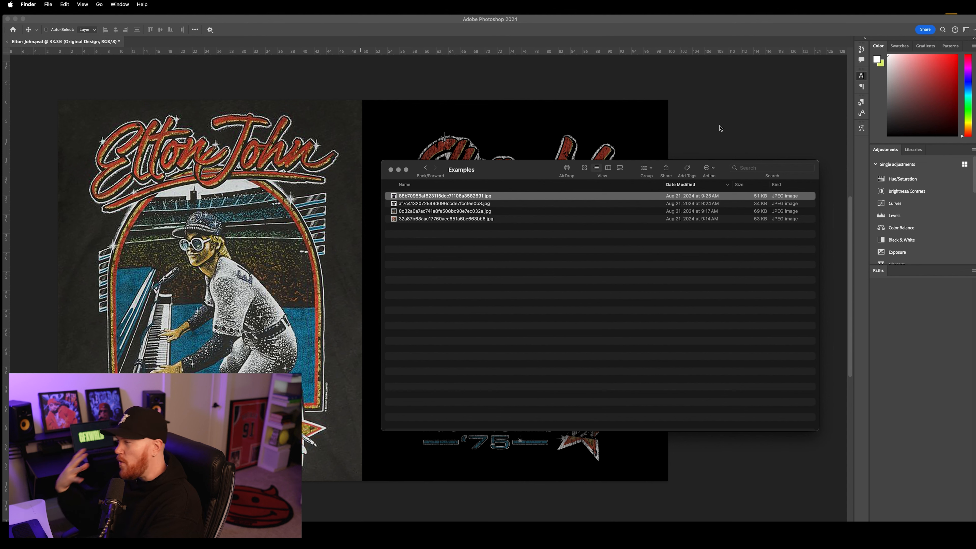
Preview the four reference T-shirt images in the Examples folder and compare their framed artwork layouts
key("space")
mouse_move(504, 129)
left_mouse_down()
mouse_move(530, 130)
mouse_move(511, 131)
left_mouse_up()
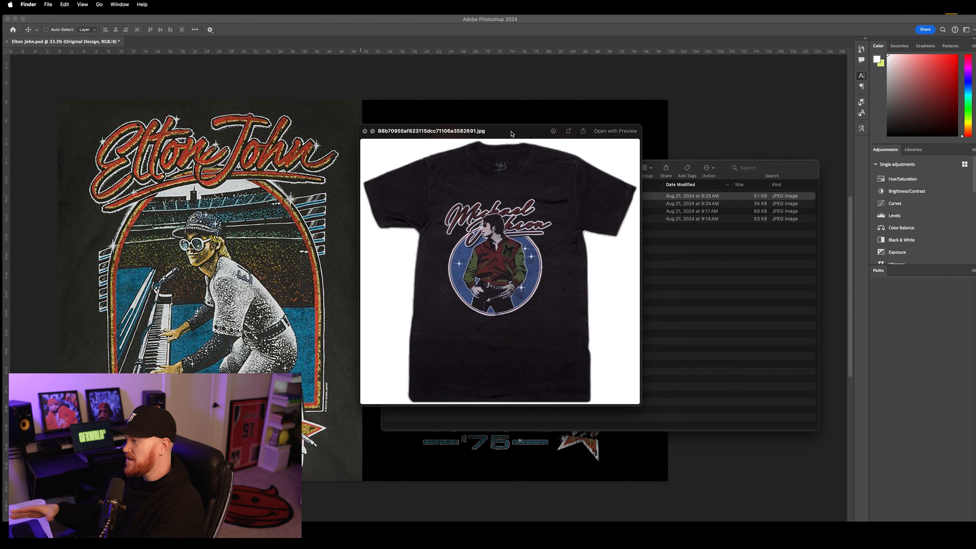
key("Down")
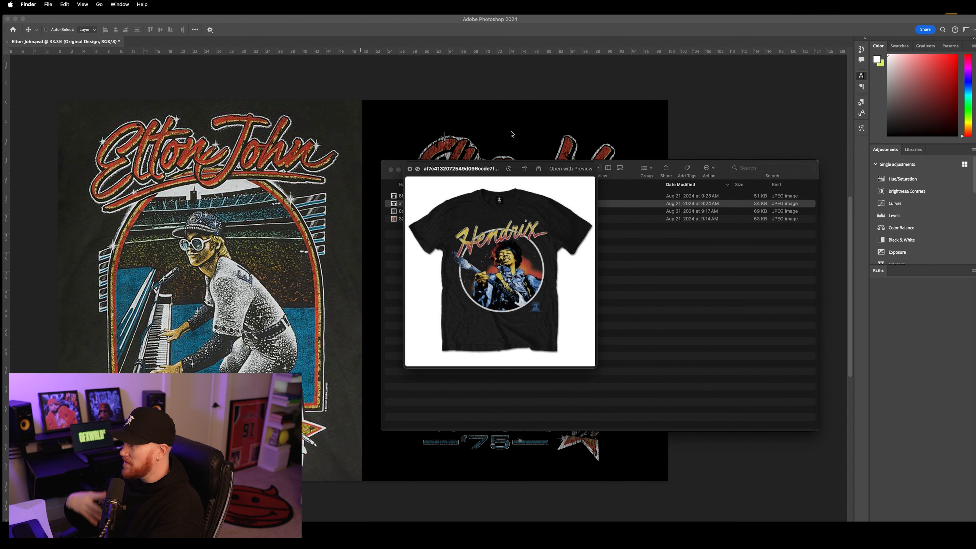
key("Down")
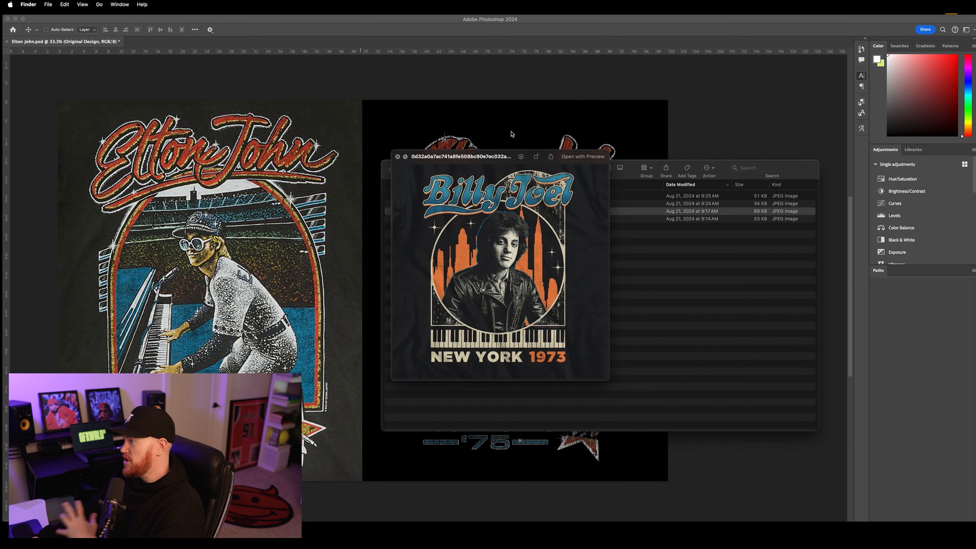
key("Down")
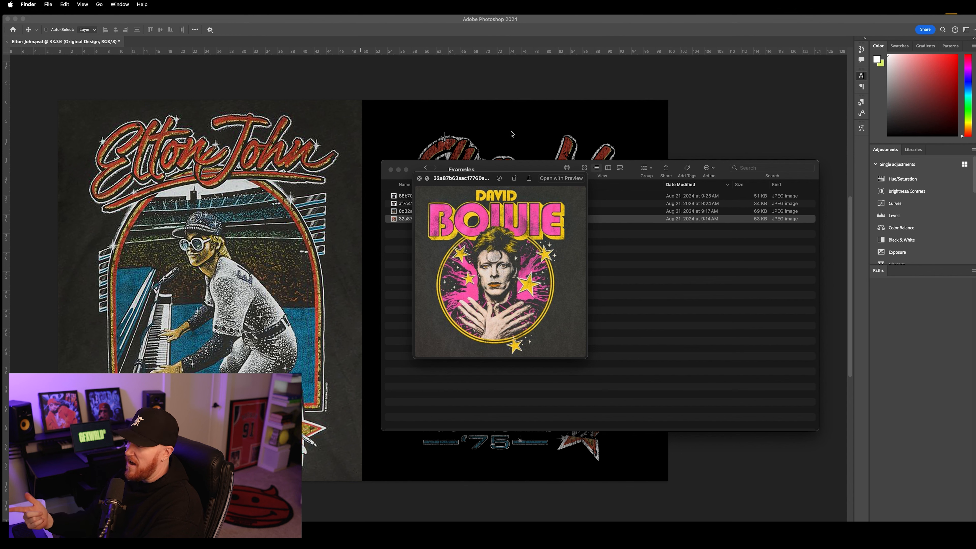
key("Up")
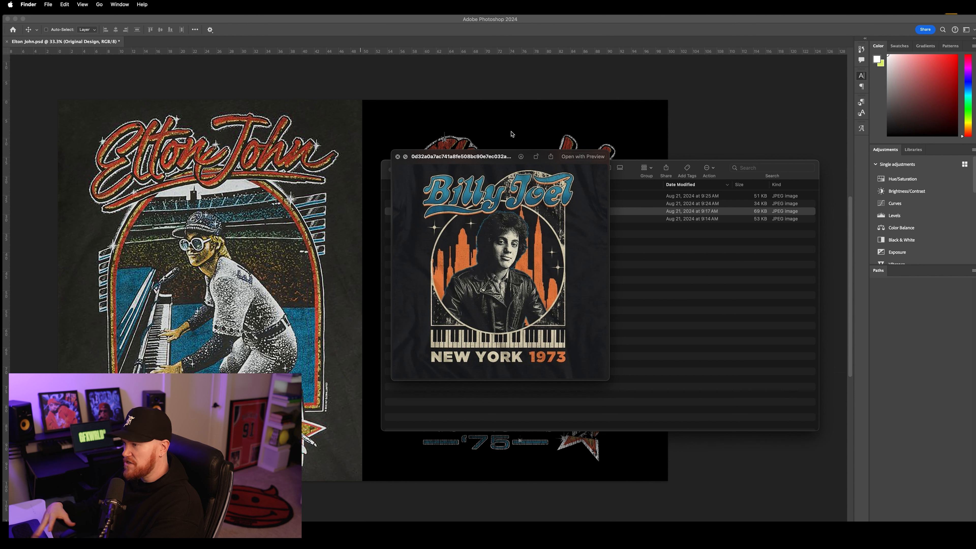
key("Up")
key("Up")
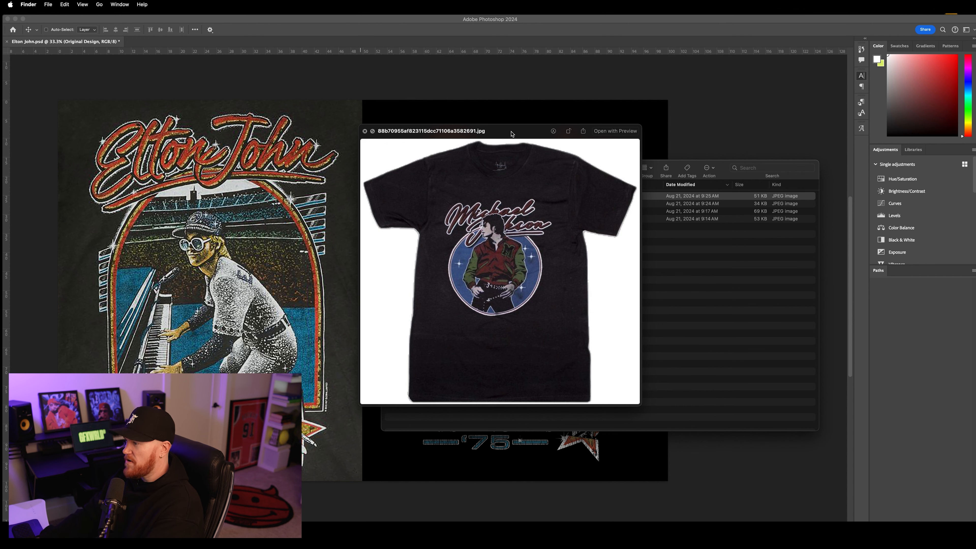
key("Down")
key("Down")
key("Down")
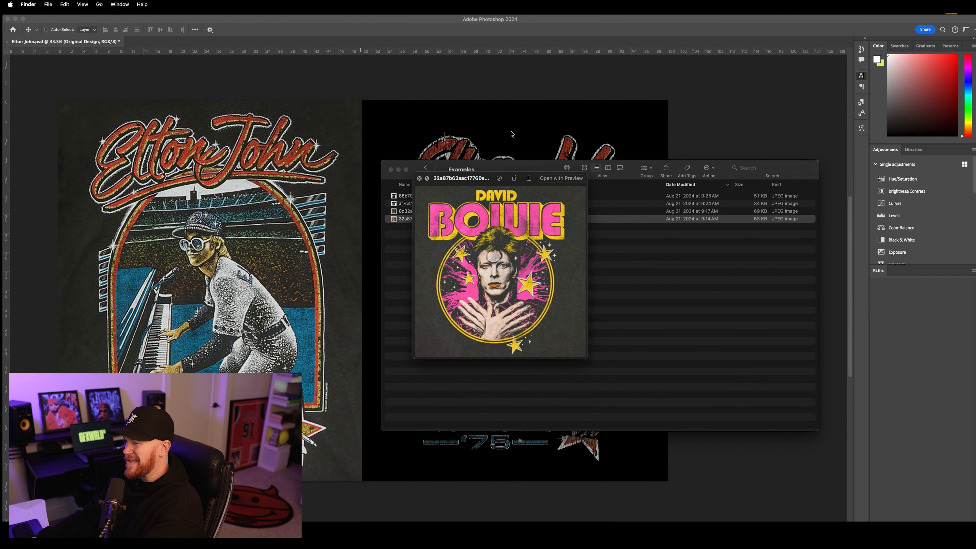
key("space")
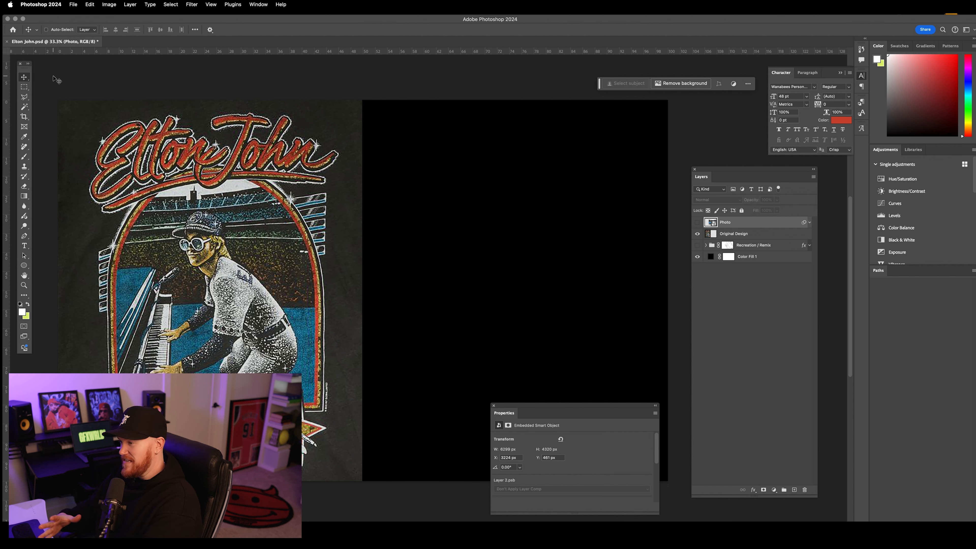
Draw a white ellipse about 3107 by 3333 px over the original design's arch and align it with the arch's curve
left_click(27, 266)
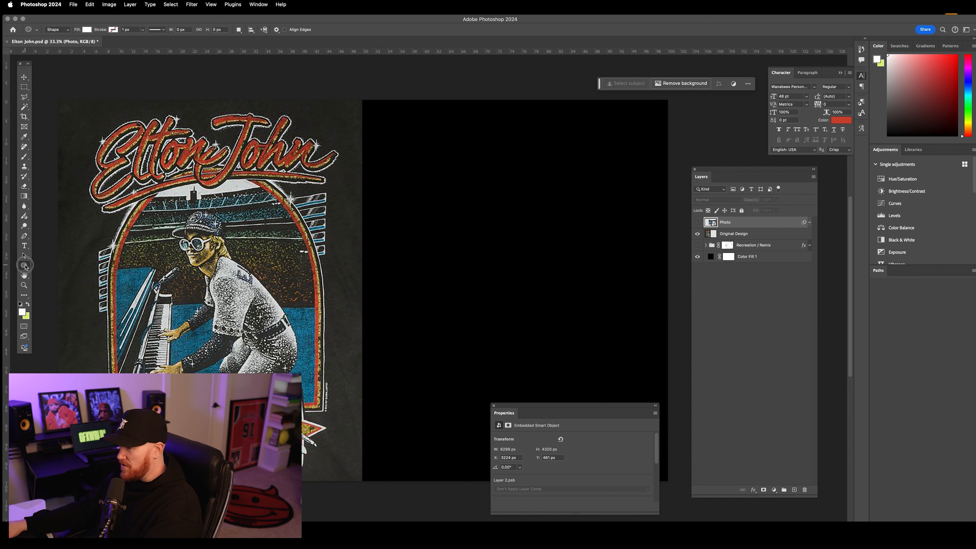
left_click(56, 271)
left_click_drag(115, 182, 314, 396)
left_click(24, 77)
left_click_drag(196, 225, 197, 218)
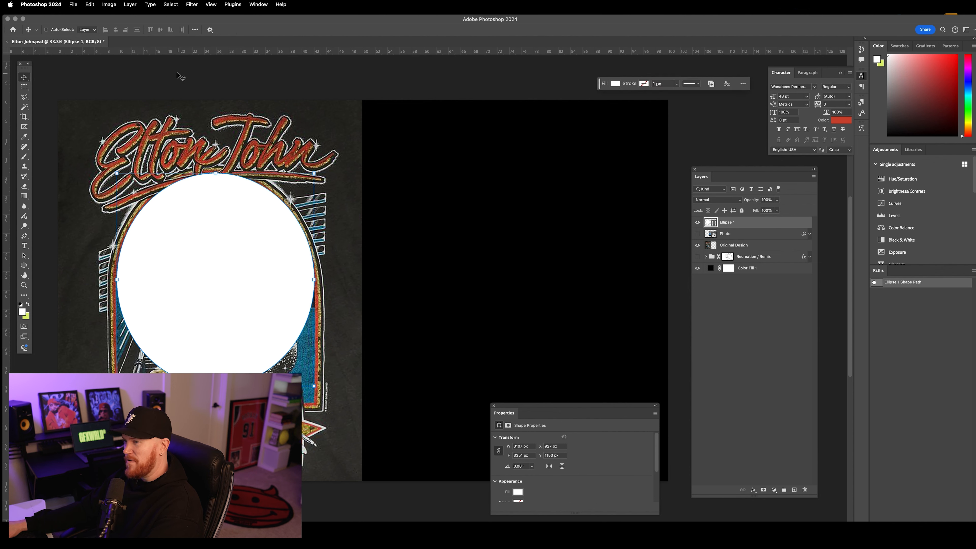
mouse_move(213, 388)
left_mouse_down()
mouse_move(214, 398)
mouse_move(214, 386)
left_mouse_up()
left_click_drag(203, 283, 203, 276)
Draw a white rectangle about 3054 by 2149 px over the arch's lower half and stretch its sides to the ellipse's width
left_click_drag(21, 268, 64, 264)
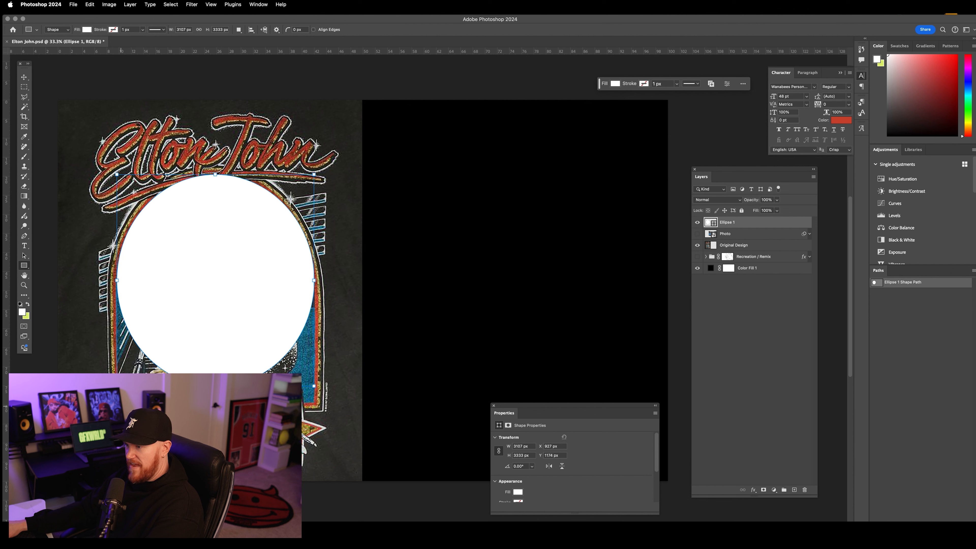
mouse_move(119, 384)
left_mouse_down()
mouse_move(161, 351)
mouse_move(295, 312)
mouse_move(314, 269)
left_mouse_up()
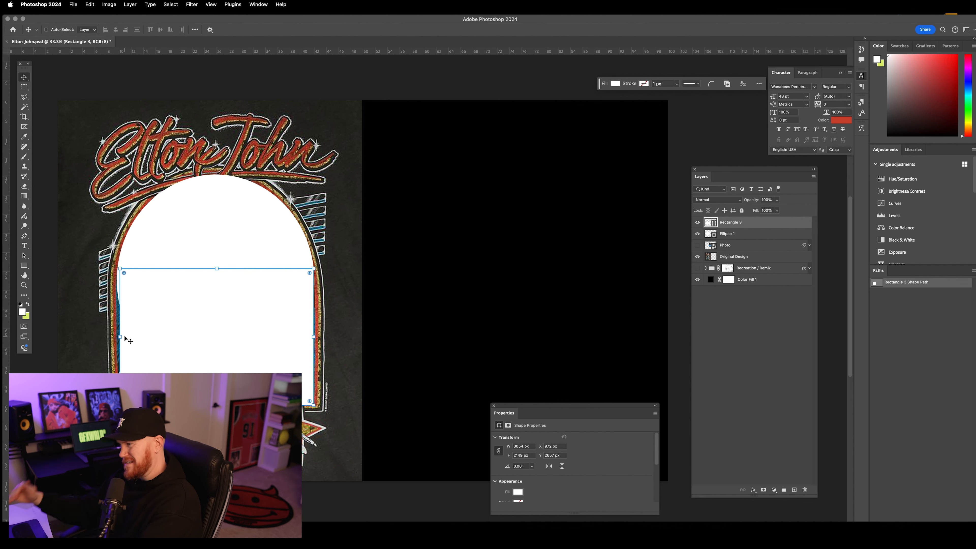
key("ctrl+t")
left_click_drag(120, 337, 117, 338)
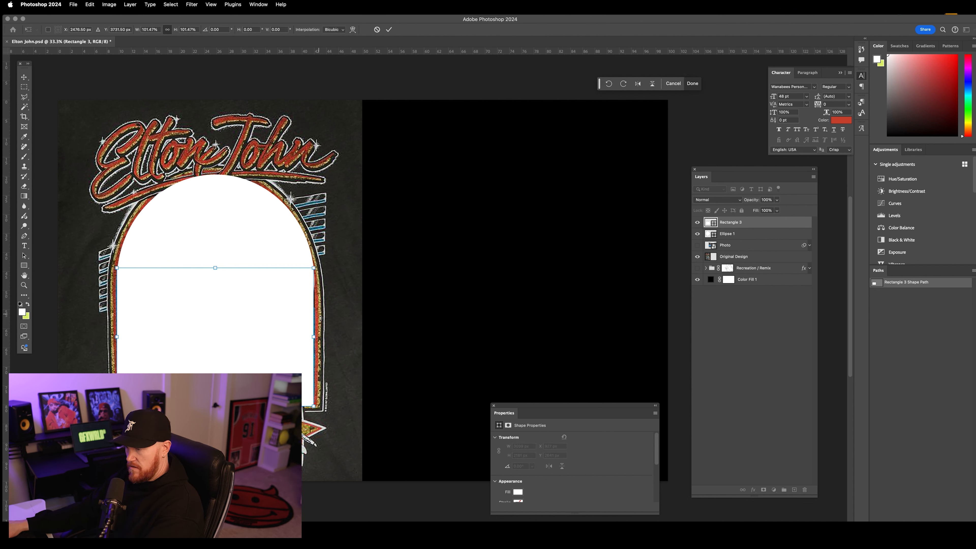
left_click_drag(313, 338, 315, 336)
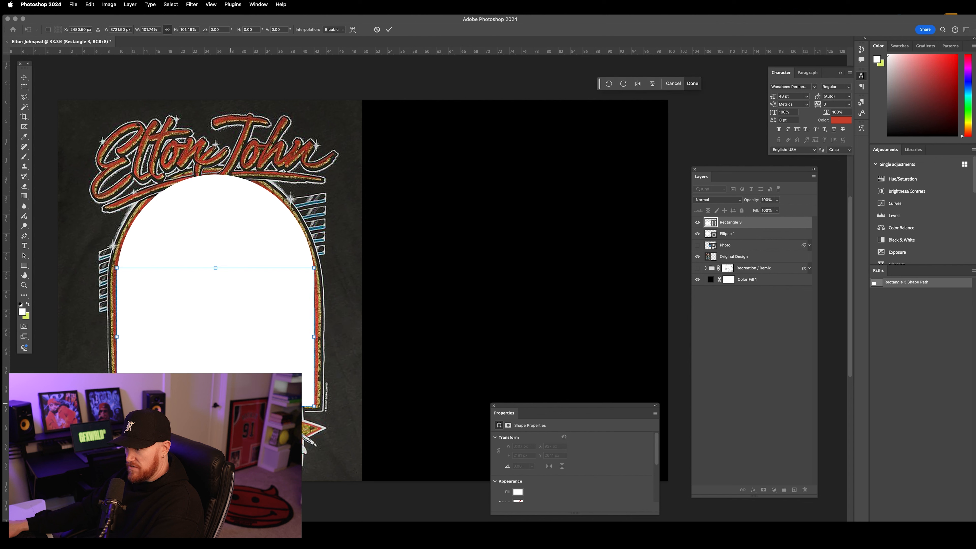
left_click_drag(216, 406, 216, 406)
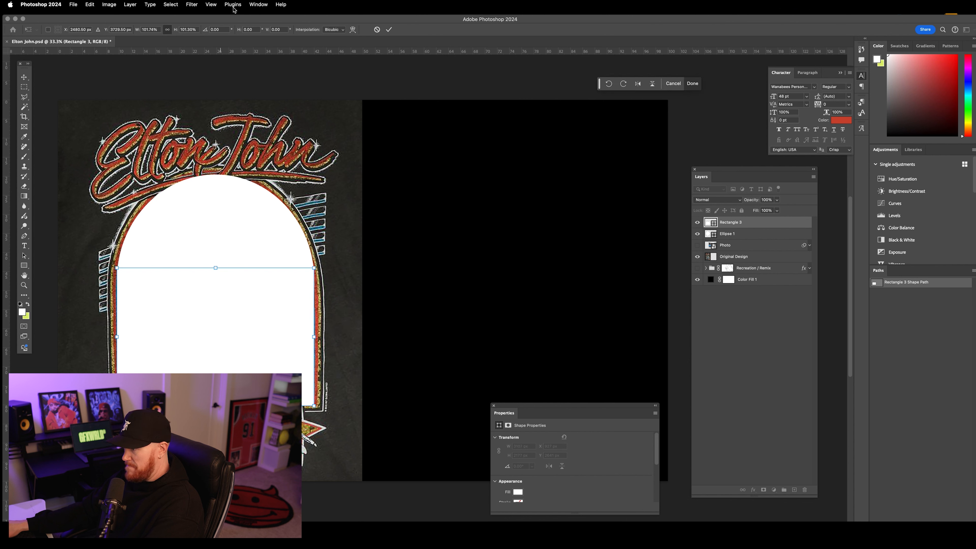
Turn off Smart Guides and fine-tune the rectangle's edges so it lines up with the ellipse's sides
left_click(211, 4)
mouse_move(227, 160)
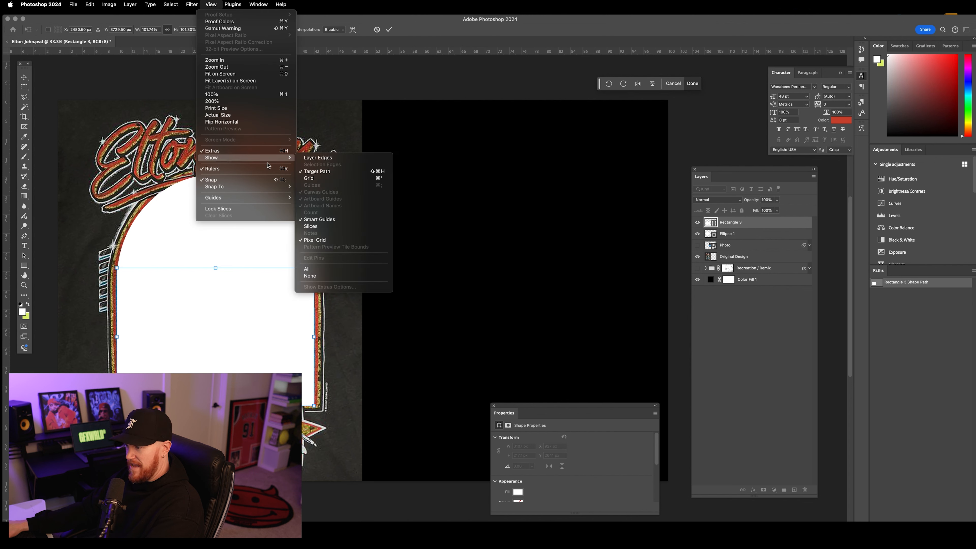
left_click(335, 220)
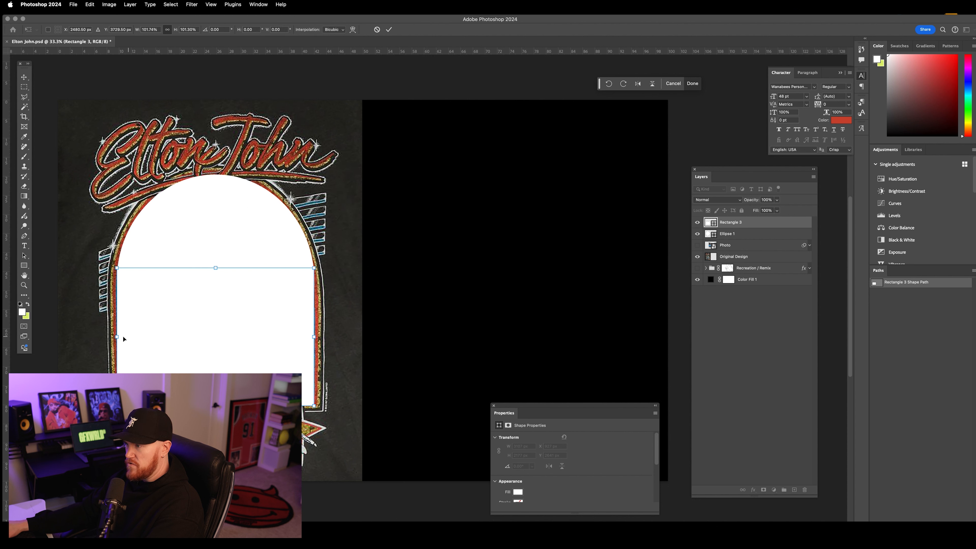
left_click_drag(118, 337, 116, 337)
left_click_drag(217, 406, 218, 399)
left_click_drag(315, 338, 315, 337)
mouse_move(216, 268)
left_mouse_down()
mouse_move(212, 289)
mouse_move(216, 221)
mouse_move(216, 281)
left_mouse_up()
key("Return")
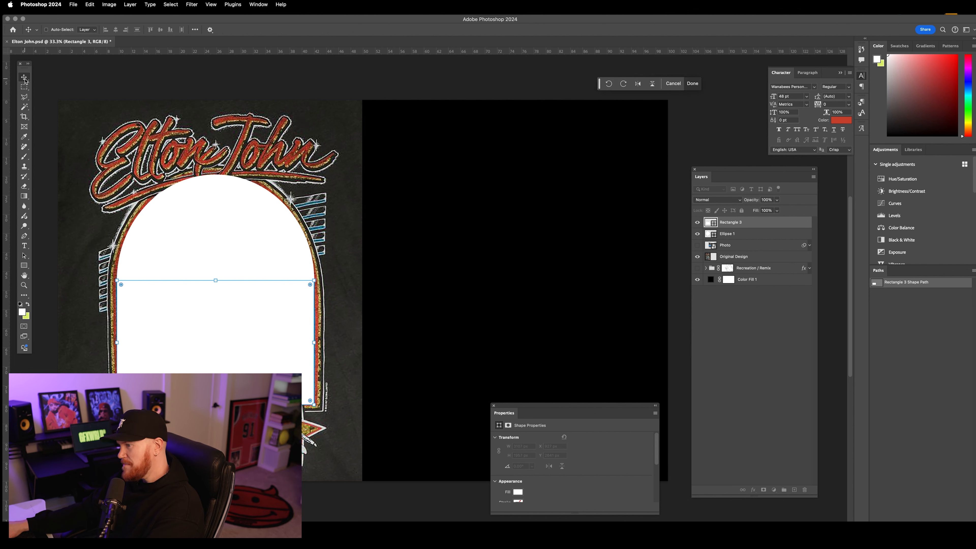
Move the ellipse and rectangle together onto the black half of the canvas and merge them into one arch shape
left_click(748, 235, "shift")
left_click_drag(174, 257, 562, 227)
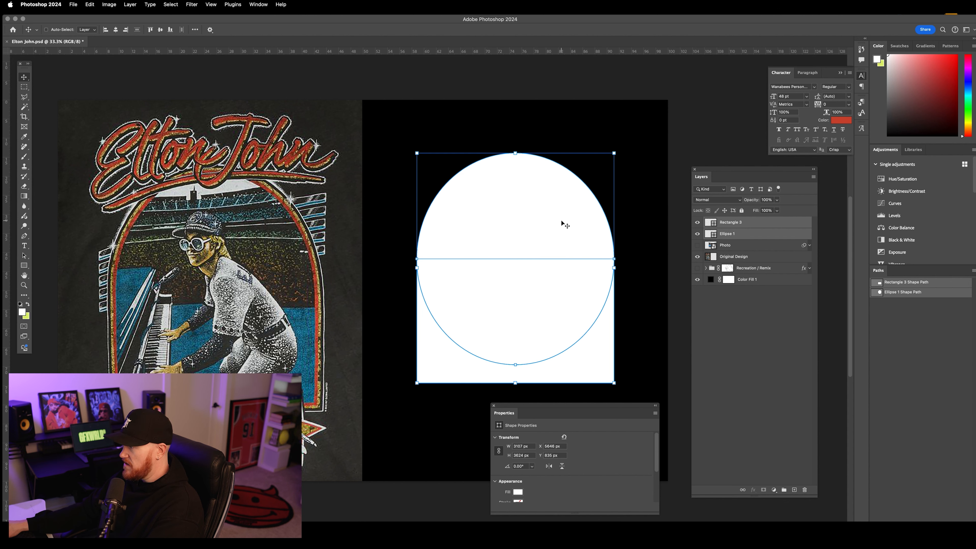
right_click(751, 225)
left_click(776, 467)
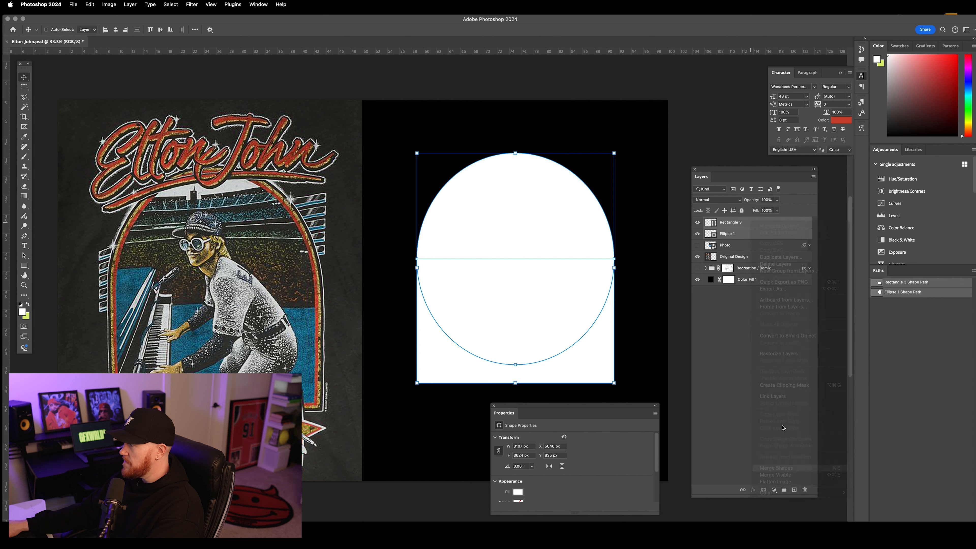
left_click_drag(536, 201, 547, 216)
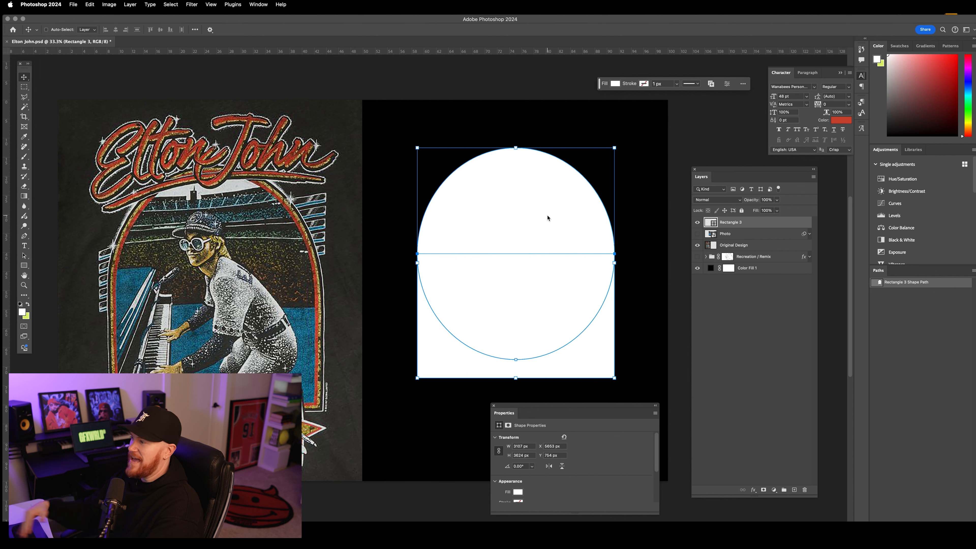
left_click_drag(548, 218, 548, 219)
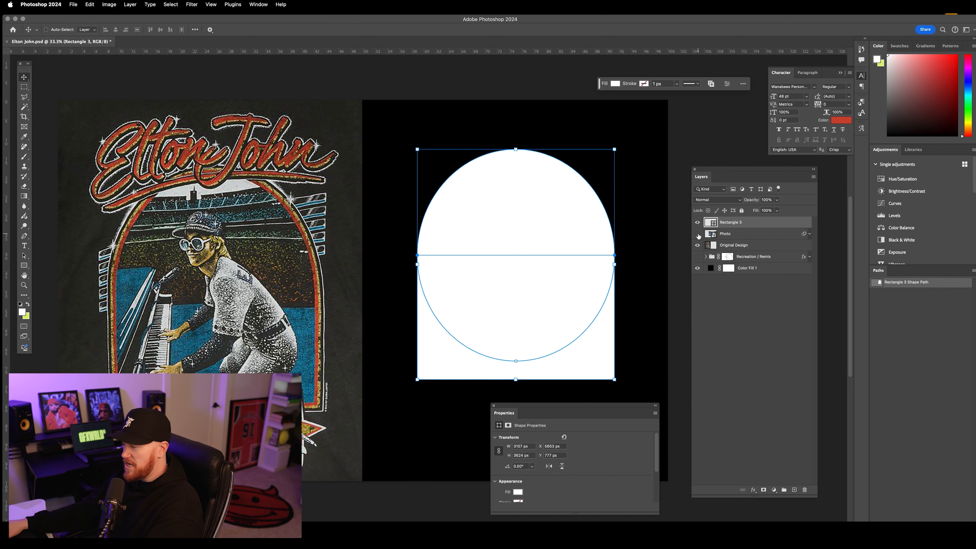
Show the Photo layer, place it above the arch shape and clip it to that shape
left_click(697, 234)
left_click(754, 235)
left_click_drag(756, 239, 754, 223)
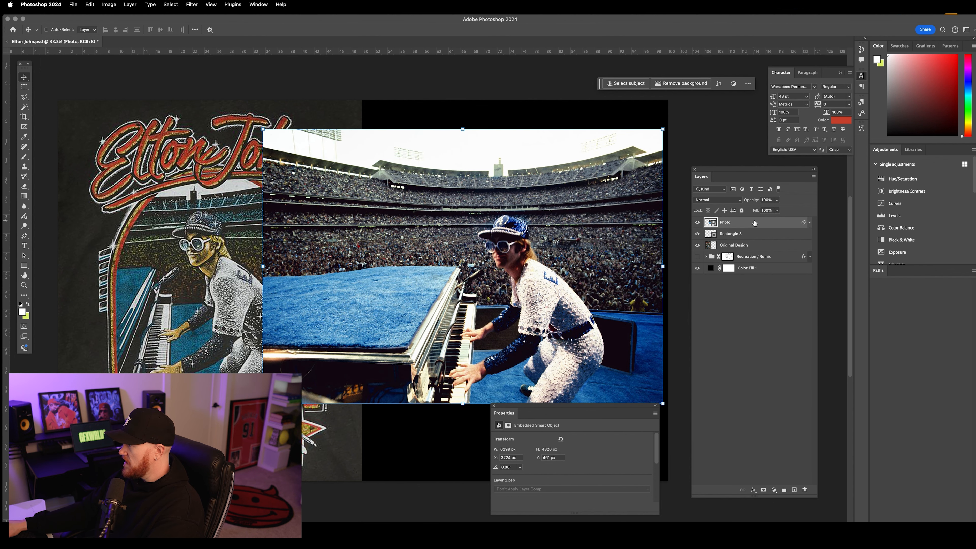
right_click(756, 226)
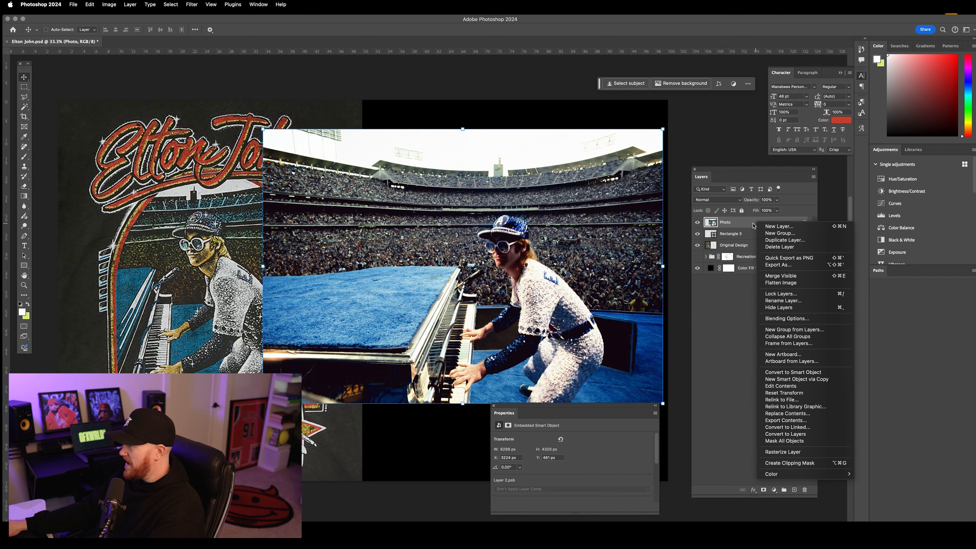
left_click(779, 464)
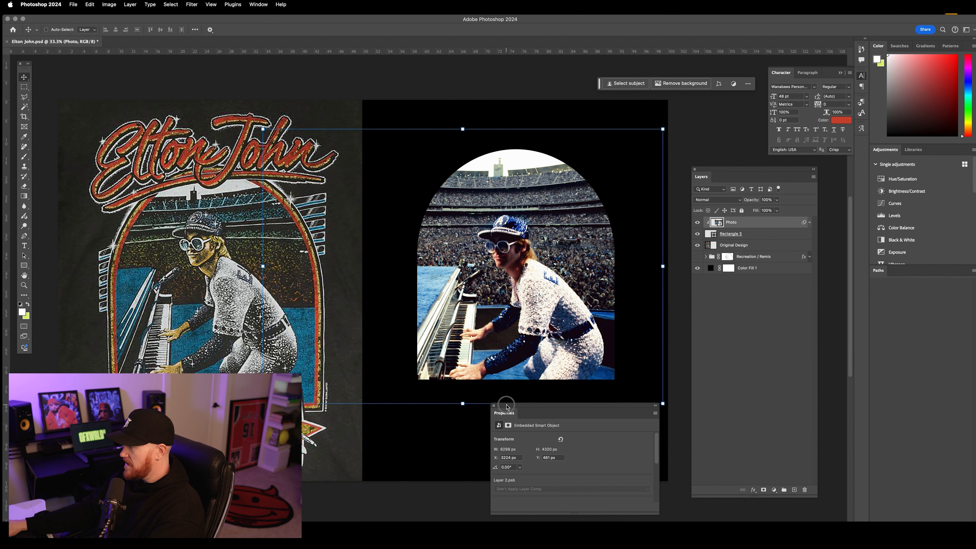
left_click_drag(507, 407, 526, 438)
left_click(741, 234)
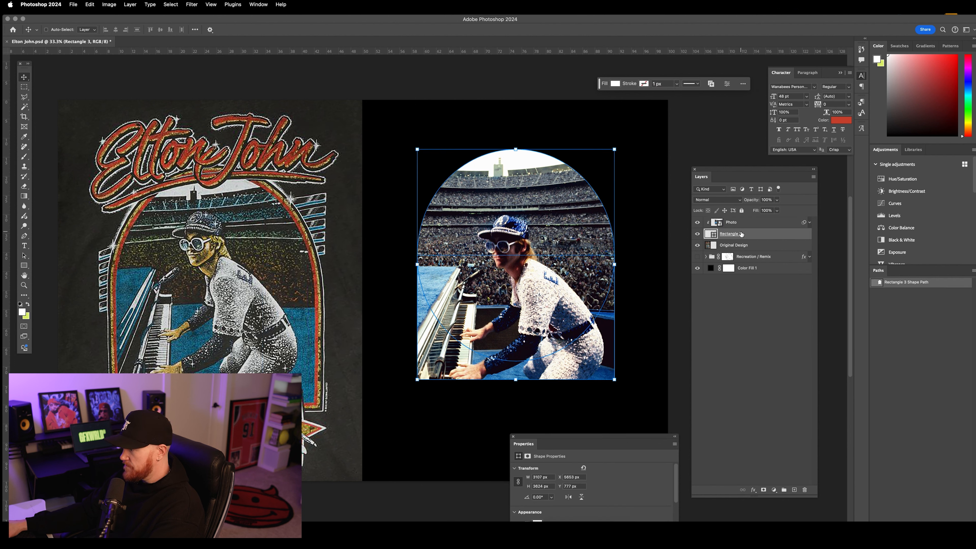
left_click(744, 227)
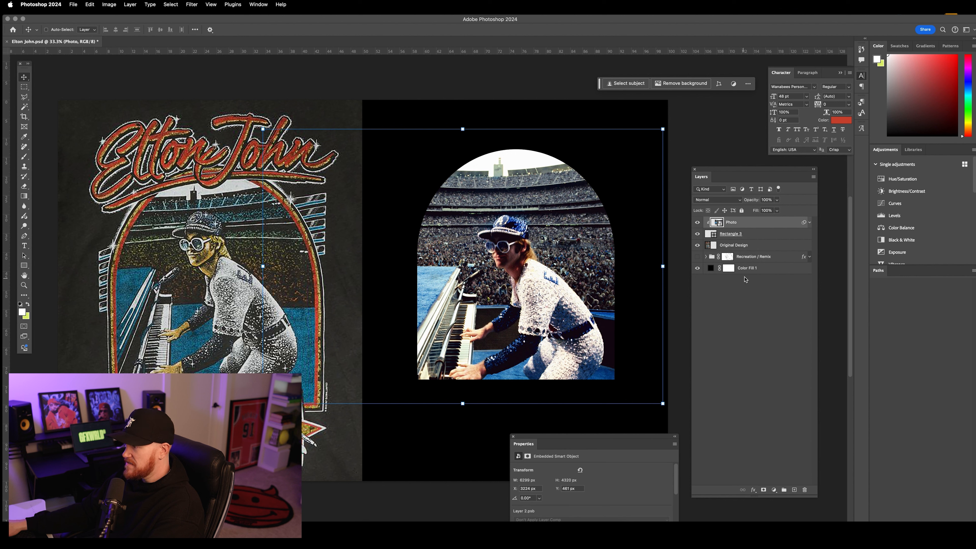
left_click(746, 291)
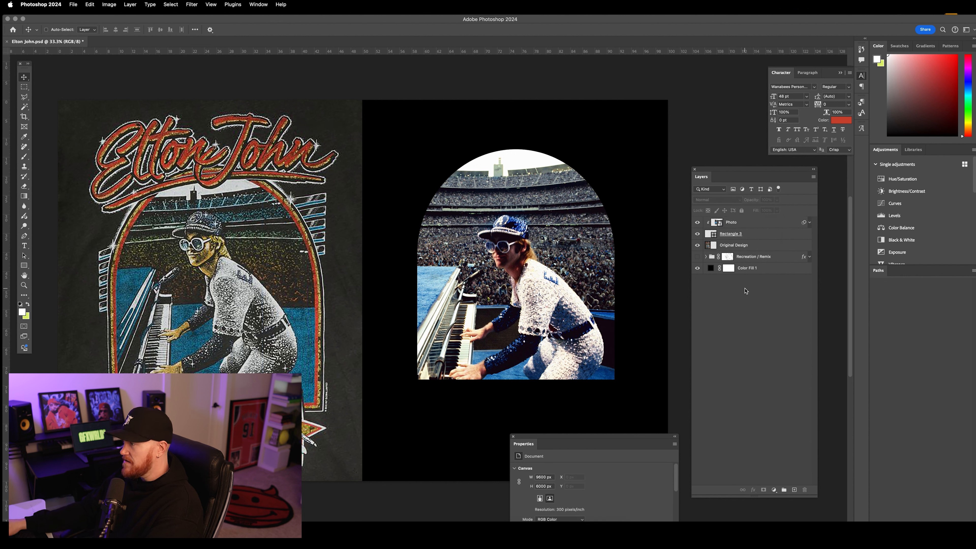
Select the Photo layer and turn off the Move tool's transform controls
left_click(738, 222)
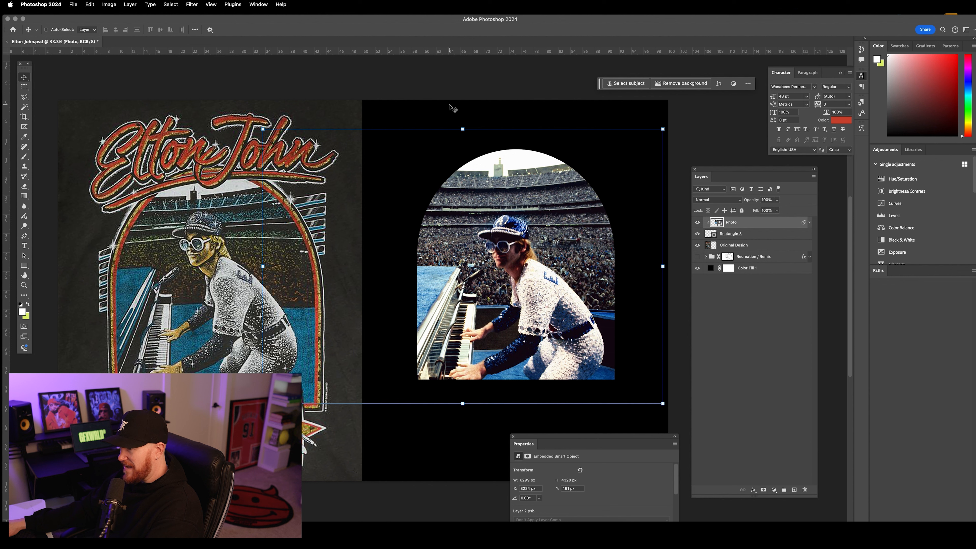
left_click(210, 30)
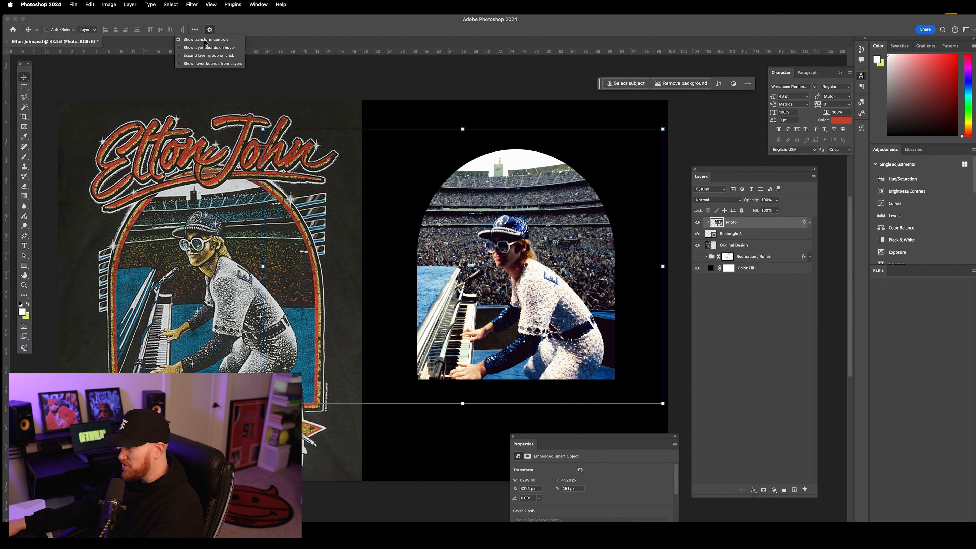
left_click(205, 39)
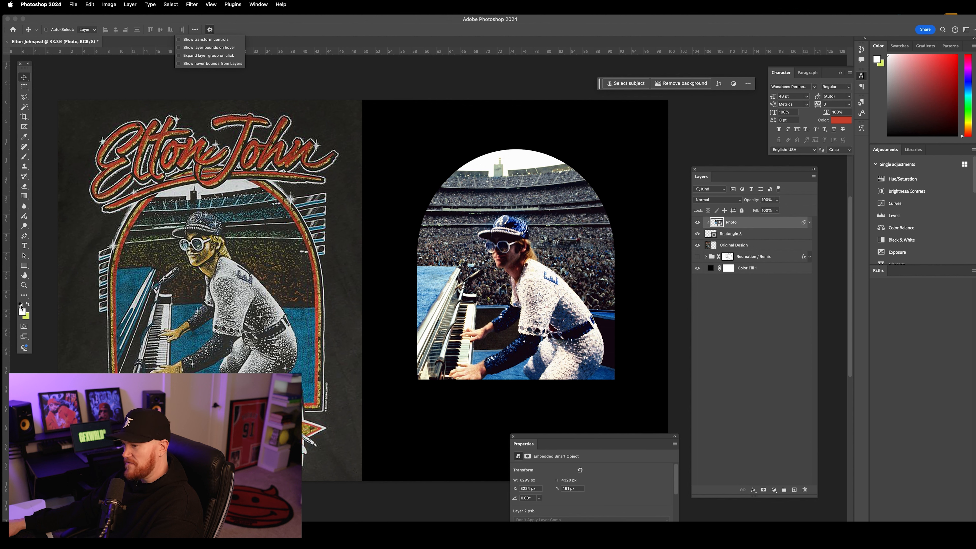
Reset the foreground and background colors to black and white and open the Filter Gallery on the Photo layer
left_click(21, 304)
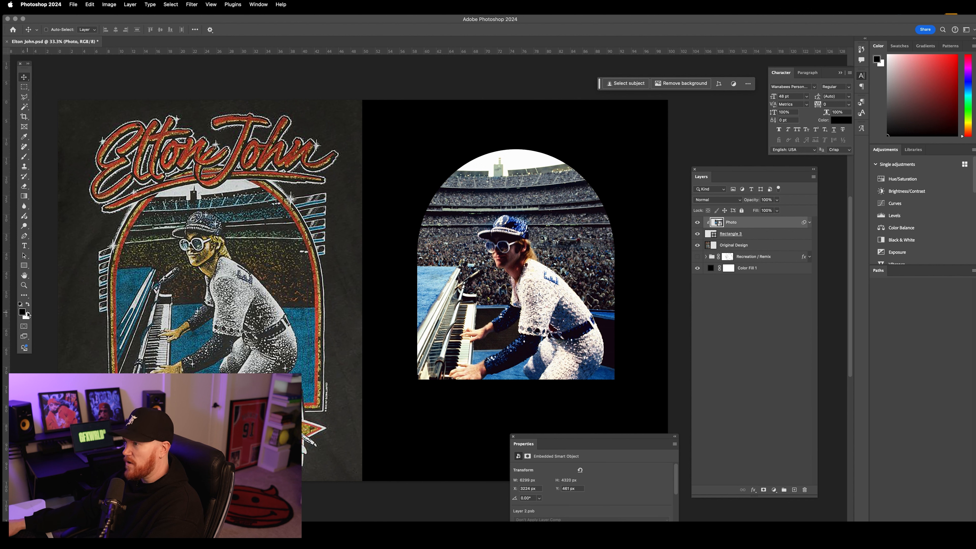
left_click(192, 5)
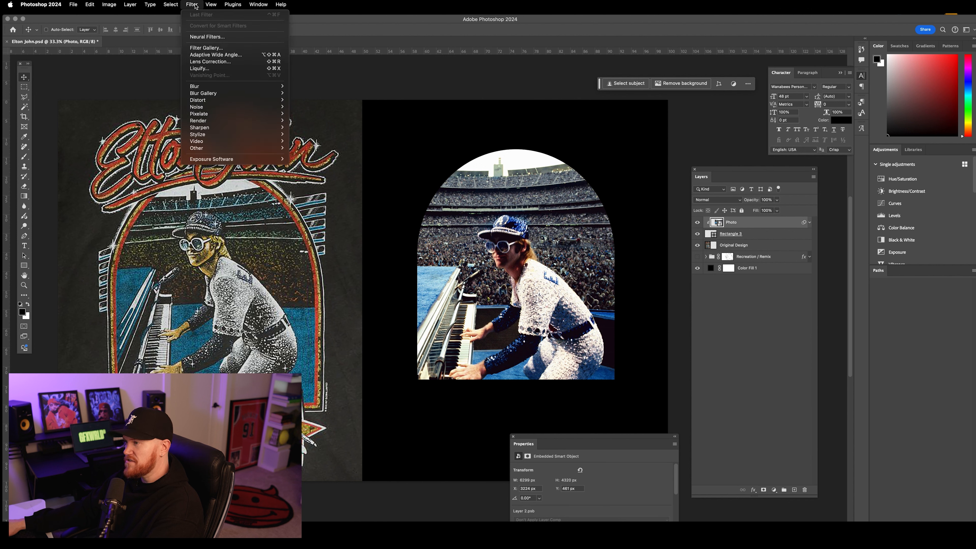
left_click(210, 48)
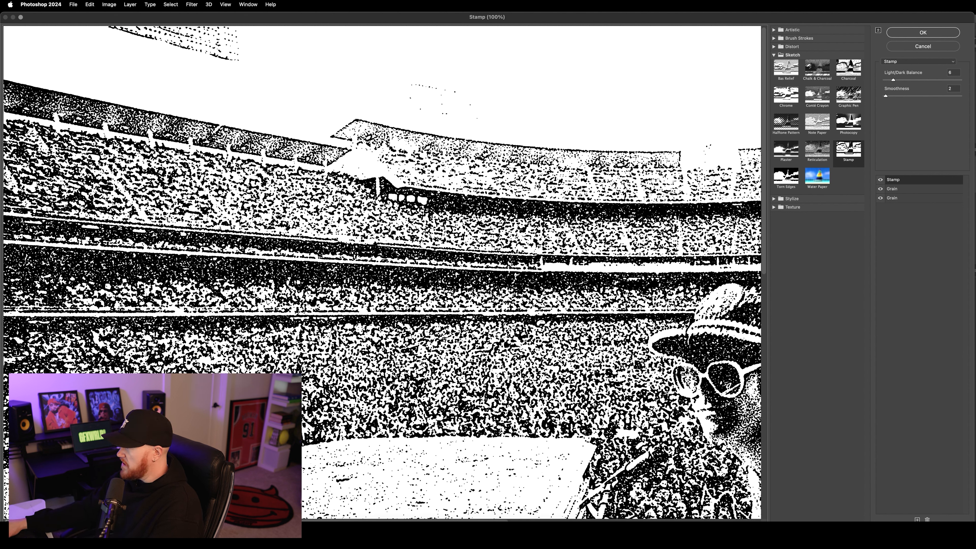
key("super+minus")
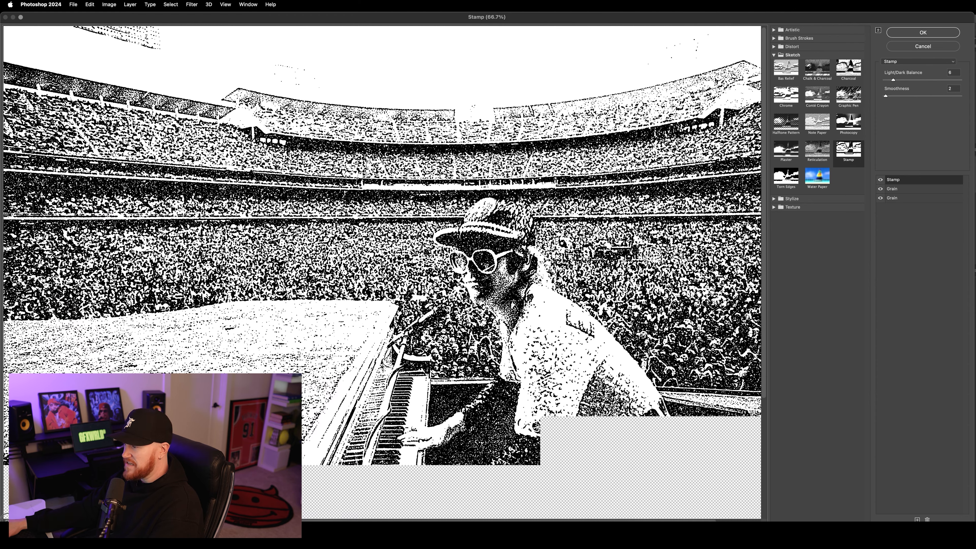
key("super+minus")
key("super+plus")
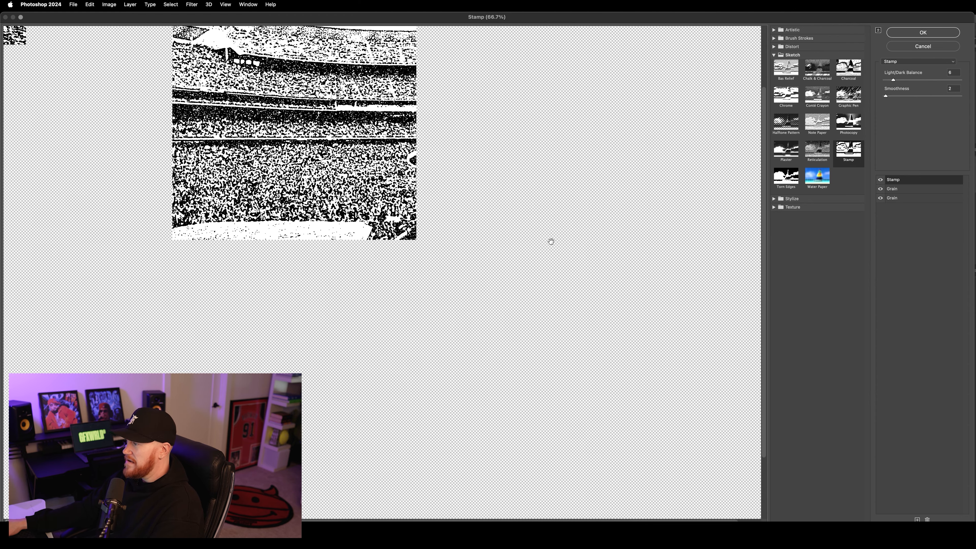
left_click_drag(483, 215, 444, 222)
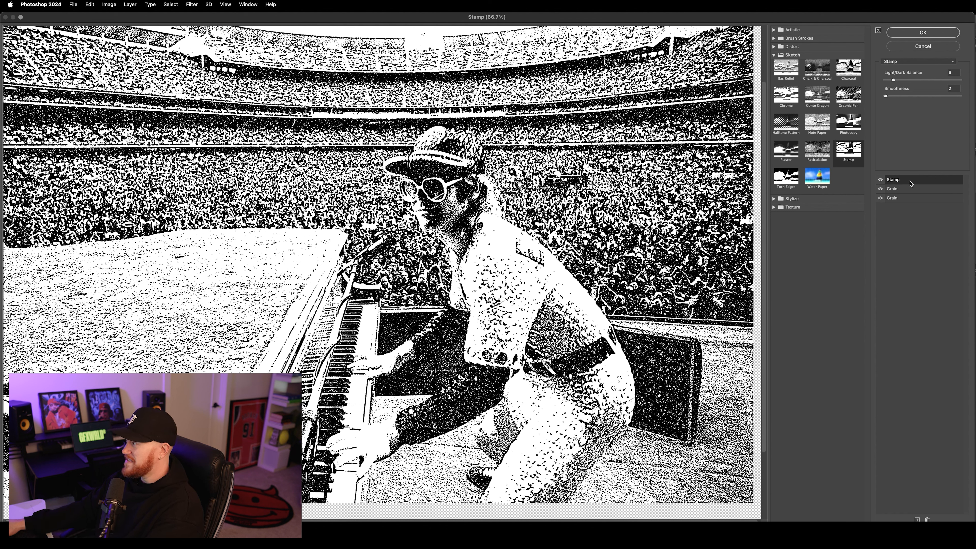
Hide both Grain effects and try Stamp smoothness values of 14, 11 and 7 before setting it to 2
left_click(881, 189)
left_click(880, 197)
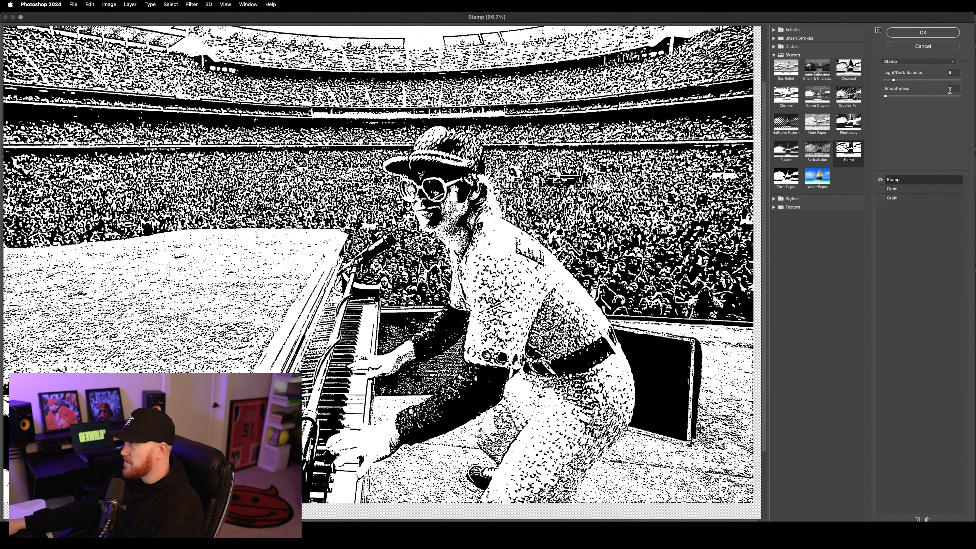
left_click_drag(886, 96, 905, 97)
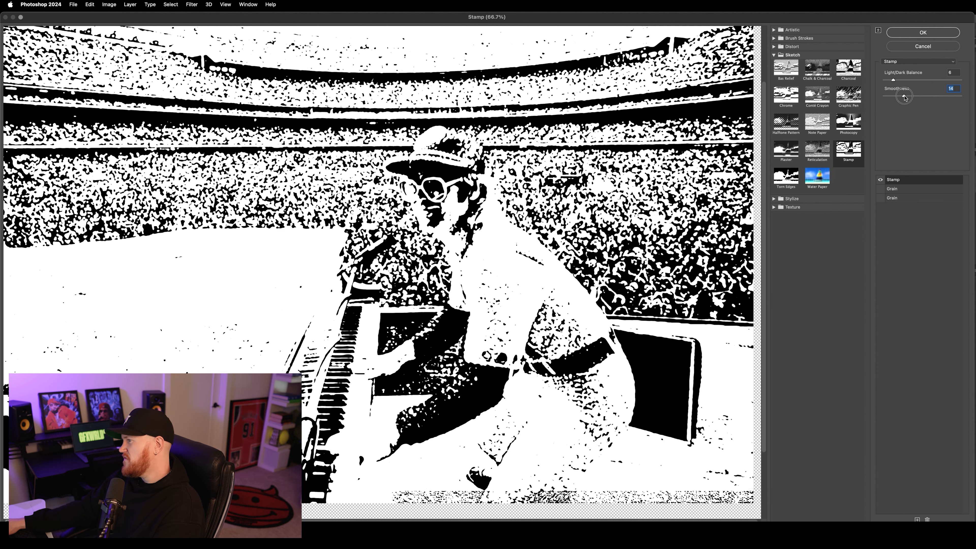
left_click_drag(905, 98, 900, 96)
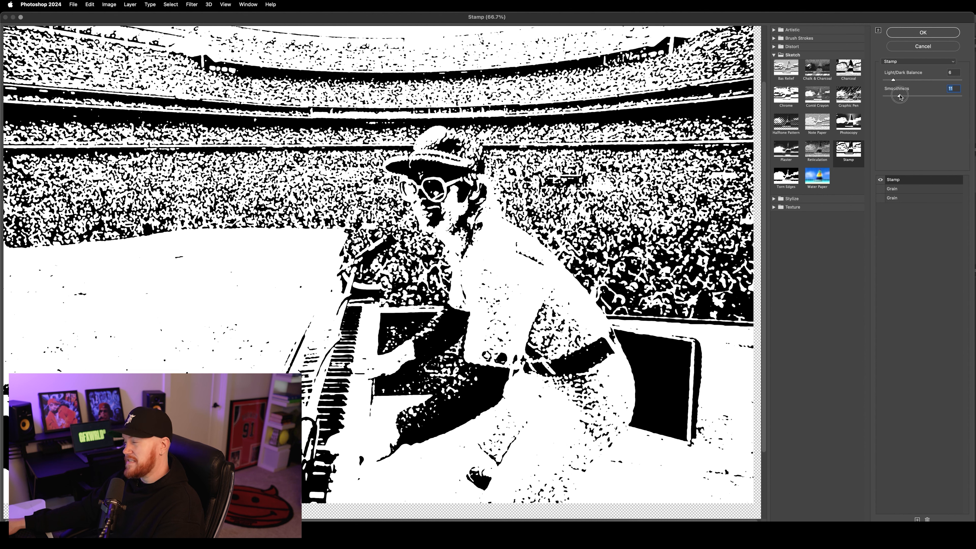
left_click_drag(900, 96, 894, 96)
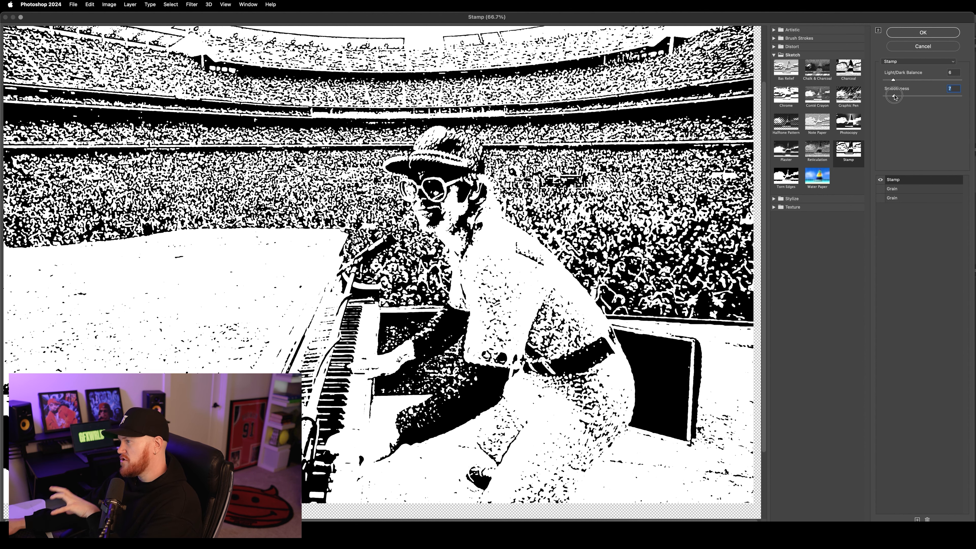
left_click_drag(894, 97, 887, 96)
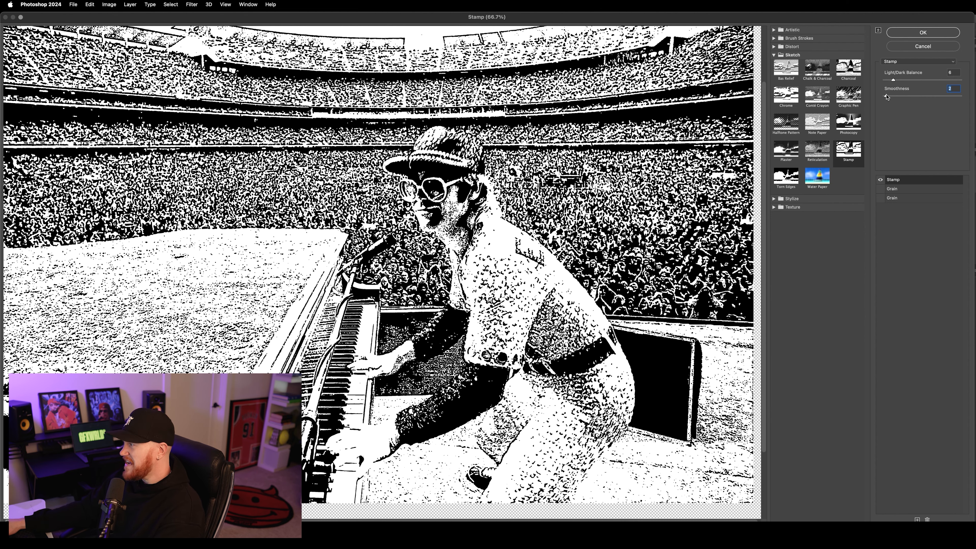
left_click(900, 189)
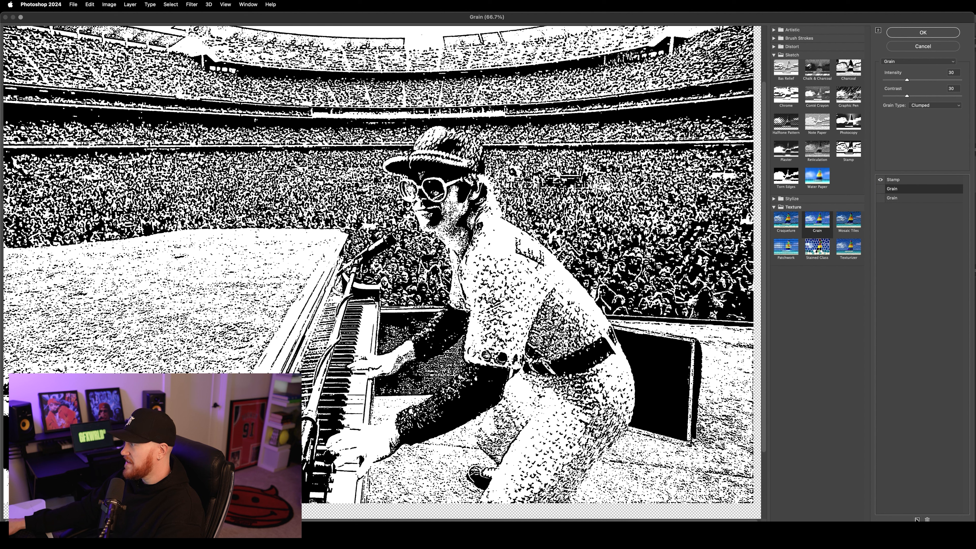
left_click(917, 519)
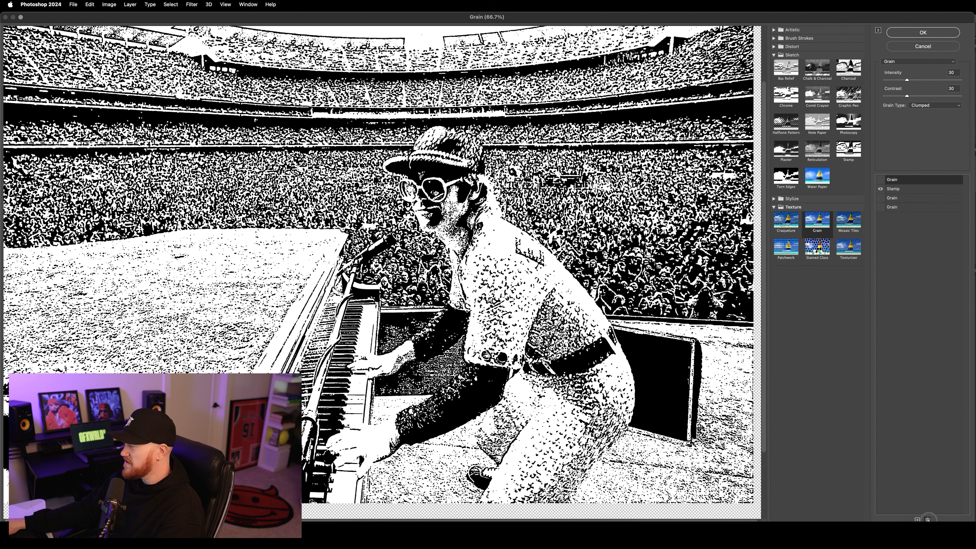
left_click(928, 519)
Show the Grain effect directly below Stamp and review its grain type options, keeping Clumped
left_click(907, 190)
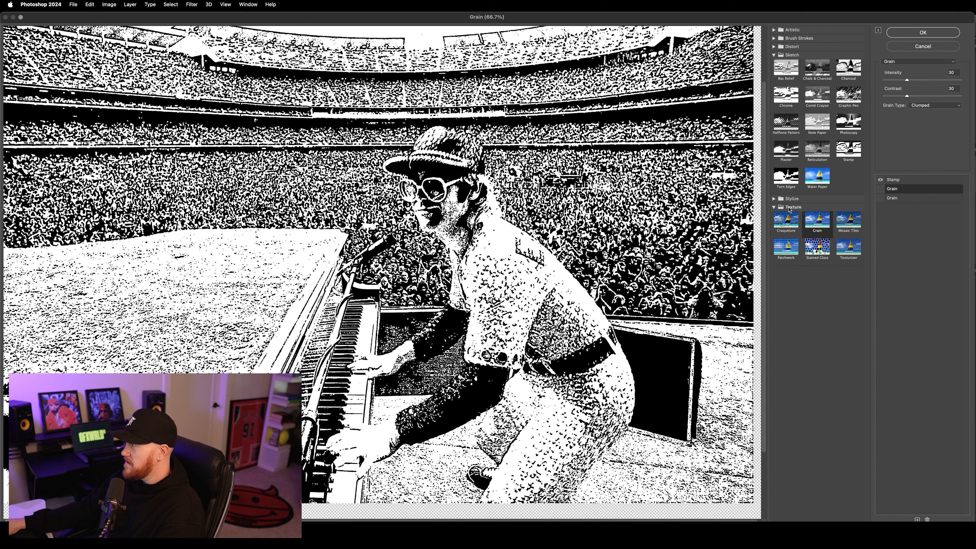
left_click(880, 189)
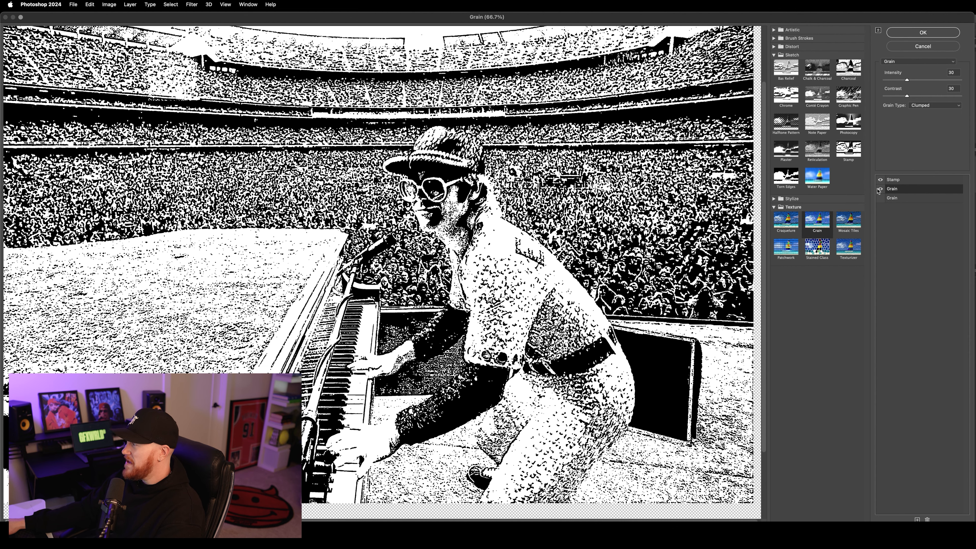
left_click(924, 108)
left_click(924, 107)
left_click(924, 108)
left_click(889, 151)
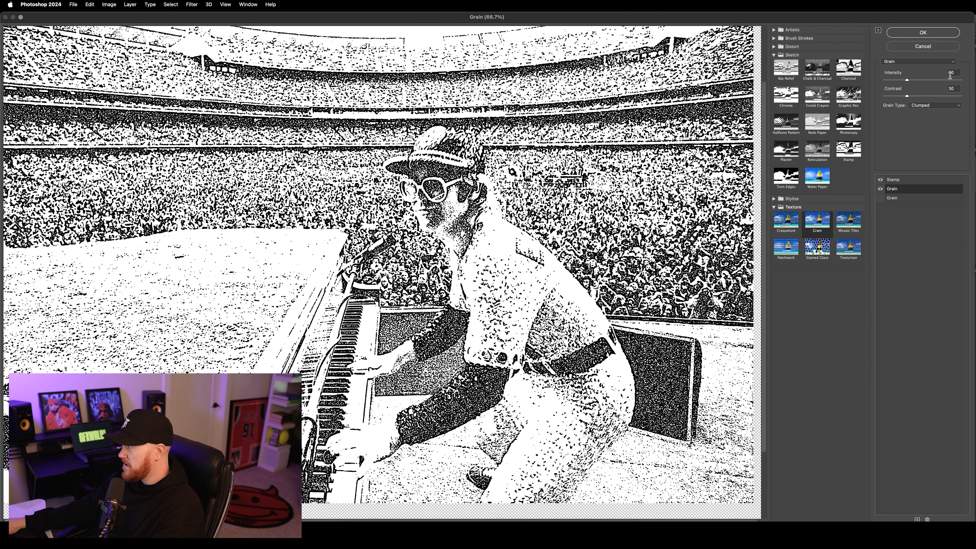
Show the lowest Grain effect, keep its Enlarged grain type and apply the filter stack to the photo
left_click(893, 199)
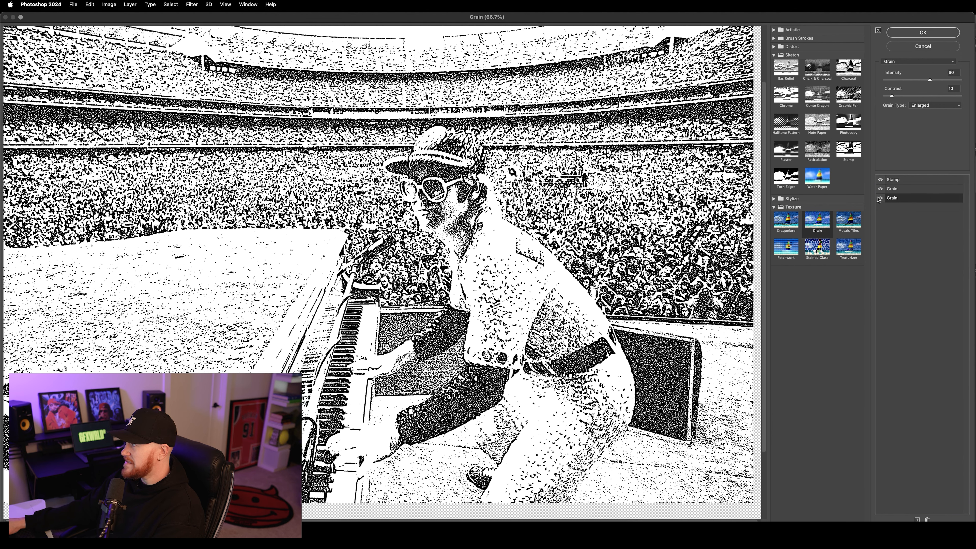
left_click(924, 106)
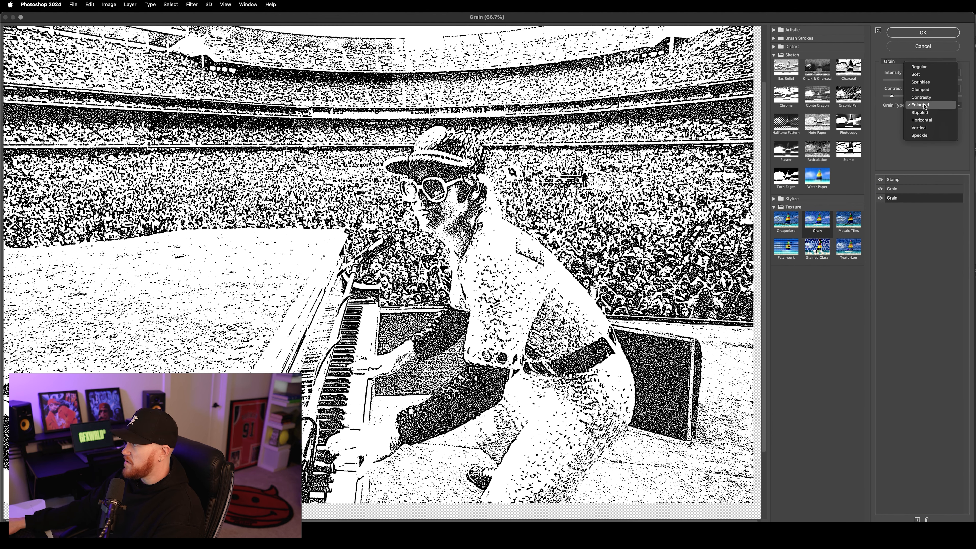
left_click(925, 107)
left_click(901, 191)
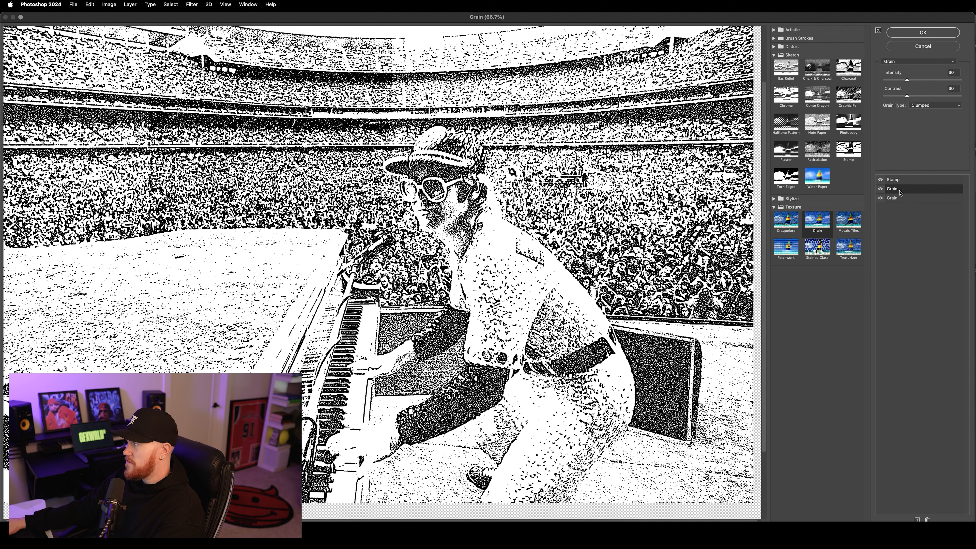
left_click(918, 199)
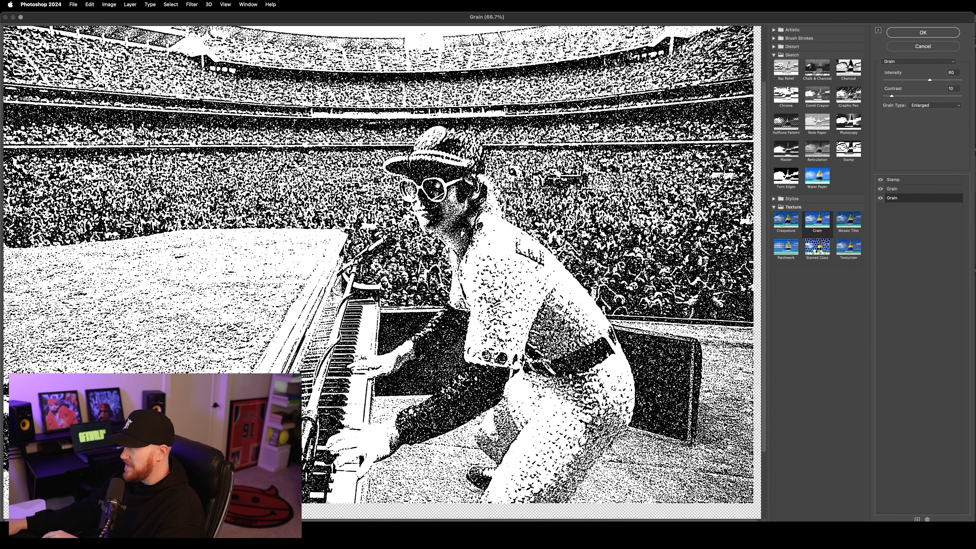
left_click(904, 34)
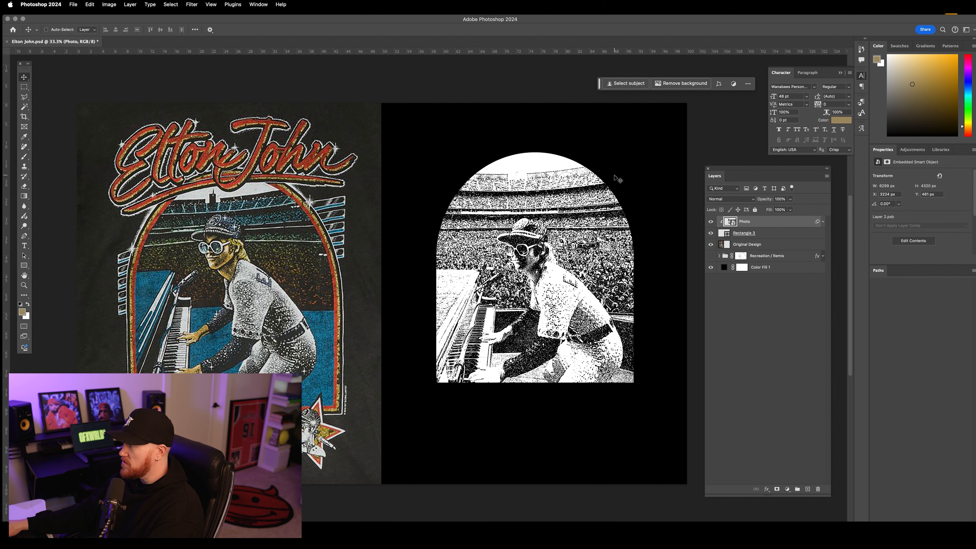
Set the Photo layer's blend mode to Multiply and rename the Rectangle 3 layer to Frame
left_click(741, 200)
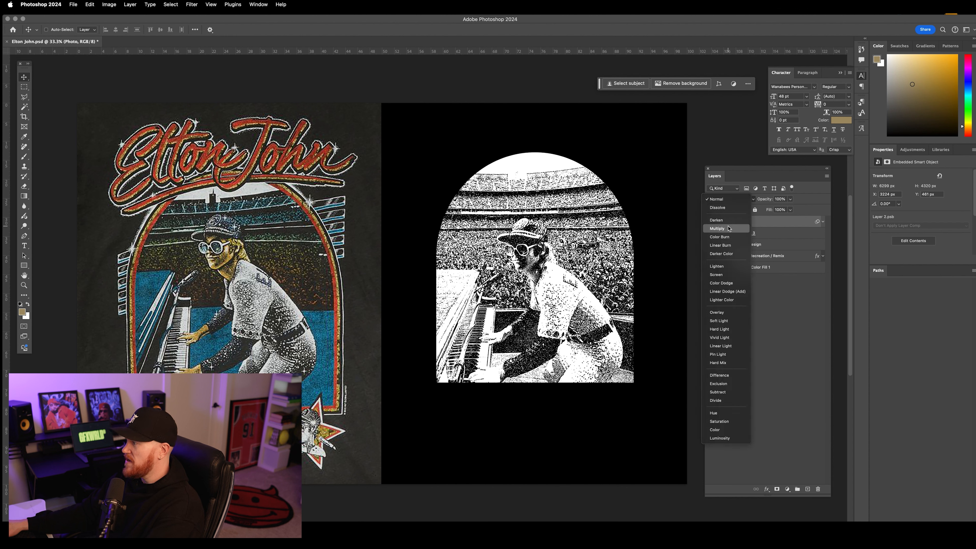
left_click(732, 229)
double_click(744, 234)
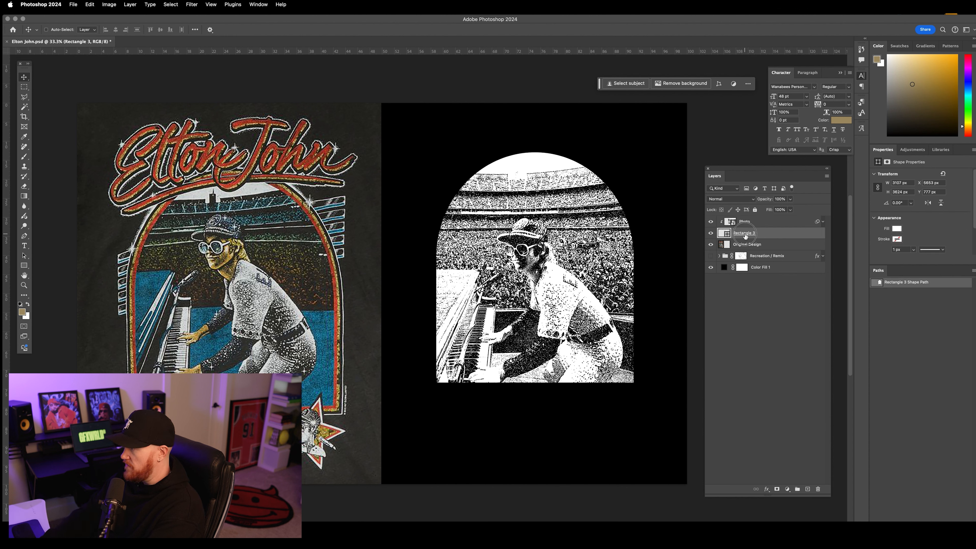
type("Frame")
key("Return")
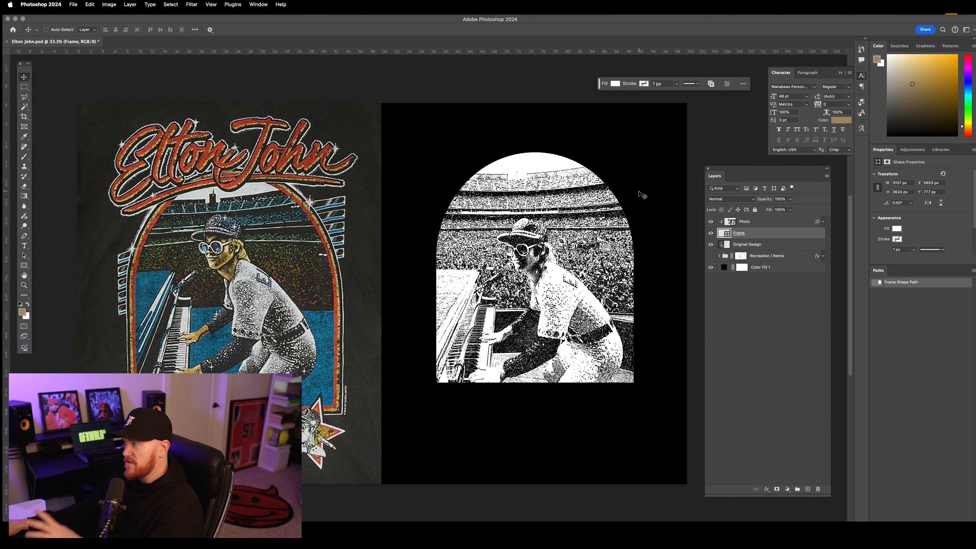
Add a new empty layer directly above the Frame layer, beneath the clipped Photo layer
left_click(768, 226)
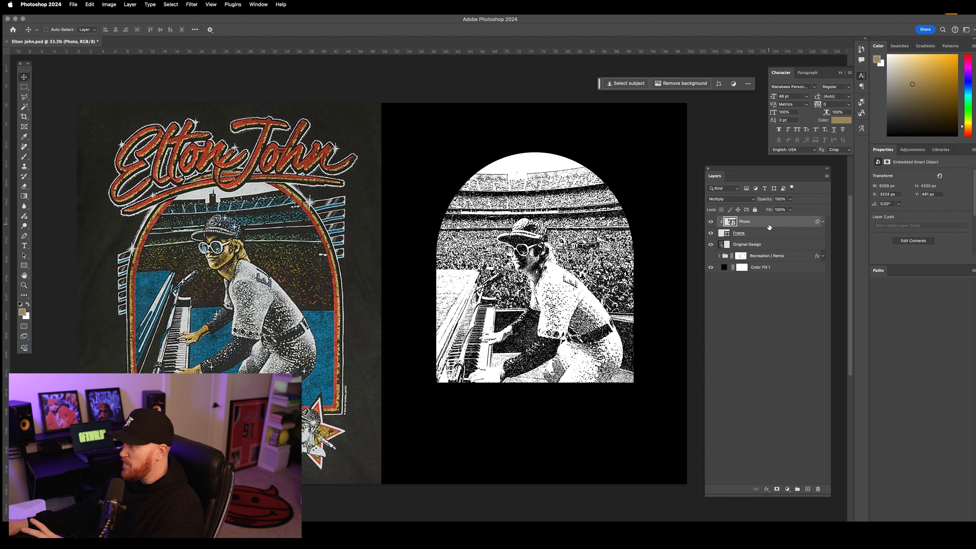
left_click(759, 237)
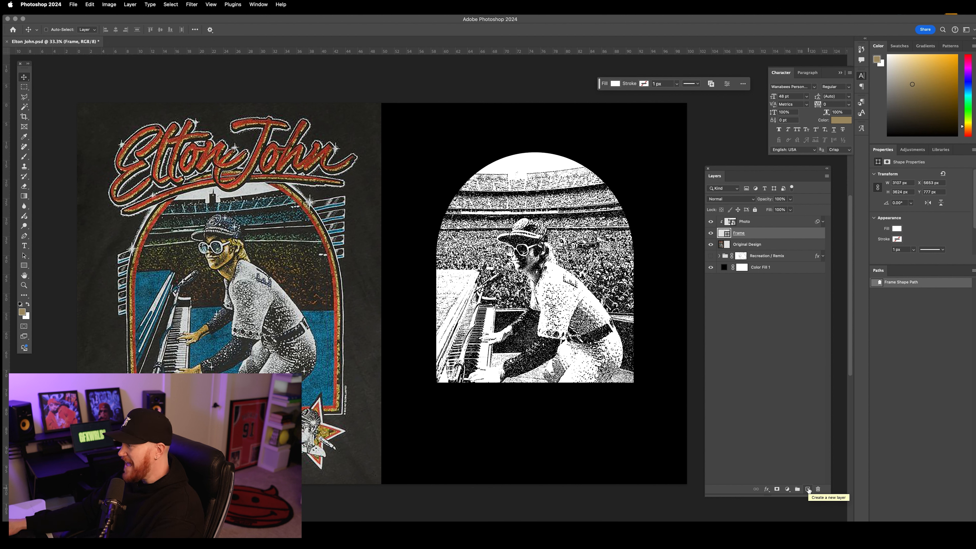
left_click(808, 489)
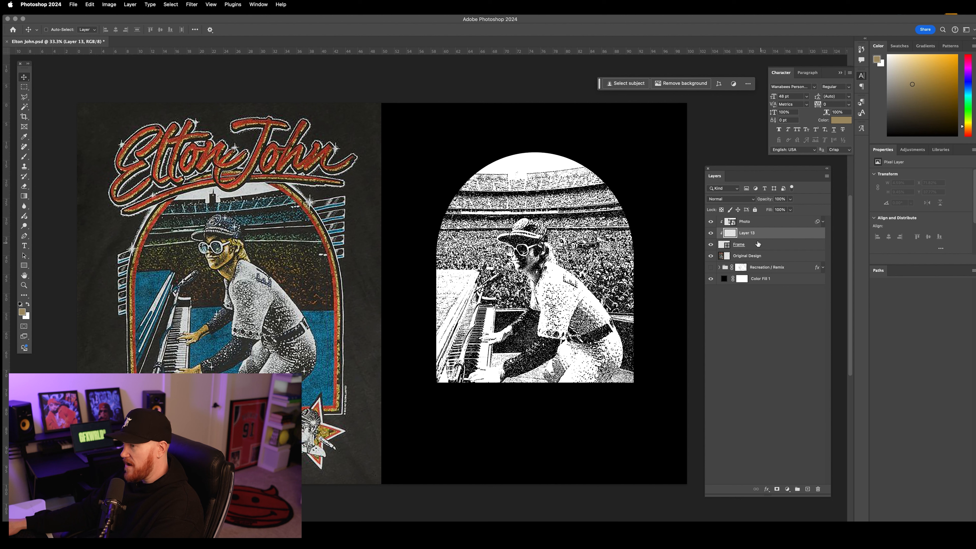
Set up the Brush tool with the Hard Round tip at 100% hardness and a size of 30 px
left_click(24, 156)
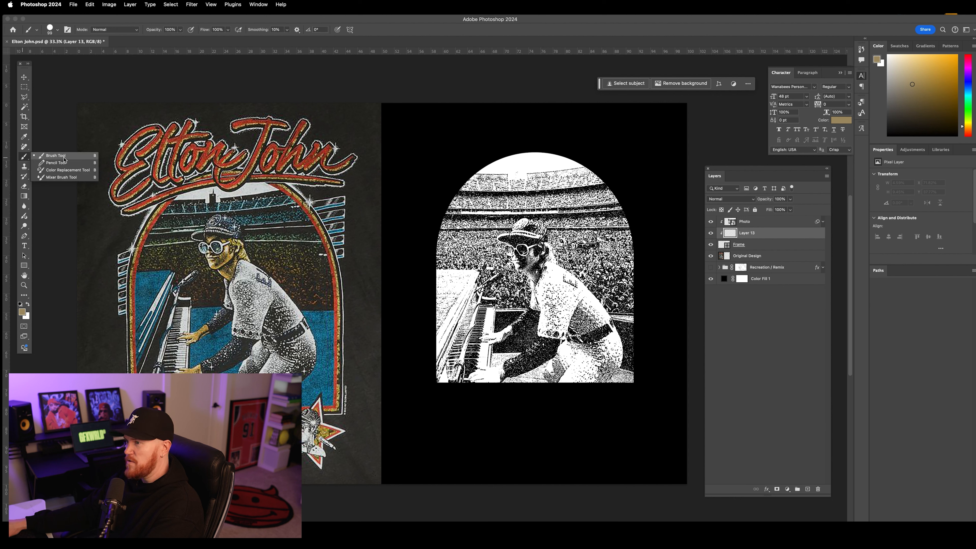
left_click(61, 156)
left_click(58, 31)
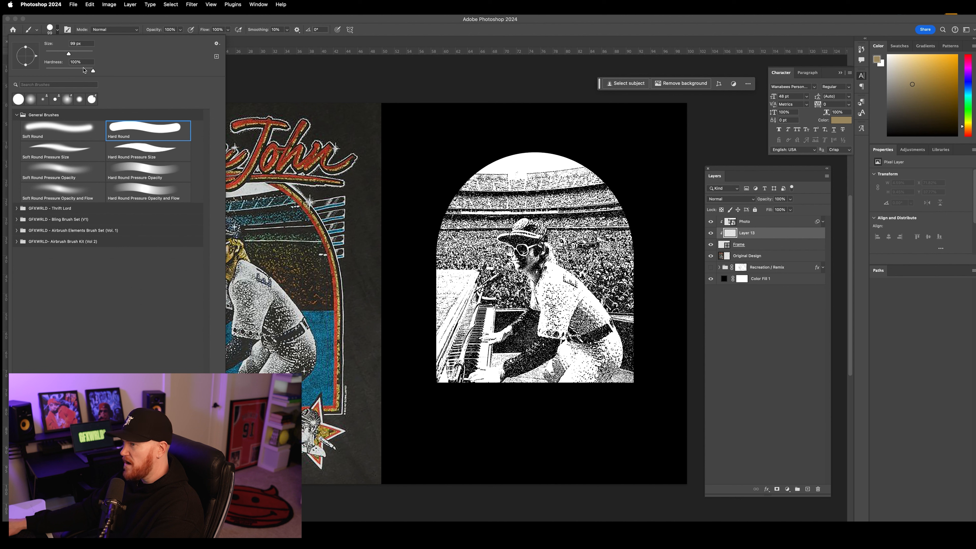
left_click(93, 72)
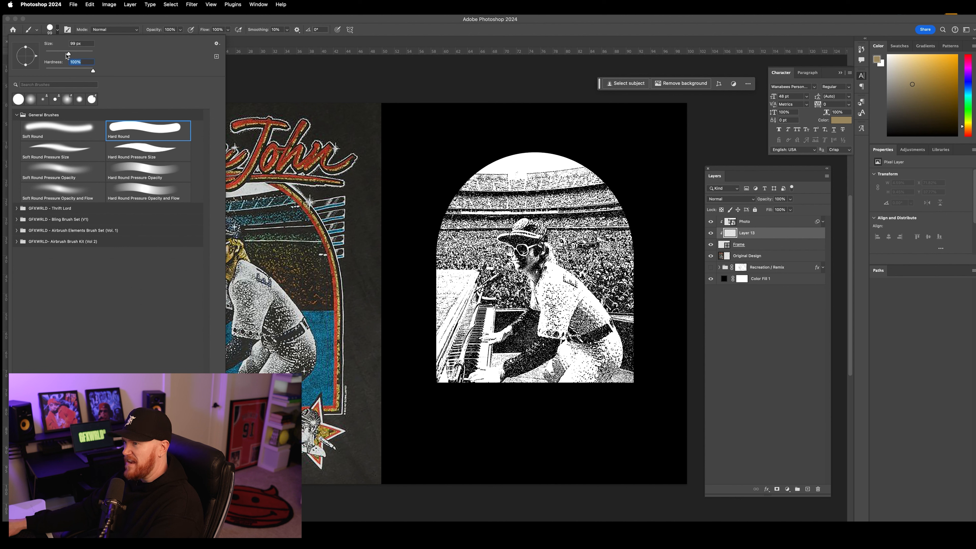
left_click_drag(69, 55, 63, 54)
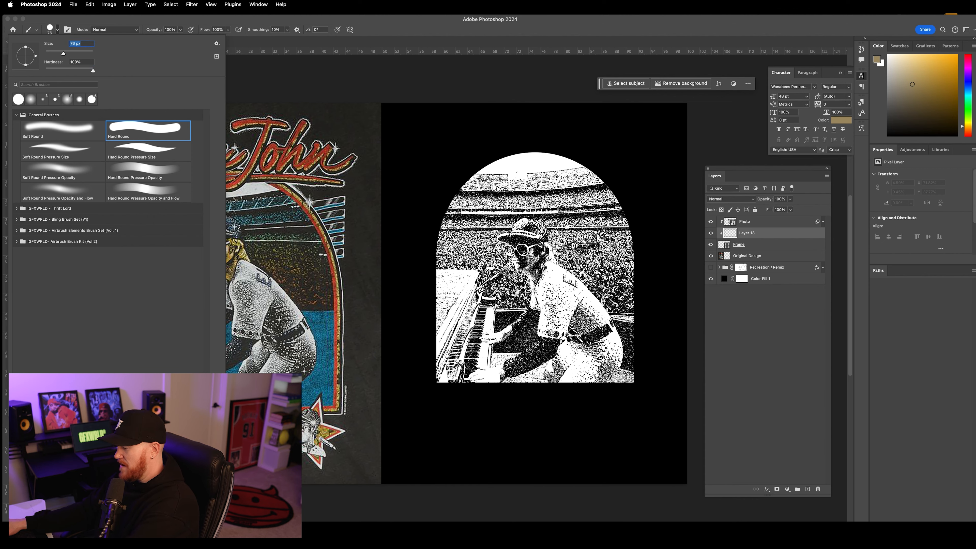
key("Return")
scroll(570, 245, "up", 10)
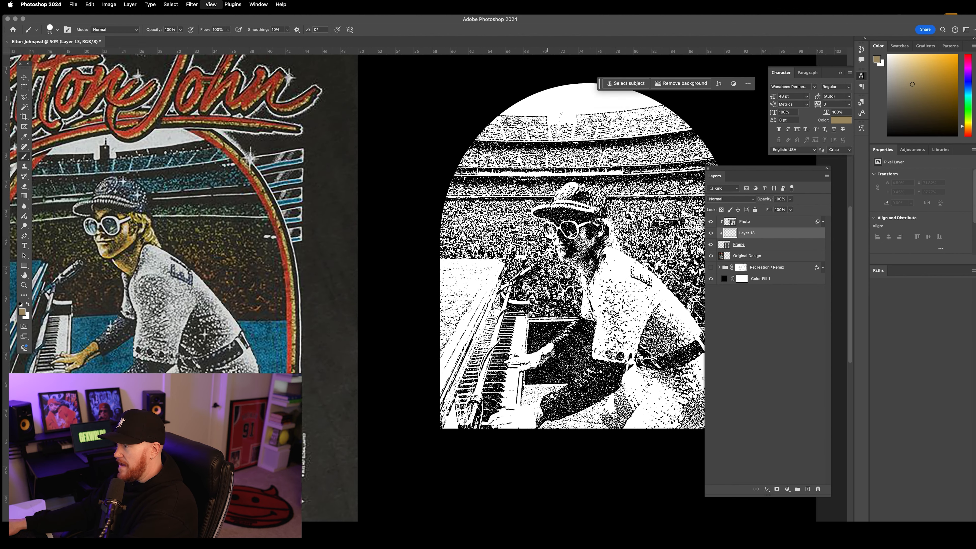
scroll(570, 245, "up", 10)
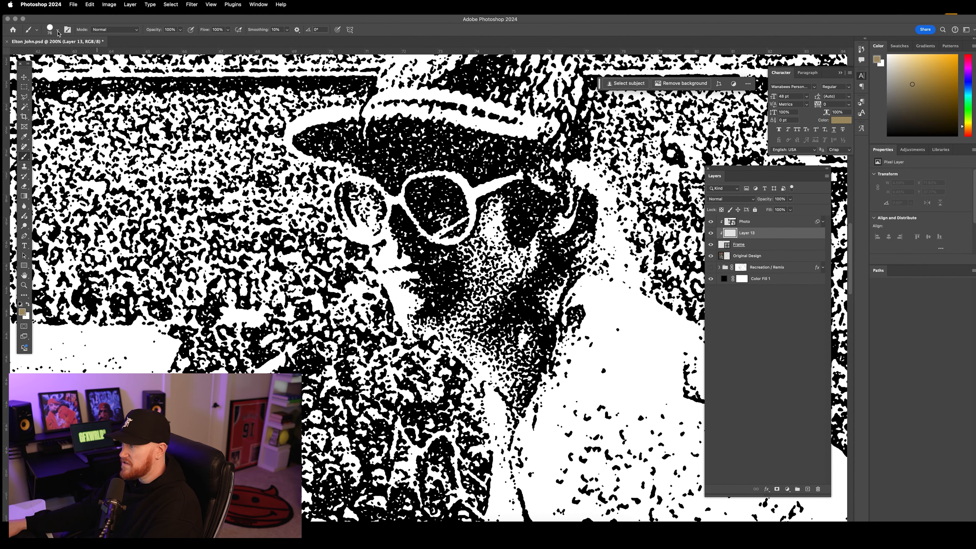
left_click(58, 31)
type("30")
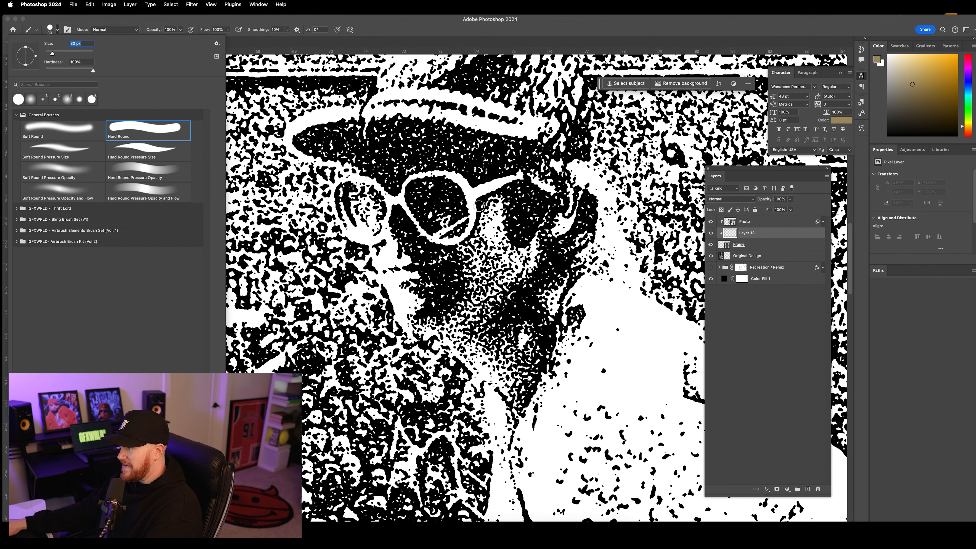
Paint the pianist's face, arms and hands light beige on the new layer beneath the photo
mouse_move(485, 207)
left_mouse_down()
mouse_move(496, 198)
mouse_move(498, 231)
mouse_move(486, 212)
mouse_move(482, 242)
mouse_move(499, 208)
mouse_move(488, 261)
mouse_move(482, 237)
mouse_move(463, 254)
mouse_move(461, 246)
left_mouse_up()
mouse_move(373, 252)
left_mouse_down()
mouse_move(398, 234)
mouse_move(390, 256)
mouse_move(399, 261)
mouse_move(377, 261)
mouse_move(391, 247)
mouse_move(396, 261)
mouse_move(384, 265)
mouse_move(394, 266)
mouse_move(399, 225)
mouse_move(405, 261)
mouse_move(423, 273)
mouse_move(407, 240)
mouse_move(428, 261)
mouse_move(455, 264)
mouse_move(423, 262)
mouse_move(468, 258)
left_mouse_up()
scroll(463, 261, "left", 20)
scroll(462, 262, "left", 20)
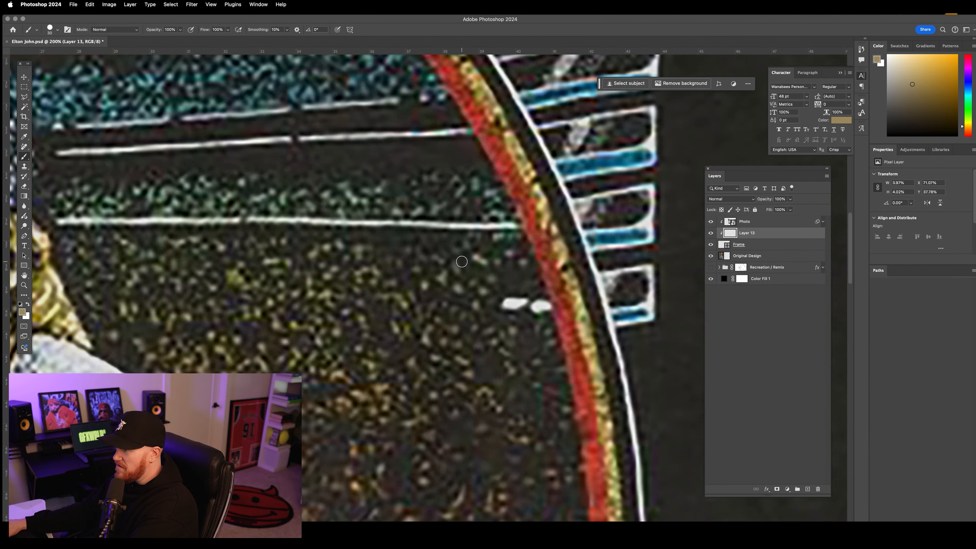
key("super+minus")
key("super+minus")
key("super+minus")
key("super+minus")
scroll(398, 278, "down", 3)
scroll(369, 279, "up", 3)
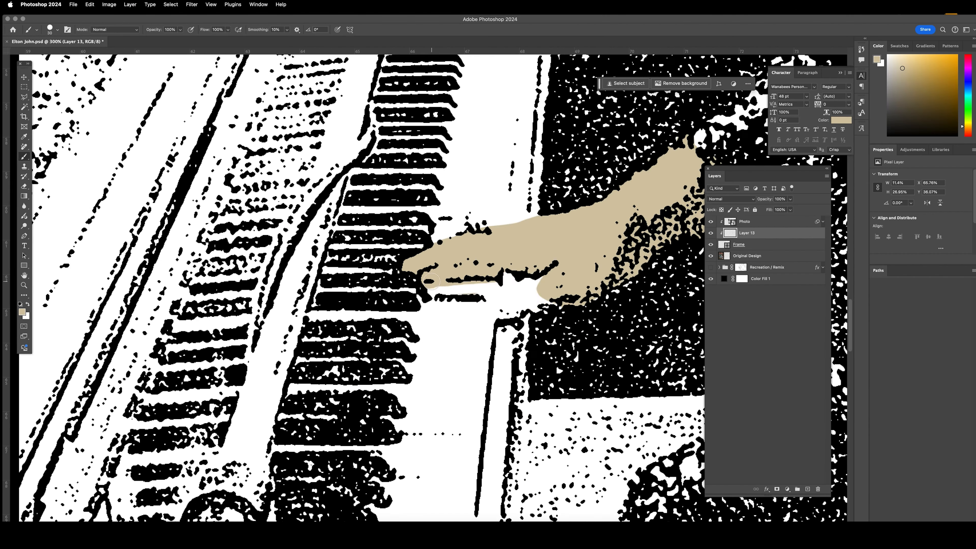
left_click_drag(442, 339, 576, 300)
Rename the painted skin layer as Skintones
double_click(747, 233)
type("Skintones")
key("Return")
key("super+minus")
key("super+equal")
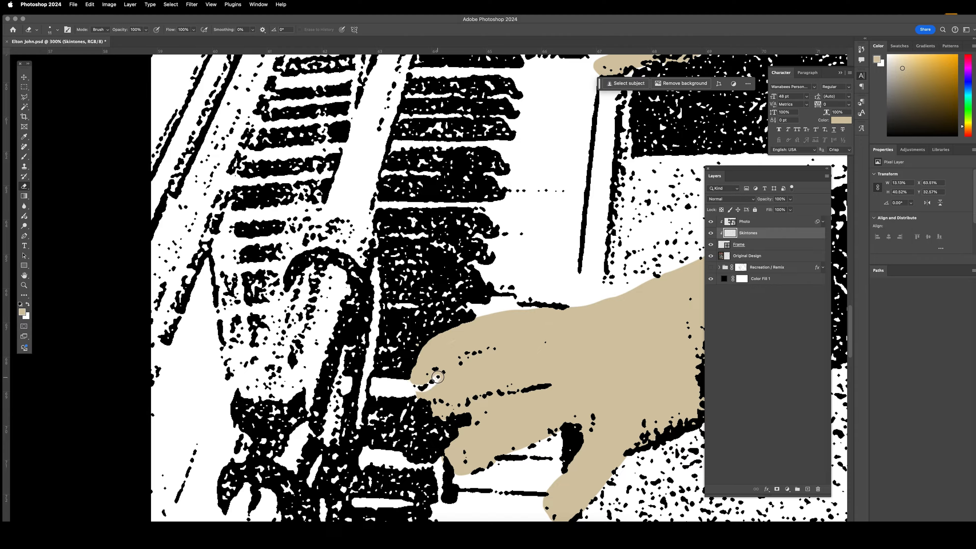
Name the next color layer Piano & Floor Blue
key("super+minus")
double_click(746, 234)
type("Piano & Floor Blue")
key("Return")
key("super+equal")
Paint the piano lid and floor teal, tidy the paint edges, and move the Piano & Floor Blue layer beneath Skintones
left_click_drag(515, 200, 438, 354)
key("e")
key("super+minus")
key("super+minus")
left_click_drag(756, 233, 756, 249)
key("b")
key("super+minus")
key("super+minus")
left_click_drag(597, 258, 548, 324)
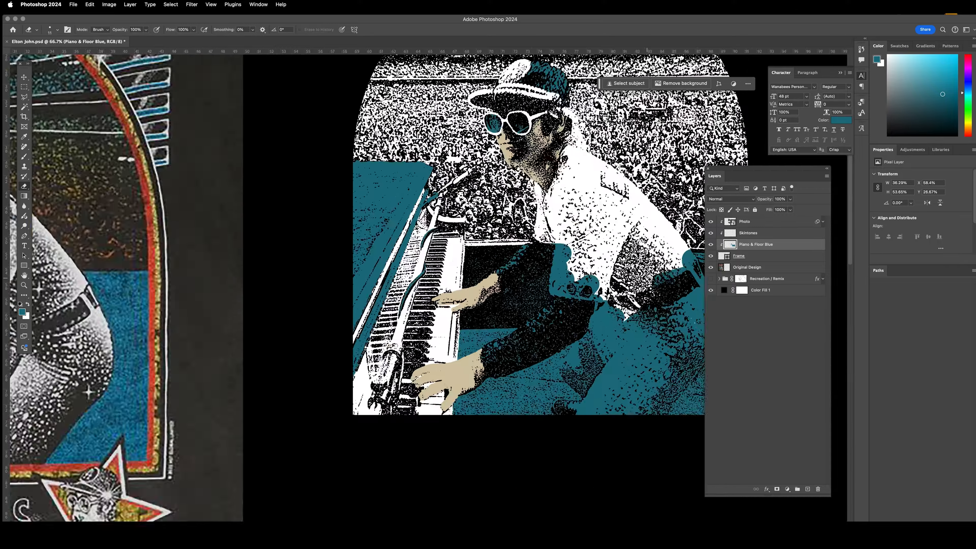
Name the layer above Skintones as Sleeves and paint the pianist's sleeves dark grey on it
key("super+equal")
key("super+equal")
key("b")
double_click(747, 233)
type("Sleeves & Hat")
key("Return")
left_click_drag(404, 397, 524, 353)
Add a Jersey & Hat layer and paint the jersey and the cap's brim and front grey
left_click(807, 489)
left_click_drag(346, 287, 361, 307)
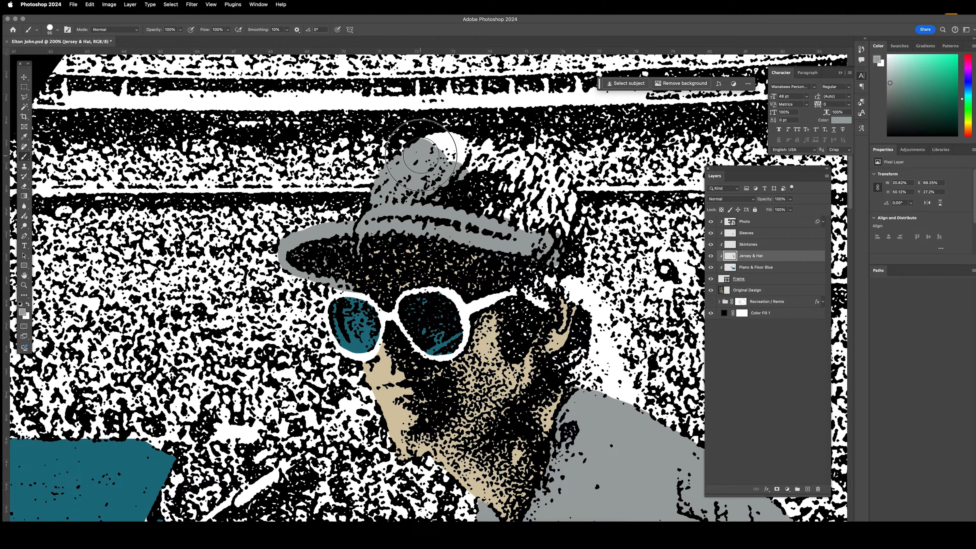
left_click_drag(421, 155, 546, 184)
Reduce the brush size and paint the cap's back panels dark slate on the Sleeves layer
key("super+equal")
left_click(746, 233)
key("bracketleft")
key("bracketleft")
key("bracketleft")
key("bracketleft")
key("bracketleft")
key("bracketleft")
key("bracketleft")
key("bracketleft")
key("bracketleft")
key("bracketleft")
left_click_drag(392, 173, 327, 249)
left_click(494, 357, "alt")
key("super+minus")
key("super+minus")
key("super+minus")
key("super+minus")
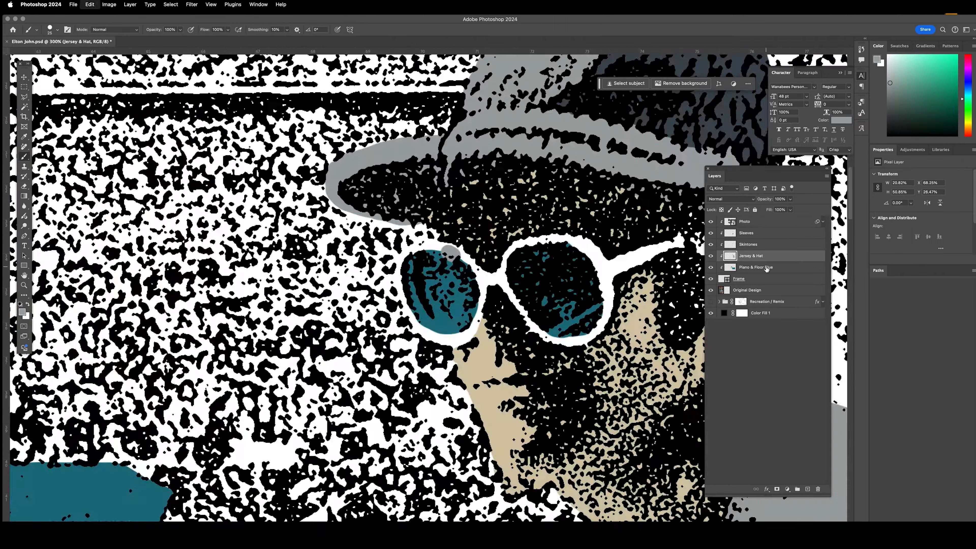
Name the next two layers Sunglasses and Hair and paint the glasses frames pale blue-grey and the hair gold
double_click(747, 279)
type("SunglassesHair")
left_click_drag(477, 265, 661, 408)
Add a new layer named Lowlights above the Jersey & Hat layer
left_click(768, 244)
left_click(768, 255)
left_click(807, 489)
type("Lowlights")
key("super+minus")
key("super+minus")
key("super+minus")
key("super+minus")
Add a new layer named Stadium beneath the Hair layer for the background color
left_click(811, 291)
left_click(807, 489)
type("Stadium")
key("super+equal")
key("super+equal")
key("super+equal")
Give the Stadium layer a linear red-orange to green to teal Gradient Overlay and adjust its scale
double_click(788, 302)
left_click(691, 347)
left_click_drag(818, 312, 831, 312)
key("Return")
Erase the background color from the sky area at the top of the arch
key("super+equal")
key("super+equal")
key("super+equal")
key("super+equal")
key("super+equal")
key("e")
mouse_move(381, 306)
left_mouse_down()
mouse_move(473, 253)
mouse_move(571, 133)
left_mouse_up()
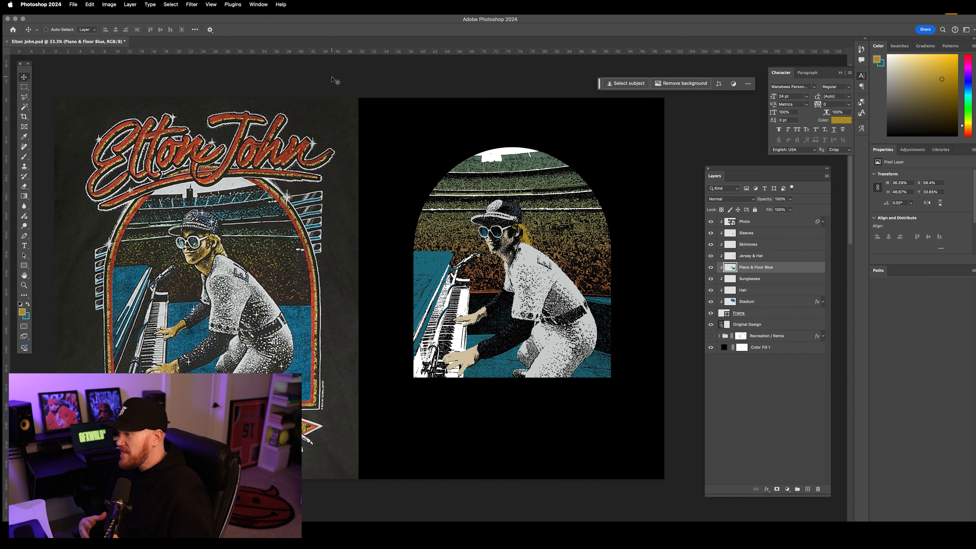
Select the blue piano area with the Polygonal Lasso tool and drop the selection again
left_click(23, 96)
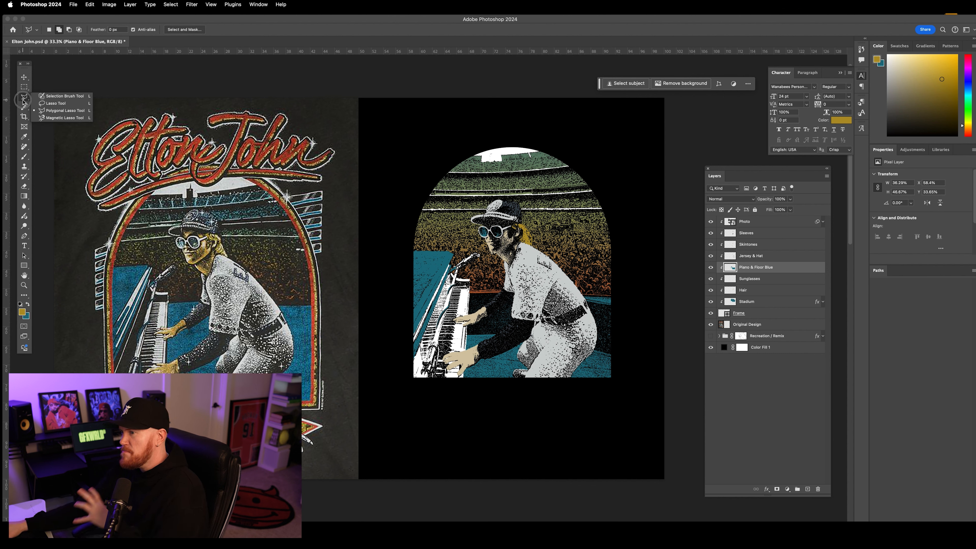
left_click(59, 111)
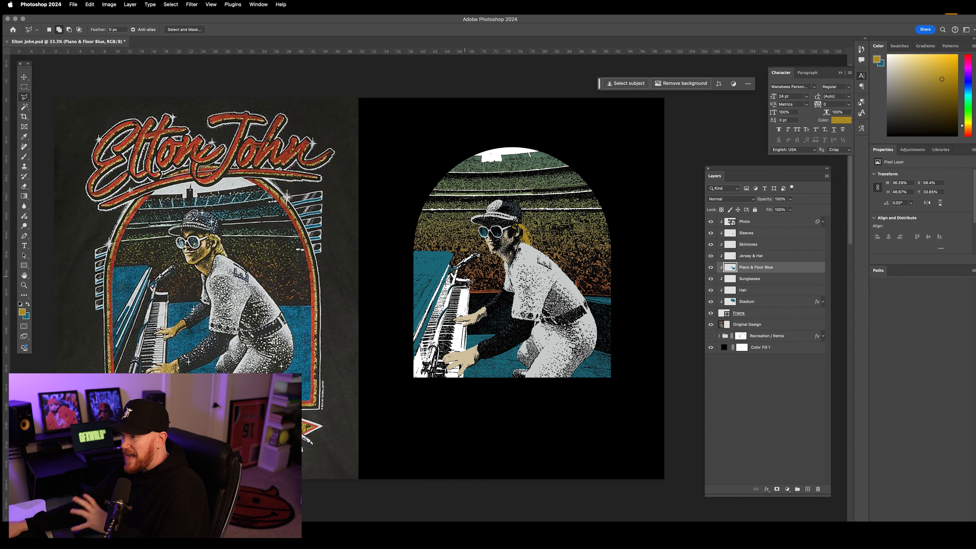
left_click(453, 254)
left_click(398, 372)
left_click(398, 248)
left_click(454, 254)
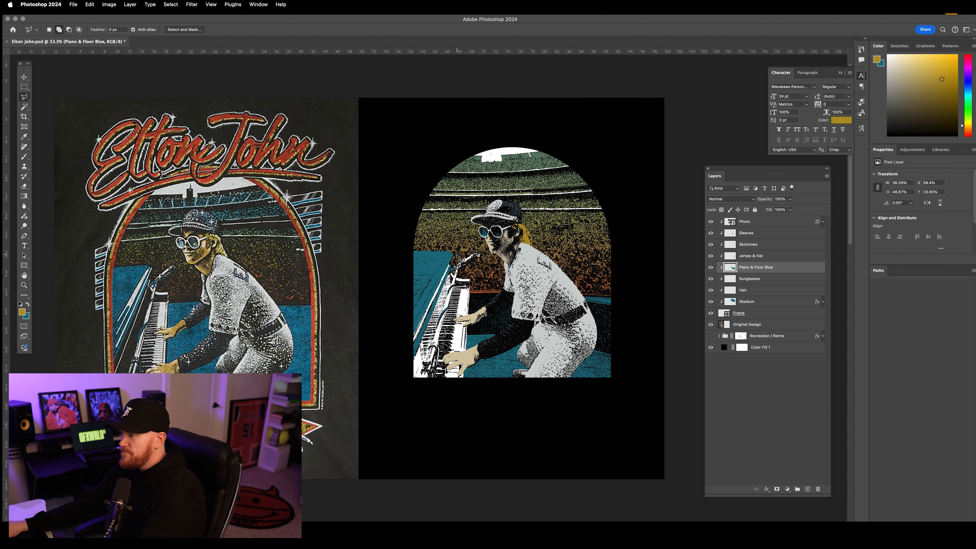
left_click(91, 4)
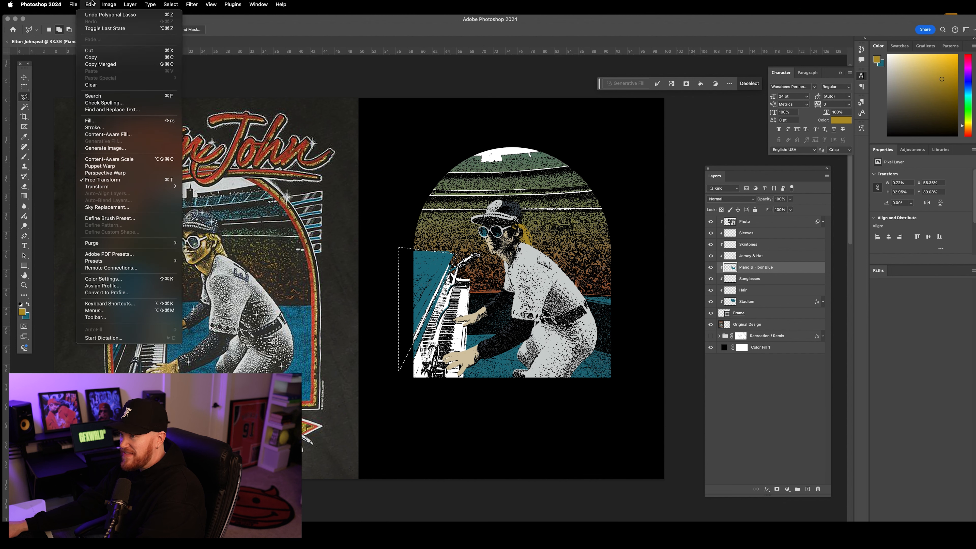
key("Escape")
key("super+d")
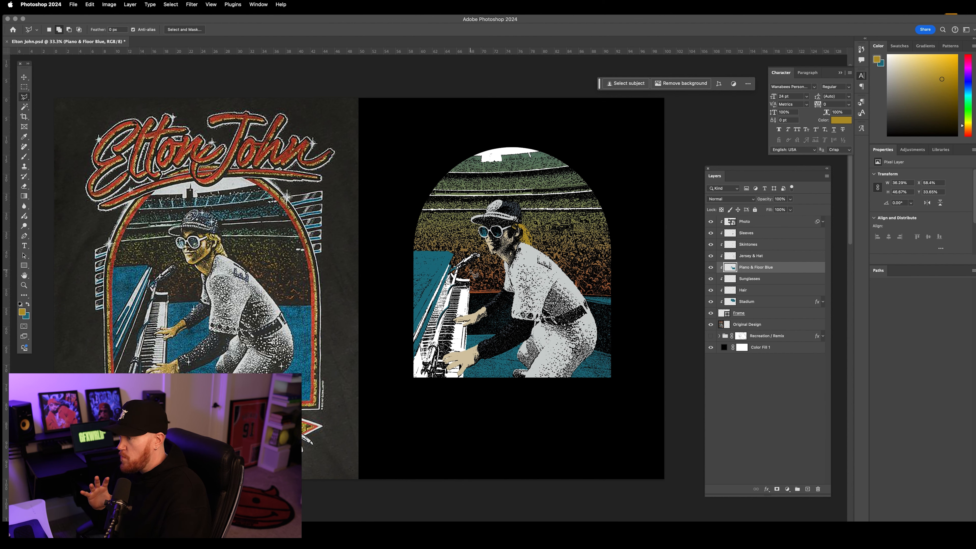
Try the Eraser and Brush tools for the piano area, with teal as the foreground color
scroll(474, 274, "up", 2)
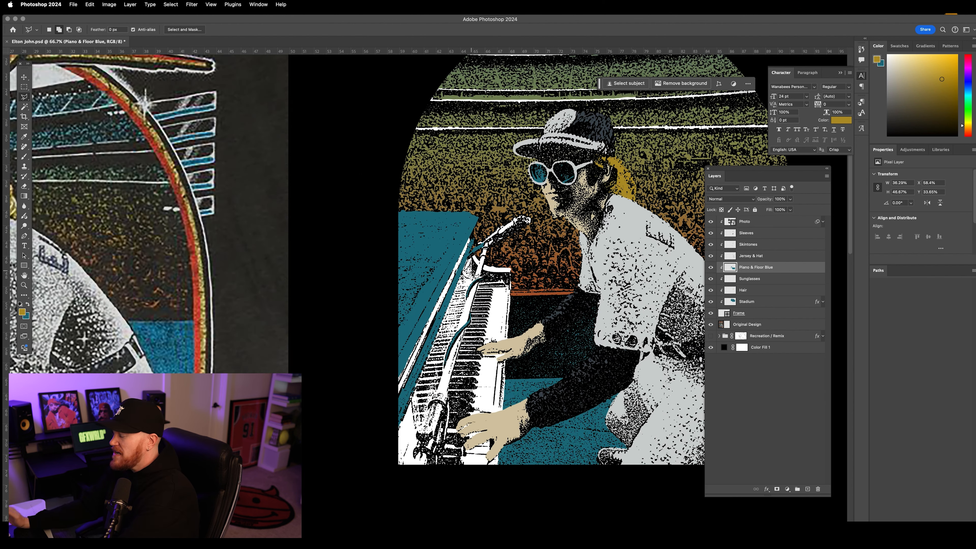
scroll(485, 273, "up", 1)
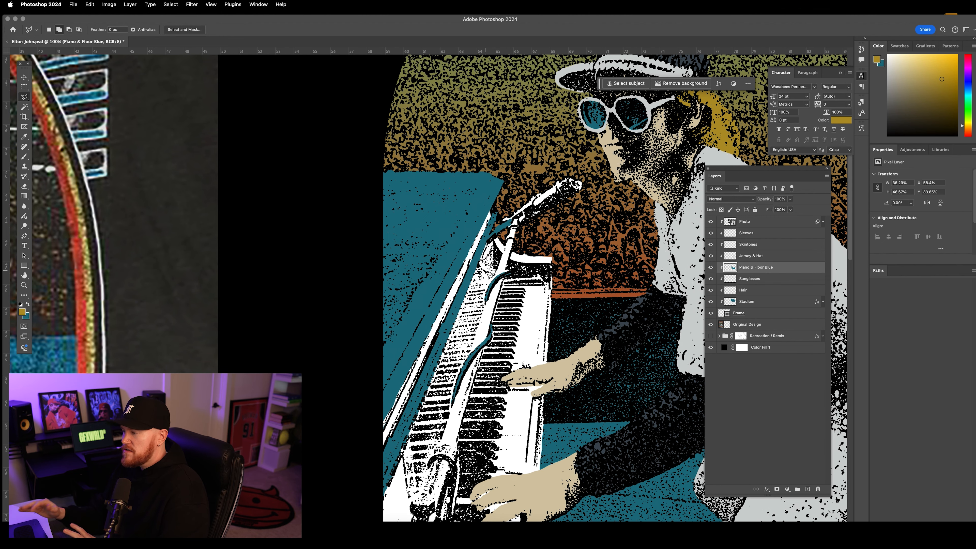
scroll(472, 204, "down", 2)
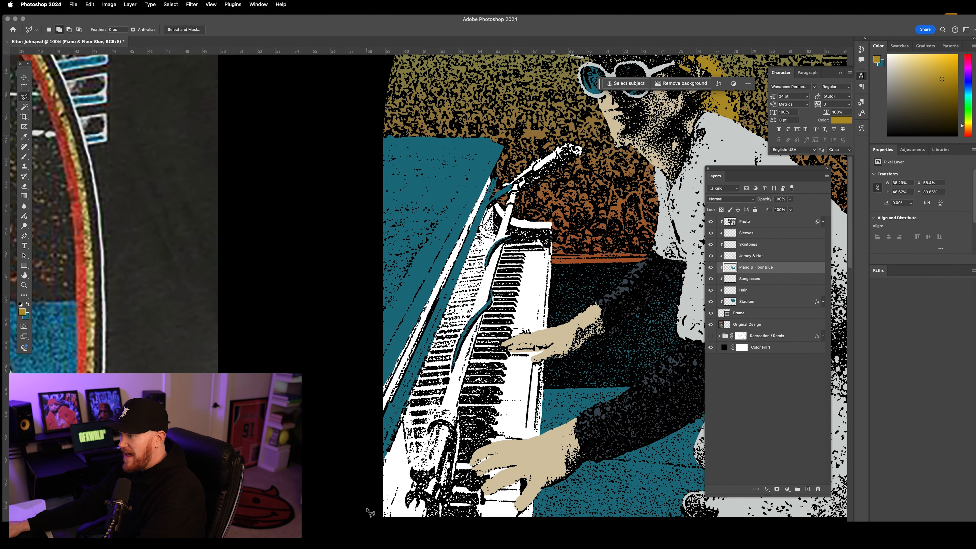
left_click(23, 187)
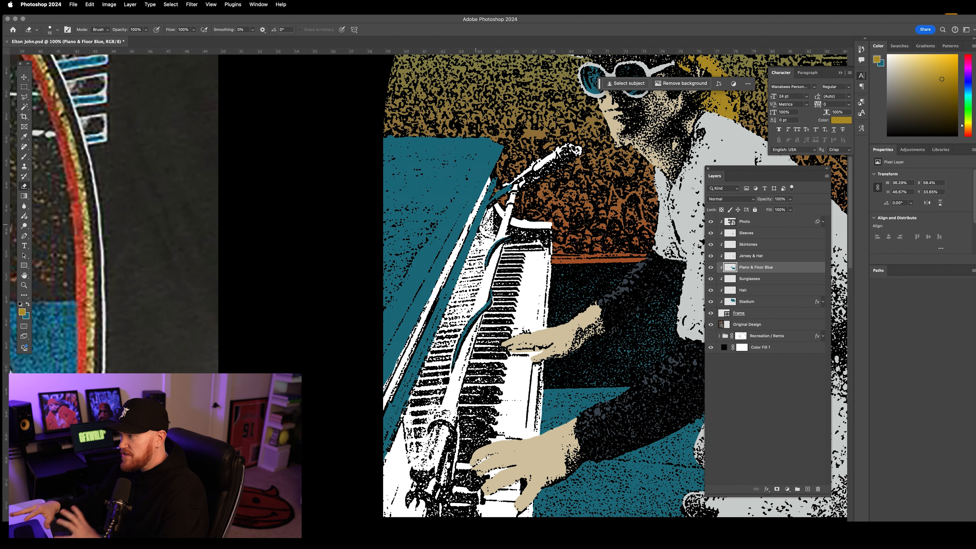
left_click(24, 157)
left_click(28, 304)
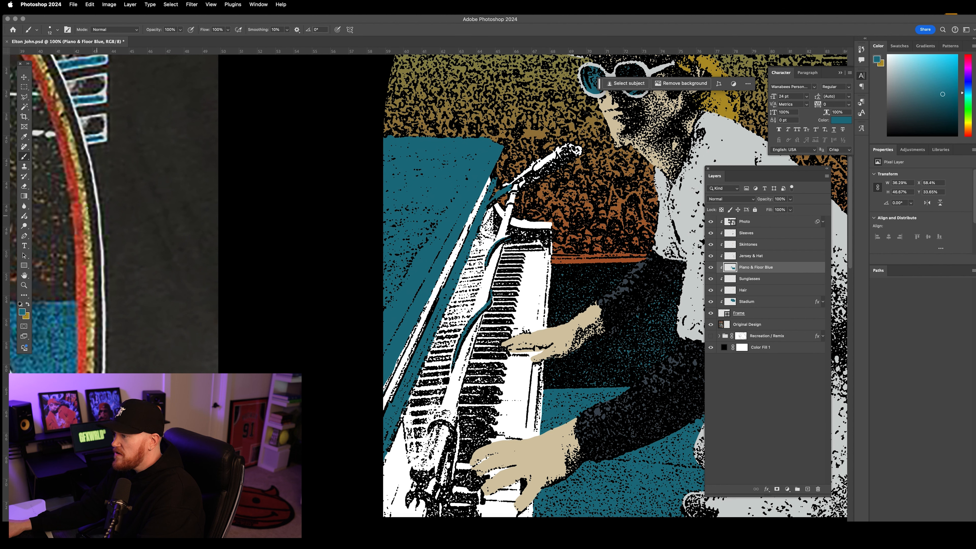
left_click(24, 186)
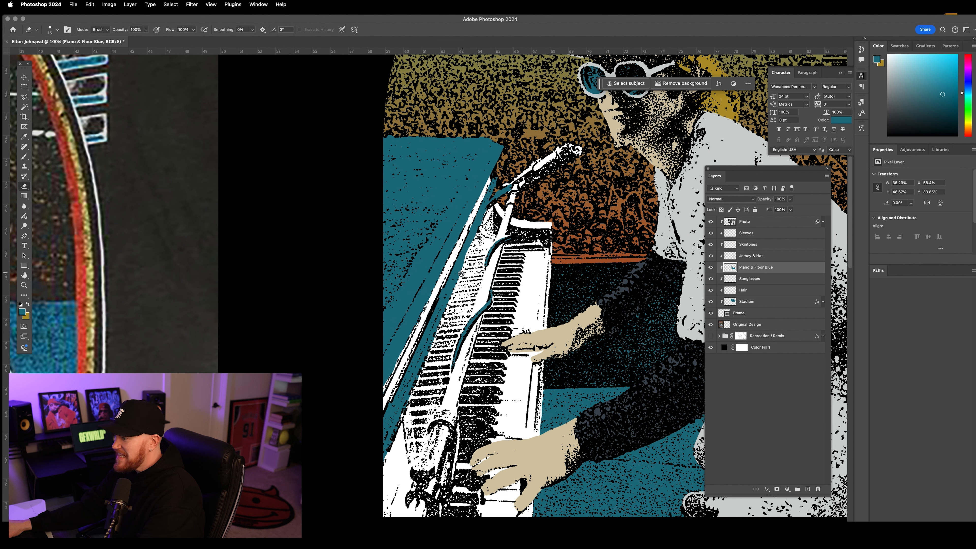
left_click(24, 156)
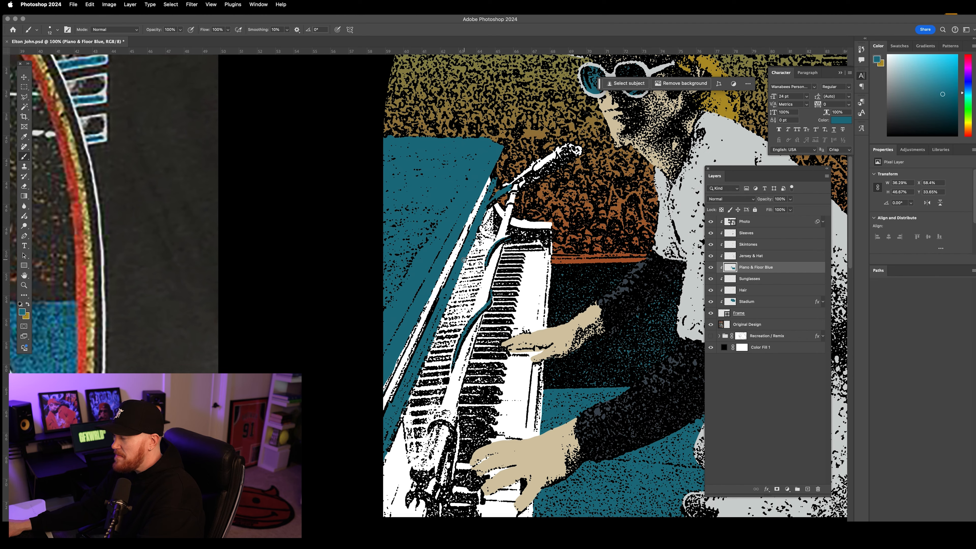
Review the Stadium layer's Gradient Overlay settings and the color stops of its custom gradient
key("super+minus")
key("super+minus")
key("super+minus")
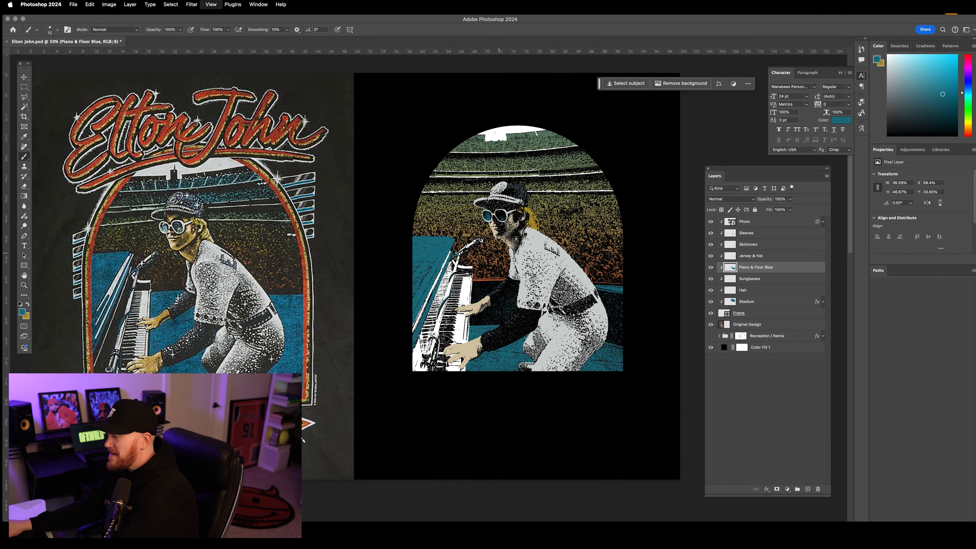
scroll(429, 284, "up", 2)
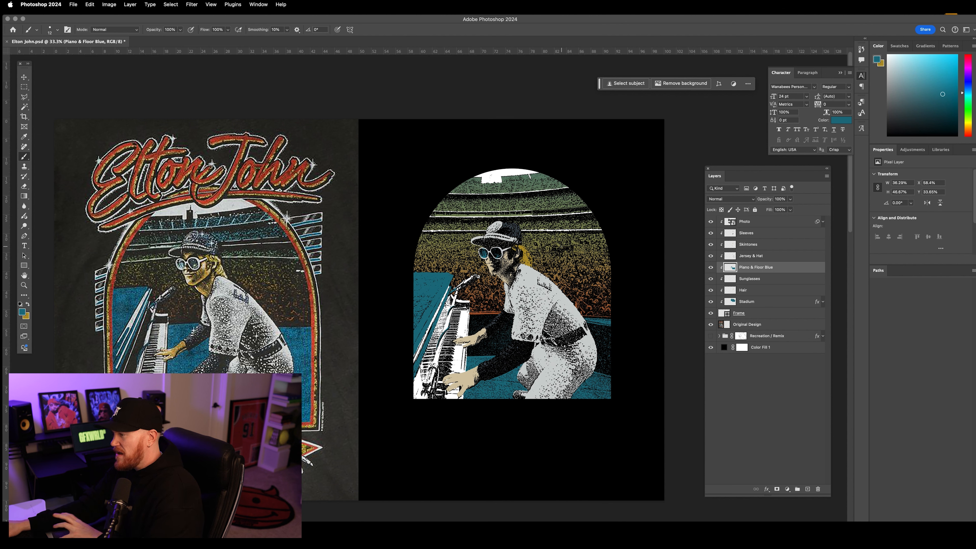
double_click(778, 302)
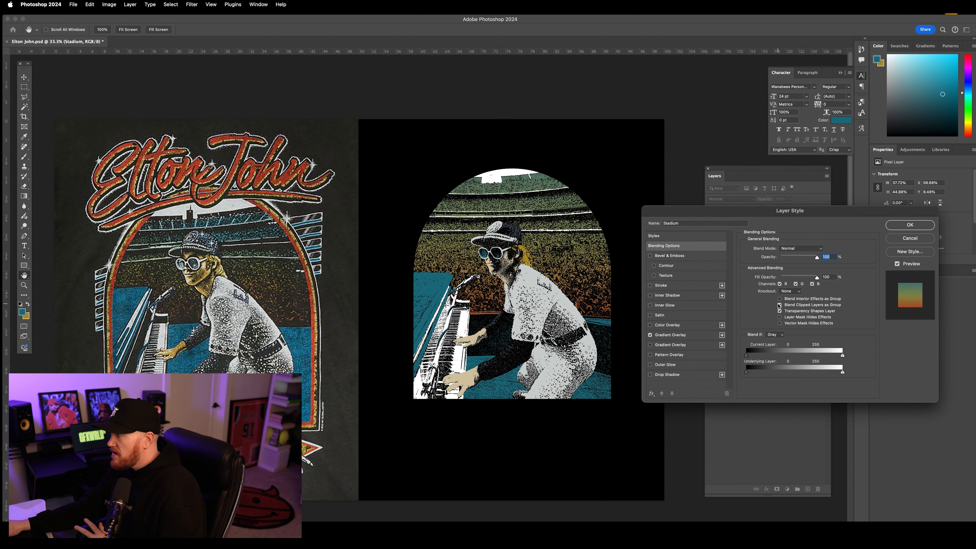
left_click(706, 336)
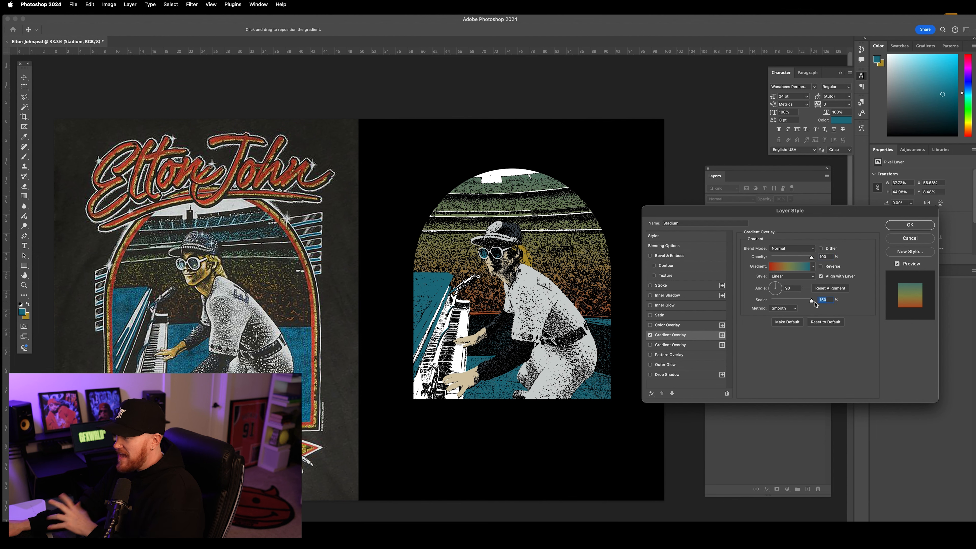
left_click(790, 266)
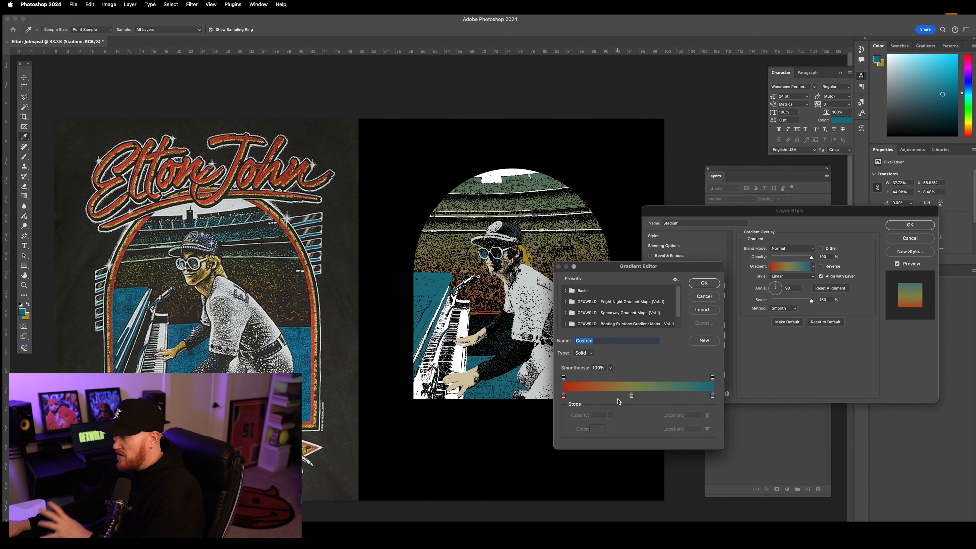
left_click(704, 283)
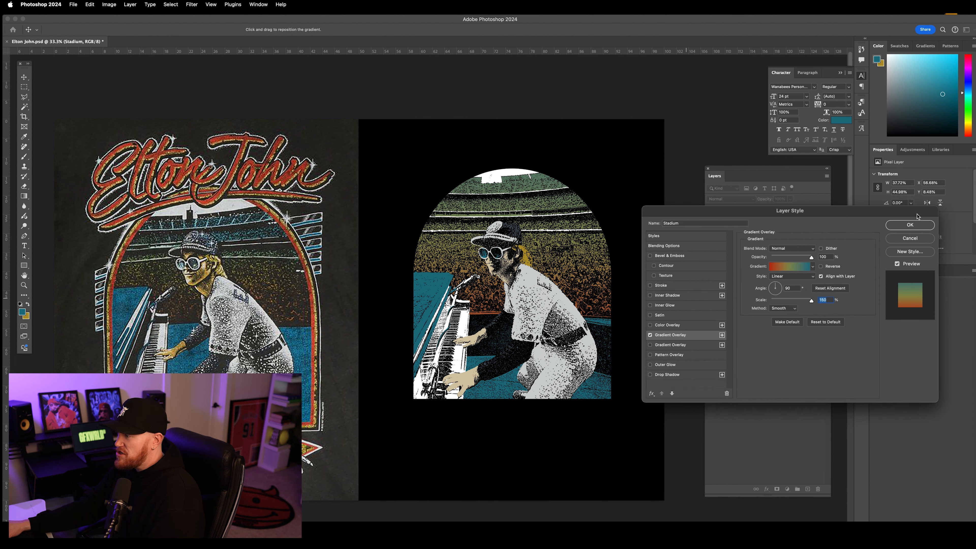
left_click(905, 227)
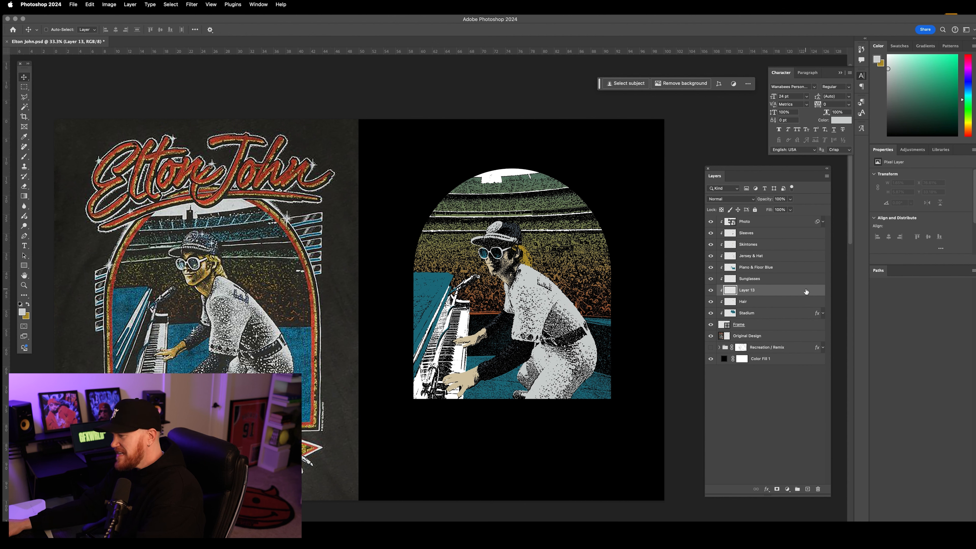
Add a Color Overlay effect to the Skintones layer and open its color for editing
double_click(774, 248)
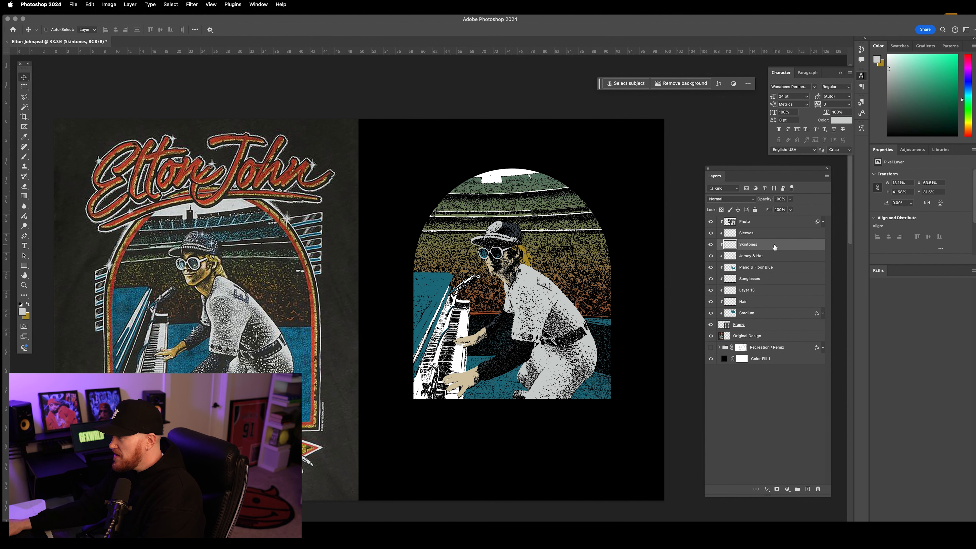
left_click(697, 326)
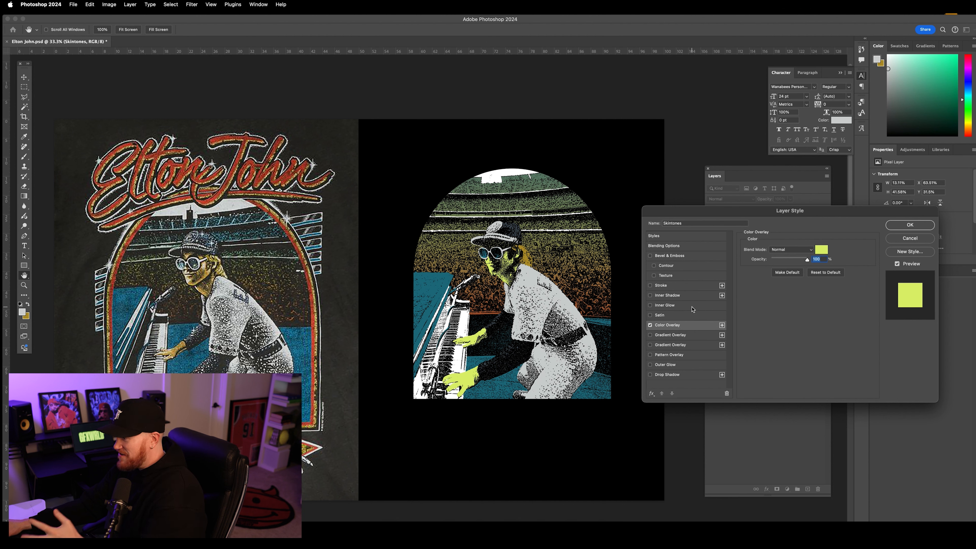
left_click(821, 250)
Sample several skin and hair tones from the face in the original design as the overlay color
left_click(208, 271)
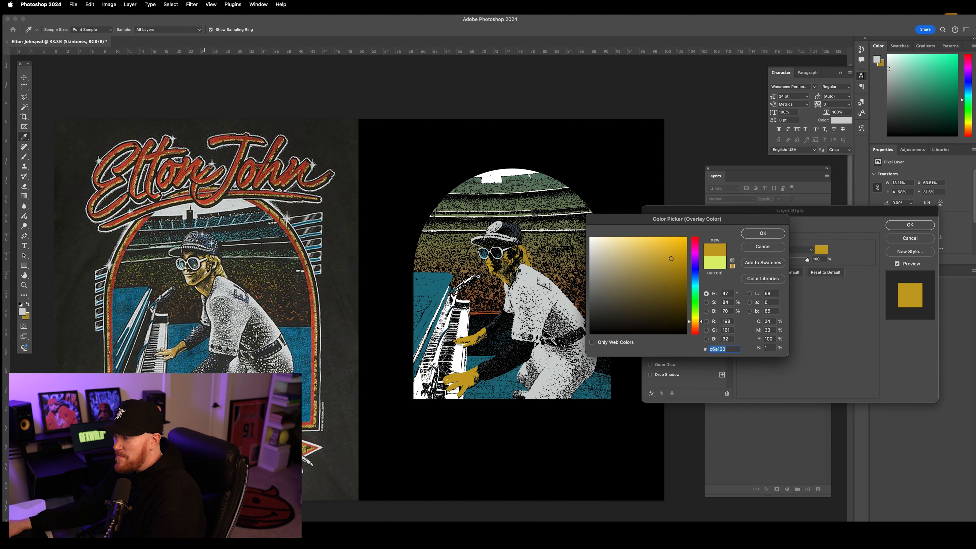
left_click(202, 285)
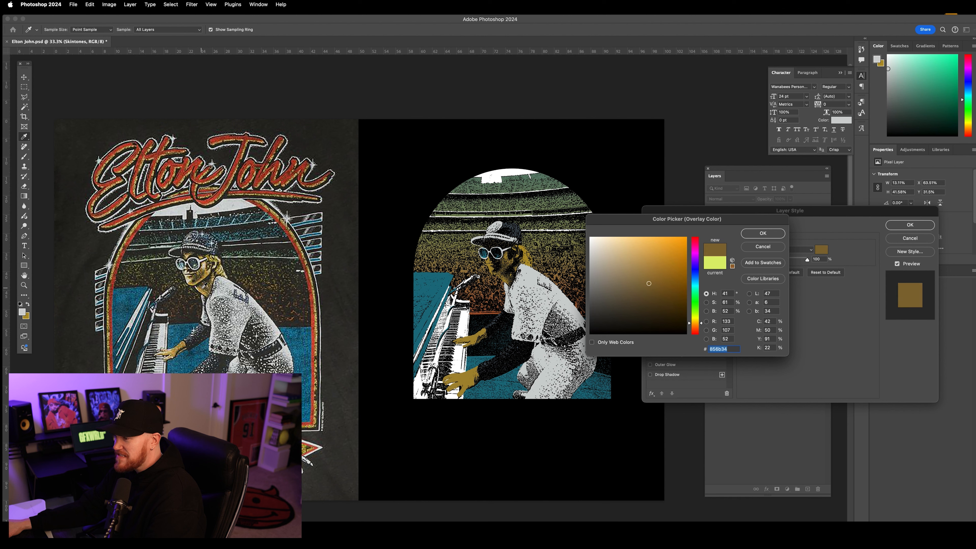
left_click(204, 262)
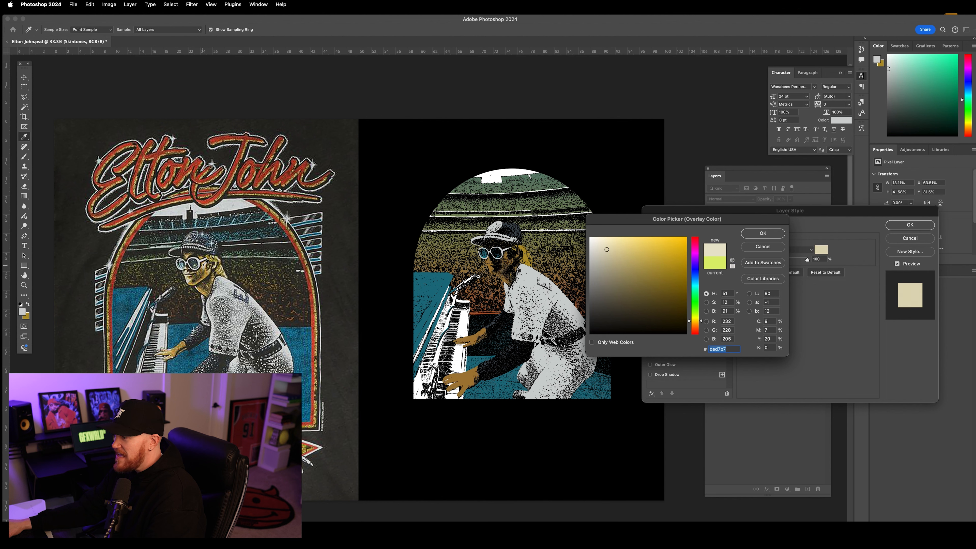
left_click(208, 268)
left_click(207, 265)
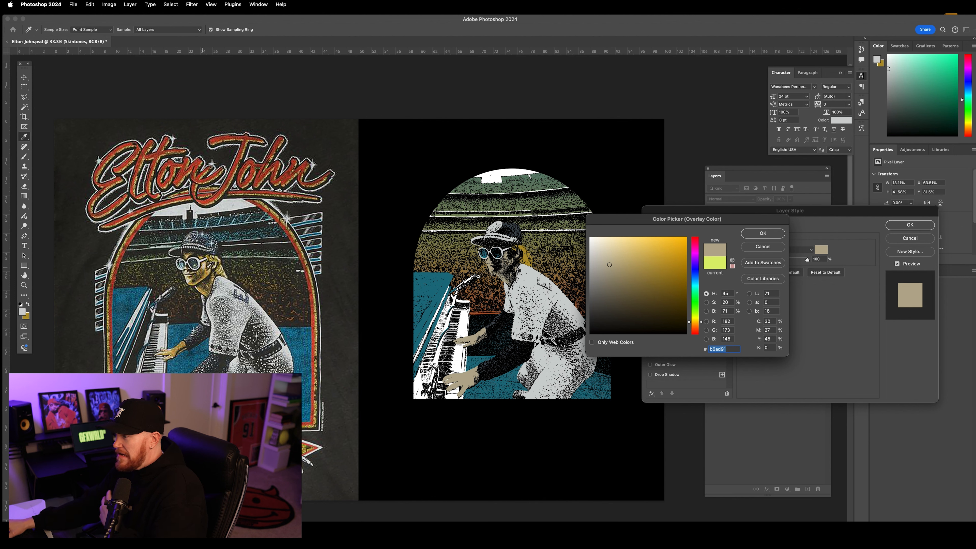
left_click(589, 248)
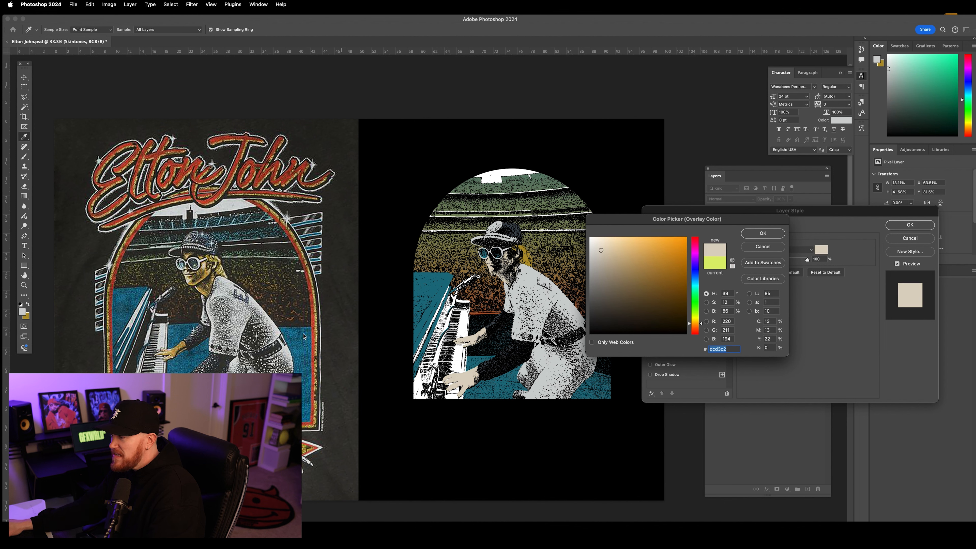
Set the Skintones overlay color to the light yellow-beige #decf98 and apply the layer style
mouse_move(601, 250)
left_mouse_down()
mouse_move(613, 267)
mouse_move(620, 249)
left_mouse_up()
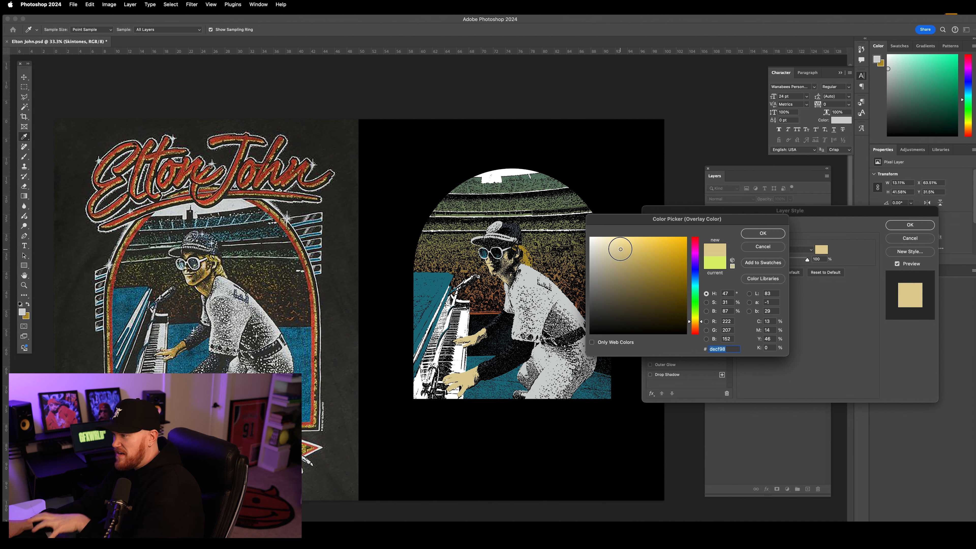
left_click(763, 234)
left_click(910, 225)
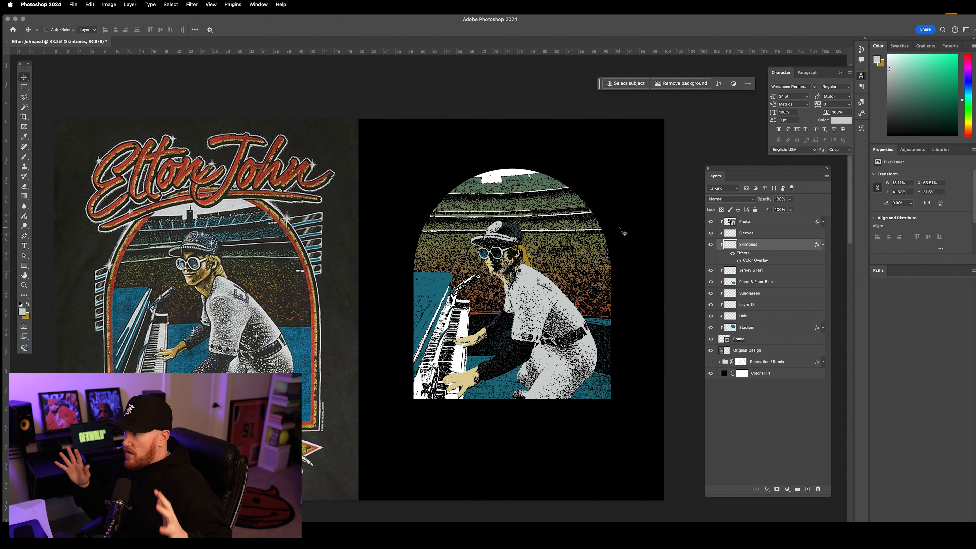
Group all layers from Photo down to the Frame shape and name the group Frame
scroll(623, 232, "down", 3)
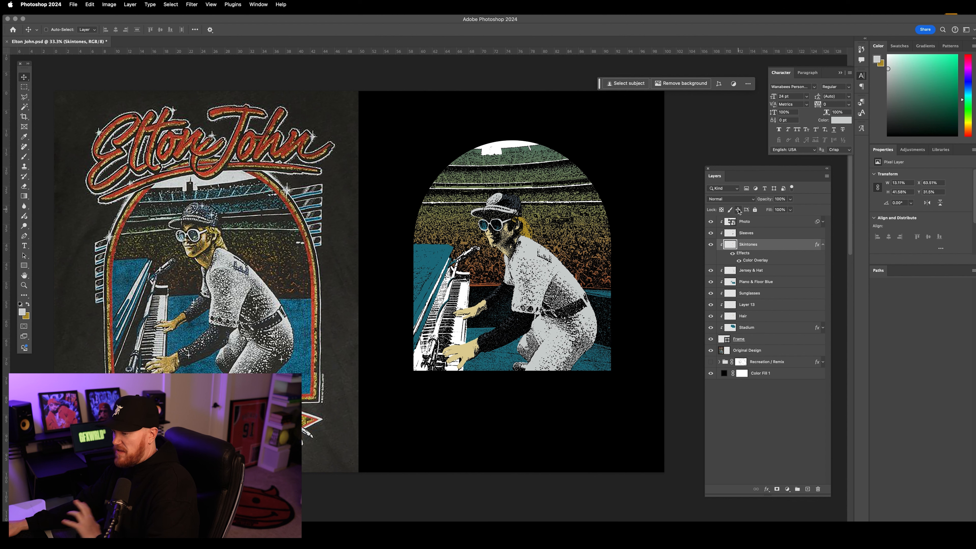
left_click(751, 222)
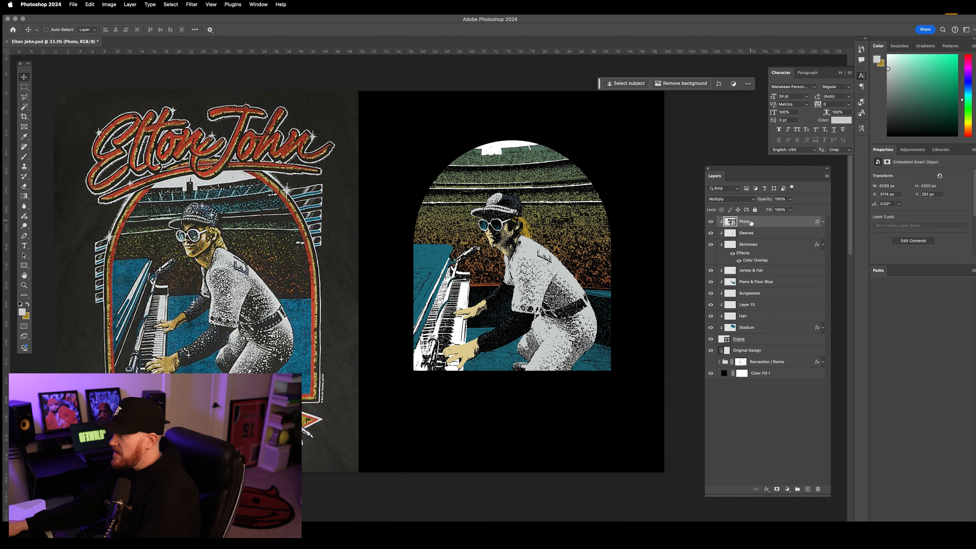
left_click(758, 341, "shift")
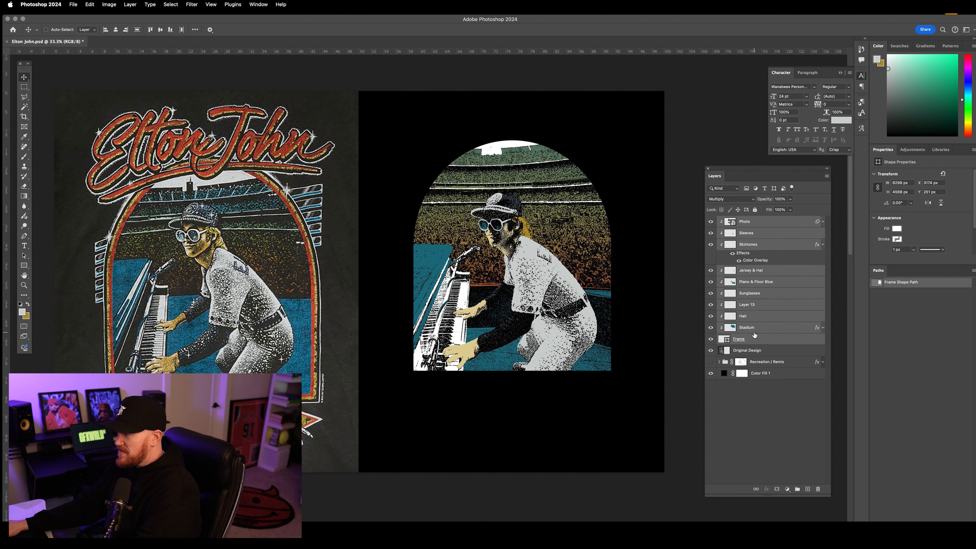
key("super+g")
double_click(739, 221)
type("Frames")
key("Return")
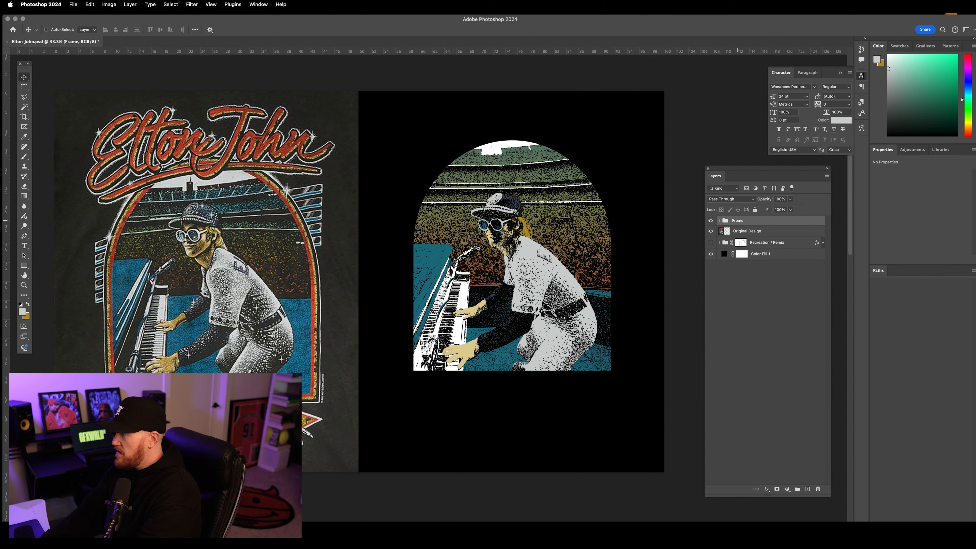
Add a Stroke effect to the Frame shape layer inside the group and set its position to Outside
left_click(719, 221)
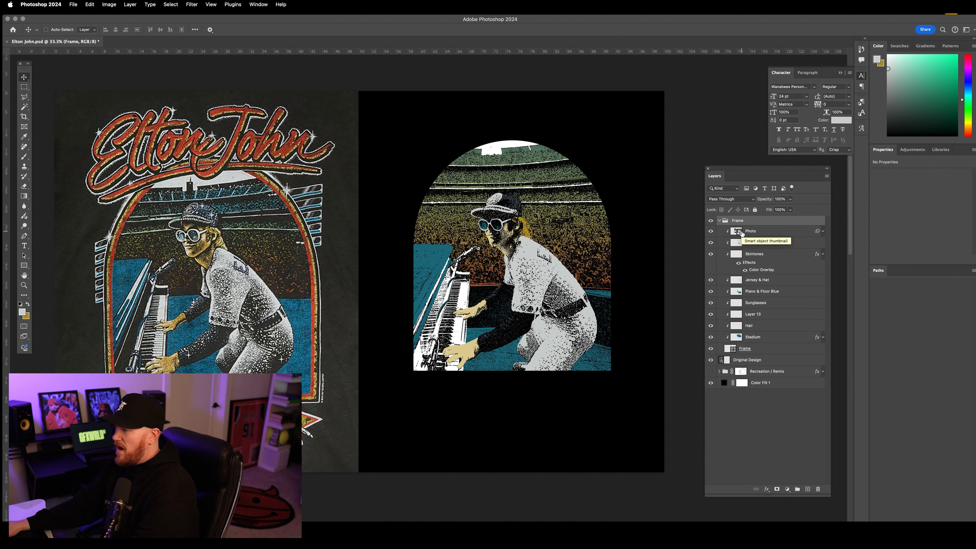
left_click(762, 349)
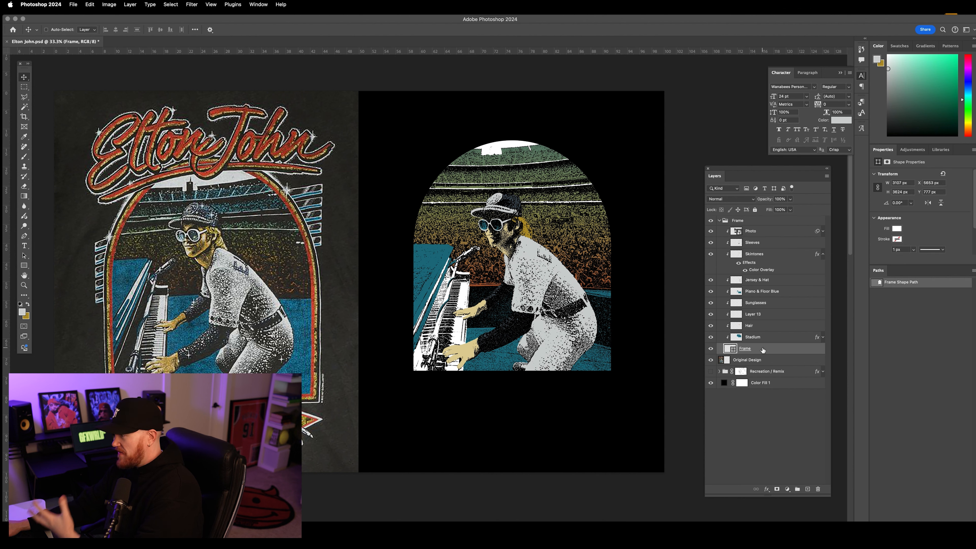
double_click(763, 350)
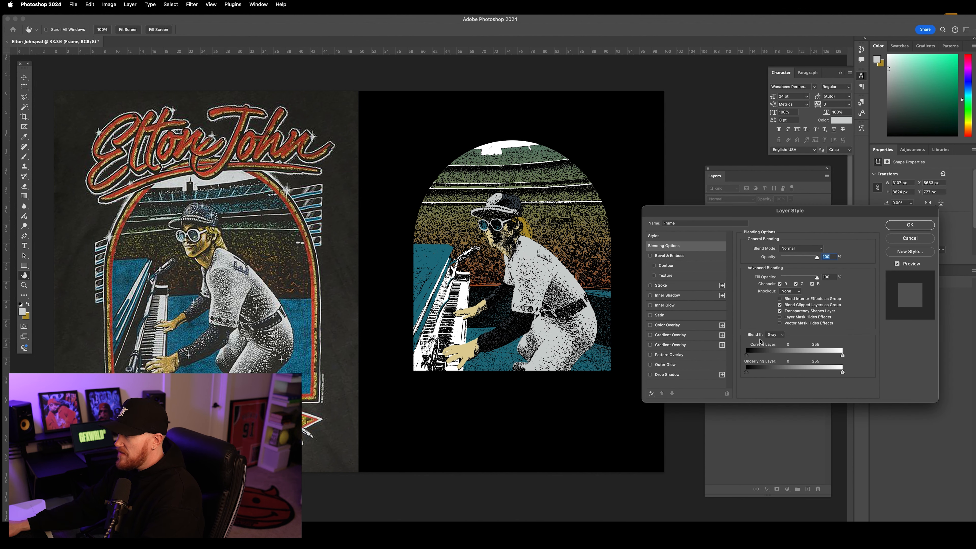
left_click(688, 286)
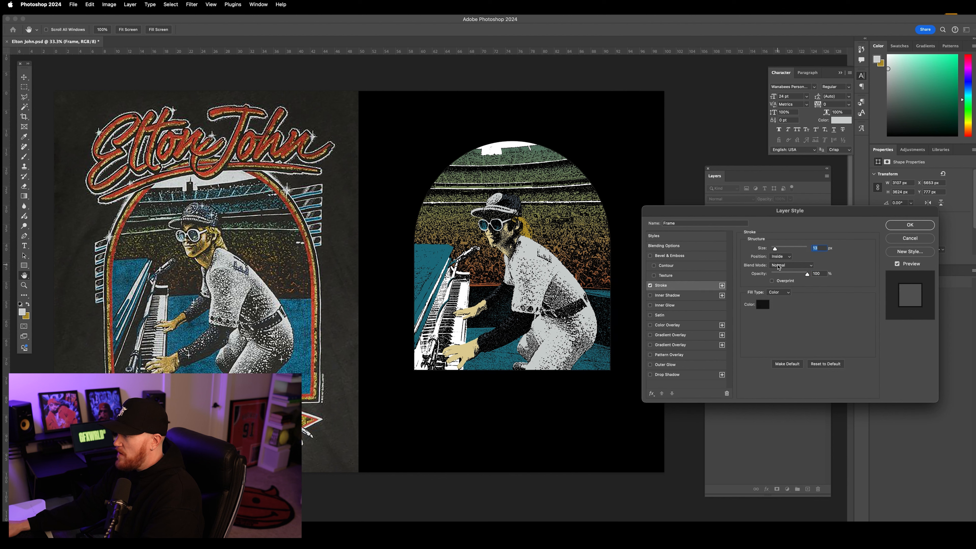
left_click(778, 257)
left_click(779, 248)
Set the stroke color to a burnt orange sampled from the stadium, set its size to 50 px, and apply the style
left_click(763, 306)
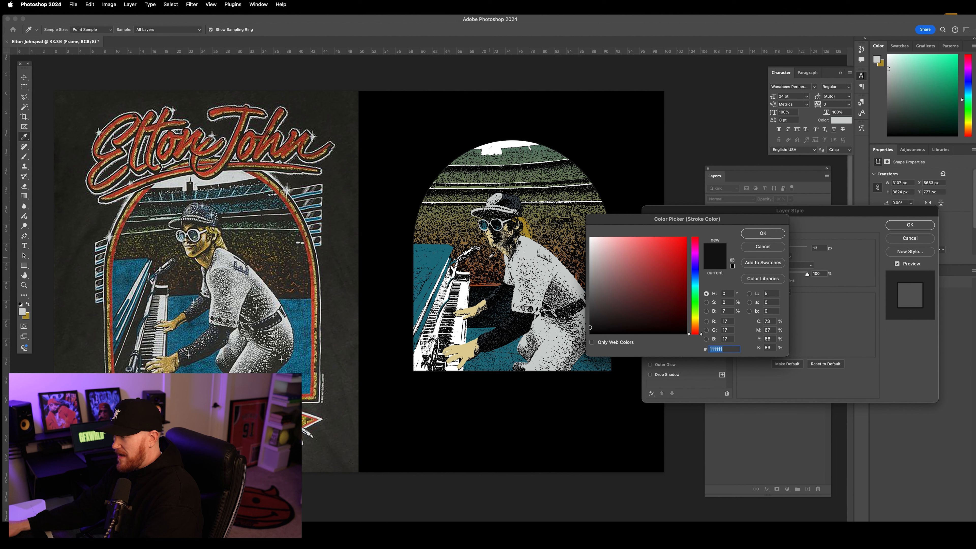
left_click(481, 283)
left_click(761, 234)
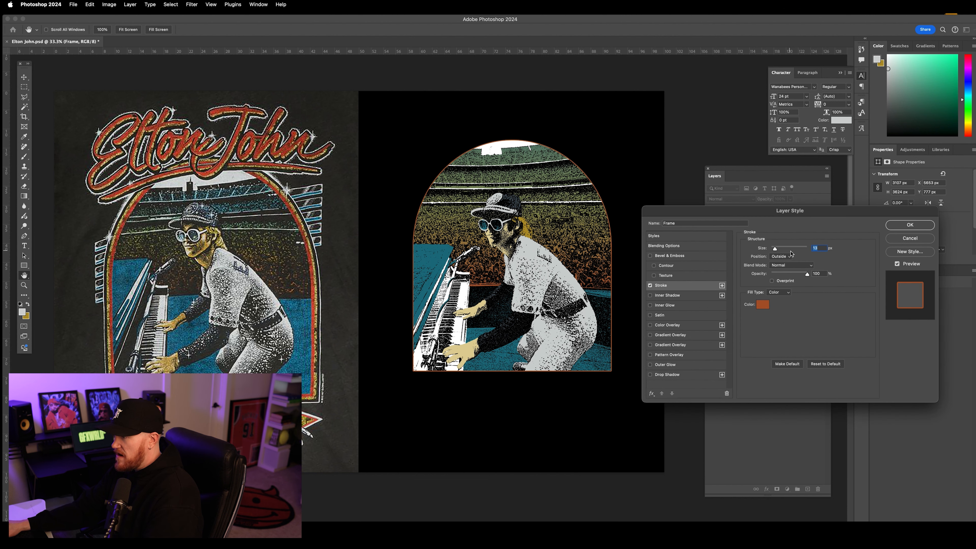
left_click_drag(775, 249, 779, 249)
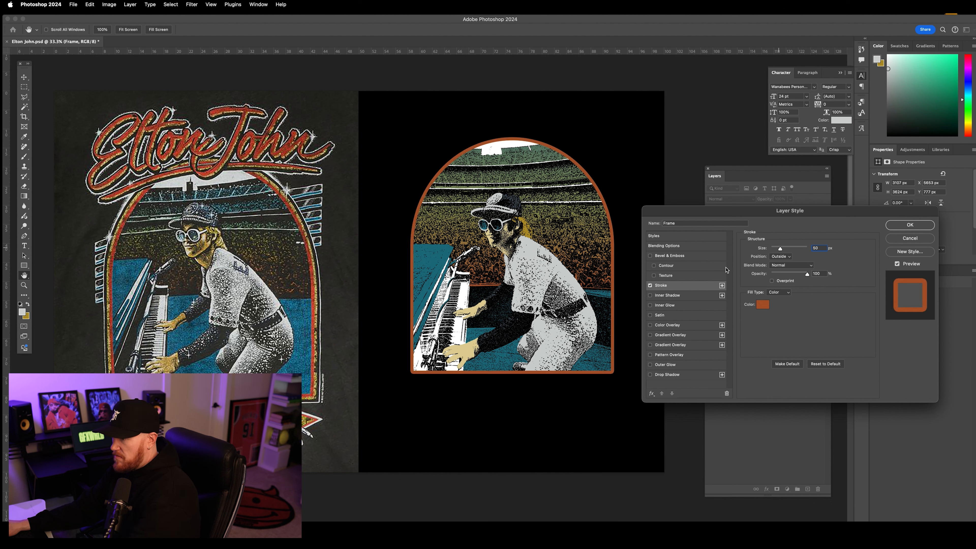
left_click(921, 225)
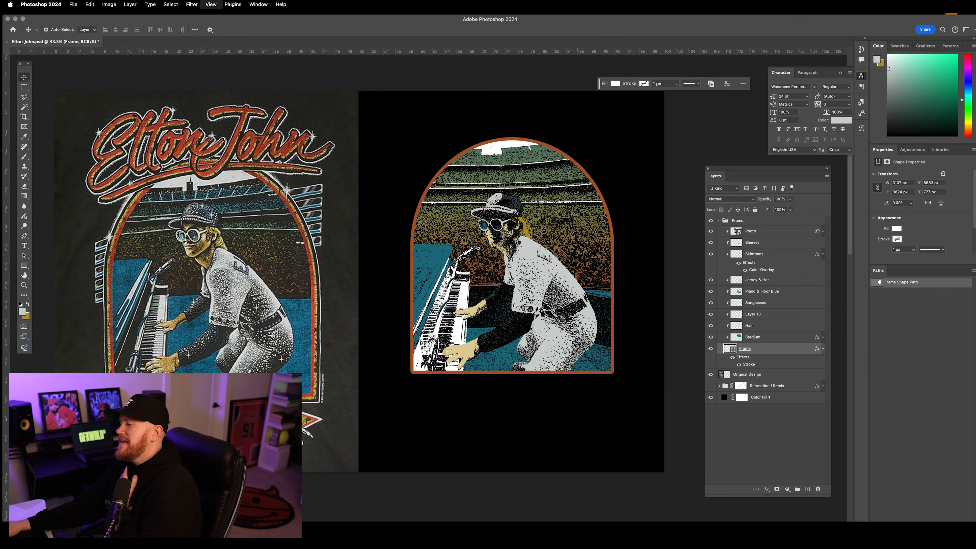
Examine the corner of the orange stroke up close, then compare the whole arch with the original design
key("super+equal")
key("super+equal")
key("super+equal")
key("super+equal")
key("super+equal")
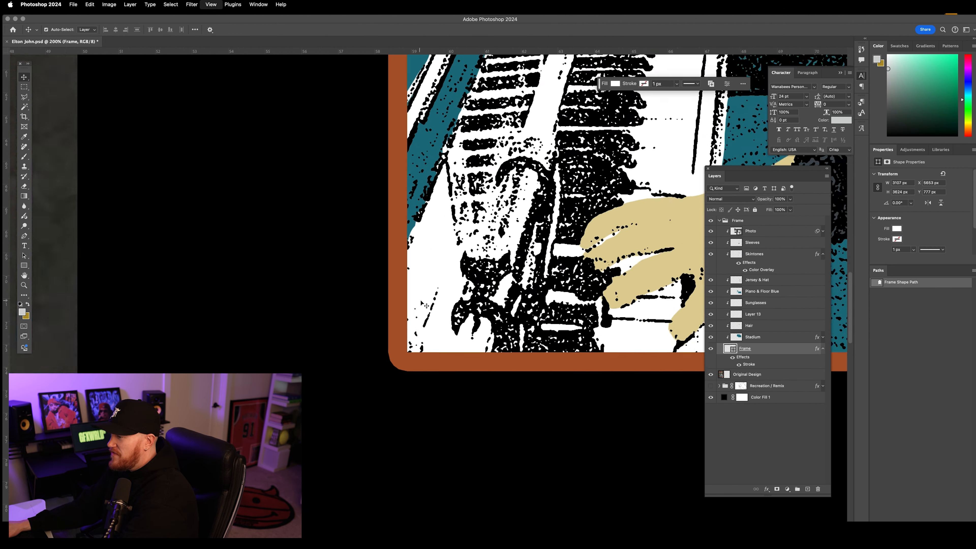
scroll(427, 305, "down", 2)
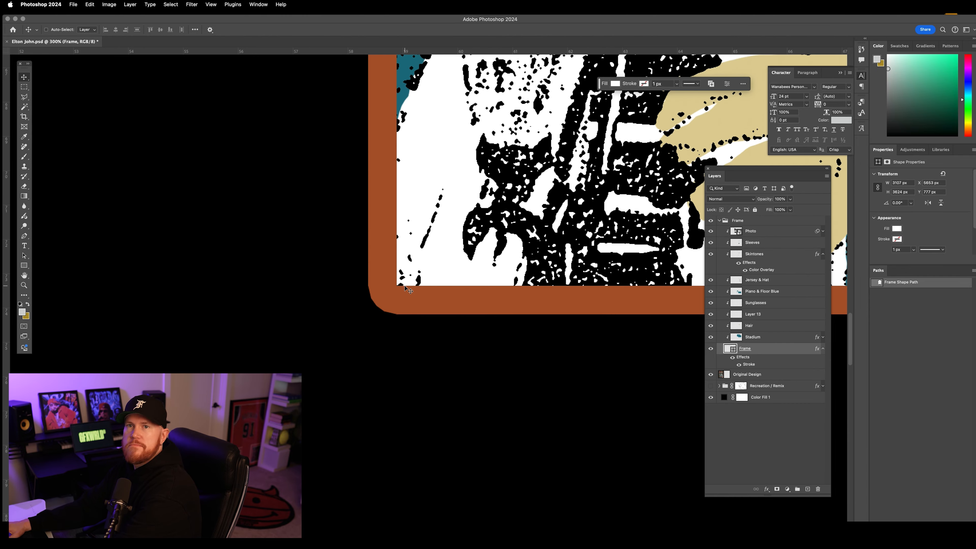
scroll(406, 287, "down", 10)
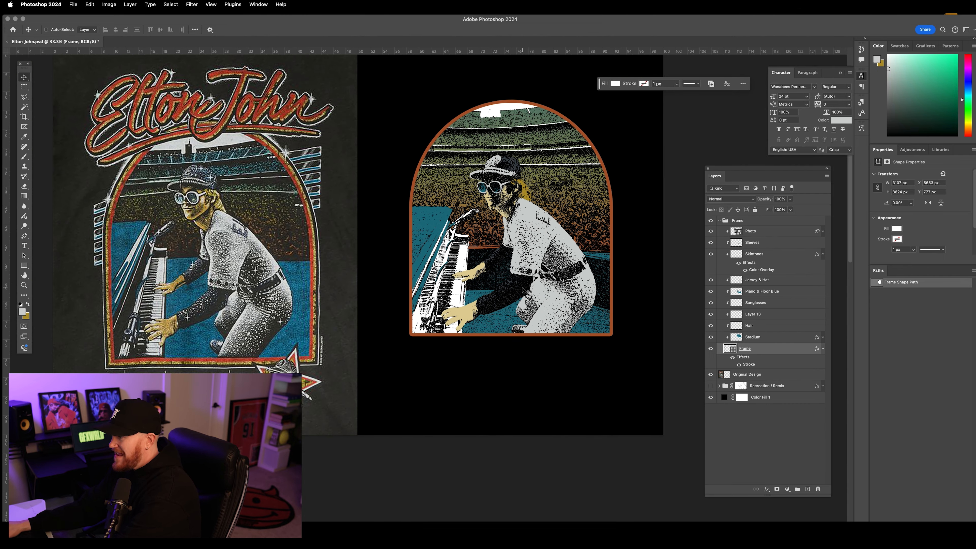
scroll(522, 290, "up", 2)
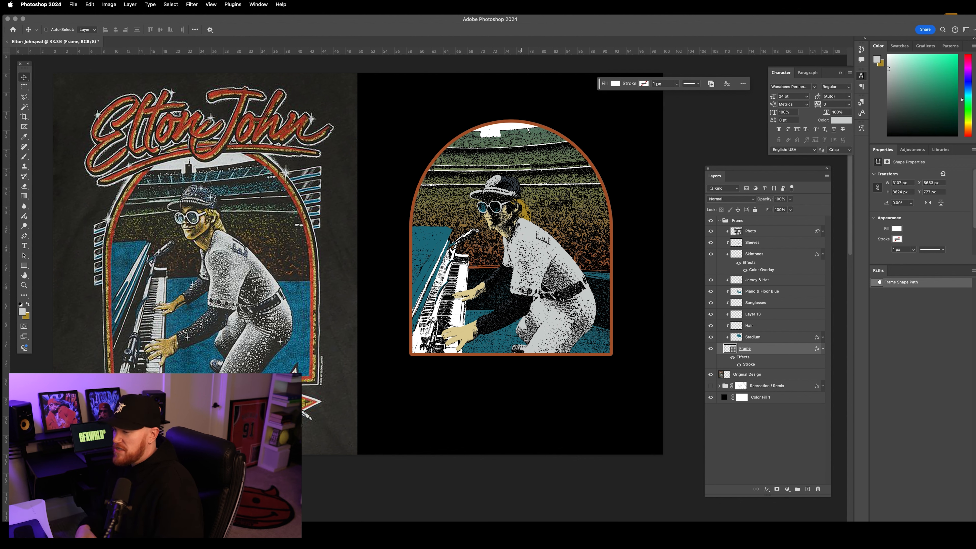
Review the Frame layer's Stroke effect settings and the shape's own stroke options
double_click(777, 353)
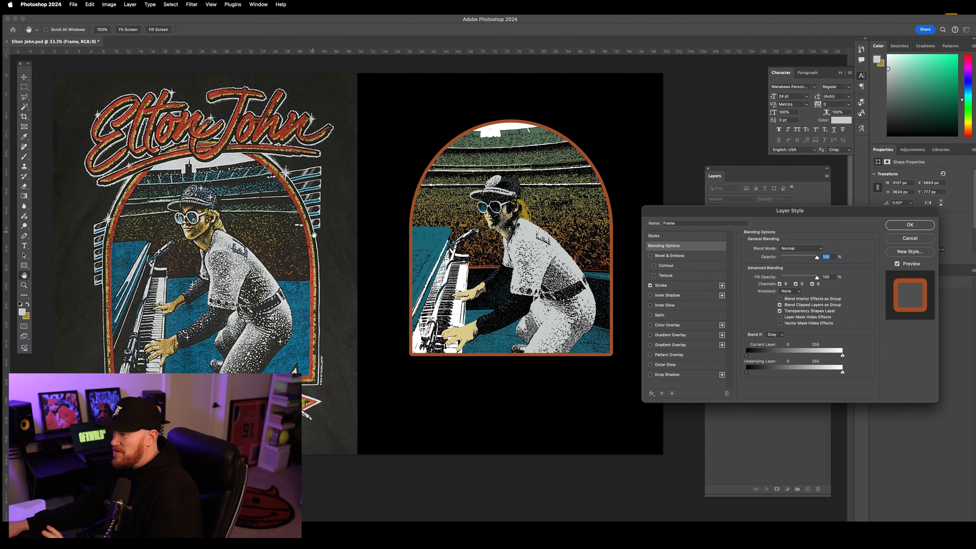
left_click(696, 285)
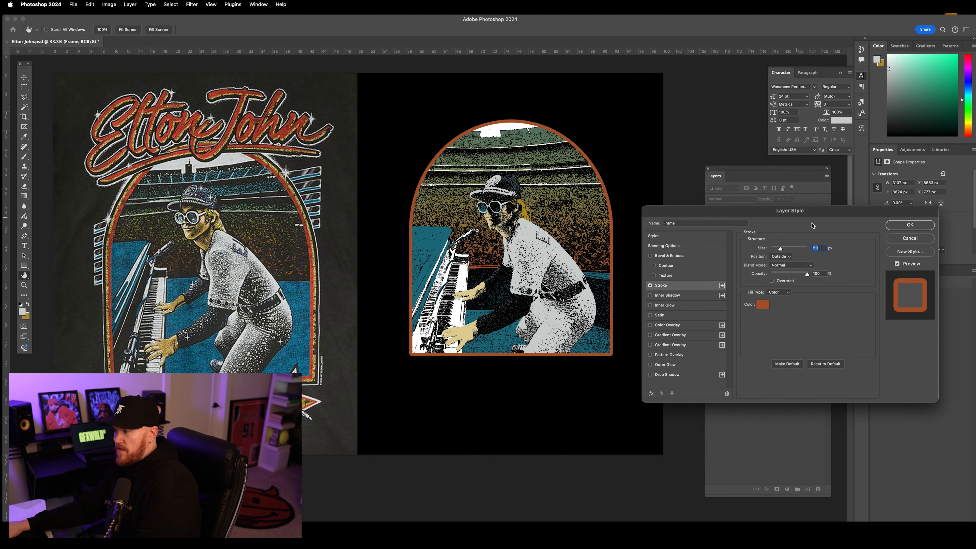
key("Return")
left_click(24, 266)
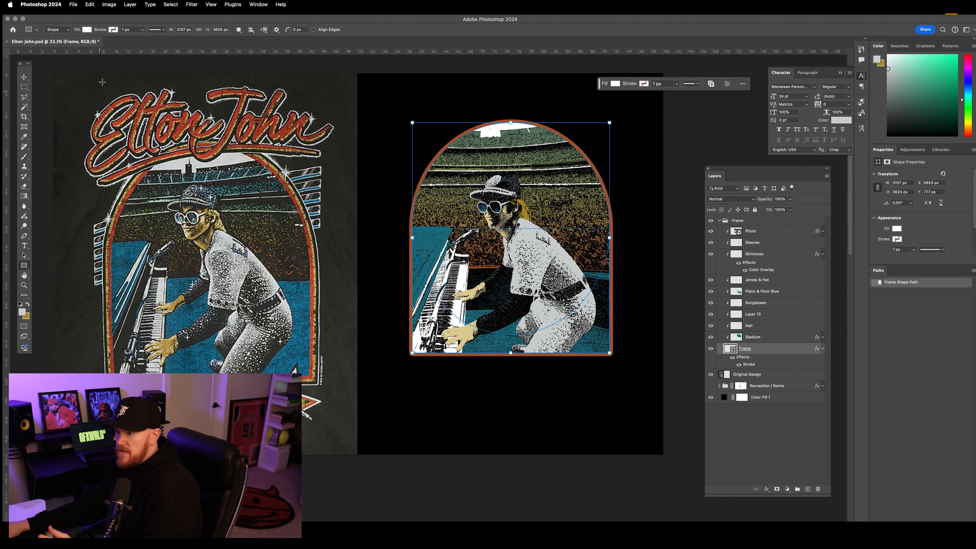
left_click(113, 30)
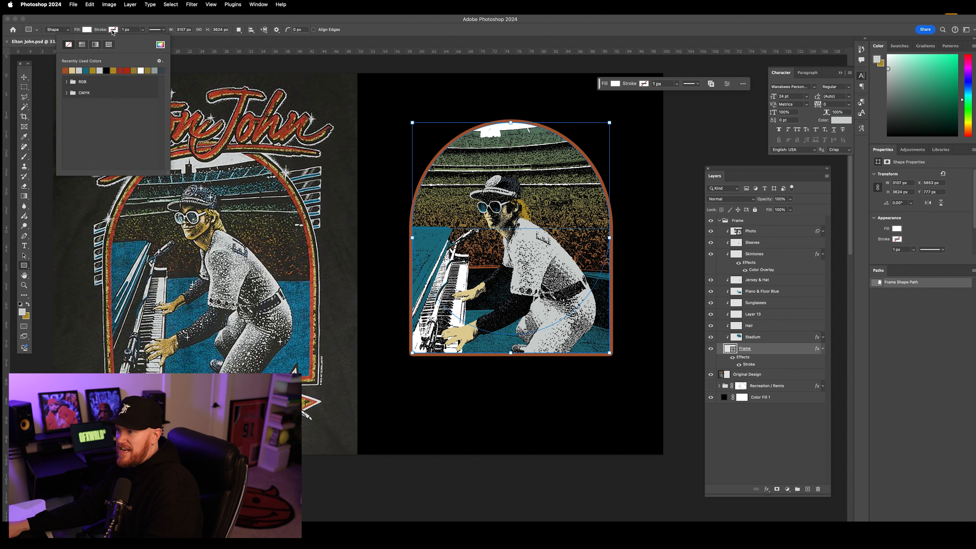
left_click(317, 145)
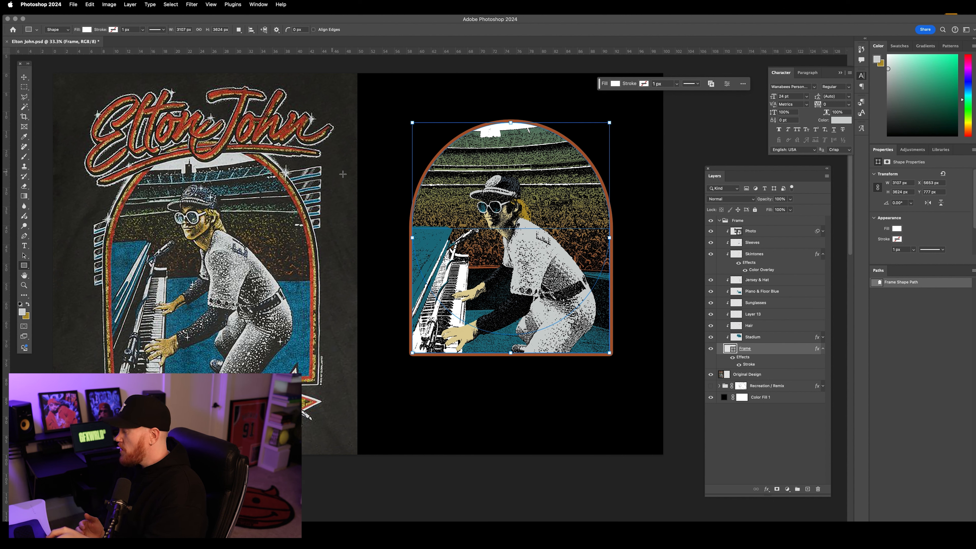
left_click(24, 77)
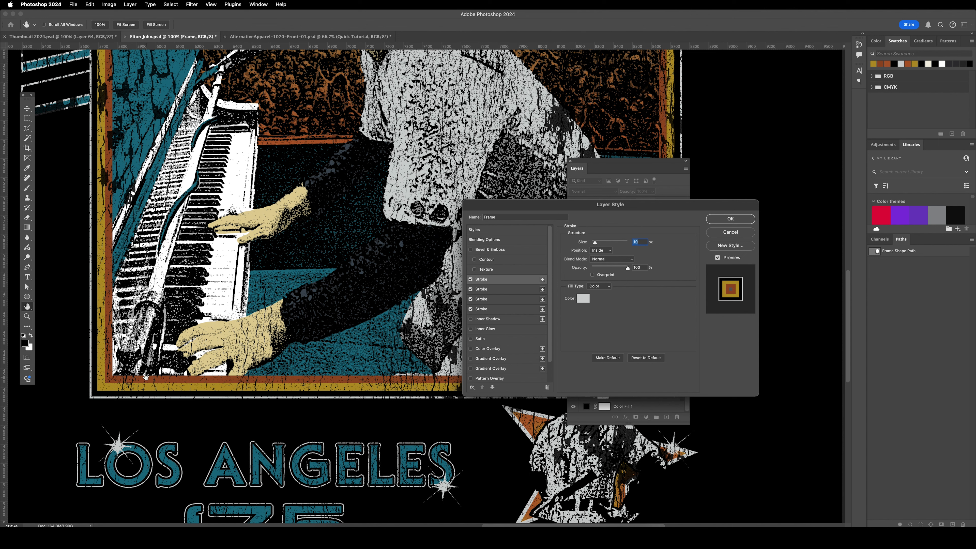
Review the size, position and color of the four stacked Stroke effects on the finished design's Frame layer and examine the full border
left_click(488, 300)
left_click(493, 310)
left_click(498, 281)
left_click(516, 293)
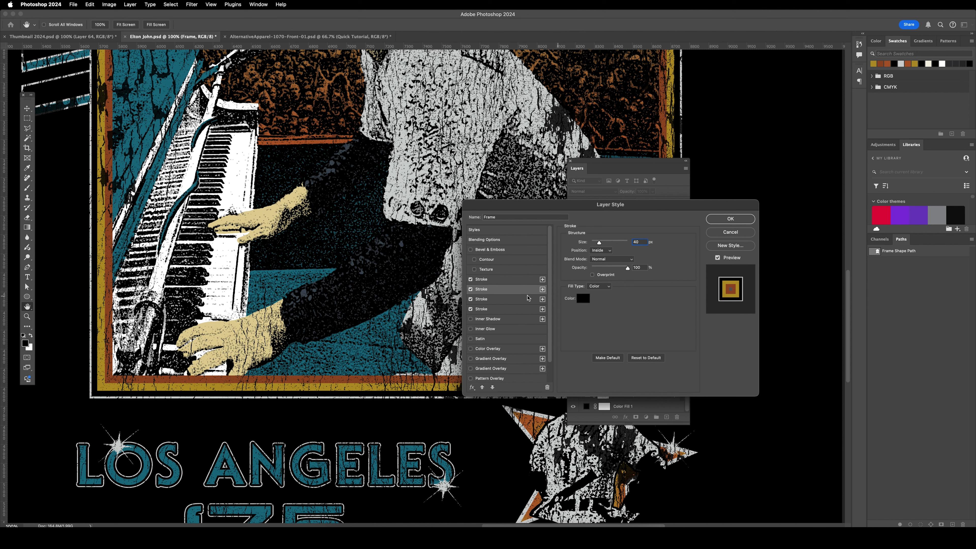
left_click(506, 301)
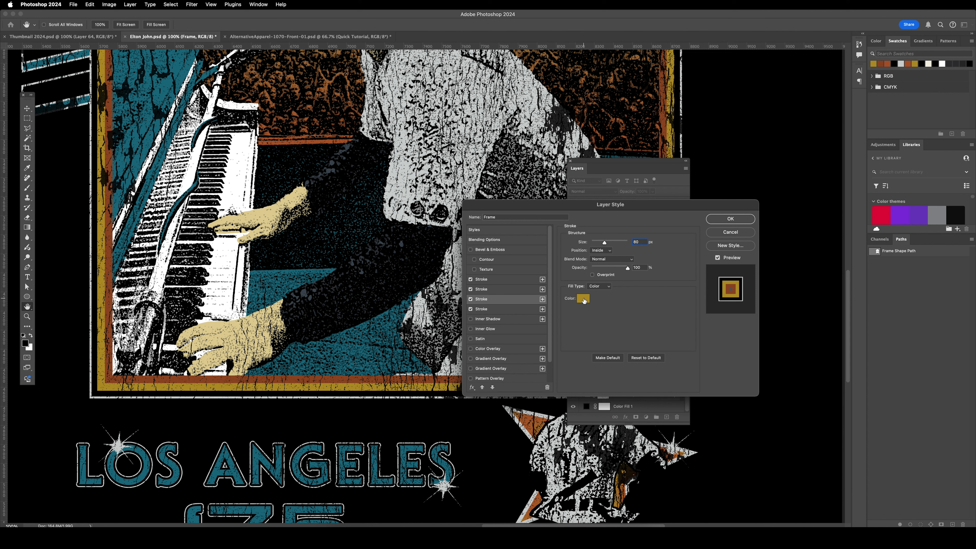
left_click(508, 310)
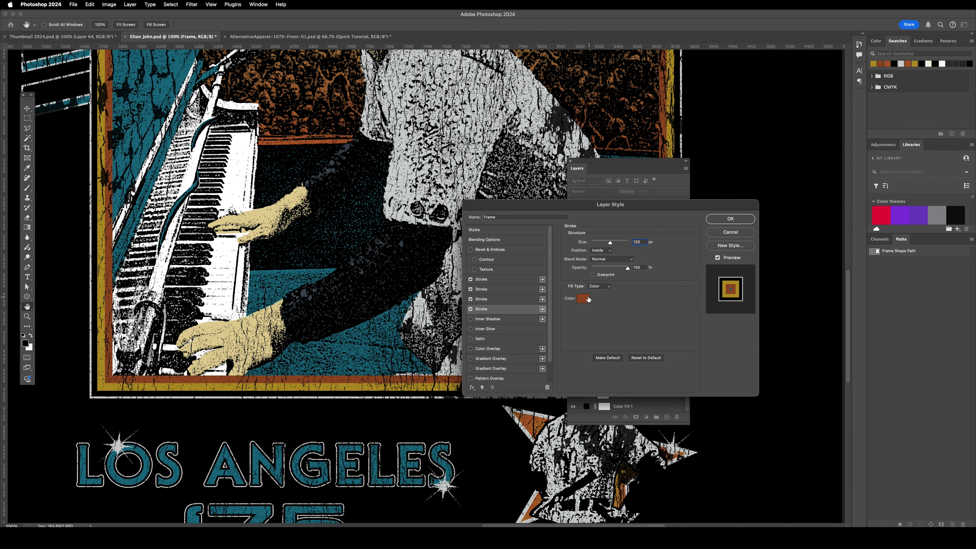
left_click(509, 300)
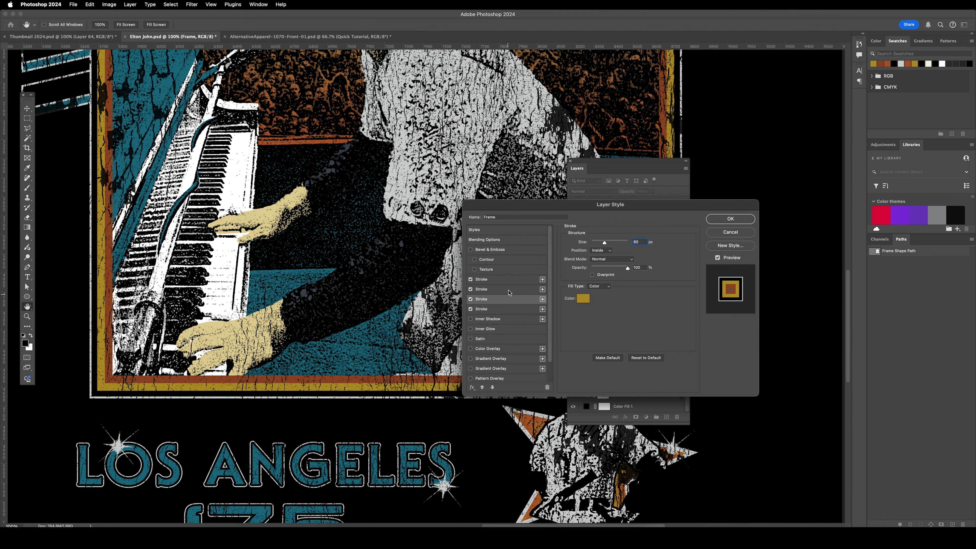
left_click(510, 291)
left_click(498, 281)
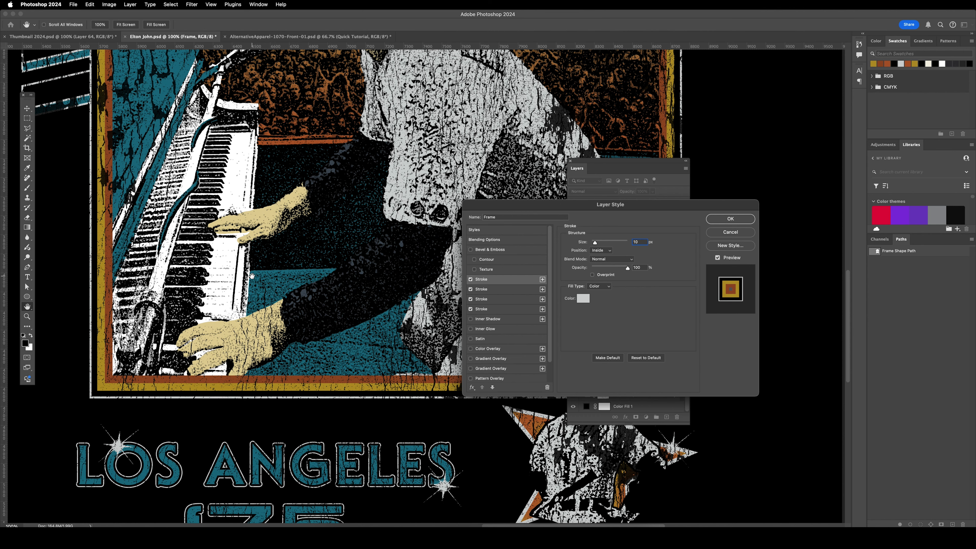
key("super+minus")
key("super+minus")
left_click_drag(454, 216, 331, 275)
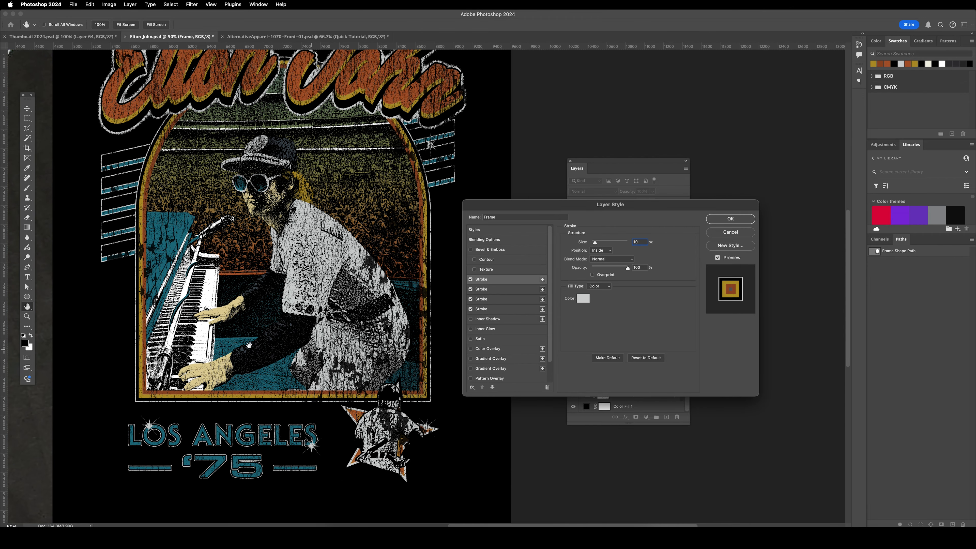
scroll(232, 345, "up", 3)
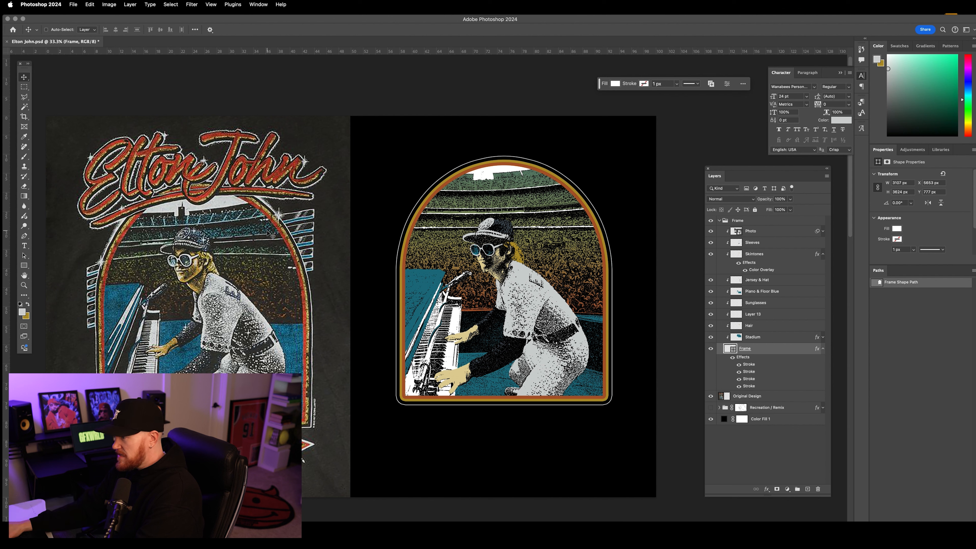
Draw a white horizontal rectangle of about 3714 × 94 px across the original design's arch, directly above the Original Design layer
left_click(24, 266)
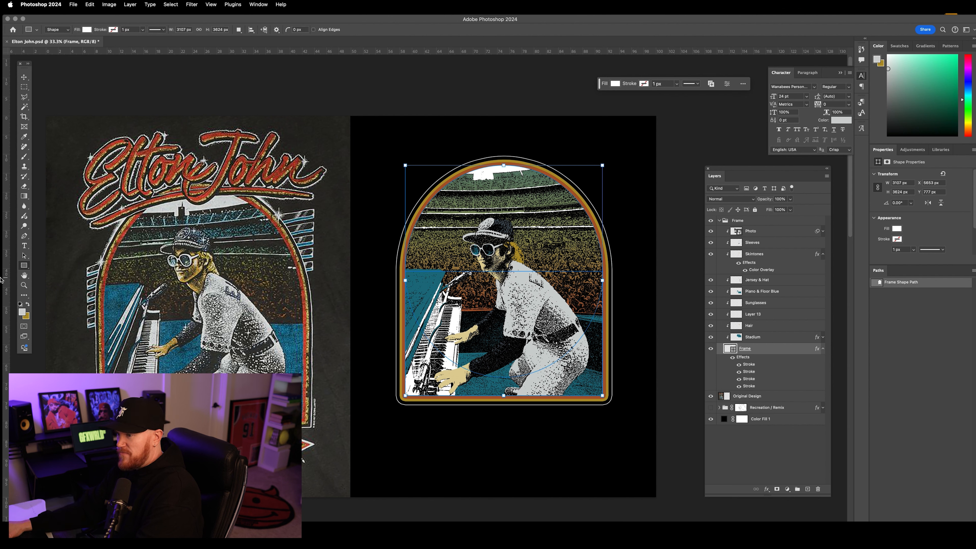
right_click(24, 265)
left_click(58, 266)
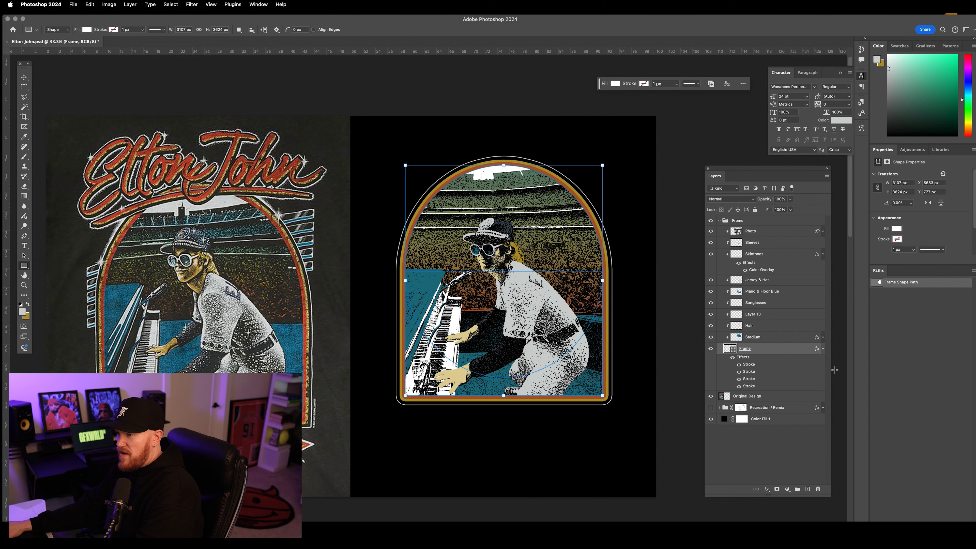
left_click(823, 348)
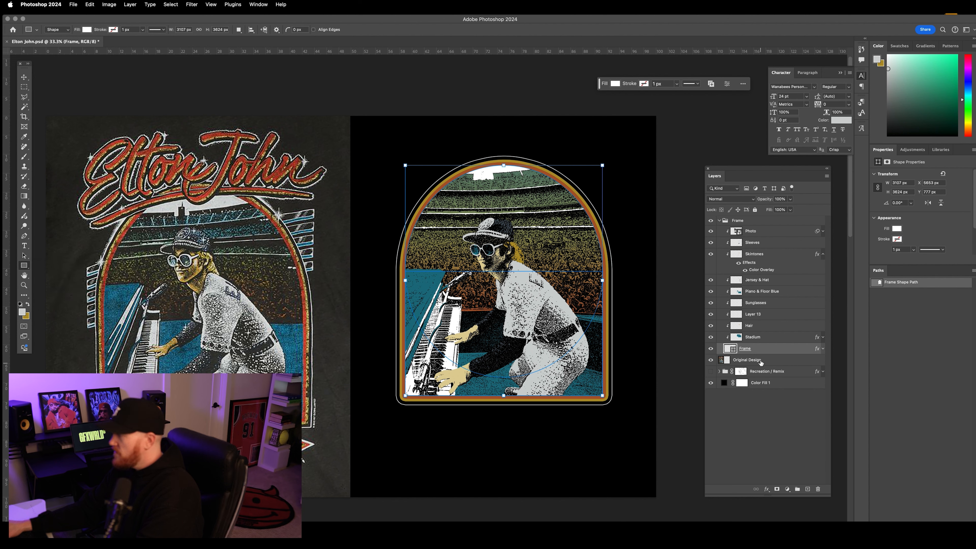
left_click(760, 361)
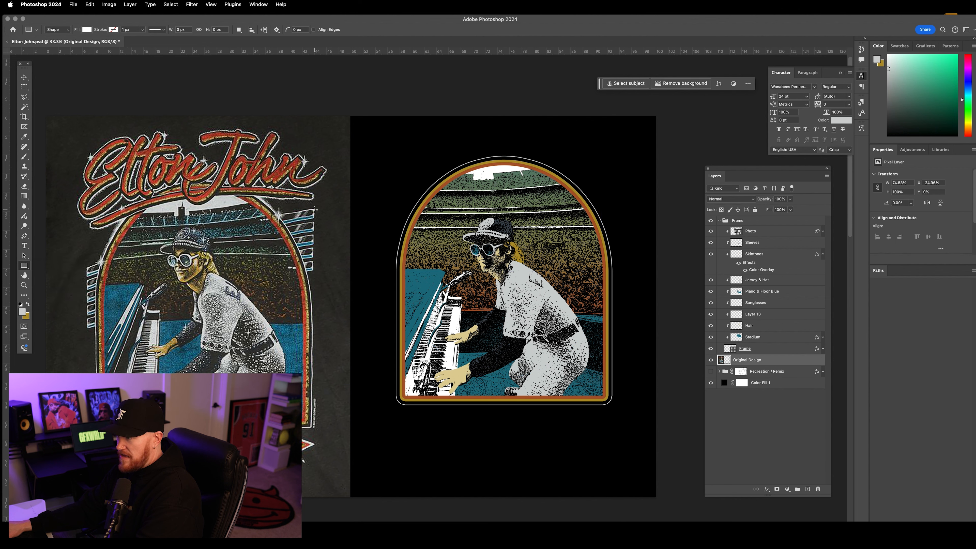
left_click_drag(315, 209, 78, 215)
Move the bar onto the recreated arch and place its layer below the Frame shape inside the Frame group
key("v")
left_click_drag(320, 222, 542, 224)
left_click_drag(768, 365, 776, 354)
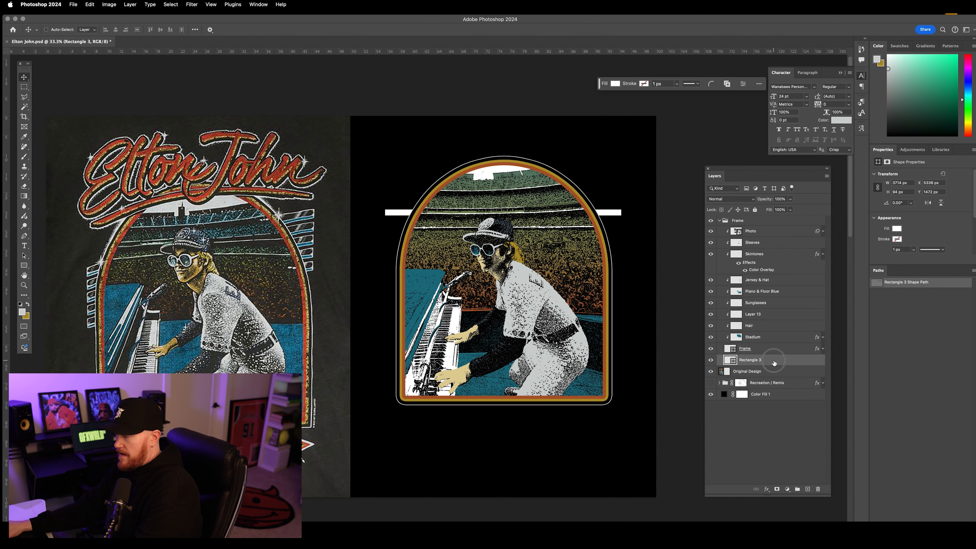
Give the horizontal bar's Rectangle 3 layer a black Color Overlay effect
double_click(774, 363)
left_click(684, 354)
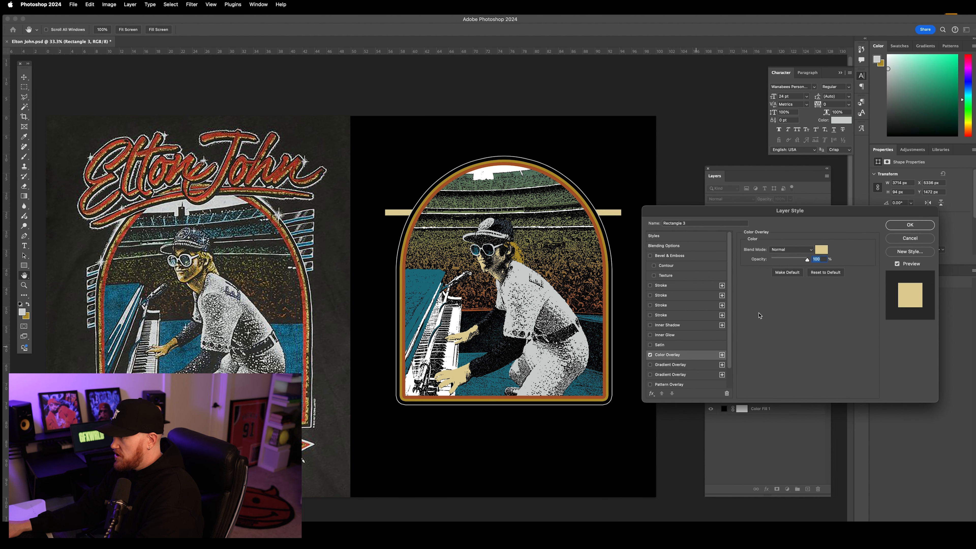
left_click(827, 250)
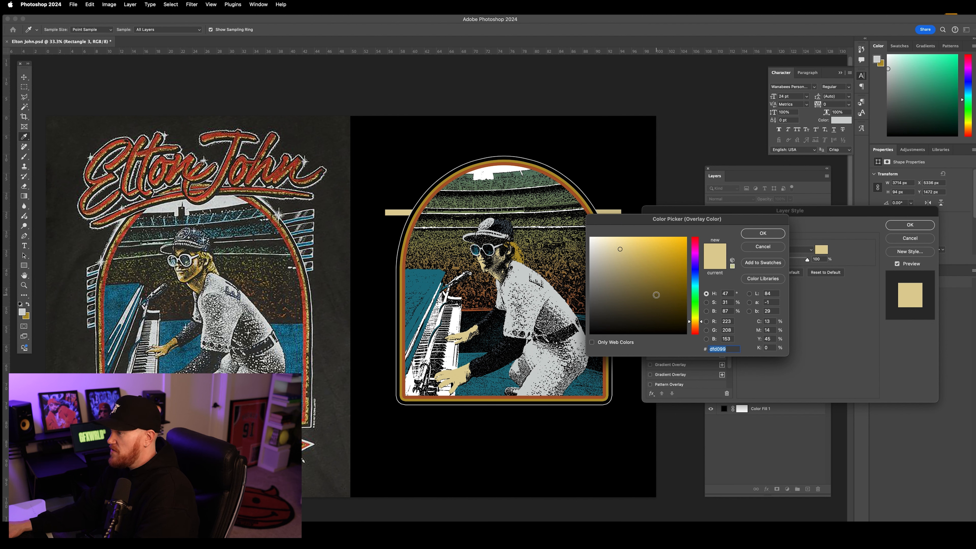
left_click_drag(656, 294, 654, 341)
left_click(765, 234)
Add an inside Stroke effect of 10 px to the bar, with the light grey sampled from the jersey
left_click(681, 286)
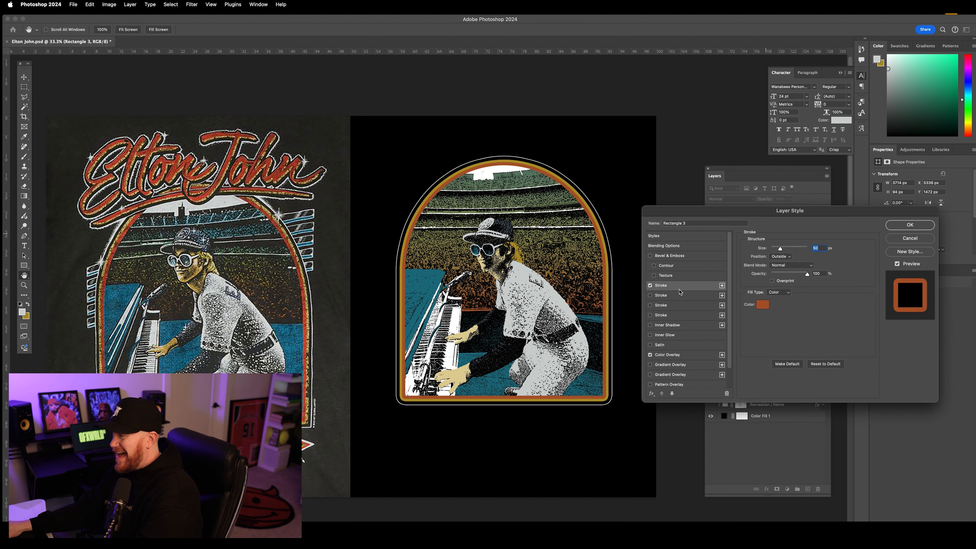
left_click(781, 257)
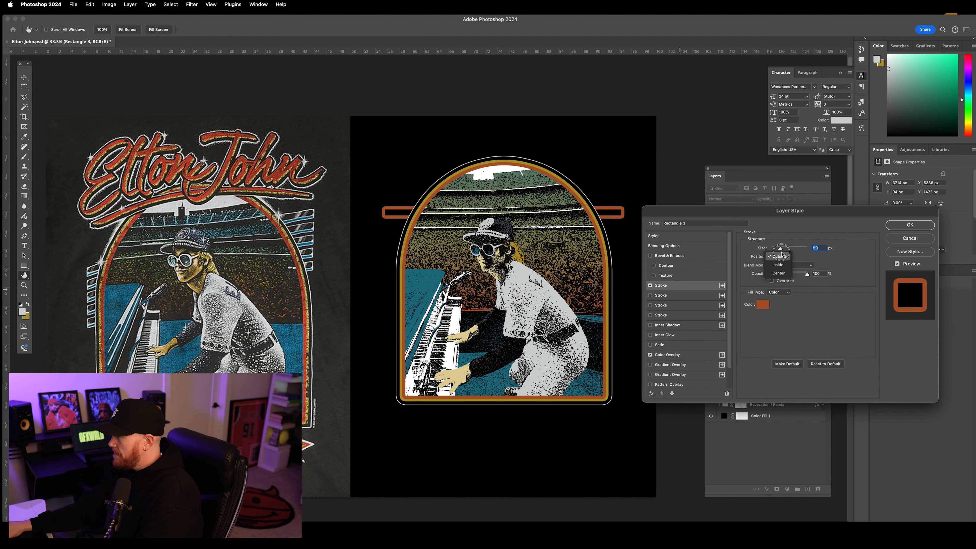
left_click(780, 265)
left_click(763, 304)
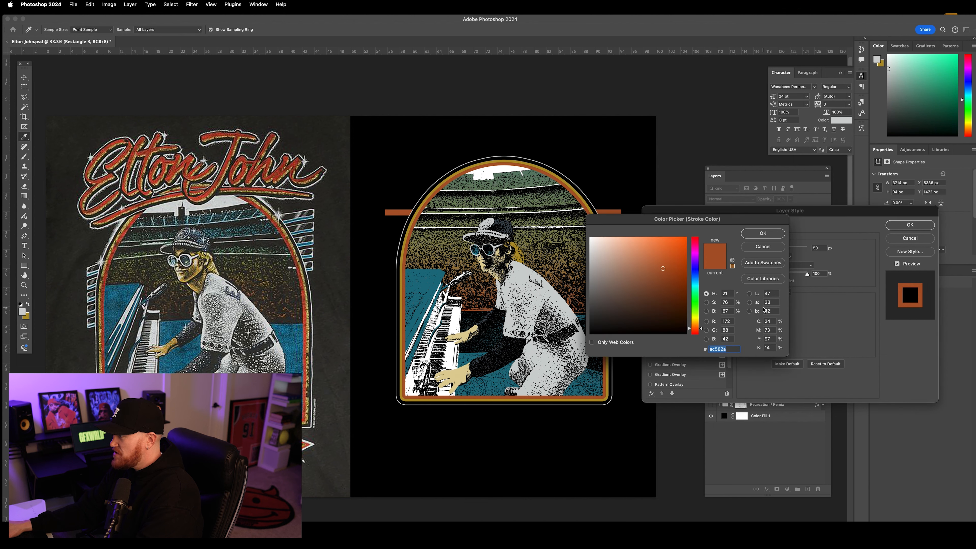
left_click(520, 280)
key("Return")
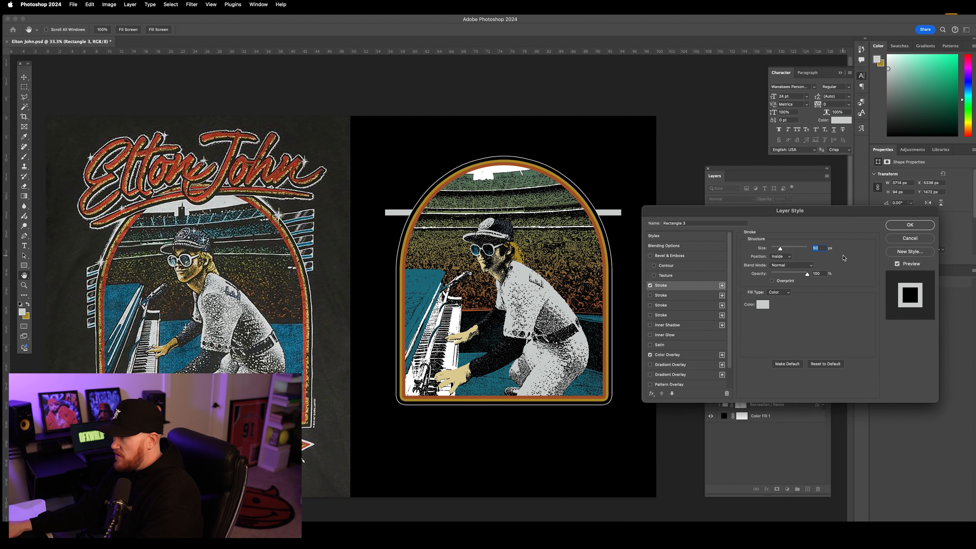
left_click_drag(780, 249, 776, 249)
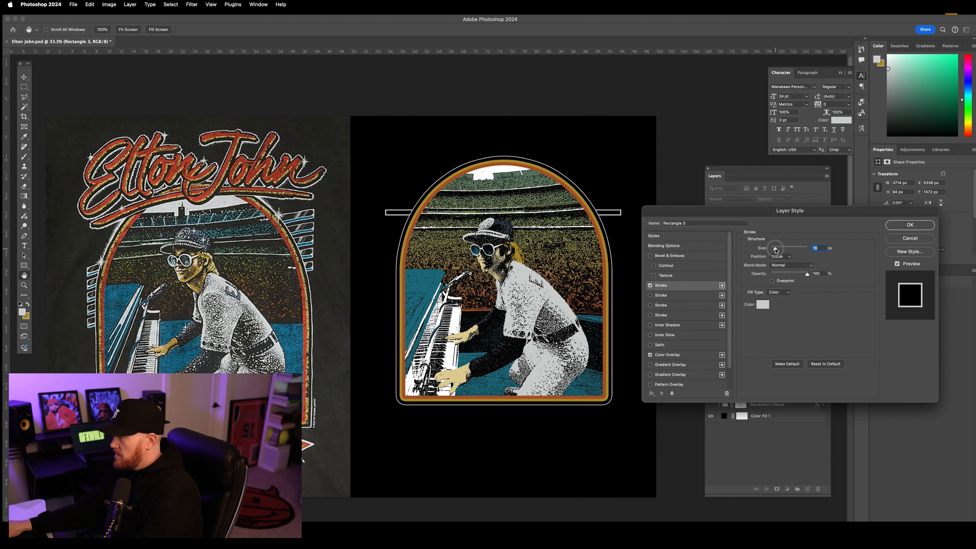
type("15")
key("BackSpace")
type("0")
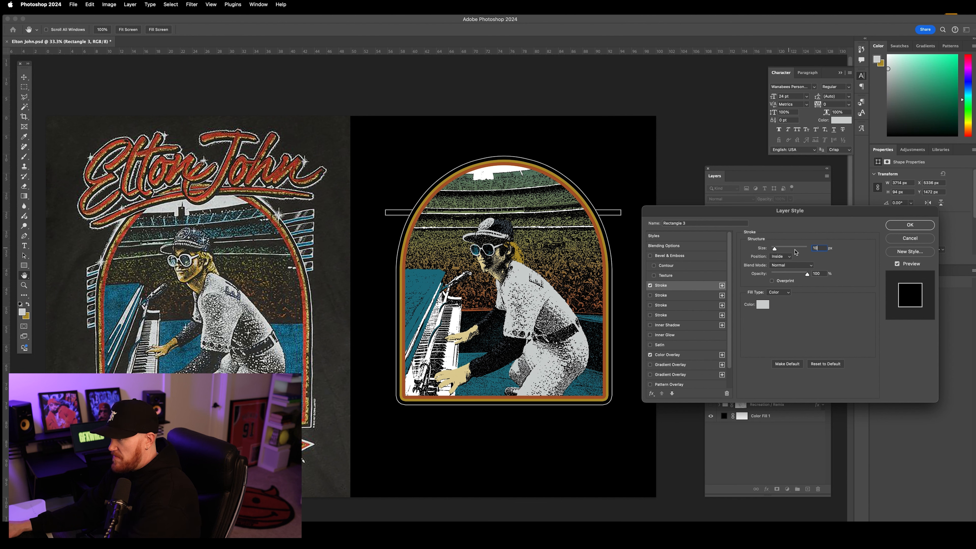
left_click(910, 225)
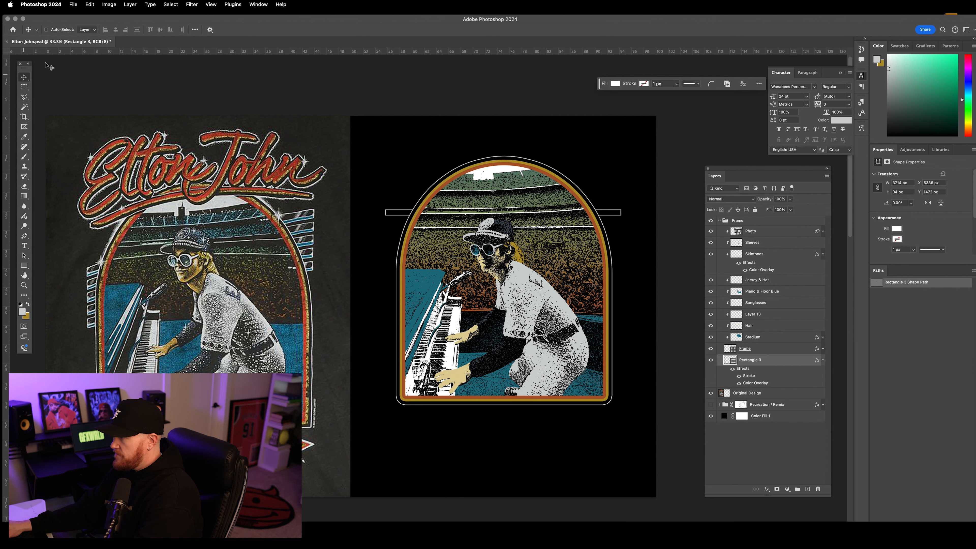
Make the bar taller, skew it vertically so it slopes up to the right, and shift it slightly across the arch
left_click(210, 29)
left_click(206, 40)
left_click_drag(502, 214, 503, 216)
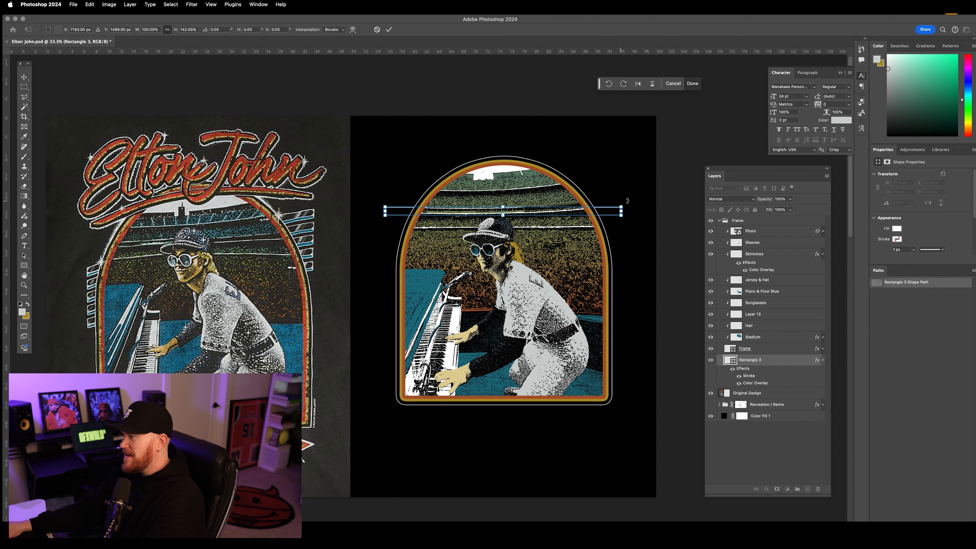
right_click(625, 199)
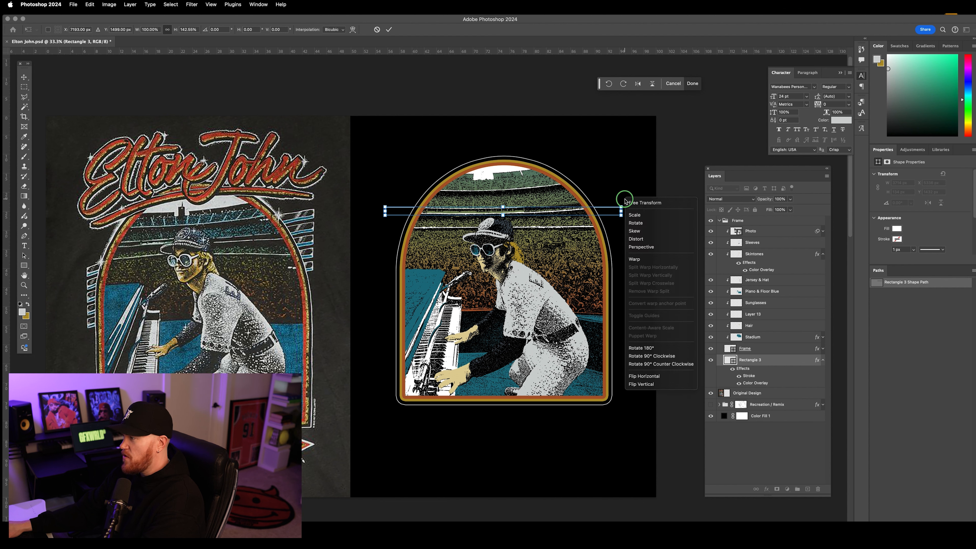
left_click(635, 231)
left_click_drag(386, 211, 385, 225)
left_click_drag(622, 212, 617, 195)
left_click_drag(384, 223, 384, 248)
left_click_drag(621, 196, 623, 198)
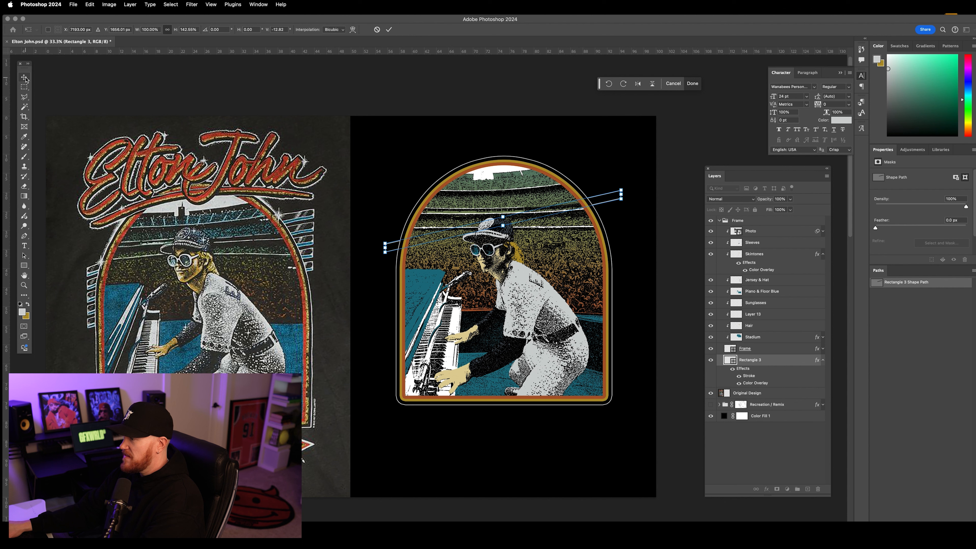
key("Return")
left_click_drag(569, 218, 568, 223)
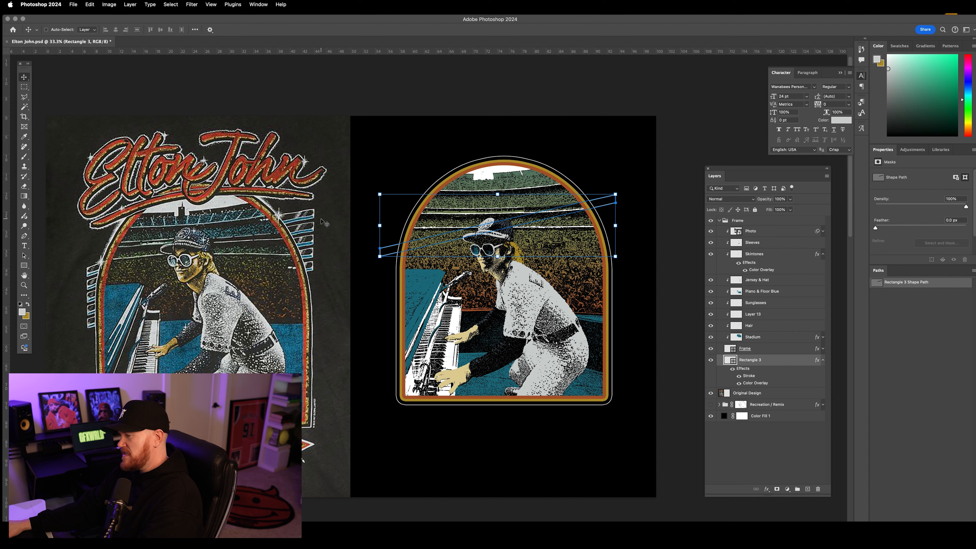
Duplicate the slanted bar and set the lower bar layer's Color Overlay to the teal sampled from the piano
key("super+j")
double_click(777, 394)
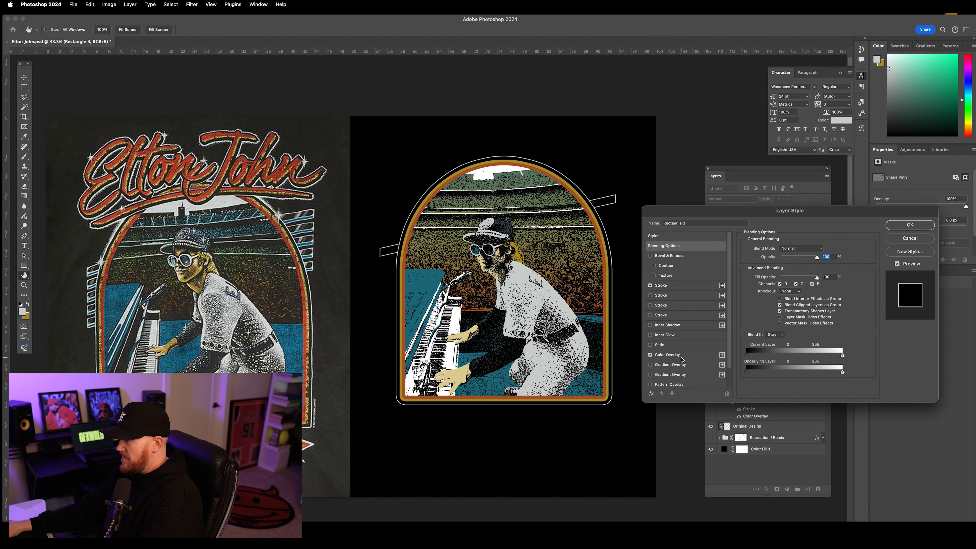
left_click(680, 356)
left_click(821, 250)
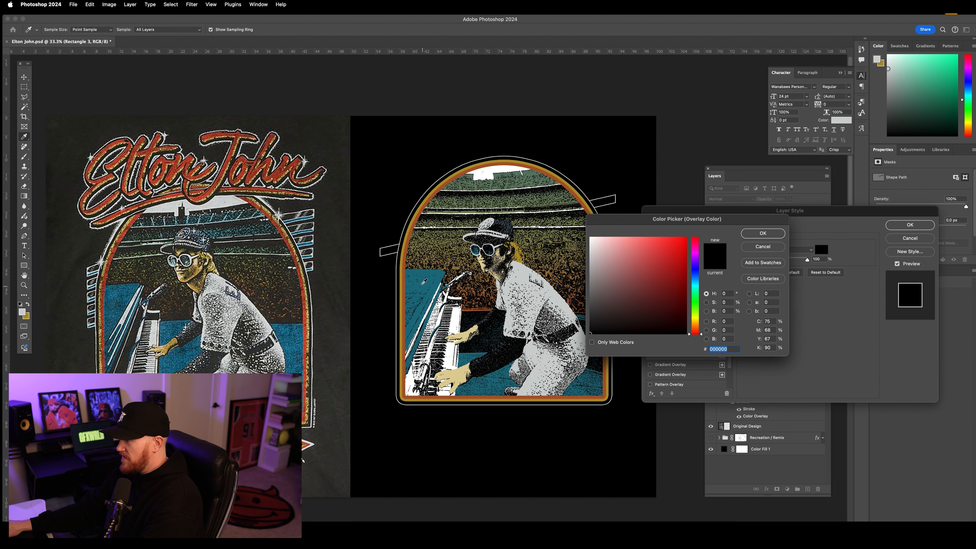
left_click(425, 281)
left_click(776, 234)
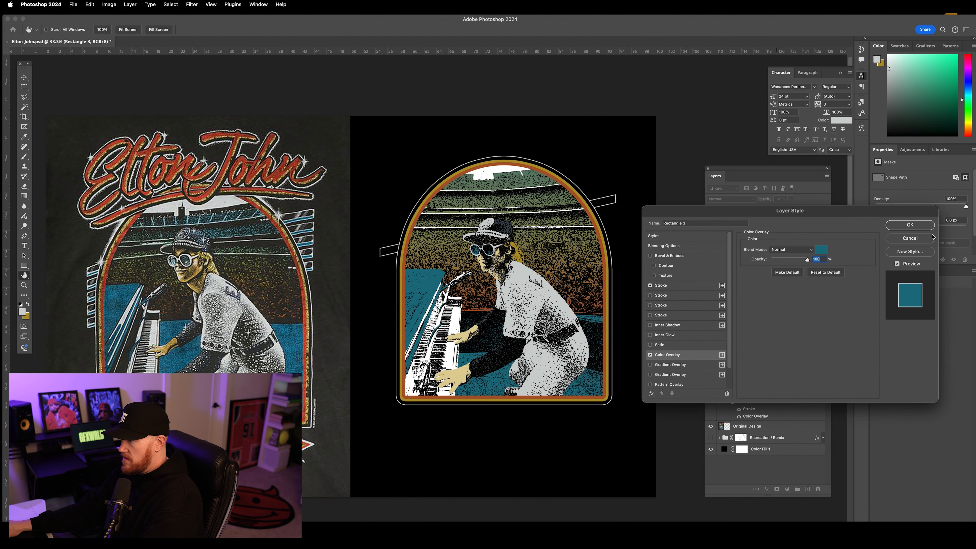
left_click(910, 225)
Hide the transform controls and offset the teal bar slightly below the black bar
left_click(210, 29)
left_click(204, 39)
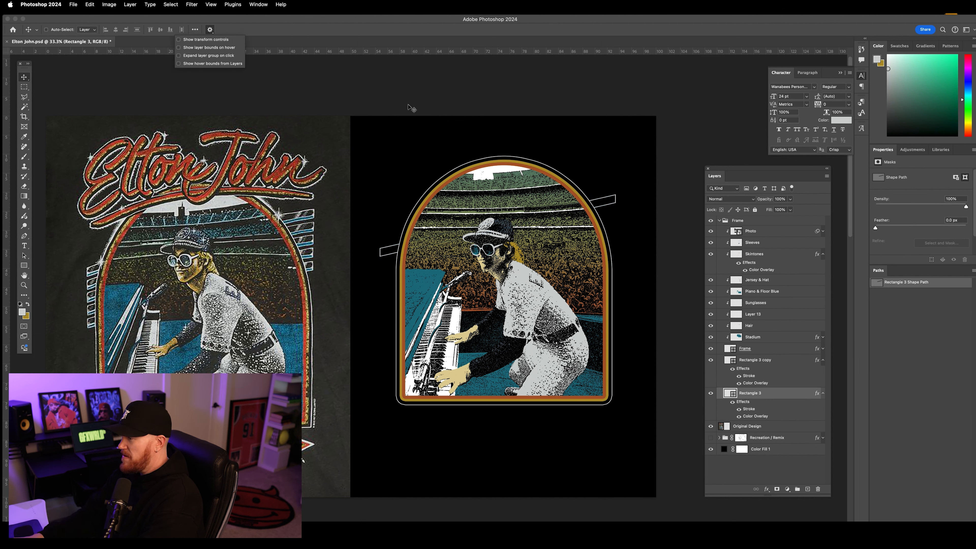
left_click(417, 140)
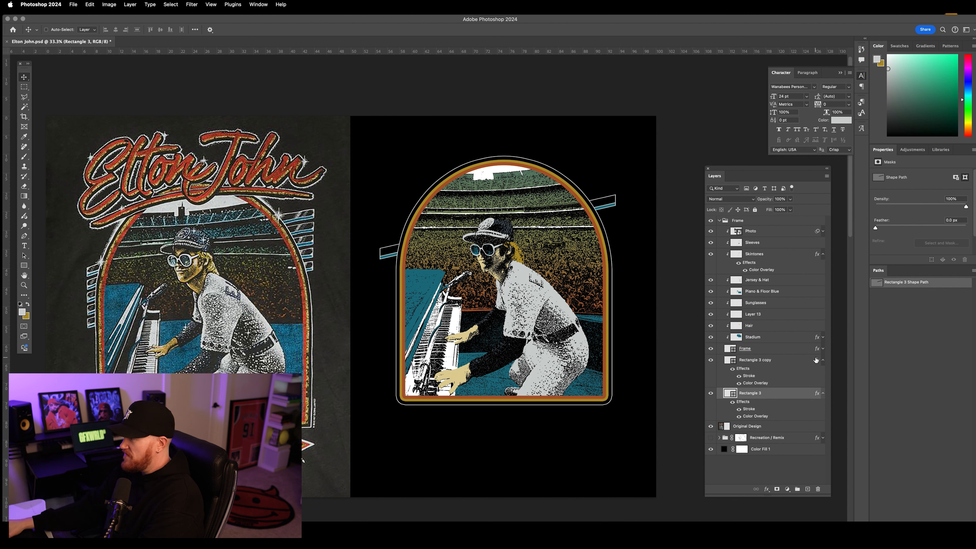
Duplicate the black and teal bar pair down the sides of the frame to make five evenly spaced pairs
left_click(823, 359)
left_click(773, 364, "shift")
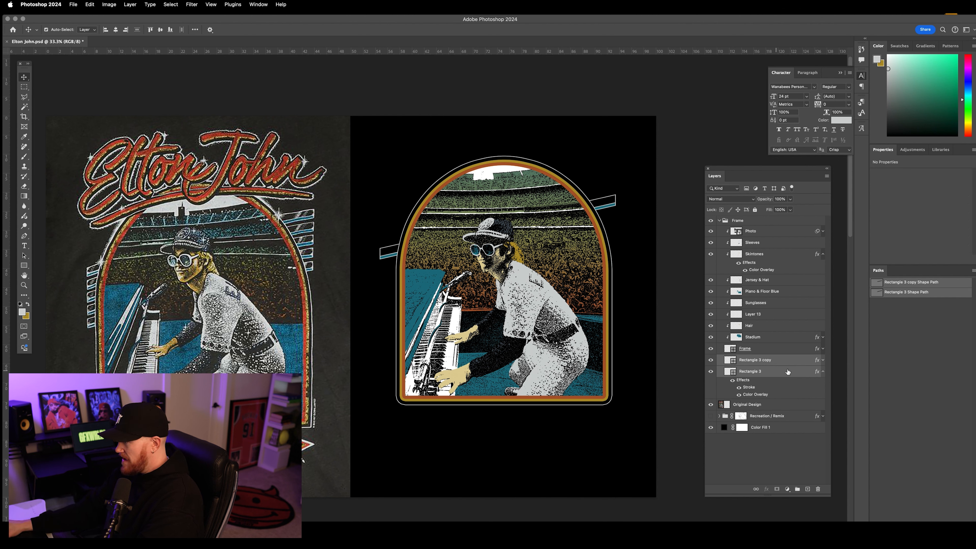
left_click_drag(487, 236, 485, 247)
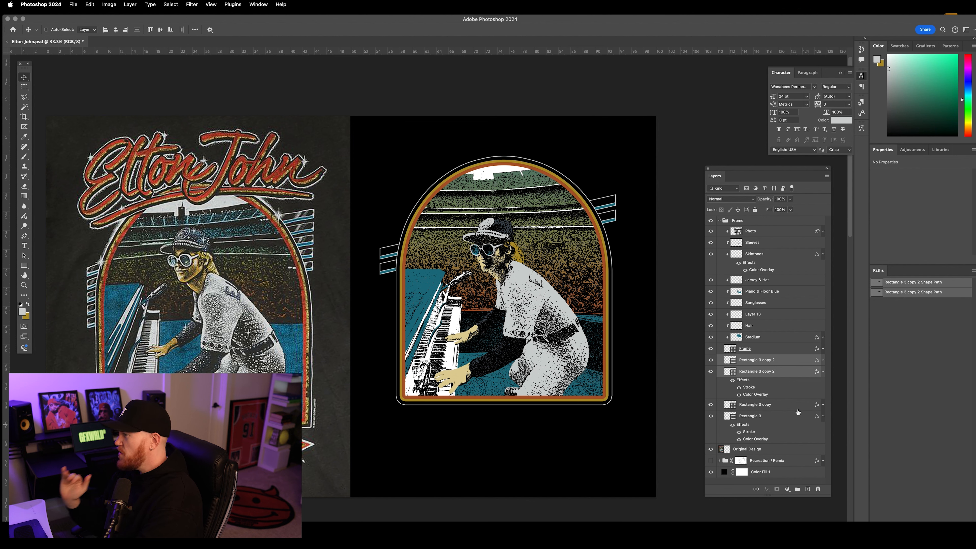
left_click_drag(765, 358, 757, 375)
left_click_drag(464, 235, 471, 260)
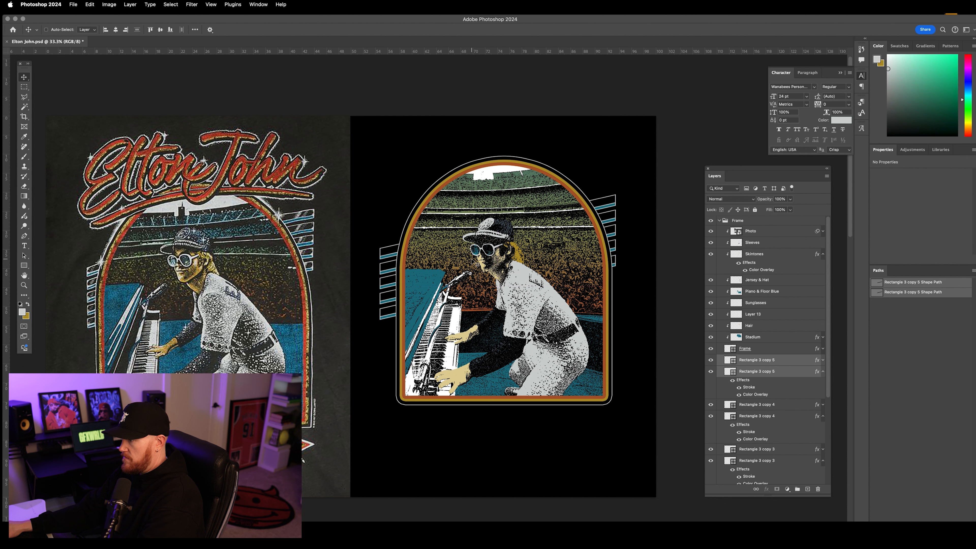
Select all ten bar layers and move them up the frame, nudging them left to even out both sides
left_click(769, 362)
scroll(772, 371, "down", 5)
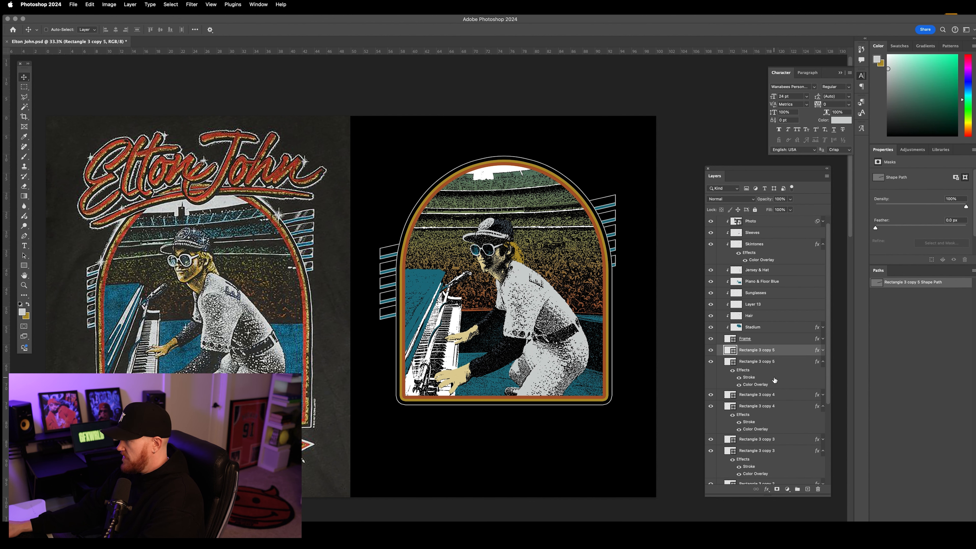
left_click(759, 423, "shift")
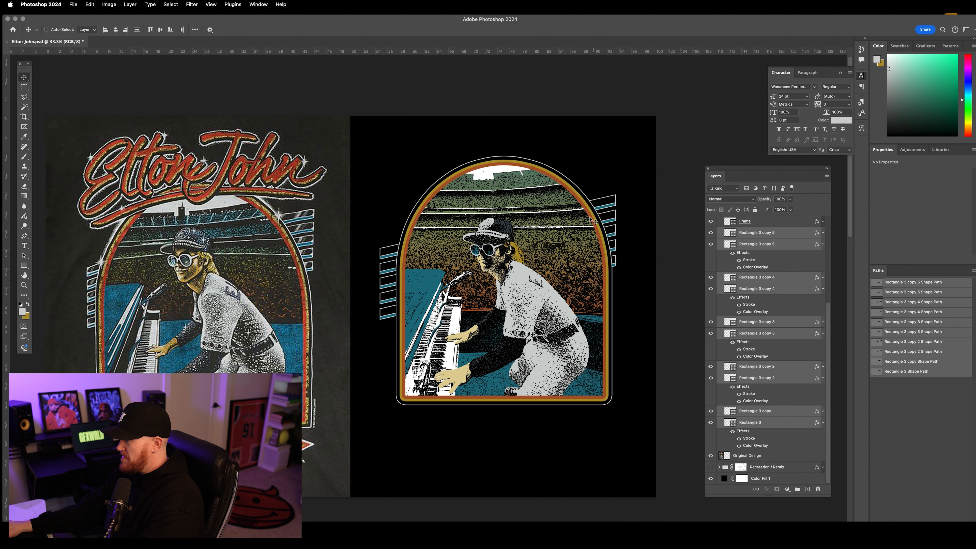
left_click_drag(591, 243, 586, 234)
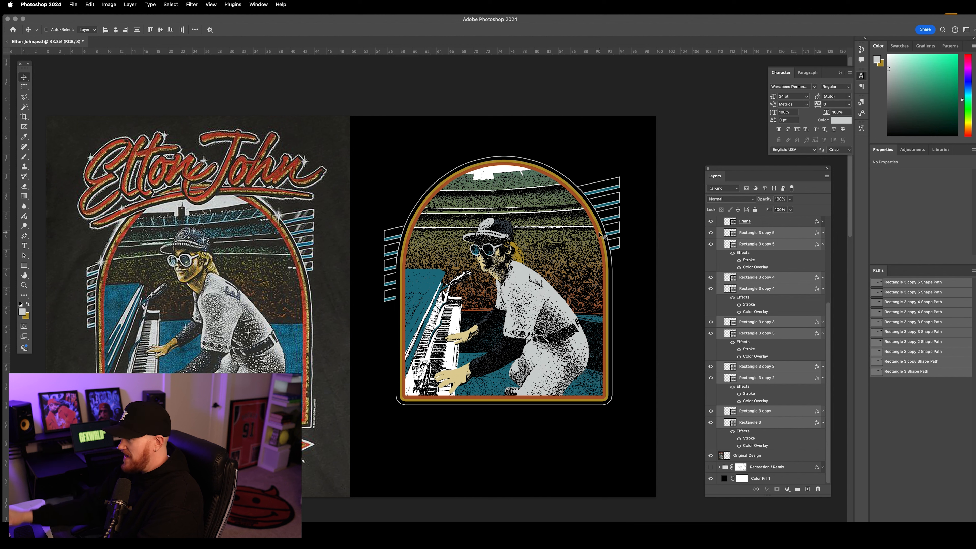
key("shift+Left")
key("shift+Left")
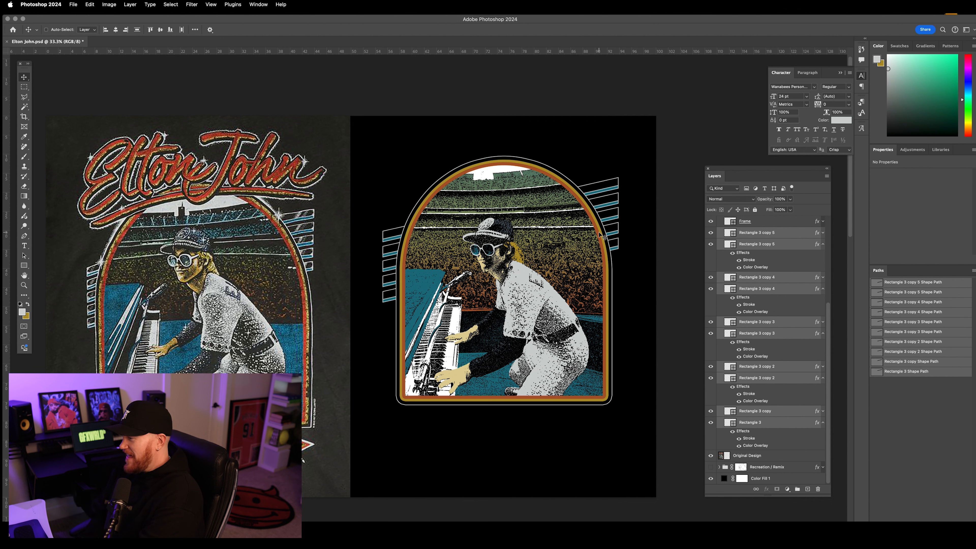
Group the bar layers and move the whole Frame group slightly down the canvas
key("super+g")
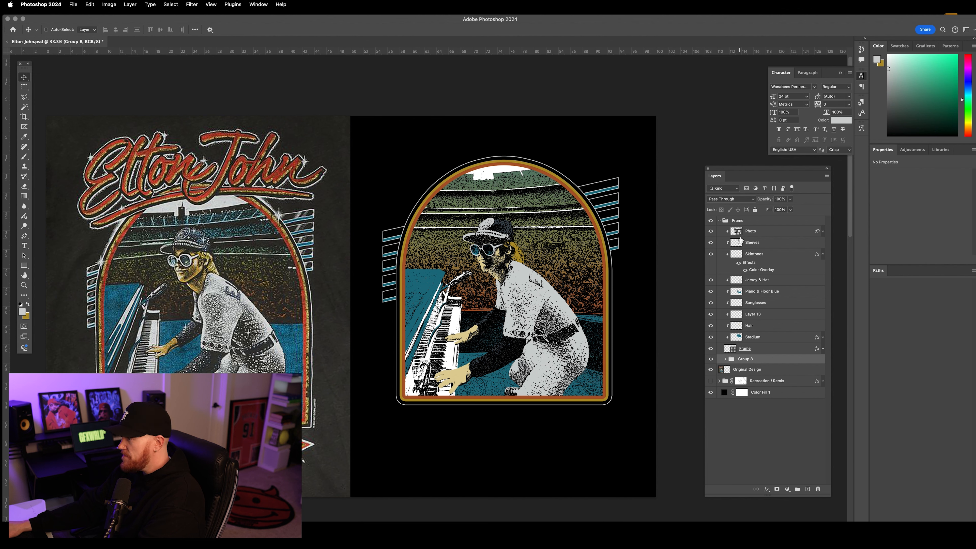
left_click(738, 220)
left_click_drag(540, 230, 540, 240)
Add the text "Elton John" beside the top of the arch, on a new layer above the Photo layer
left_click(24, 246)
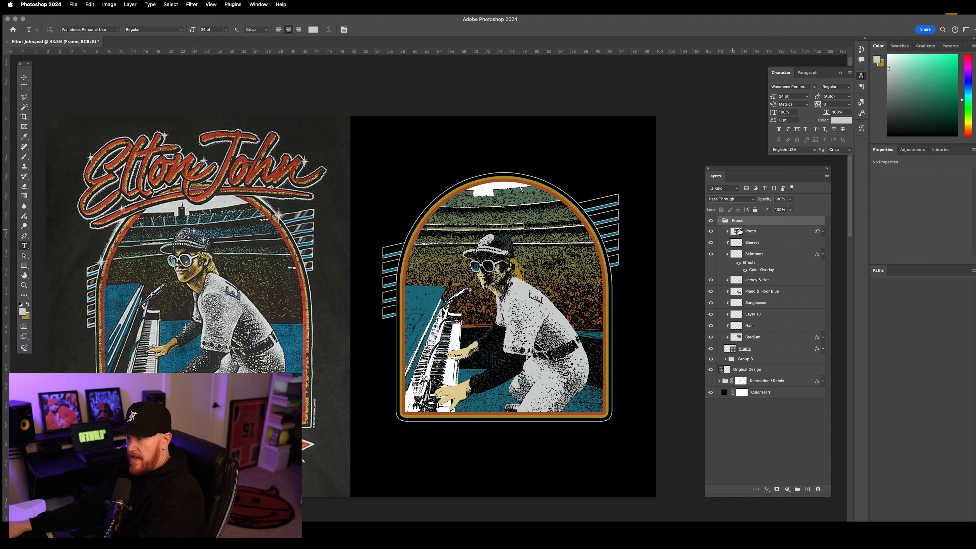
left_click(761, 232)
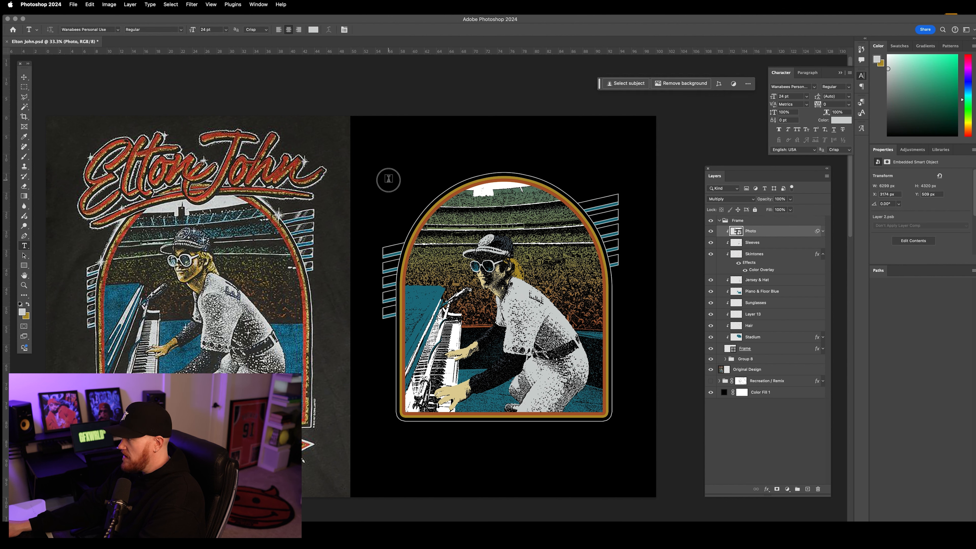
left_click(512, 174)
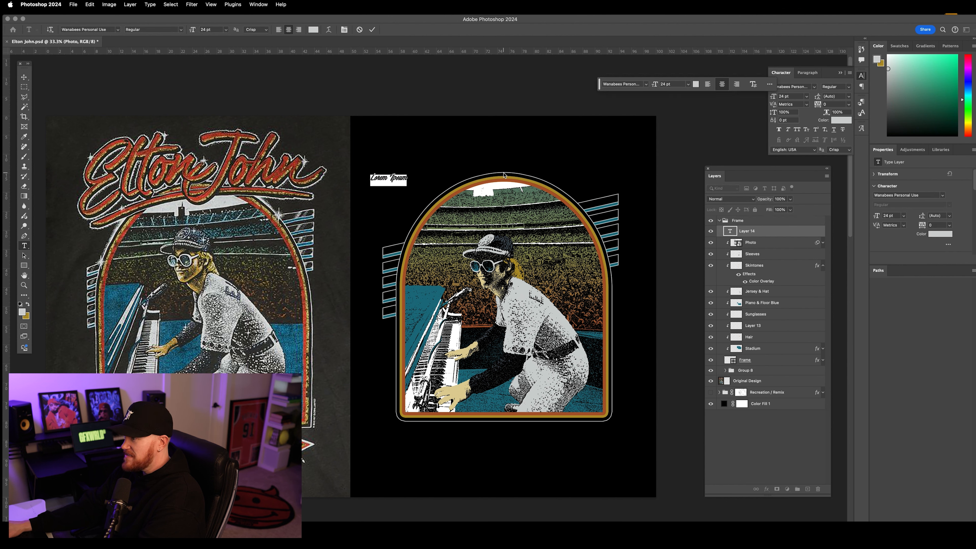
type("Elton")
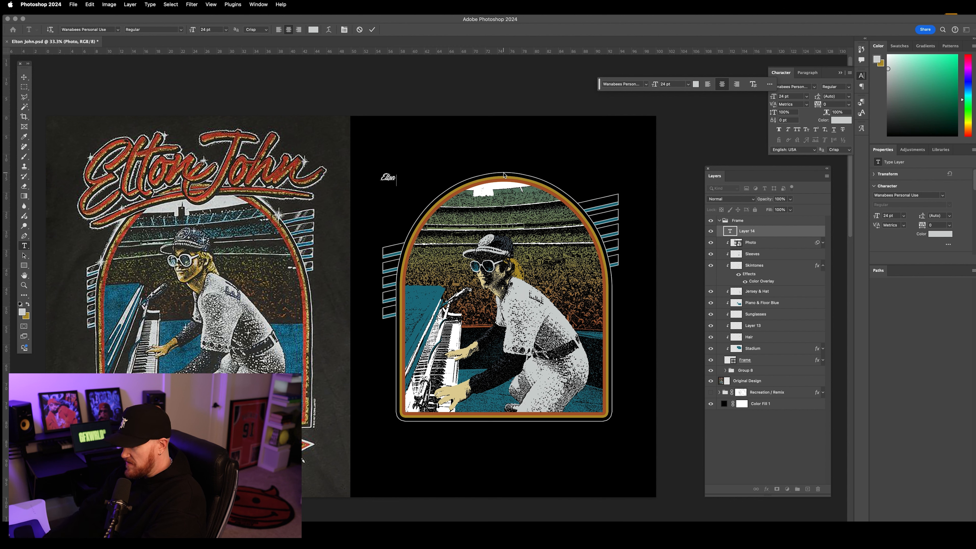
type(" John")
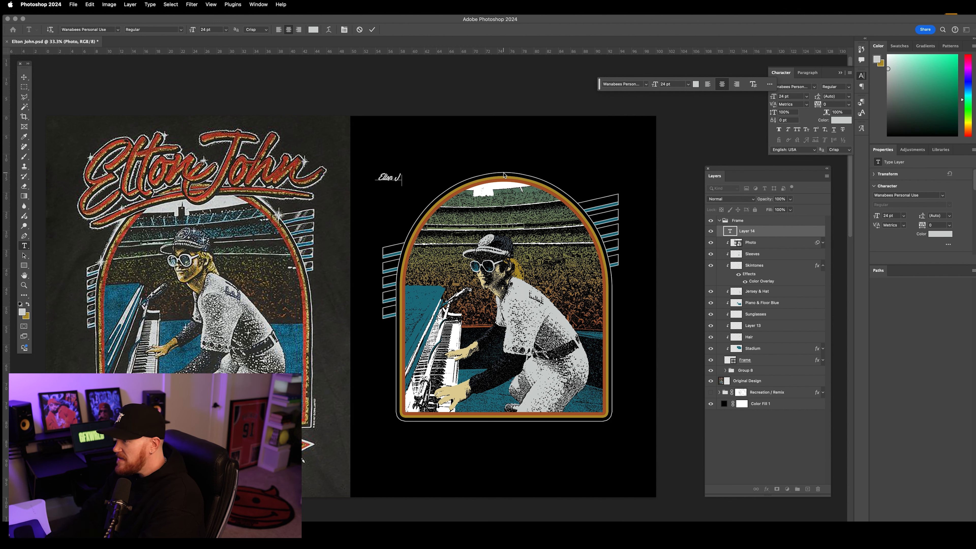
key("BackSpace")
type("hn")
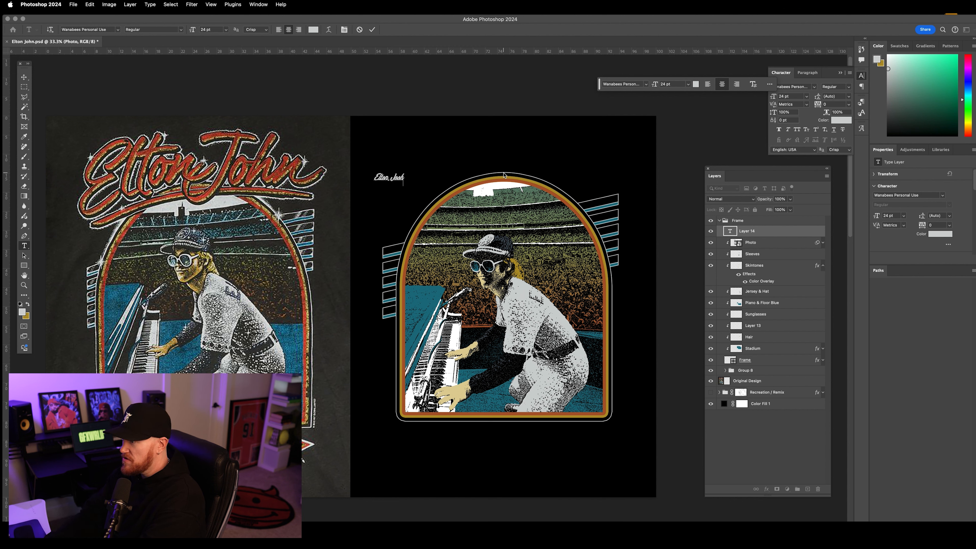
key("BackSpace")
key("BackSpace")
type("hn")
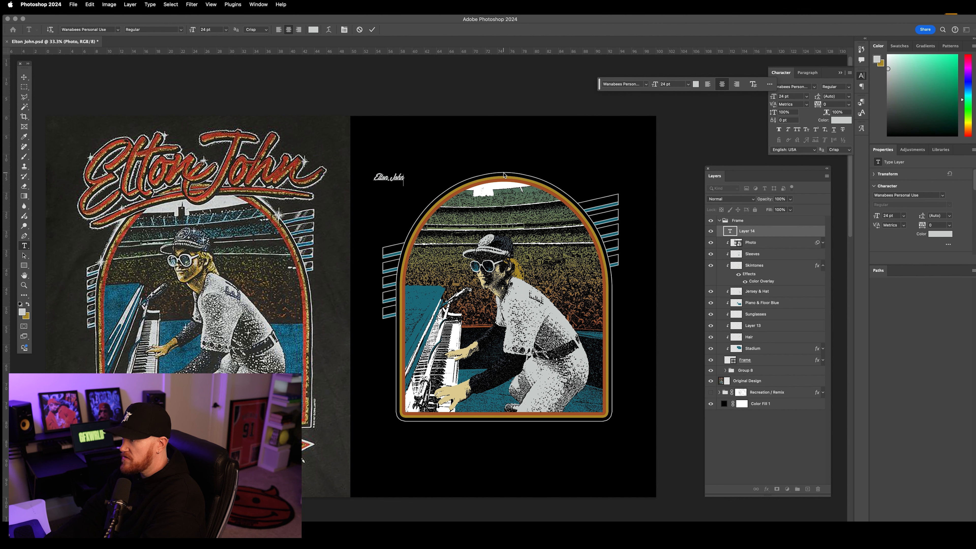
Turn on transform controls and enlarge the "Elton John" text to about 168 pt so it spans the top of the arch
left_click(24, 77)
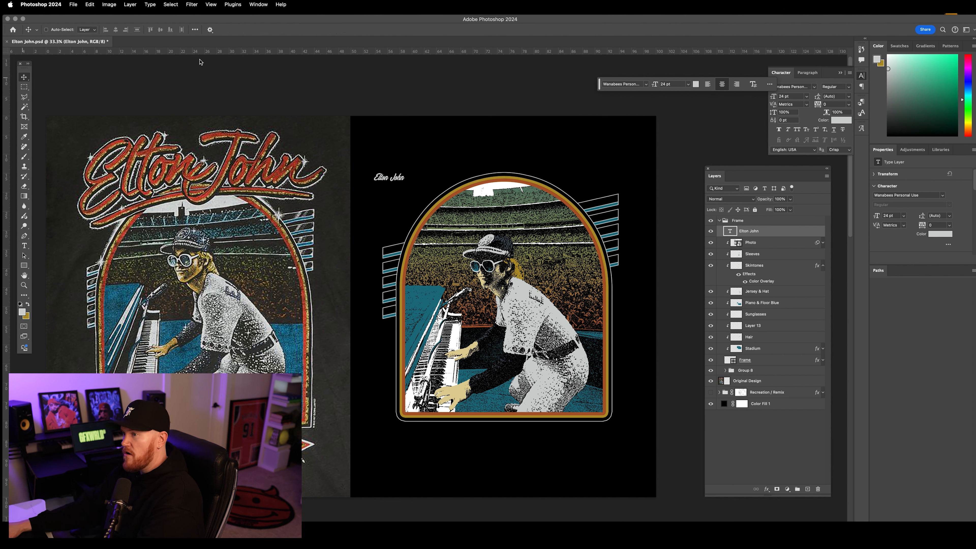
left_click(210, 30)
left_click(213, 39)
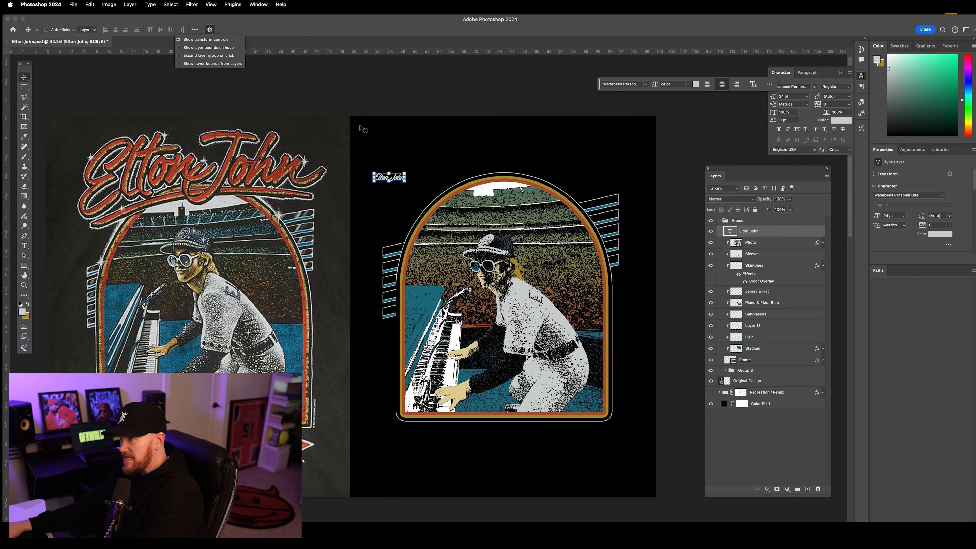
left_click(403, 172)
left_click_drag(404, 172, 603, 129)
left_click_drag(553, 128, 76, 175)
key("Return")
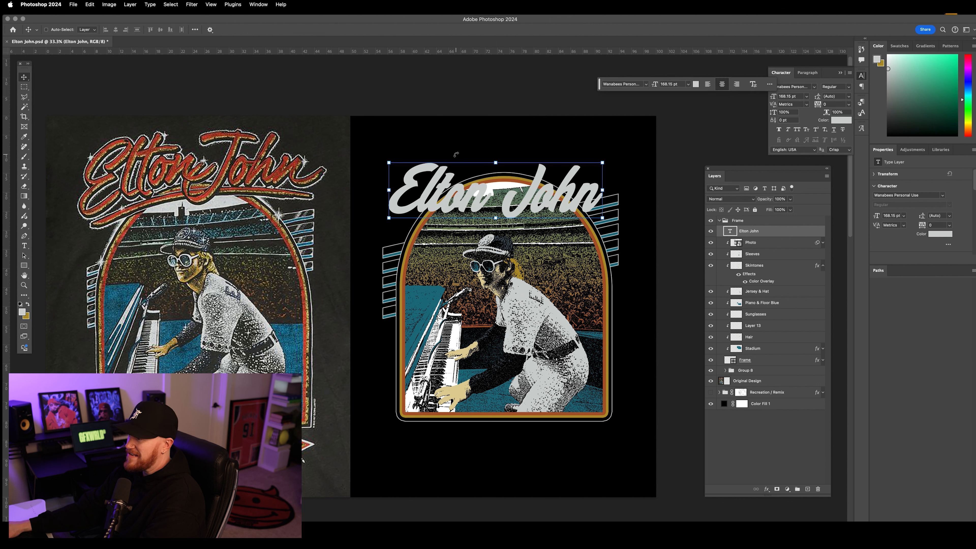
right_click(456, 155)
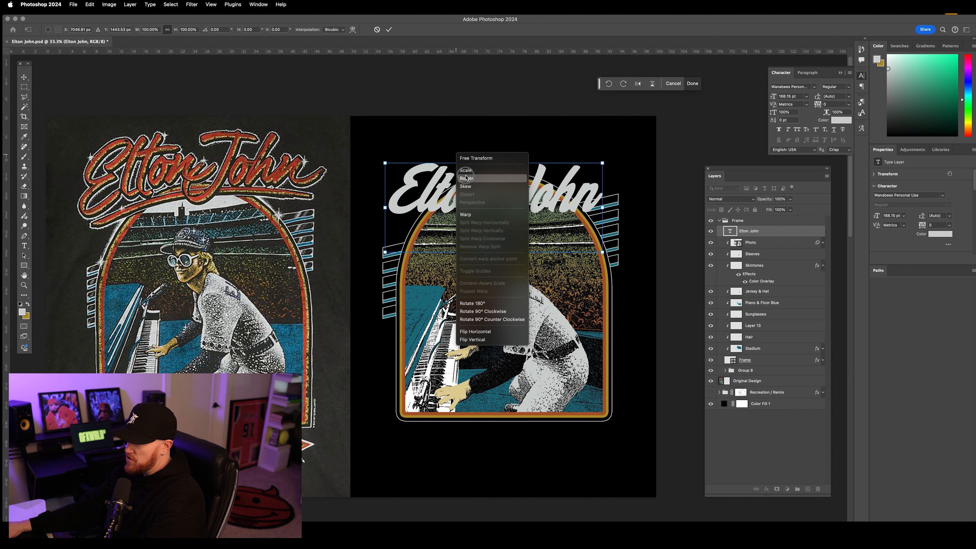
left_click(462, 187)
key("Return")
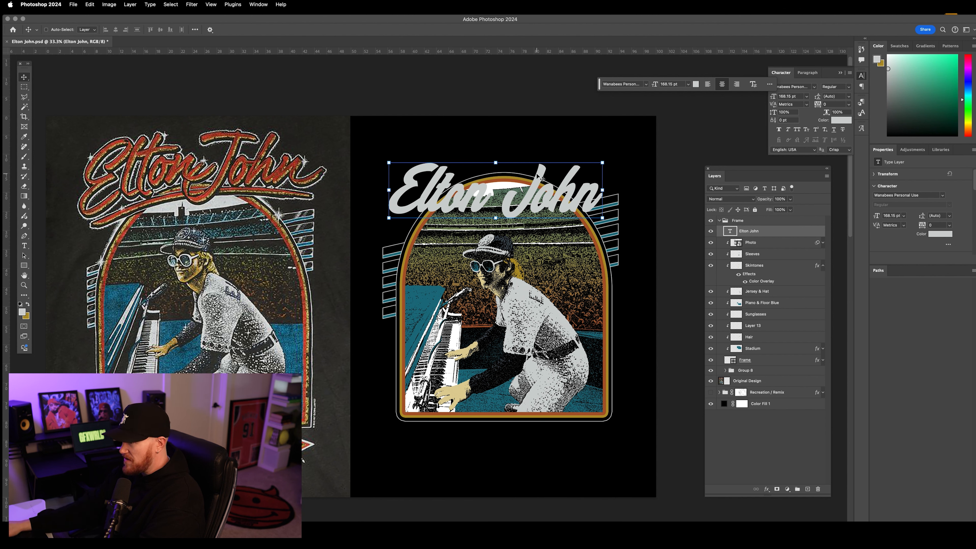
Move the "Elton John" title slightly up over the top of the arch
left_click_drag(540, 188, 542, 174)
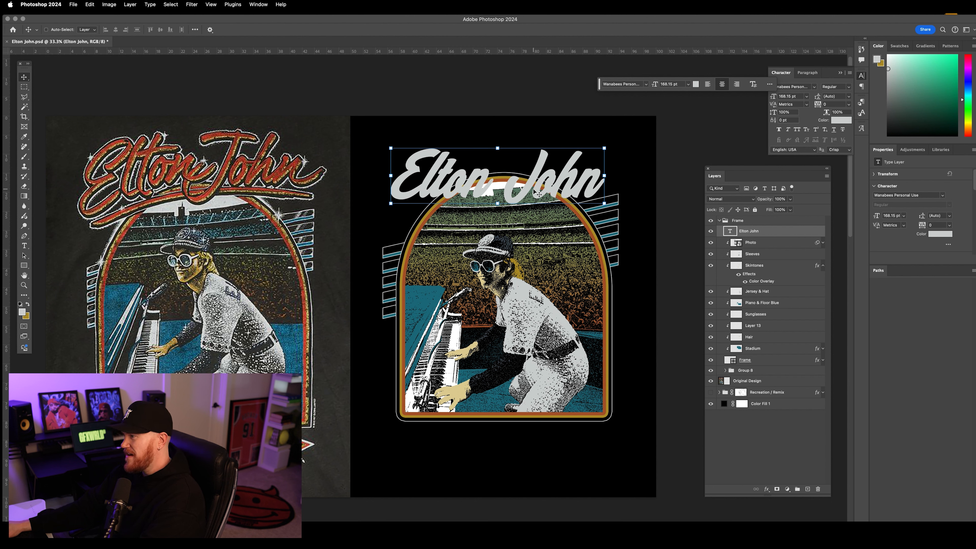
left_click(24, 246)
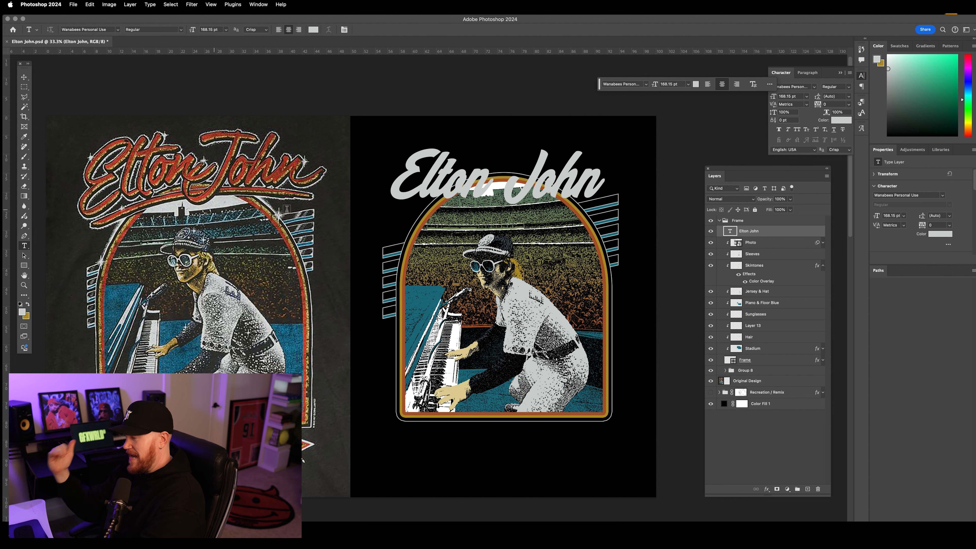
scroll(465, 199, "up", 1)
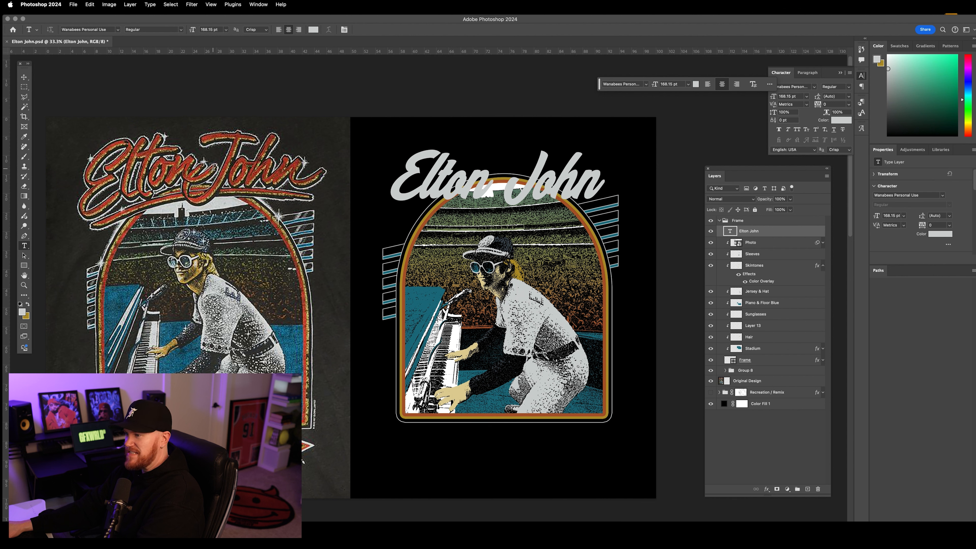
key("m")
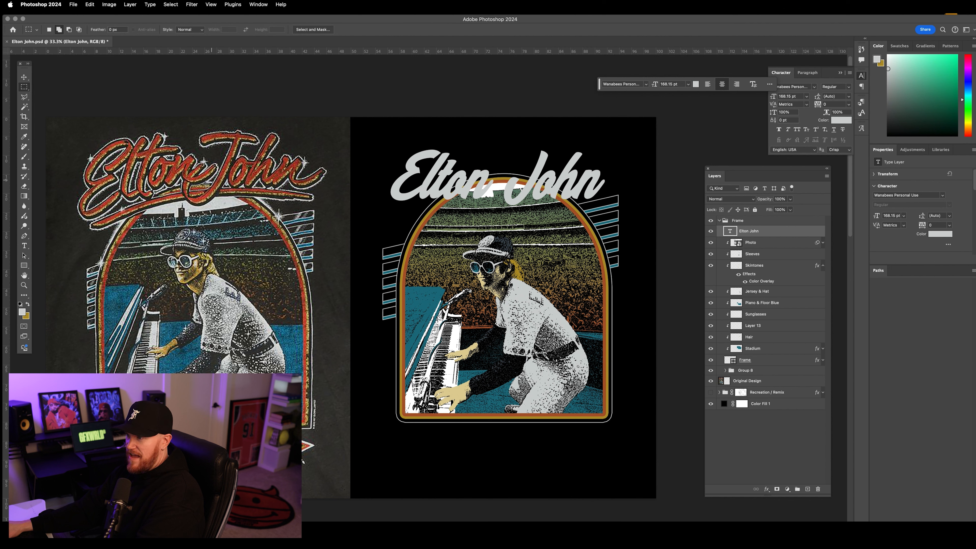
left_click_drag(232, 127, 308, 214)
key("super+d")
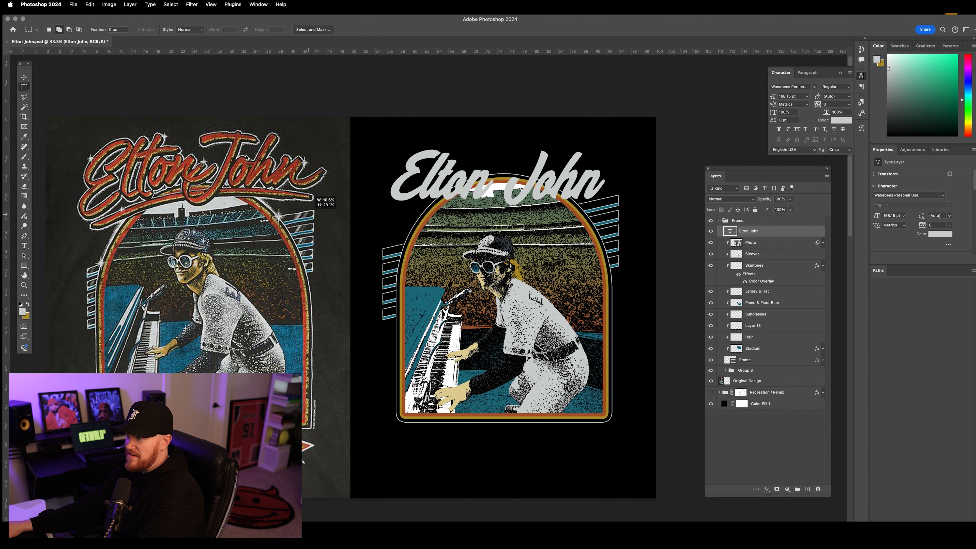
key("super+z")
left_click(24, 96)
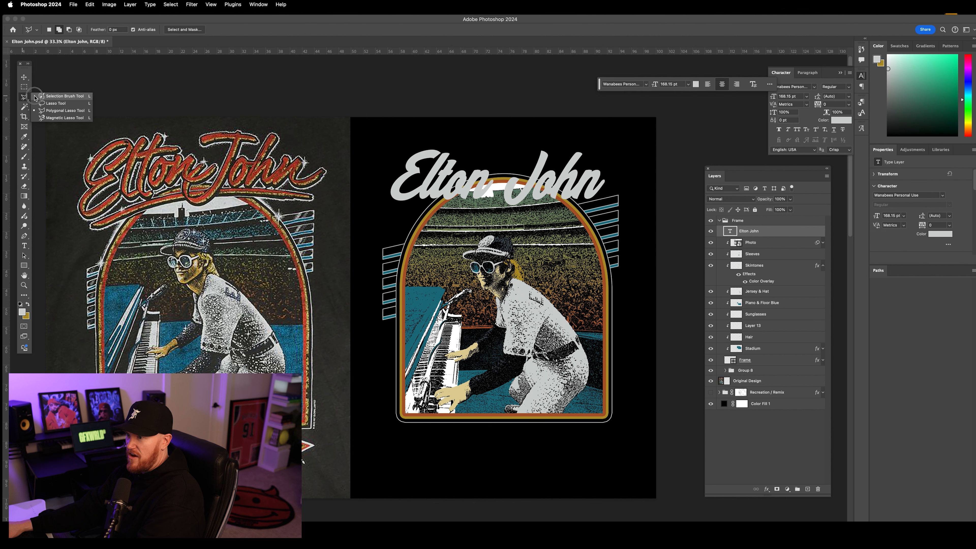
left_click(51, 104)
mouse_move(191, 130)
left_mouse_down()
mouse_move(244, 184)
mouse_move(193, 133)
left_mouse_up()
key("super+d")
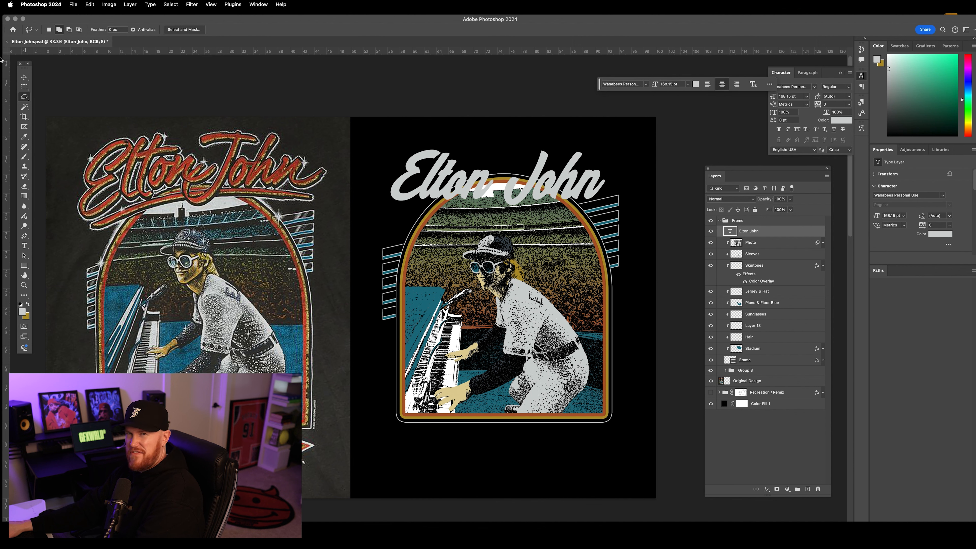
Set the tracking of the "n" in "Elton" to -100 and reposition the title slightly over the arch
left_click(24, 77)
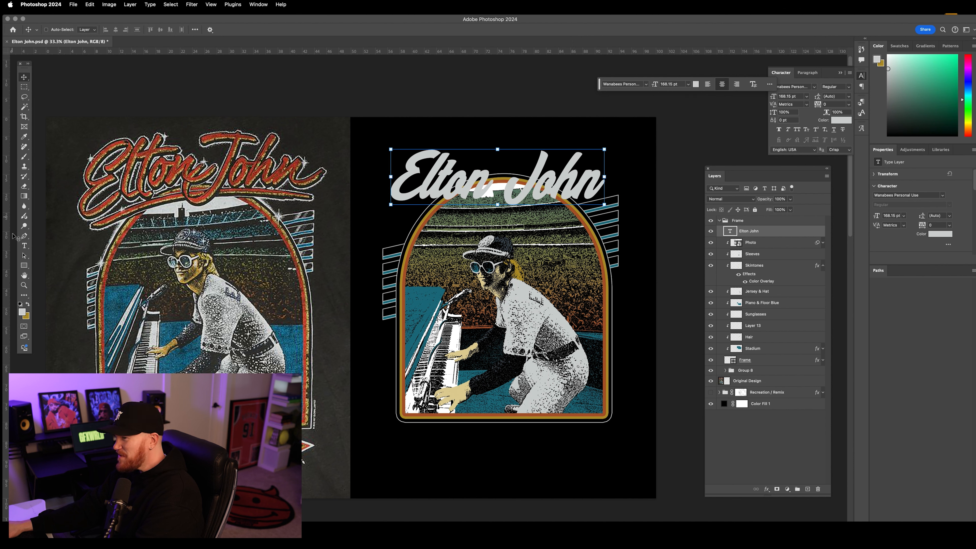
left_click(24, 245)
left_click(24, 77)
left_click(25, 247)
left_click_drag(487, 186, 464, 186)
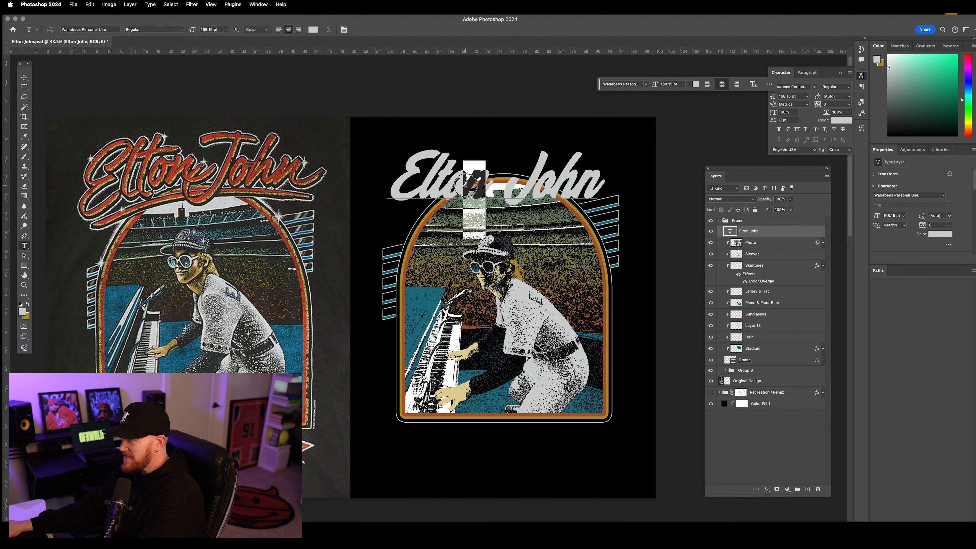
left_click(849, 105)
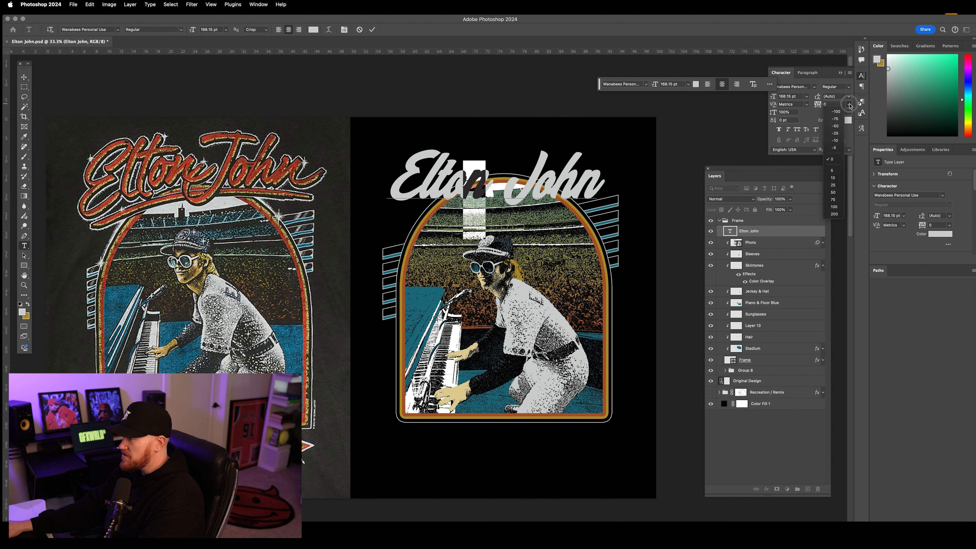
left_click(837, 119)
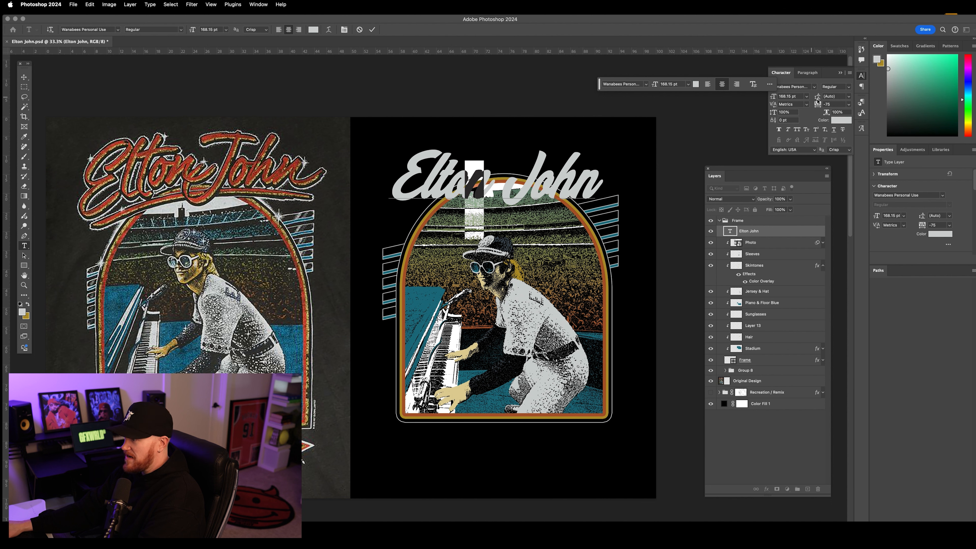
left_click(849, 105)
left_click(834, 97)
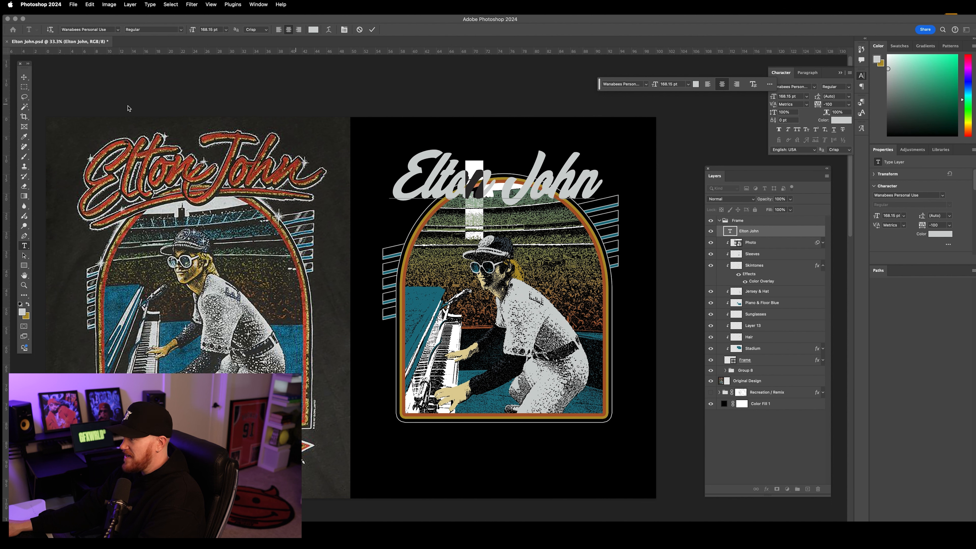
left_click(24, 77)
left_click_drag(555, 178, 558, 181)
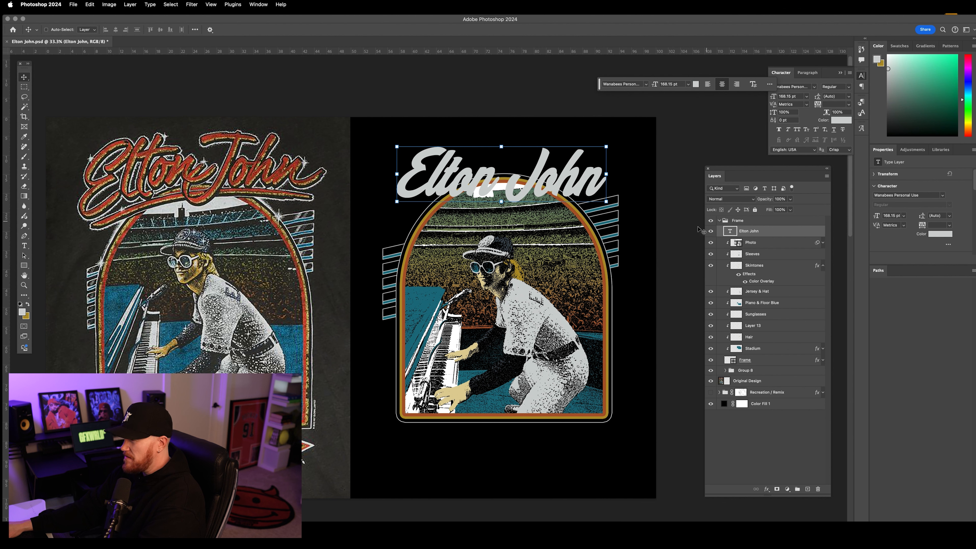
Temporarily hide the Frame group and Original Design to view the Recreation / Remix group, and restore the previous layer visibility
left_click(720, 221)
left_click_drag(710, 221, 713, 232)
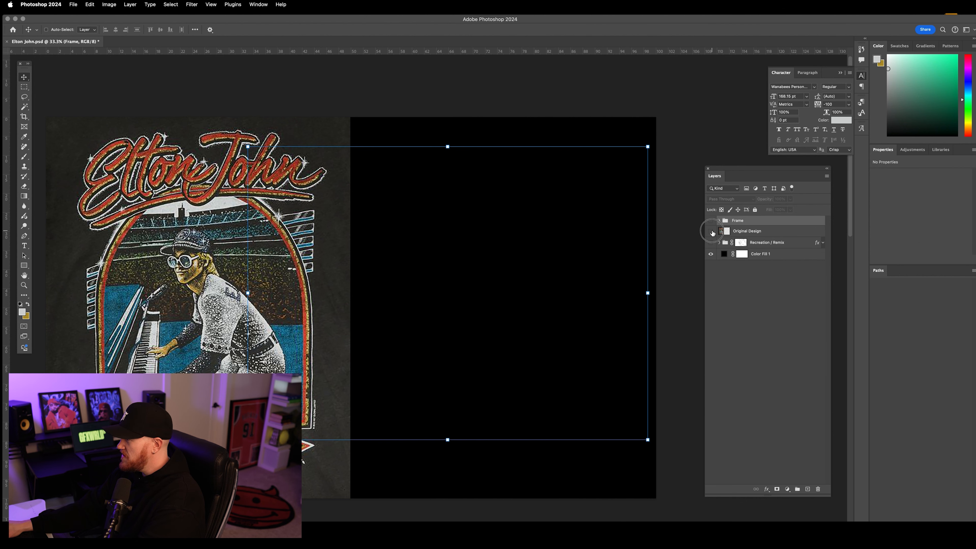
left_click(711, 243)
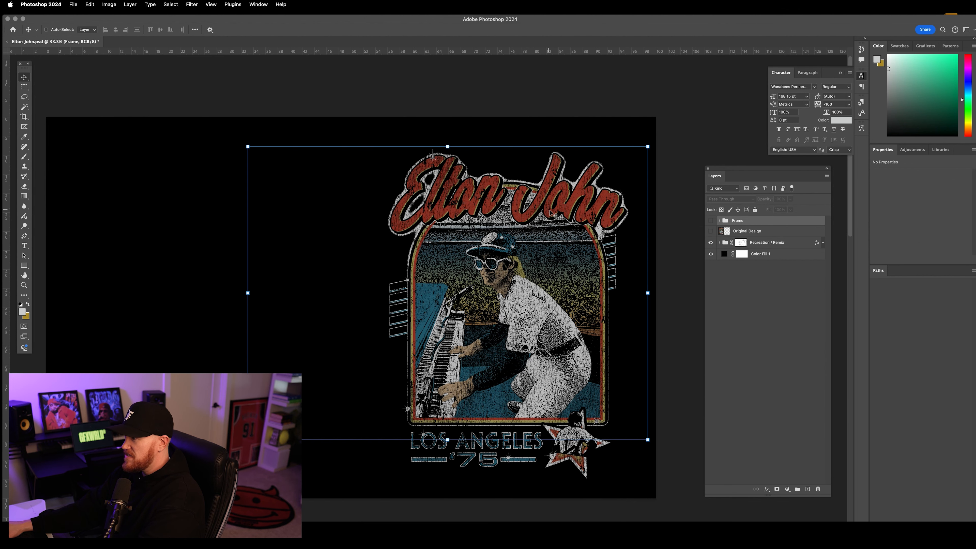
left_click(710, 242)
left_click(710, 231)
left_click(711, 221)
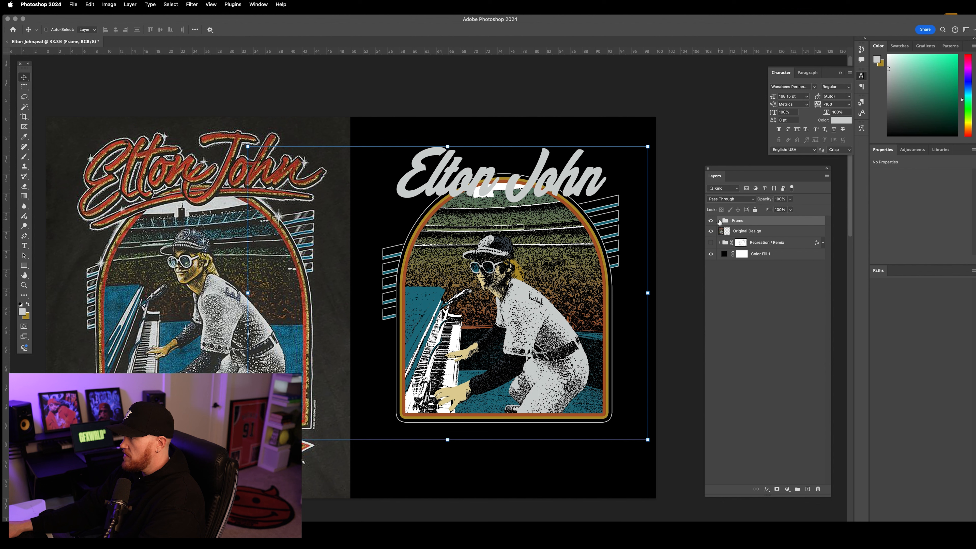
Add a Color Overlay to the Elton John text layer using burnt orange #ac582a sampled from the arch artwork
left_click(719, 220)
left_click(765, 231)
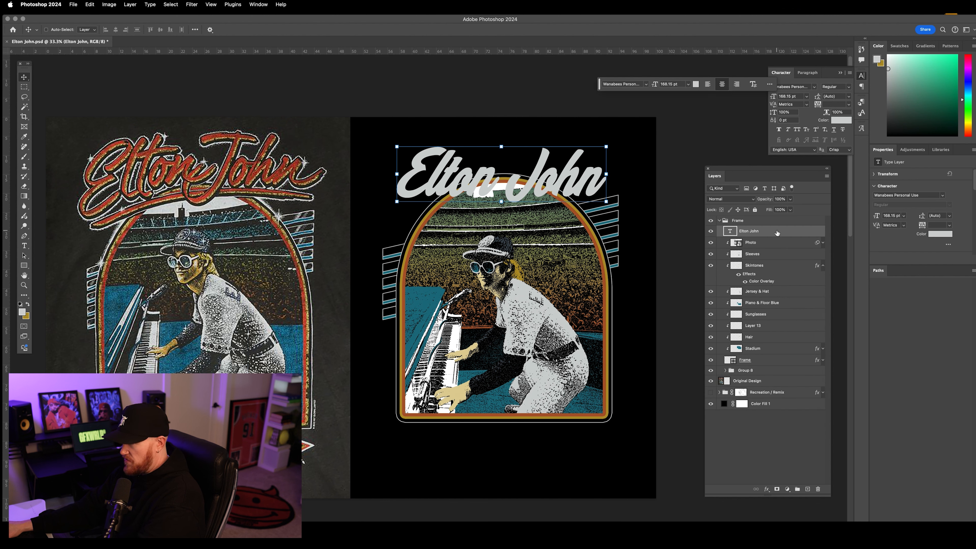
double_click(757, 237)
left_click(680, 357)
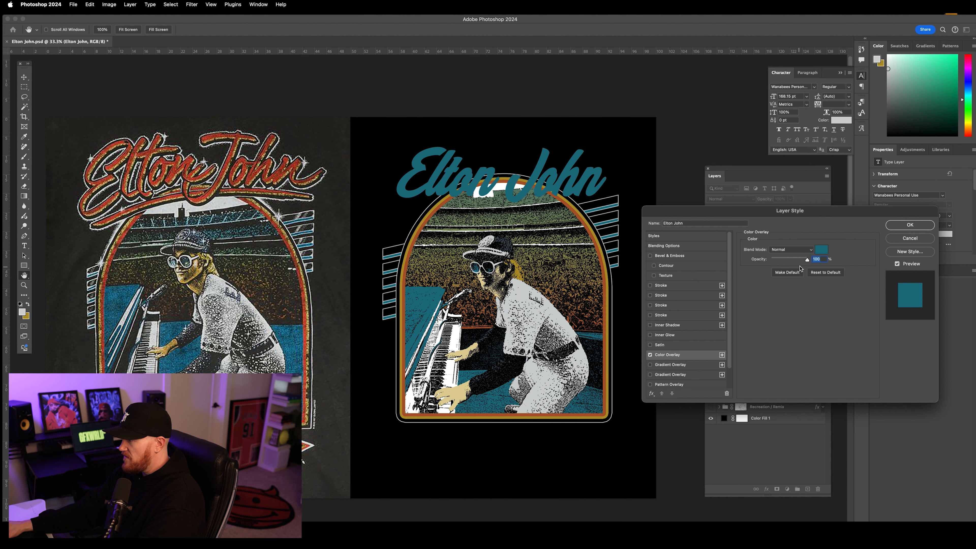
left_click(820, 250)
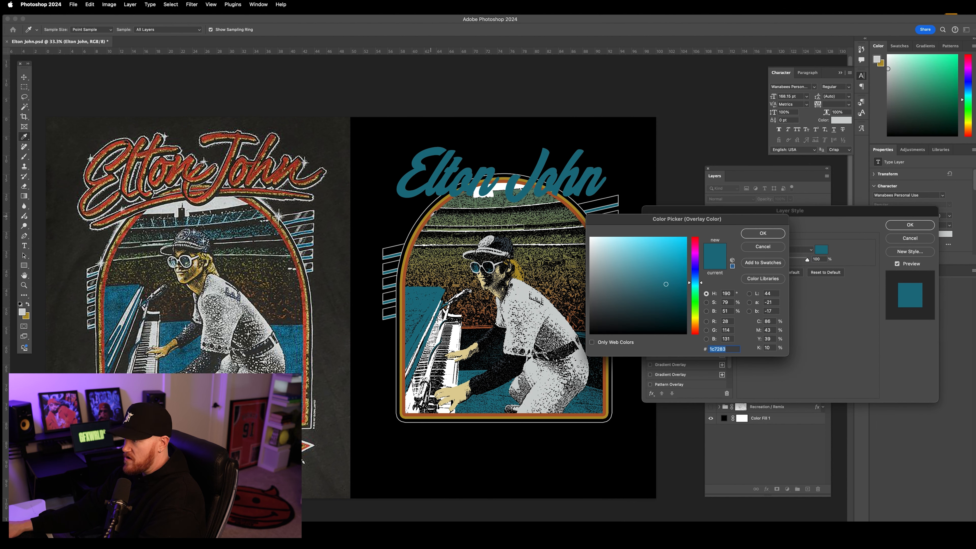
left_click(442, 207)
left_click(770, 236)
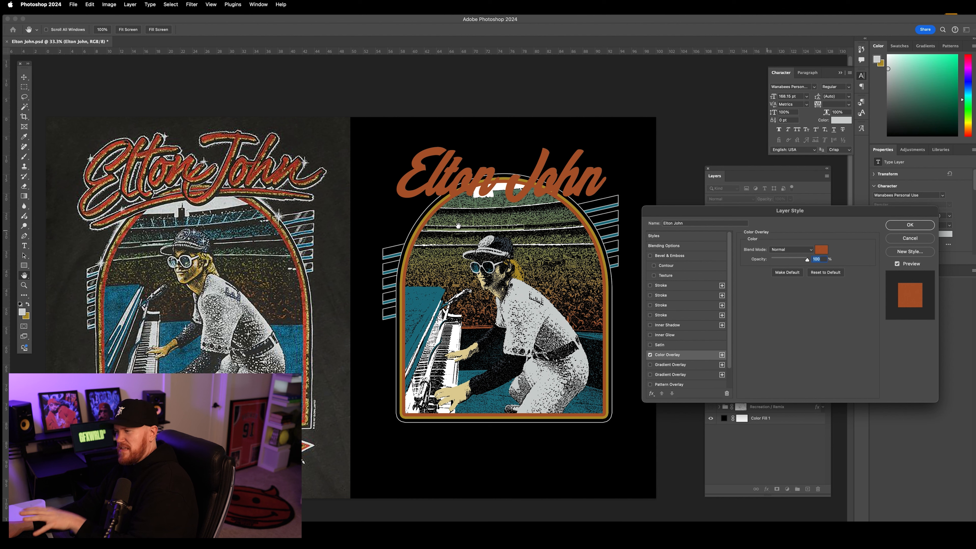
Reopen the overlay color and examine the orange in the stadium crowd up close against the title's color
left_click(822, 251)
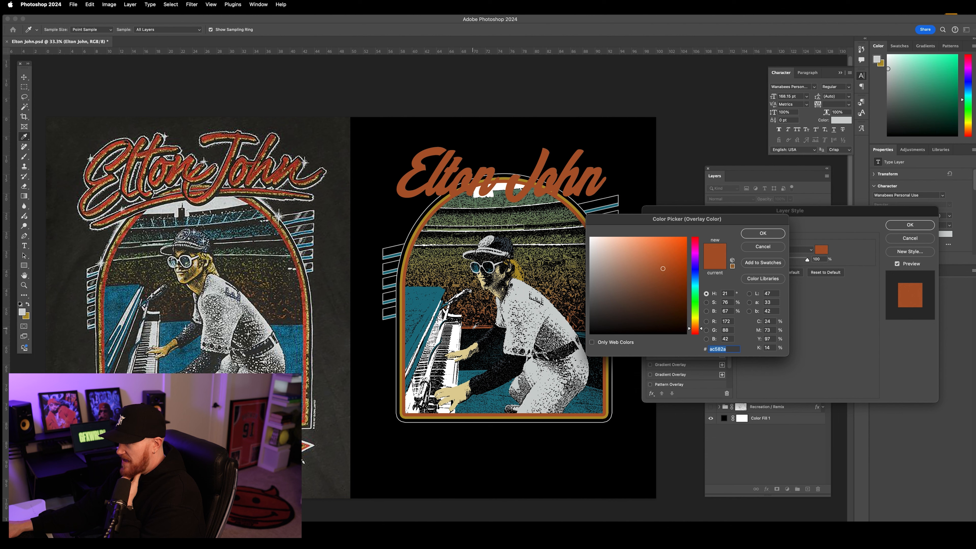
left_click(487, 329)
left_click(488, 328)
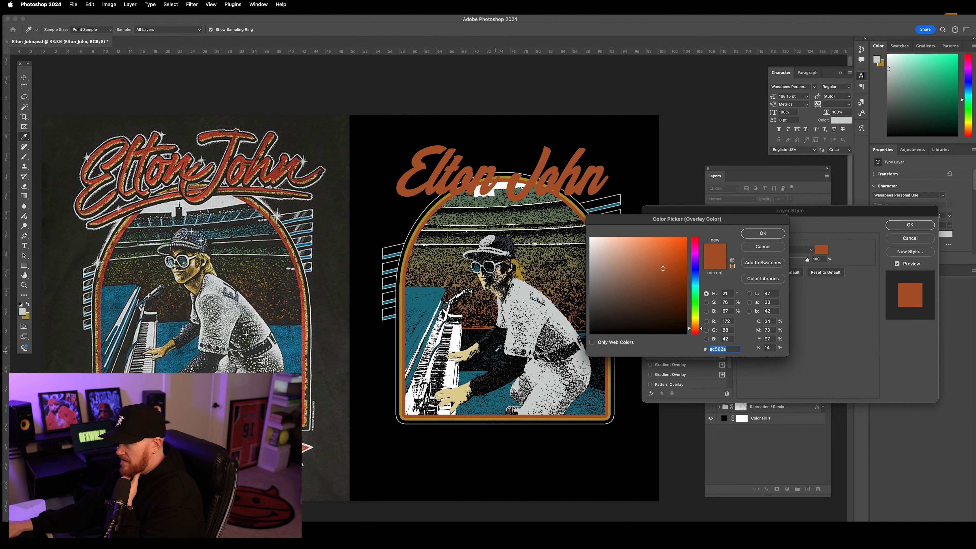
scroll(488, 327, "up", 1)
scroll(534, 359, "up", 1)
scroll(534, 359, "down", 2)
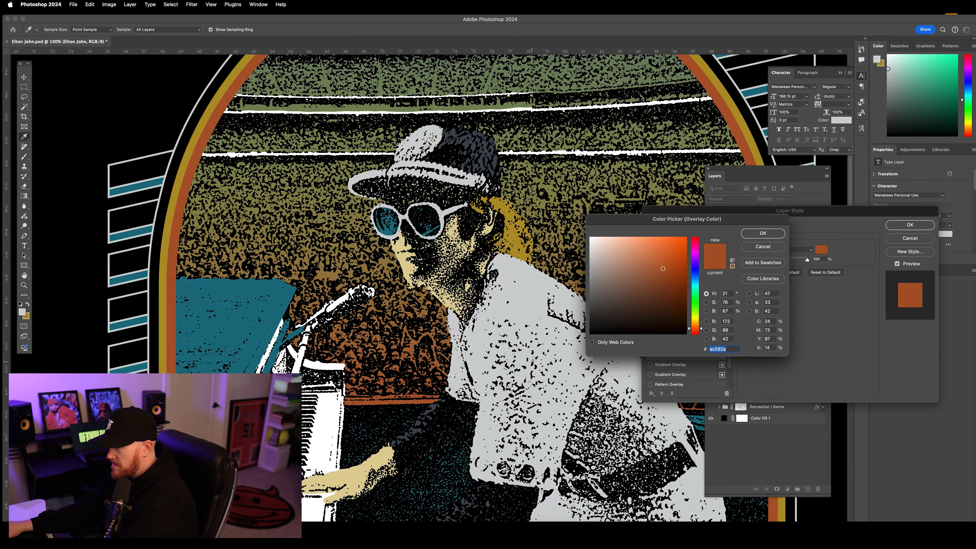
scroll(391, 201, "up", 4)
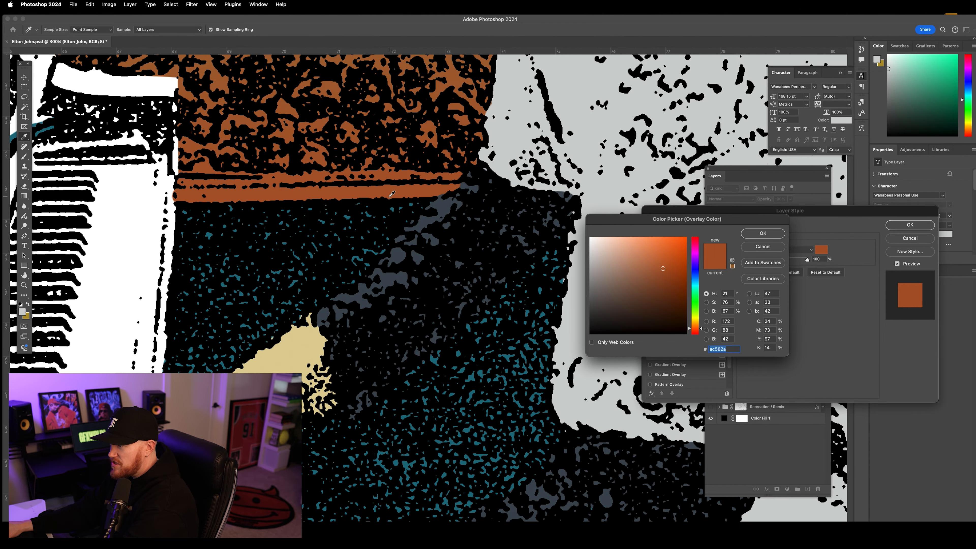
scroll(391, 194, "down", 5)
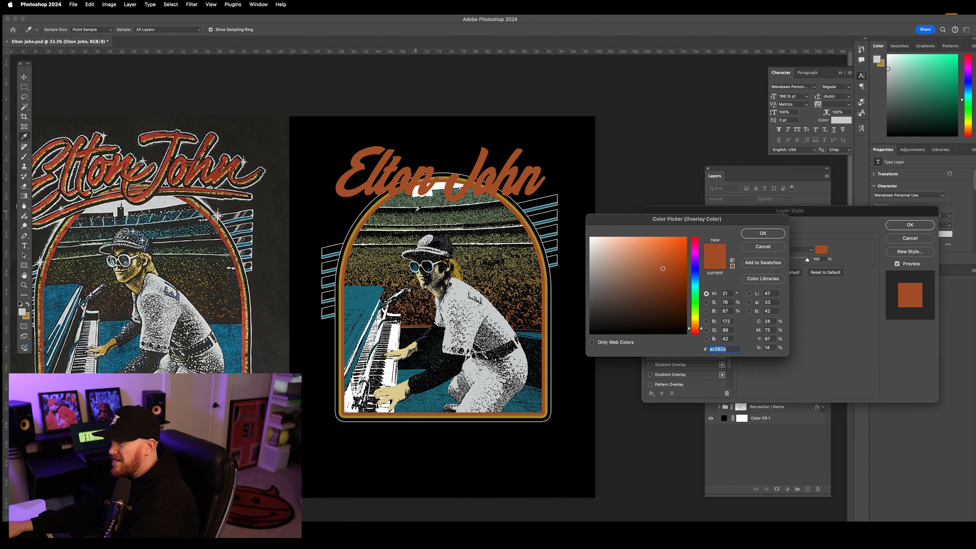
key("super+minus")
key("super+plus")
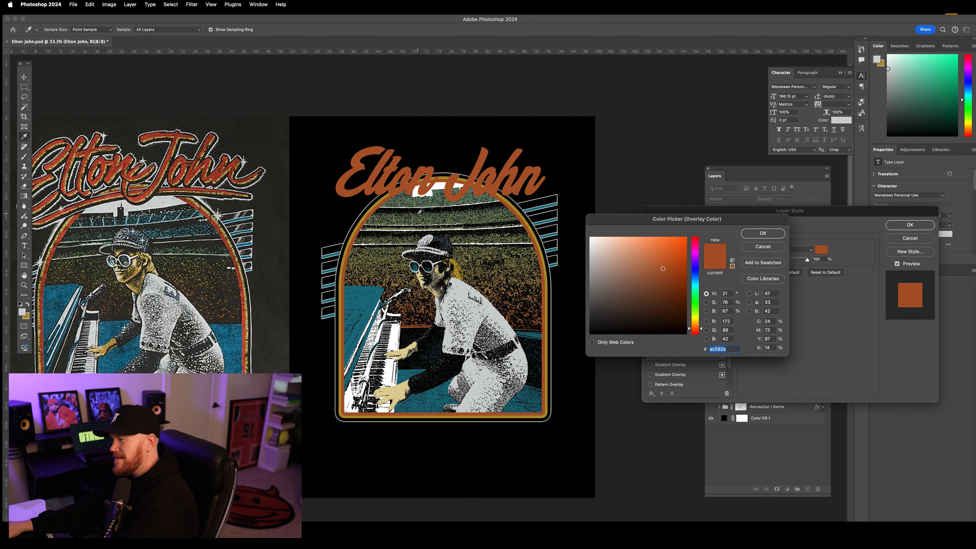
key("super+minus")
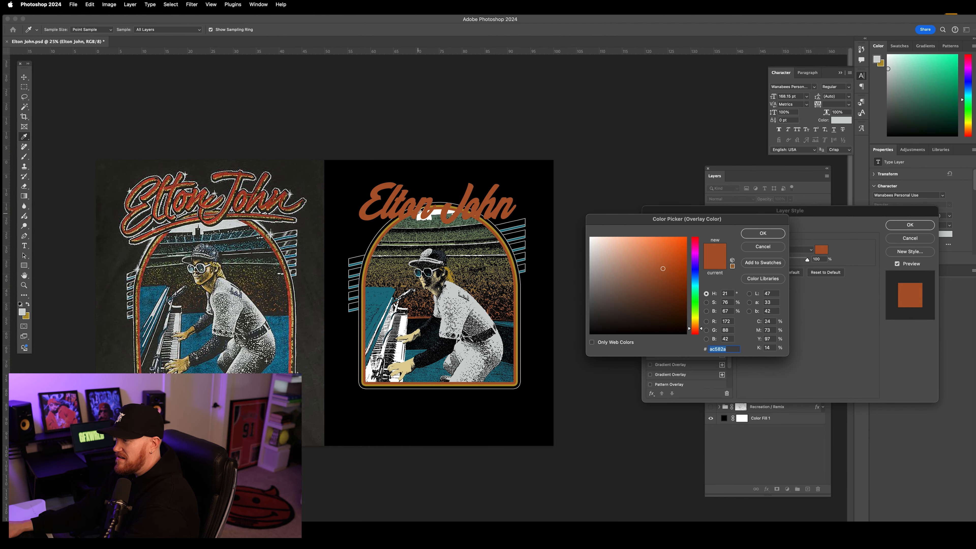
key("super+plus")
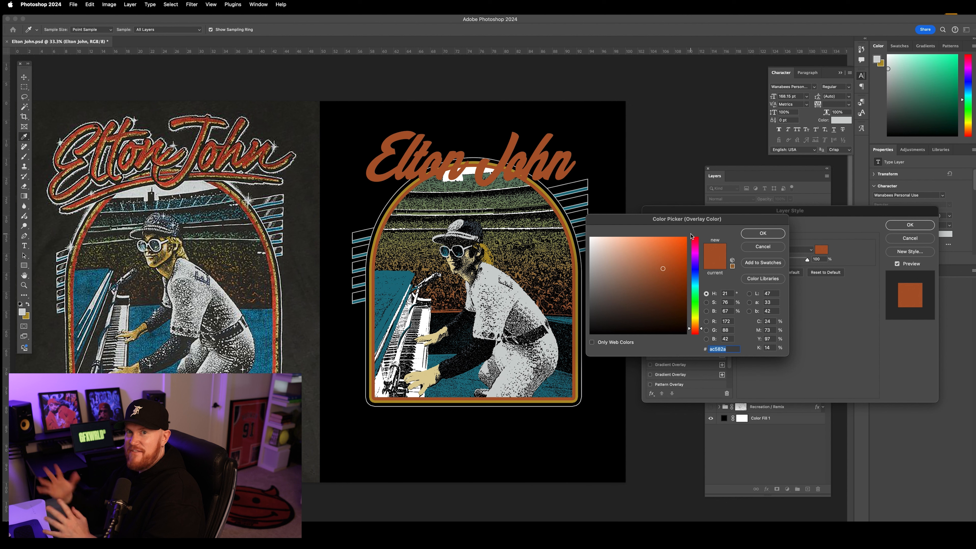
left_click(764, 234)
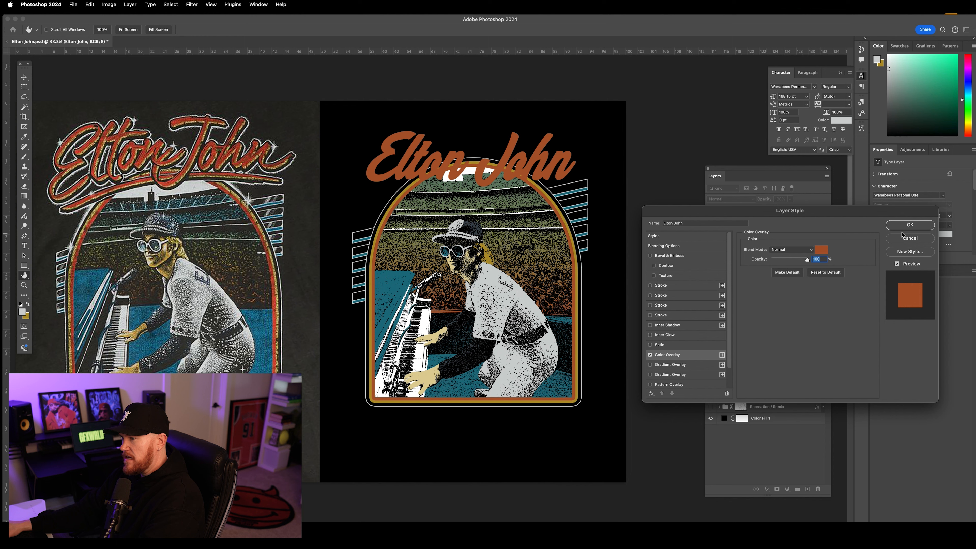
Apply the layer style and move the title slightly down and to the right over the arch
left_click(908, 226)
key("v")
left_click_drag(495, 146, 503, 152)
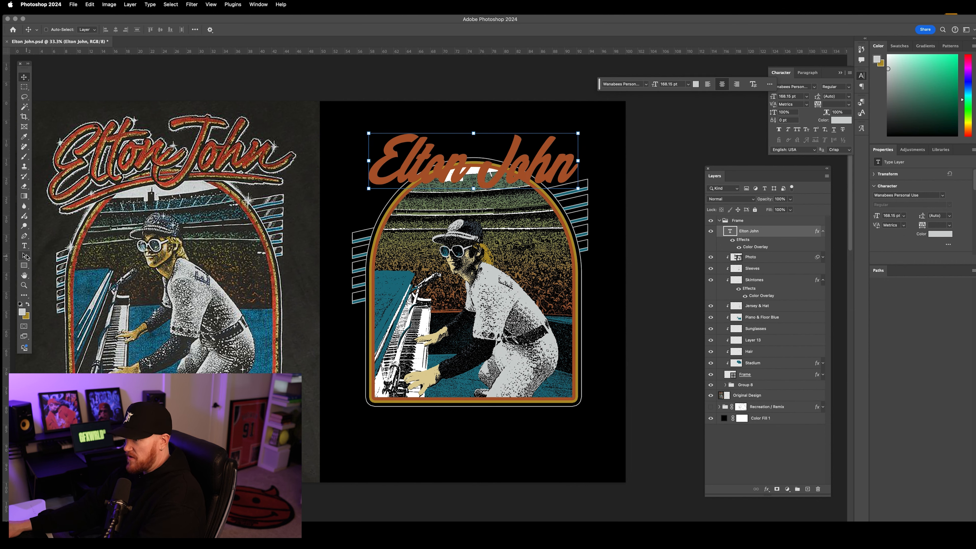
Warp the Elton John title with the horizontal Arch style, setting Bend to +24% and Vertical Distortion to -14%
left_click(24, 246)
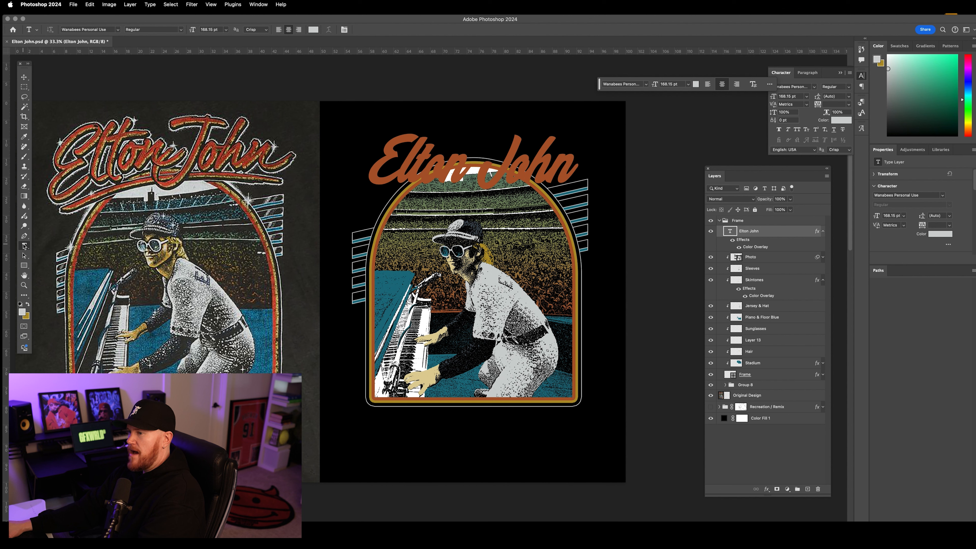
left_click(450, 163)
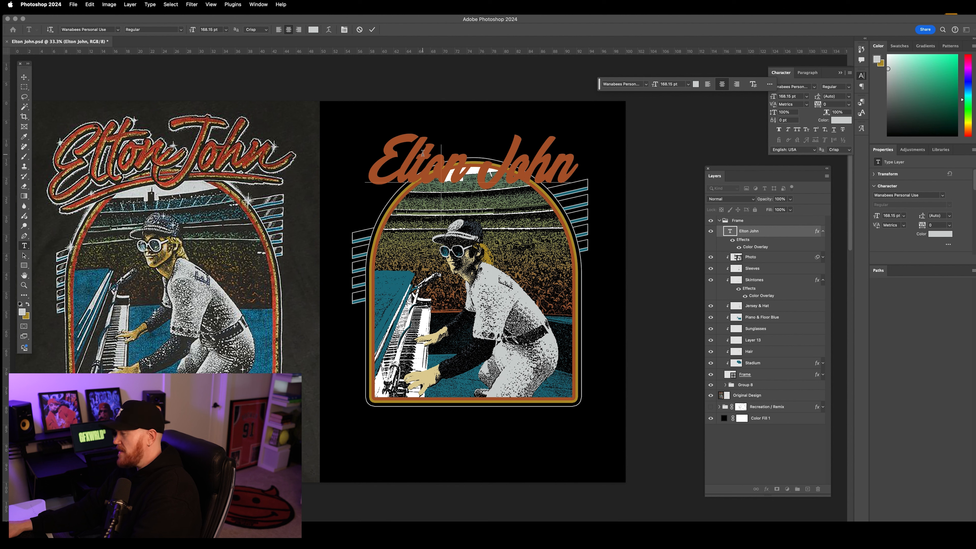
left_click(329, 31)
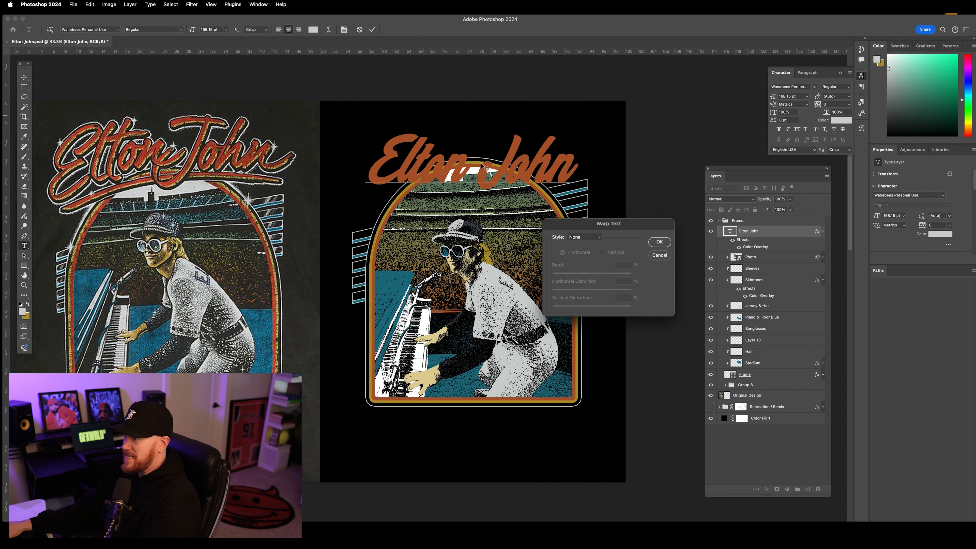
left_click(582, 237)
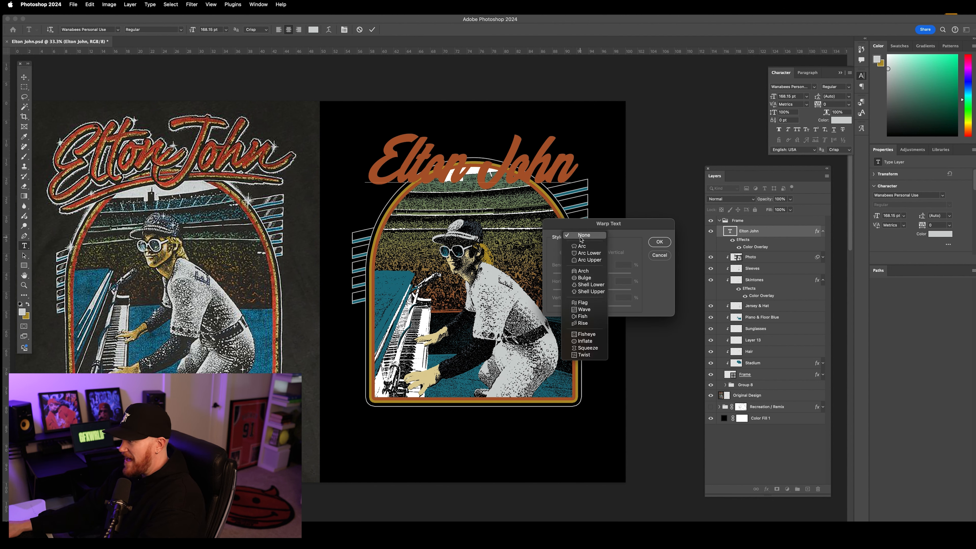
left_click(584, 270)
left_click_drag(610, 277, 600, 276)
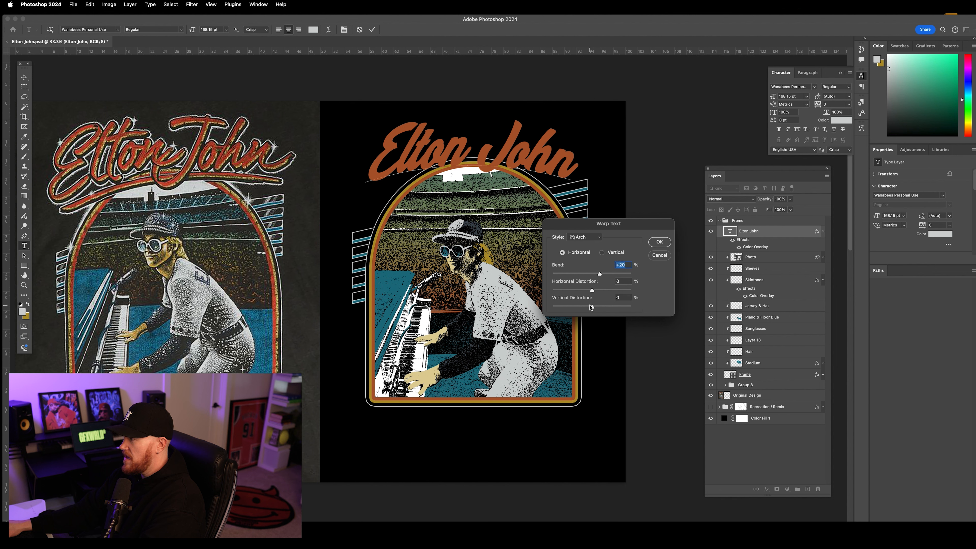
left_click_drag(595, 308, 588, 306)
left_click_drag(600, 273, 601, 273)
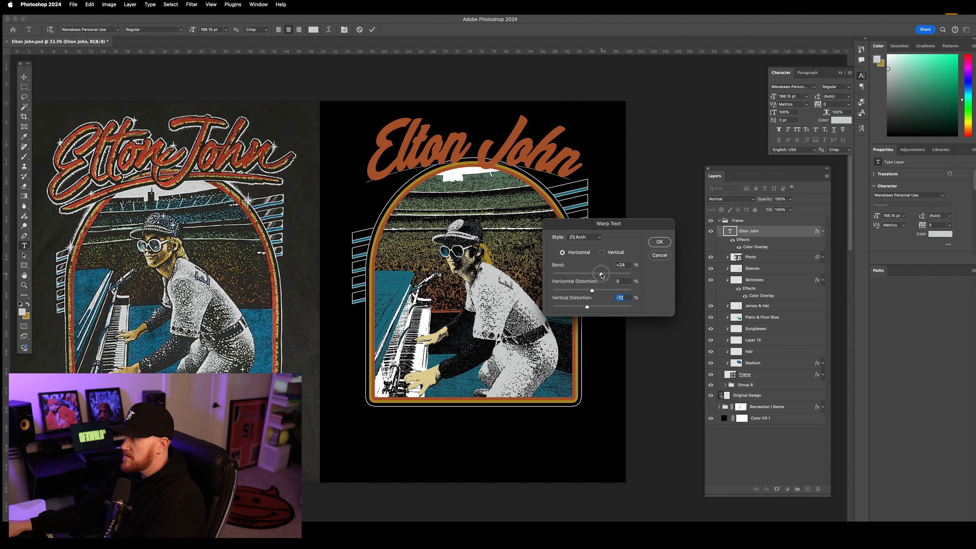
left_click_drag(590, 307, 587, 306)
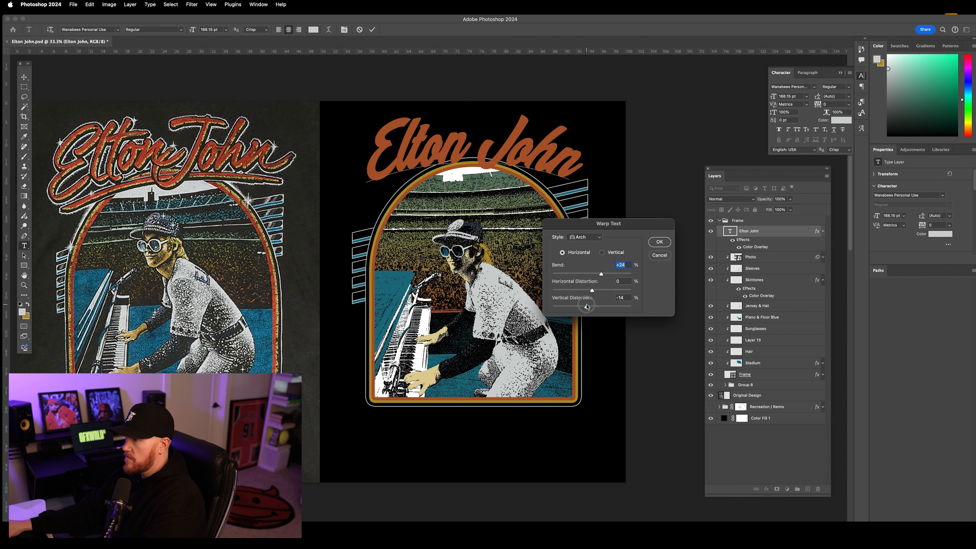
left_click(659, 241)
Scale the warped title proportionally to 111.35% and reposition it centrally over the top of the arch
left_click(21, 76)
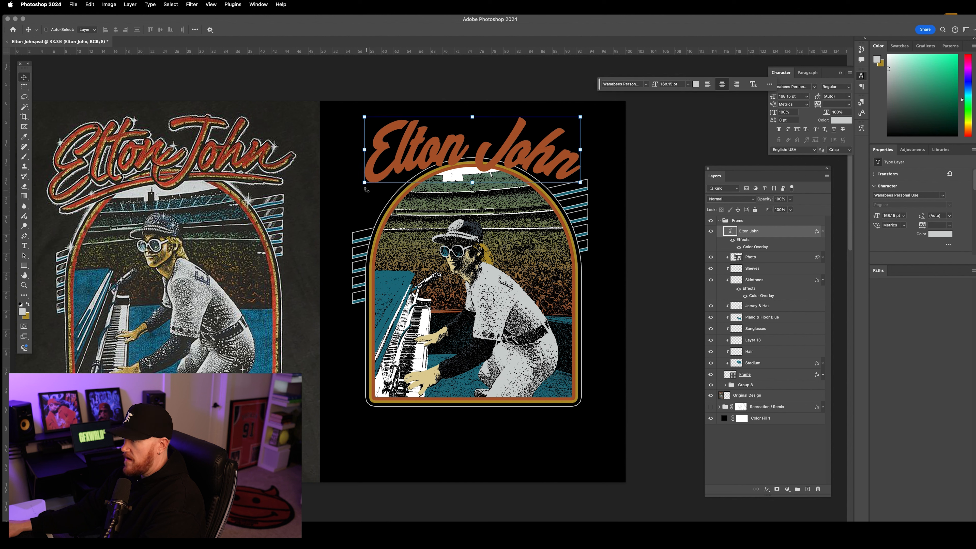
key("super+t")
left_click_drag(350, 228, 323, 241)
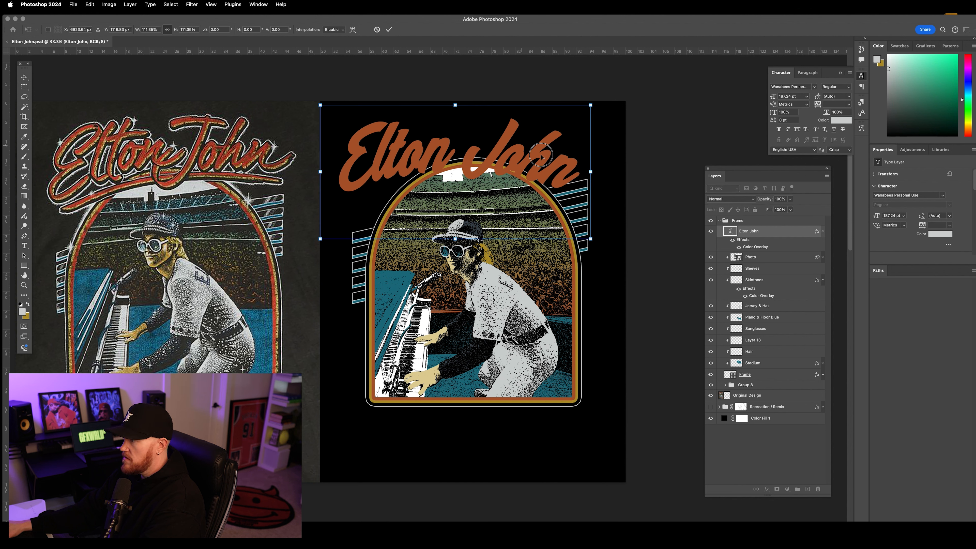
left_click_drag(539, 155, 533, 167)
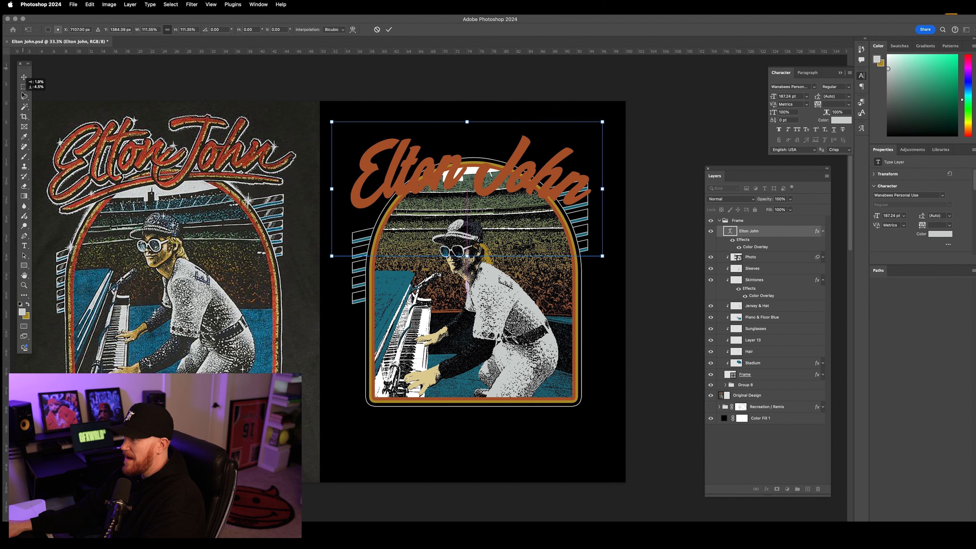
left_click(24, 96)
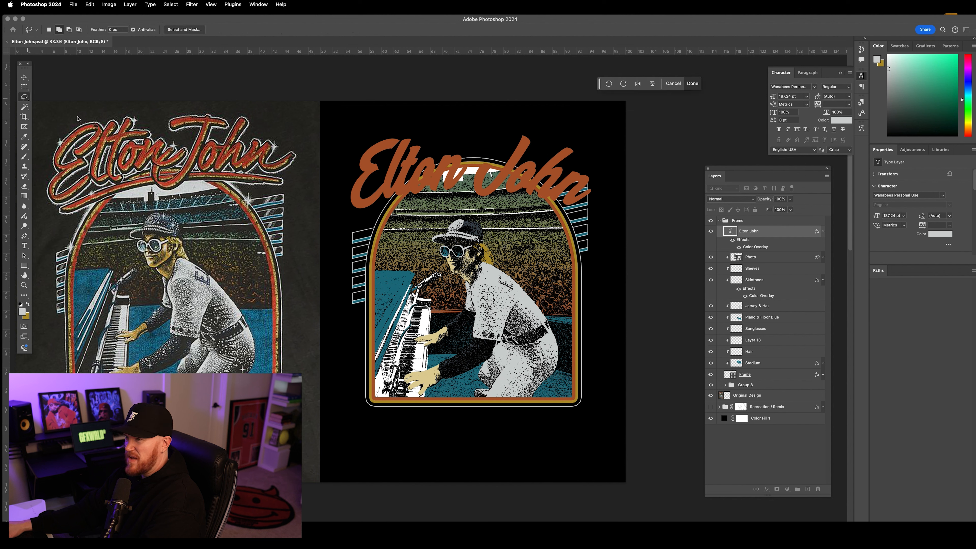
Temporarily hide the title to examine the arch's upper stadium area, circling it with a lasso before deselecting and restoring the title
left_click(711, 231)
mouse_move(465, 168)
left_mouse_down()
mouse_move(390, 237)
mouse_move(565, 214)
mouse_move(474, 195)
left_mouse_up()
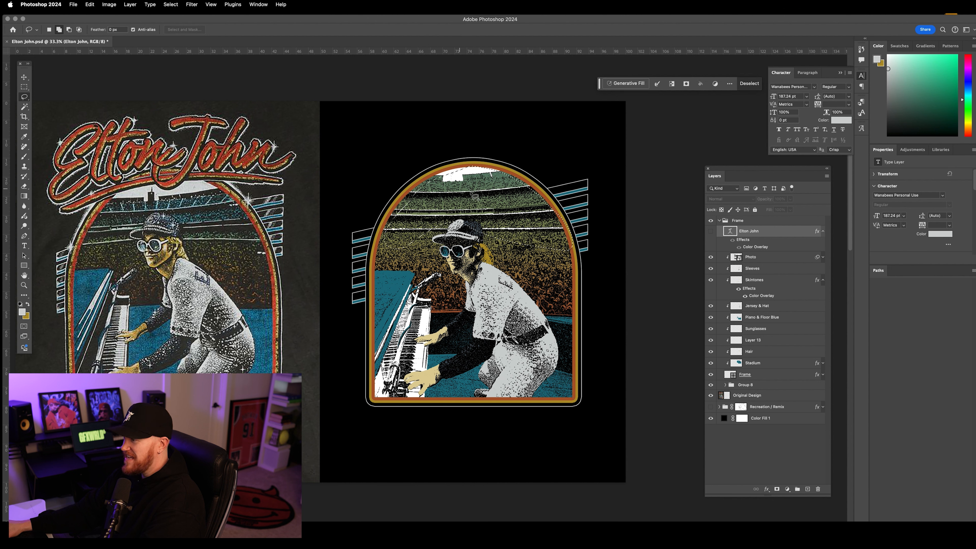
key("super+d")
left_click(710, 231)
Move the title slightly up and to the left over the arch, and turn off the display of transform controls
left_click(24, 76)
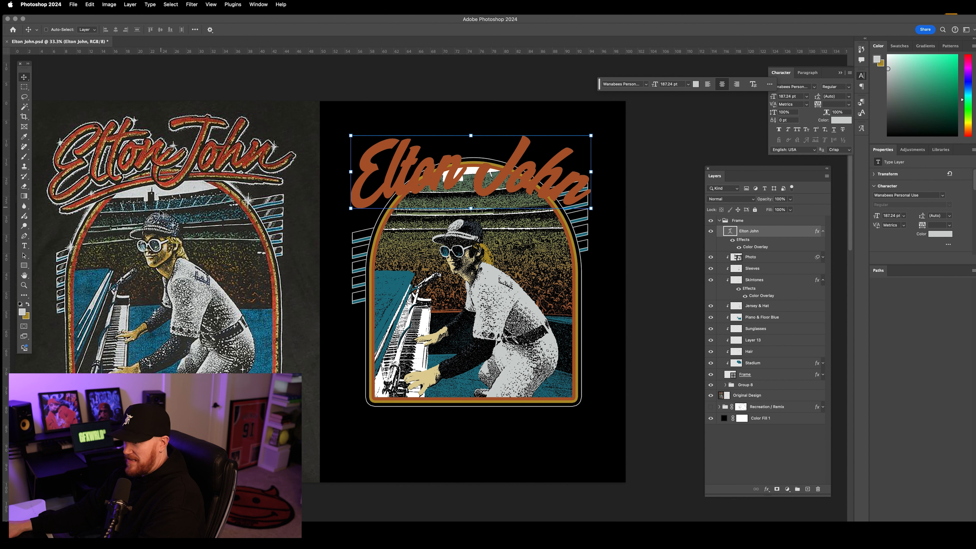
left_click_drag(507, 168, 505, 166)
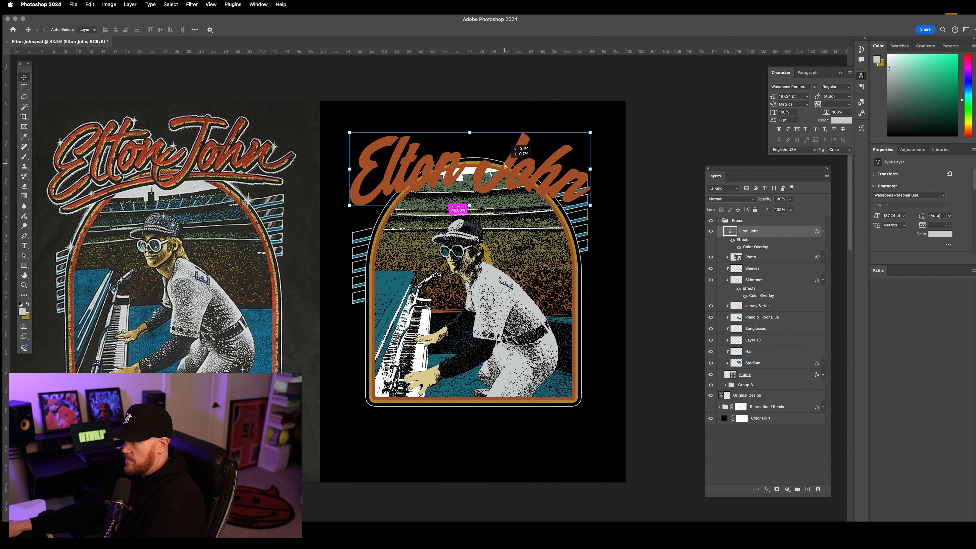
left_click(210, 30)
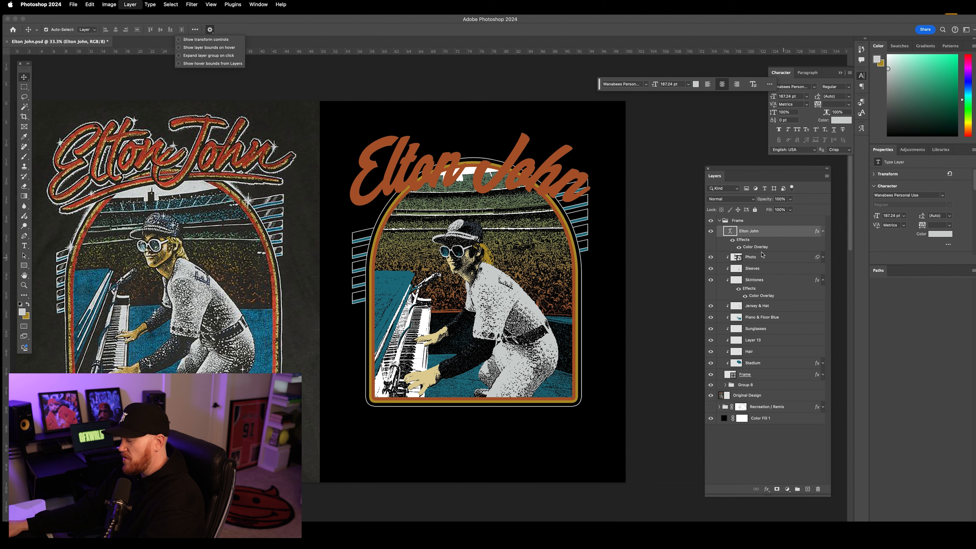
Duplicate the title layer and set the lower copy's Color Overlay to mustard #b29428 sampled from the arch frame
key("super+j")
double_click(755, 273)
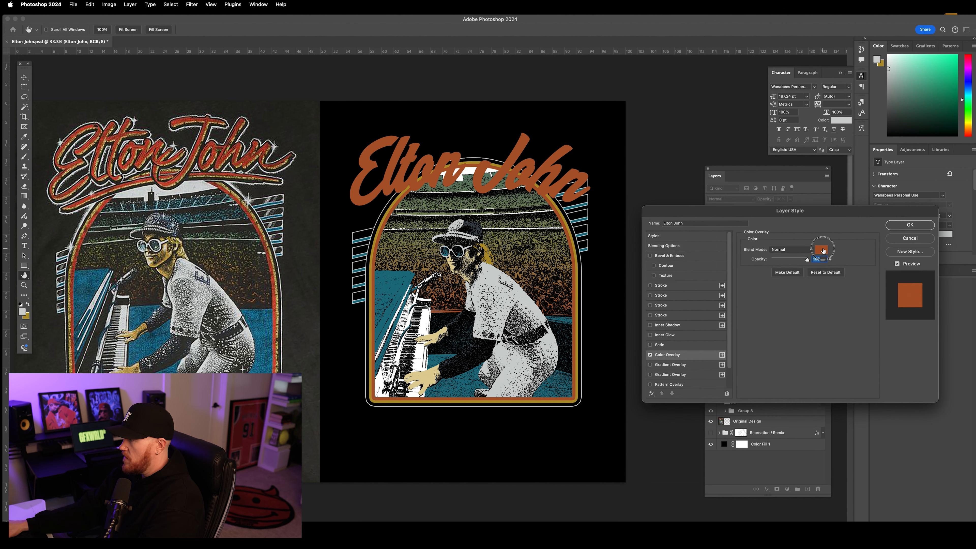
left_click(822, 250)
left_click(384, 206)
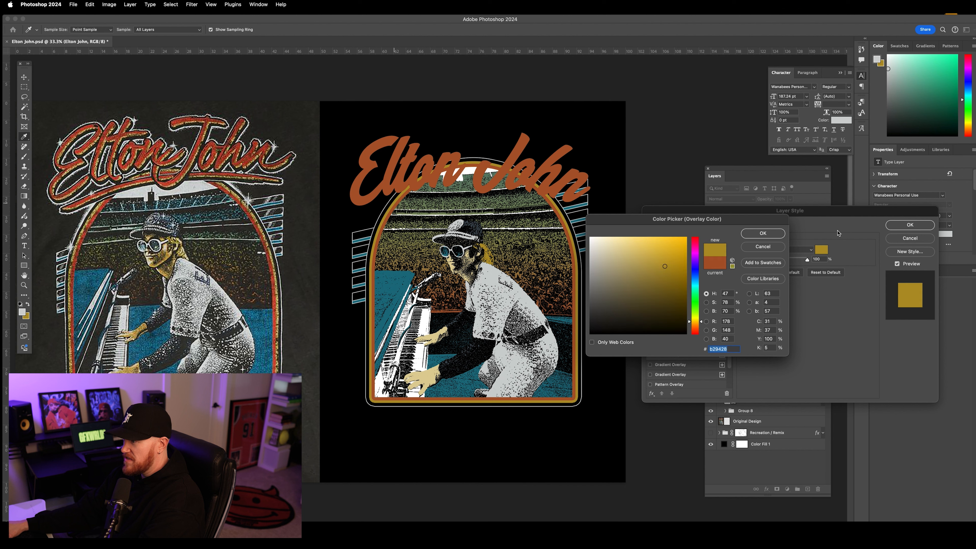
left_click(763, 233)
left_click(899, 228)
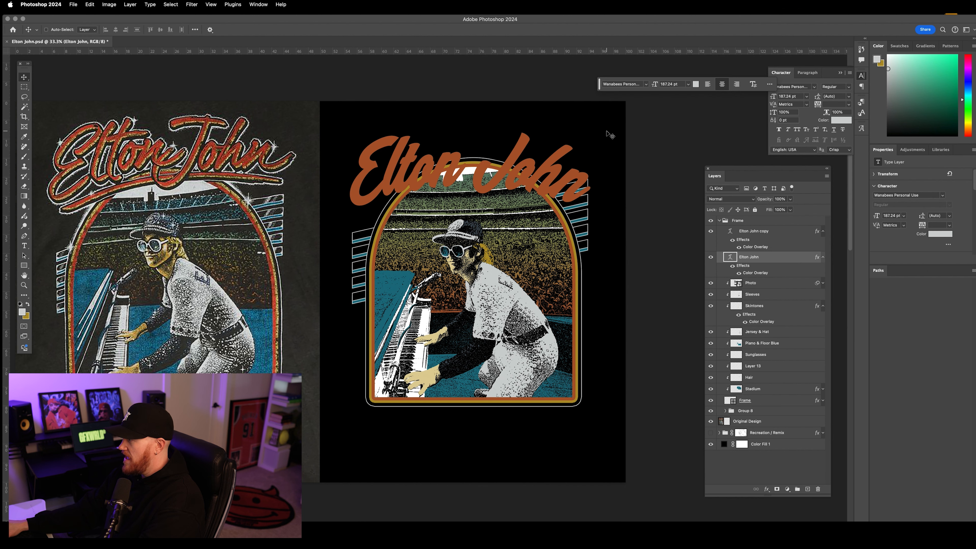
Nudge the mustard title copy straight down so it forms a thin offset shadow beneath the orange lettering
key("Down")
key("Down")
key("Down")
key("Down")
key("Down")
key("Down")
key("Down")
key("Down")
key("Down")
key("Down")
key("Down")
key("Down")
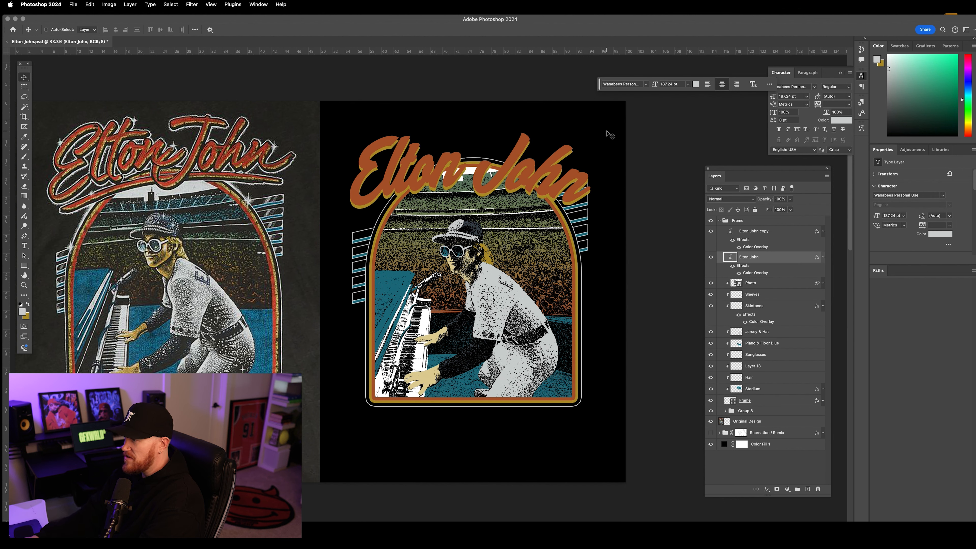
key("Down")
key("Up")
key("Up")
key("Down")
key("Down")
key("Up")
key("Up")
key("Up")
key("Down")
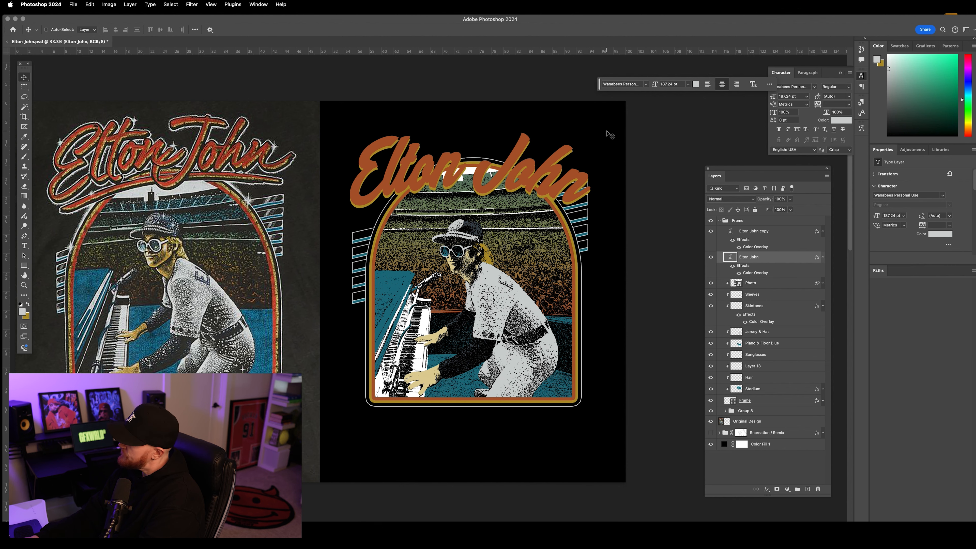
key("Down")
key("Up")
key("Down")
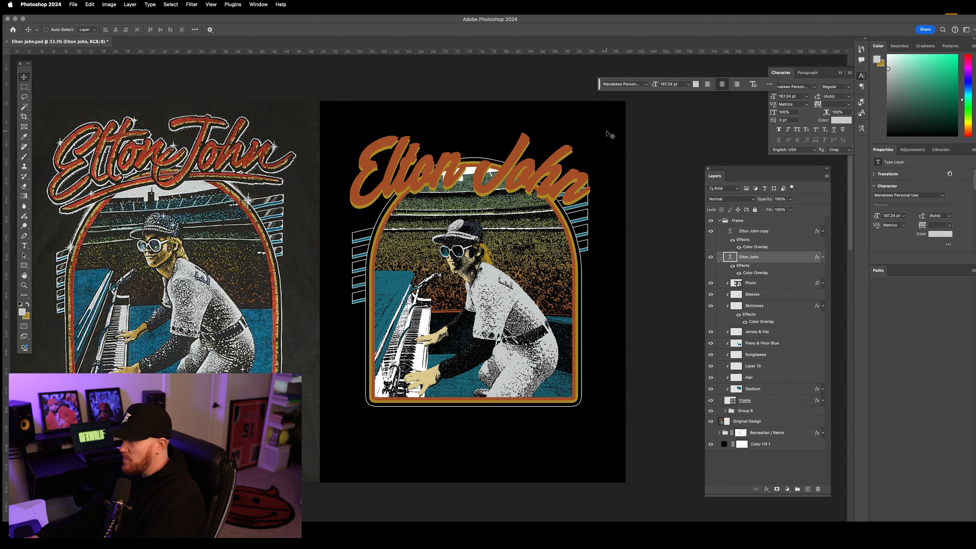
Choose the Polygonal Lasso tool and add a blank layer between the two title copies, working at the tops of the first letters
key("super+equal")
key("super+equal")
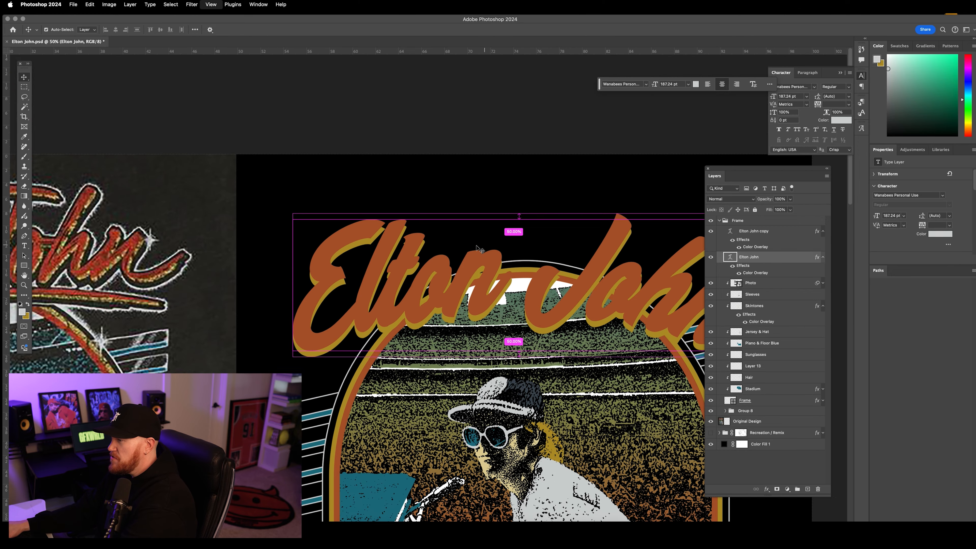
key("super+equal")
key("super+equal")
key("super+equal")
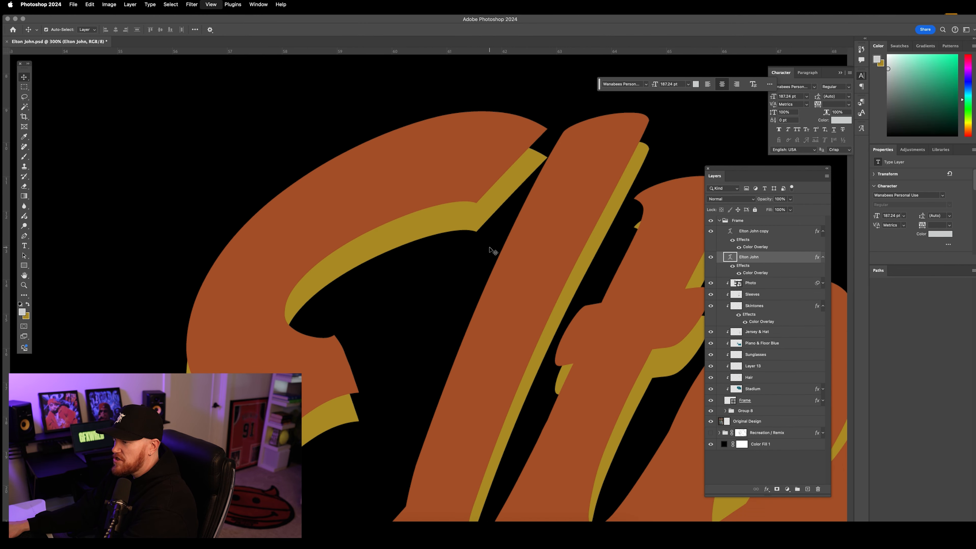
key("super+equal")
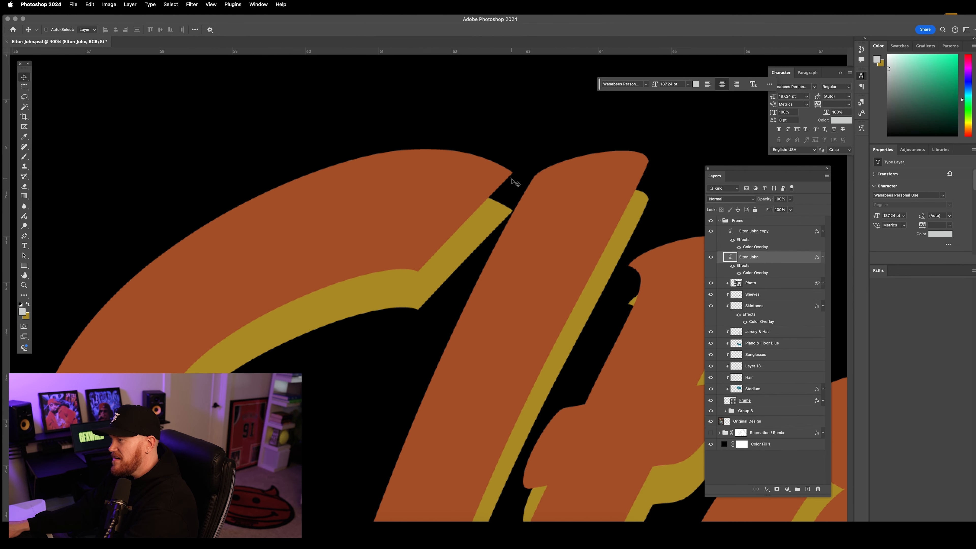
scroll(512, 179, "down", 3)
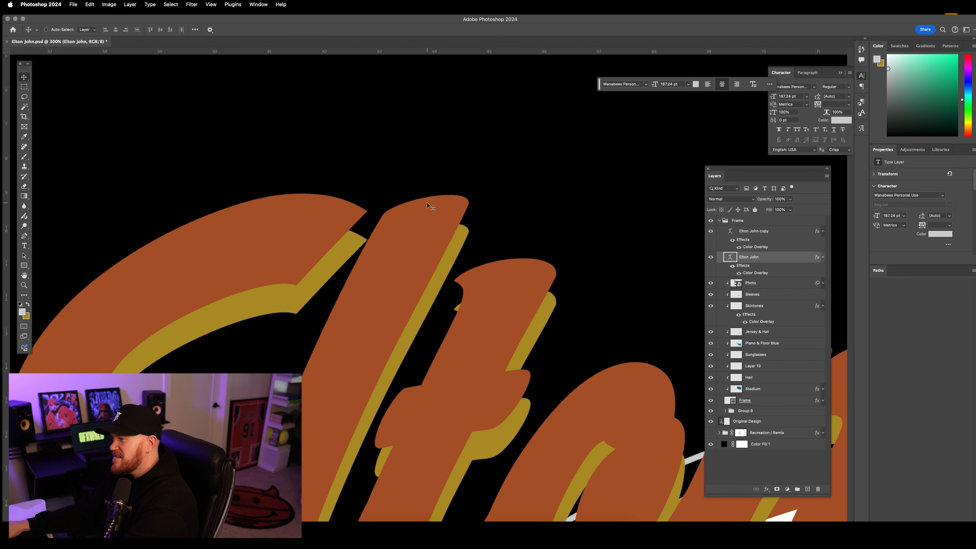
scroll(427, 202, "left", 3)
key("super+equal")
left_click(25, 97)
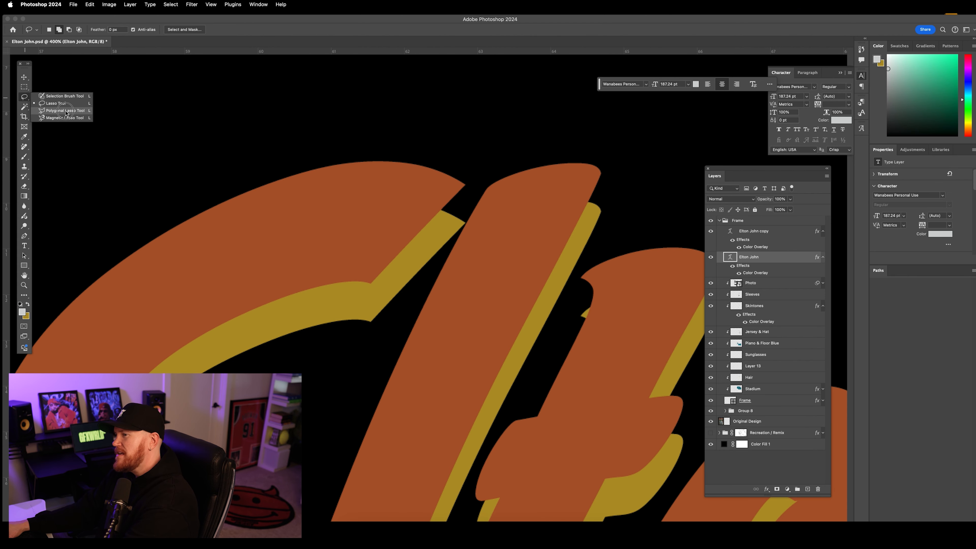
left_click(65, 111)
scroll(511, 248, "right", 3)
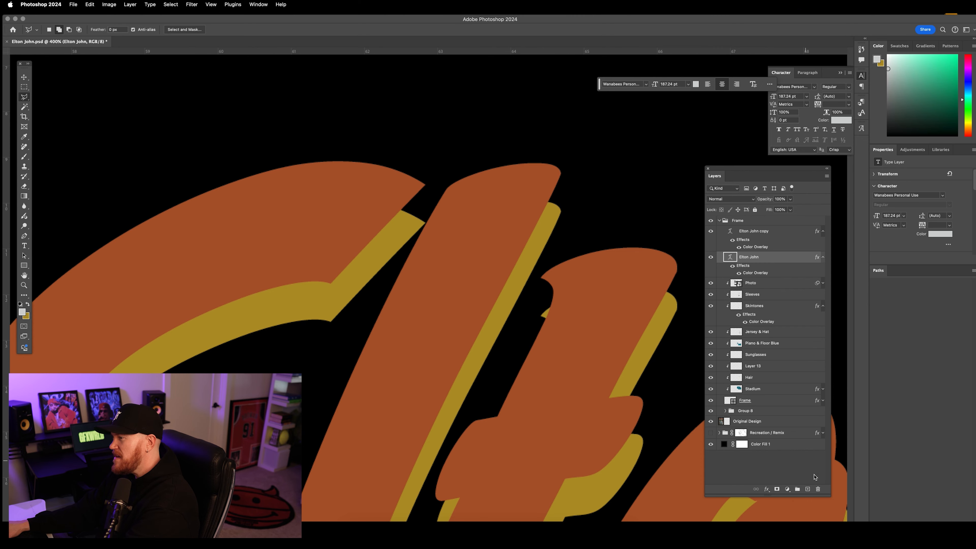
left_click(807, 489)
Outline the gap between the orange and mustard corners at the upper tip of the E with a polygonal selection
left_click(424, 185)
left_click(425, 224)
left_click(368, 227)
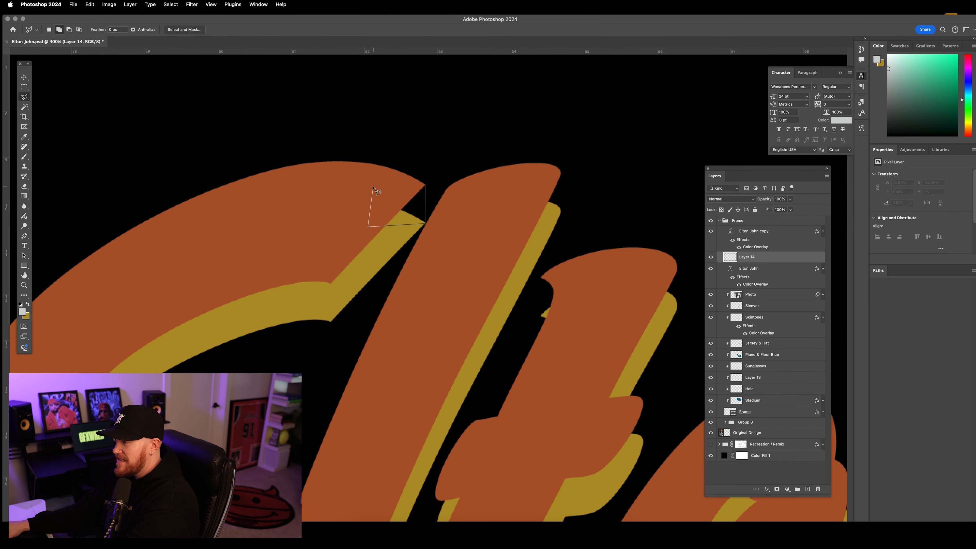
left_click(372, 186)
left_click(425, 185)
Add the gap between the orange and mustard edges at the top of the l to the selection
left_click(561, 173)
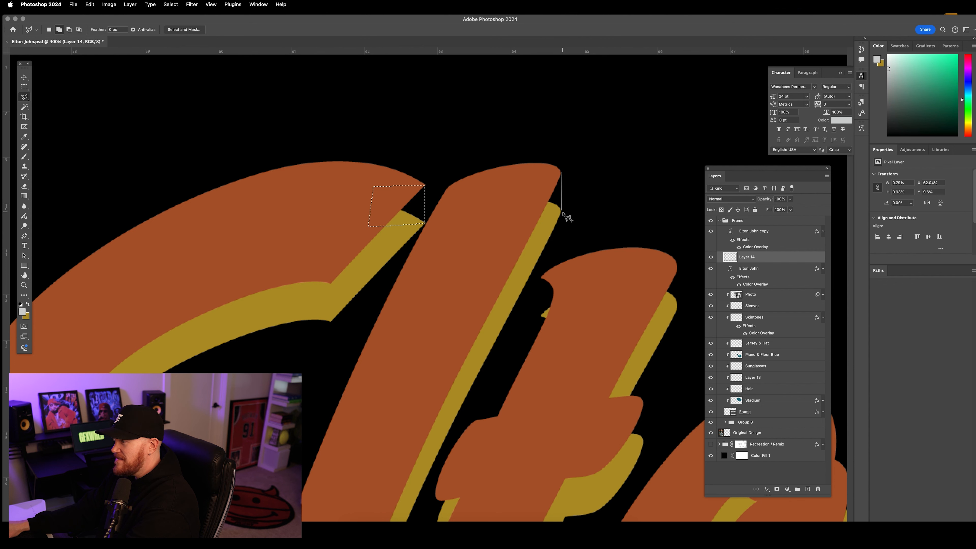
left_click(561, 212)
left_click(504, 207)
left_click(531, 178)
left_click(561, 173)
Add the gap between the orange and mustard edges at the top of the t to the selection
scroll(610, 234, "right", 5)
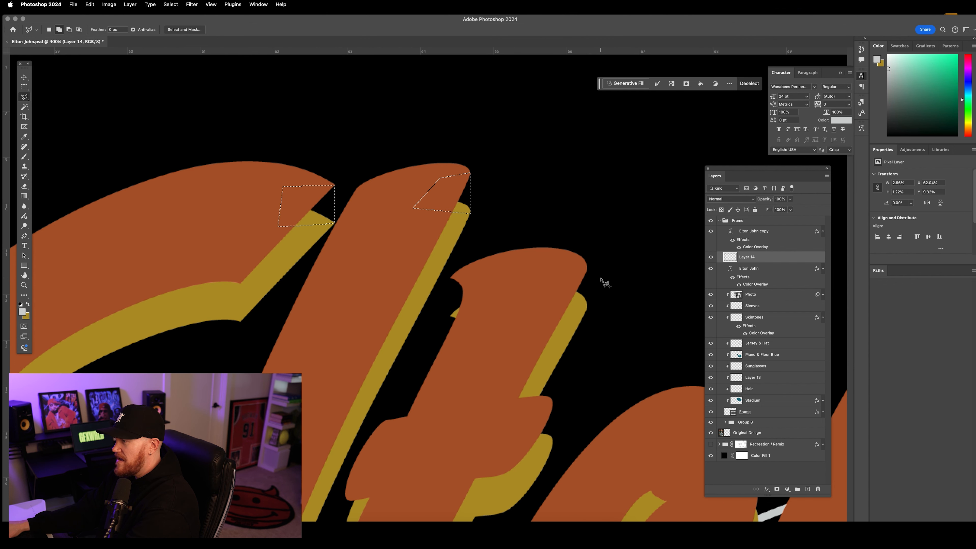
left_click(586, 271)
left_click(587, 307)
left_click(534, 299)
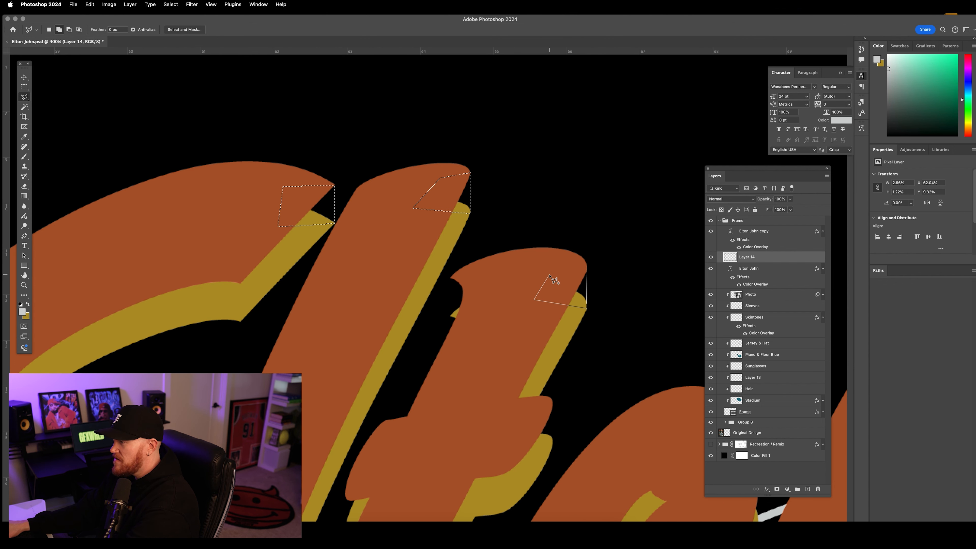
left_click(551, 274)
left_click(586, 270)
Swap mustard to the foreground color, fill the selected letter gaps with it on the new layer, and deselect
left_click(27, 305)
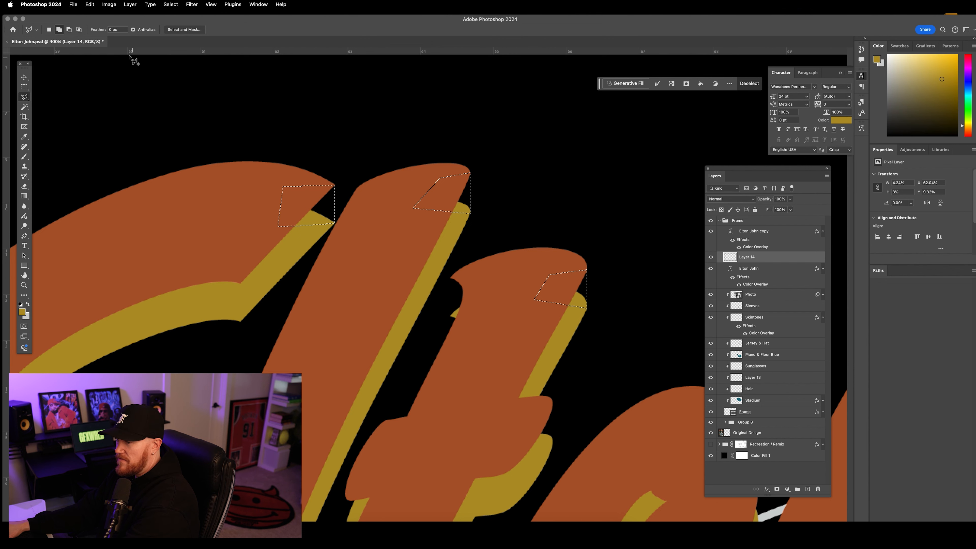
left_click(89, 4)
left_click(93, 121)
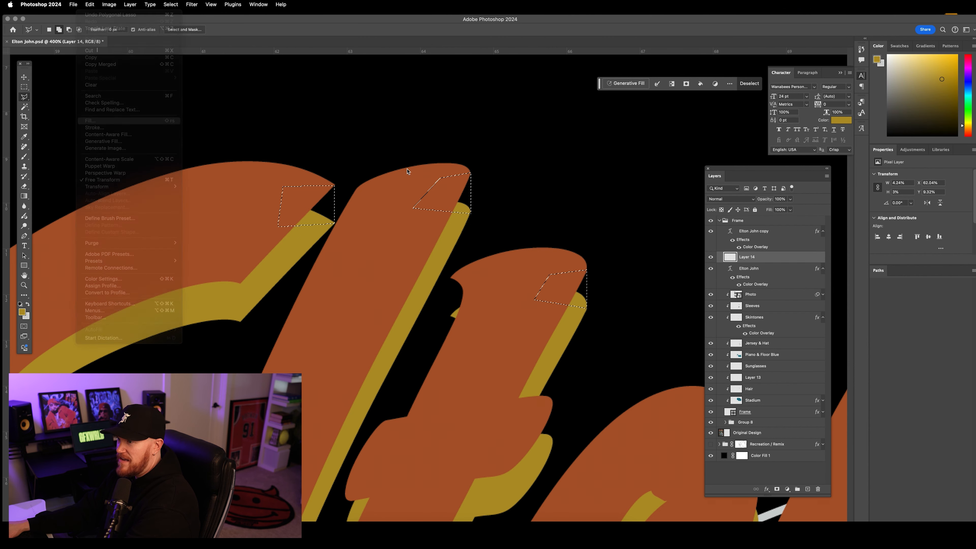
key("Return")
right_click(521, 167)
left_click(530, 170)
key("super+minus")
key("super+minus")
key("super+minus")
key("super+minus")
key("super+minus")
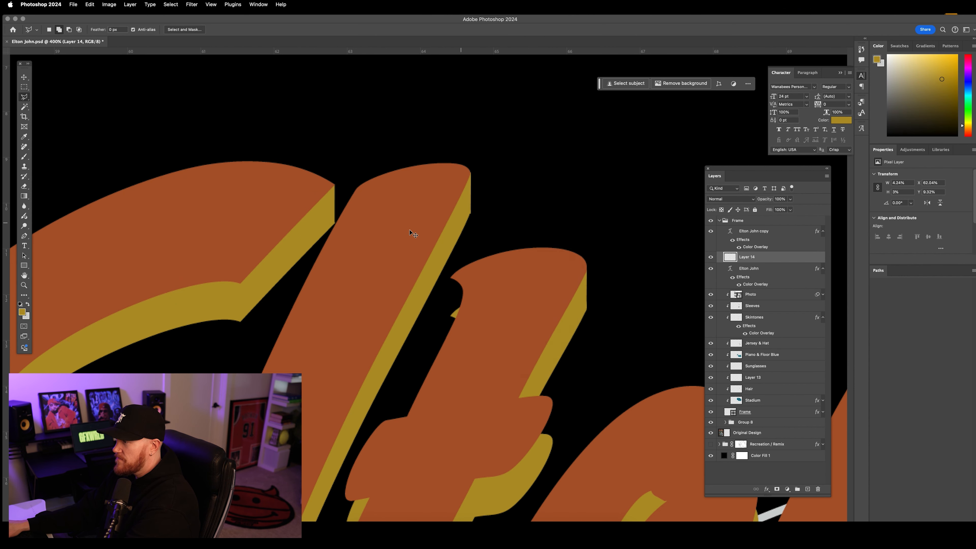
key("super+minus")
key("super+minus")
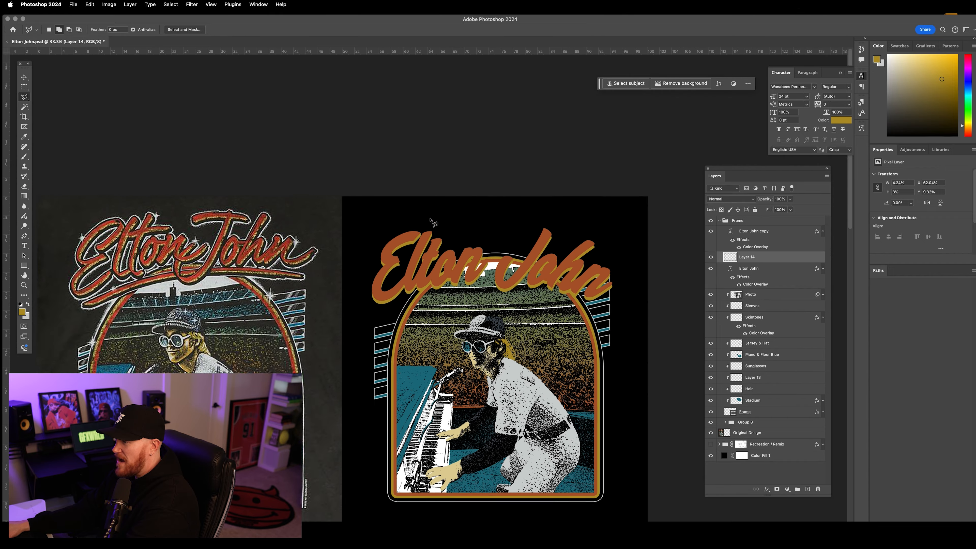
Delete Layer 14, which holds the mustard fills for the letter gaps
scroll(471, 200, "down", 2)
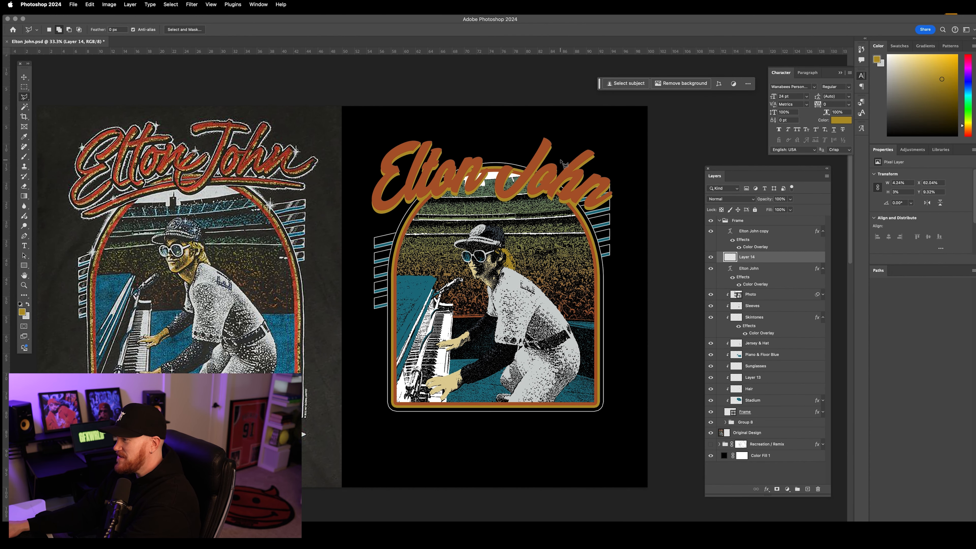
key("Delete")
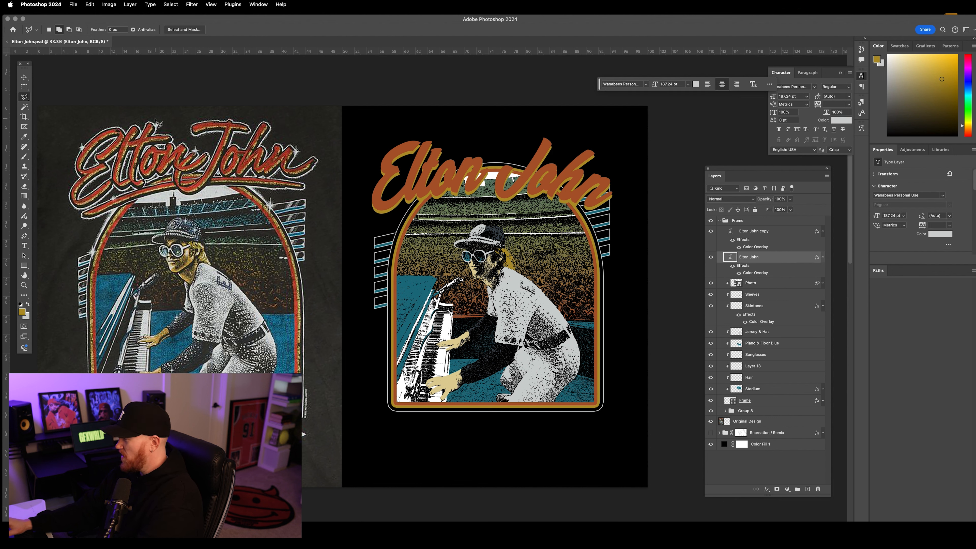
key("v")
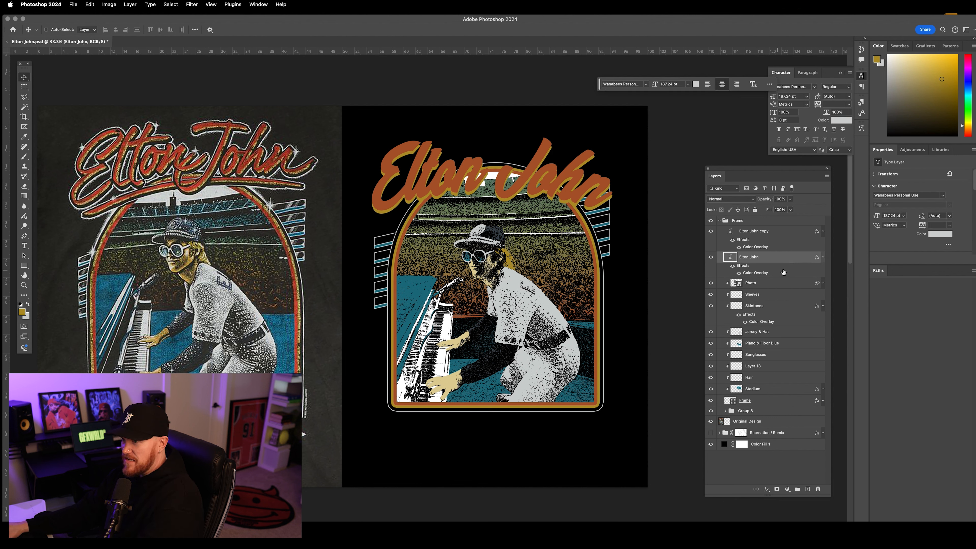
Collapse the effects of both title text layers and duplicate the mustard Elton John layer
left_click(822, 257)
left_click(822, 231)
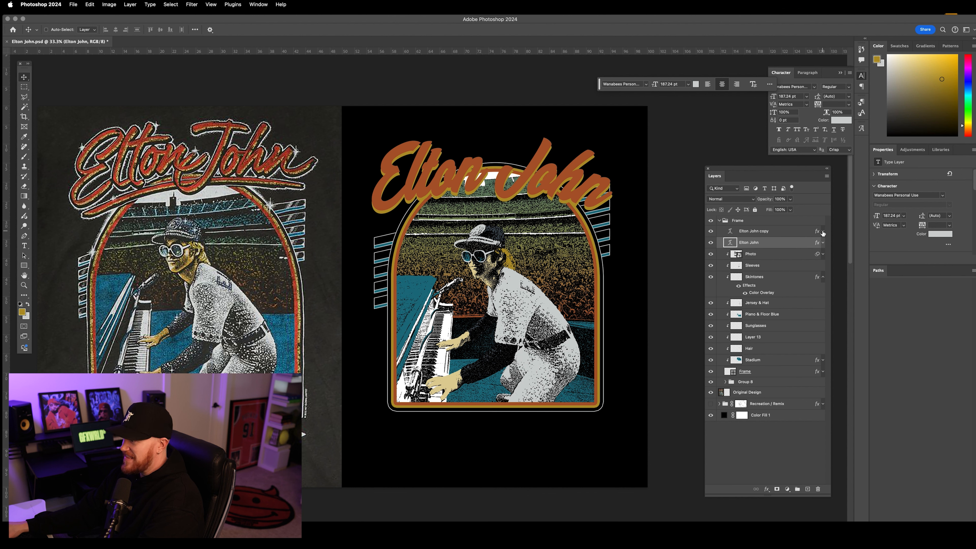
key("super+j")
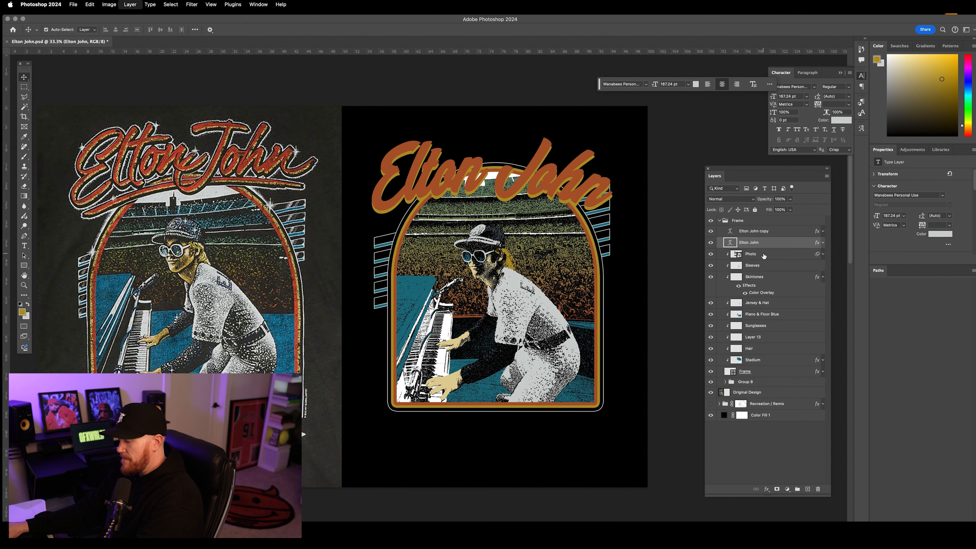
Set the lower Elton John layer's Color Overlay to black (000000) and offset the layer slightly as a shadow beneath the mustard lettering
double_click(777, 255)
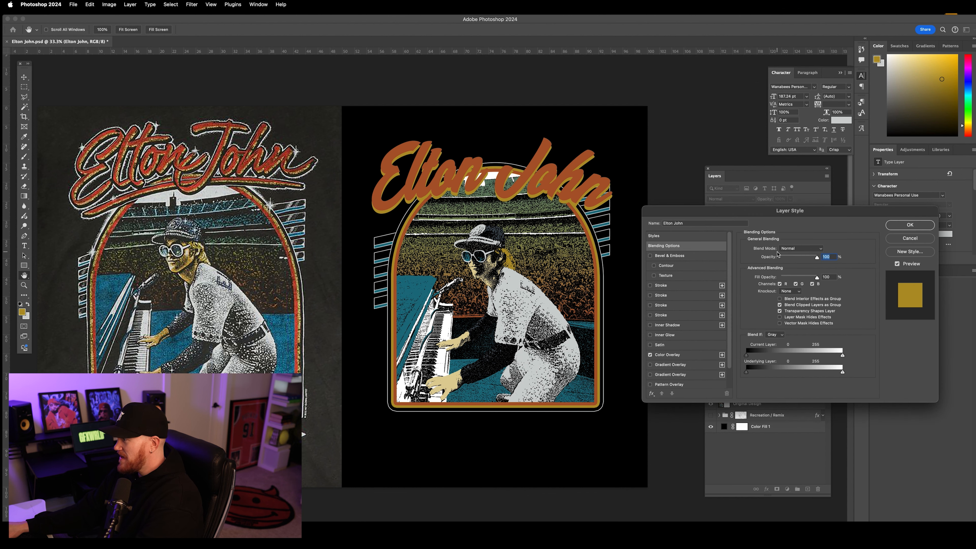
left_click(678, 357)
left_click(821, 250)
left_click(516, 137)
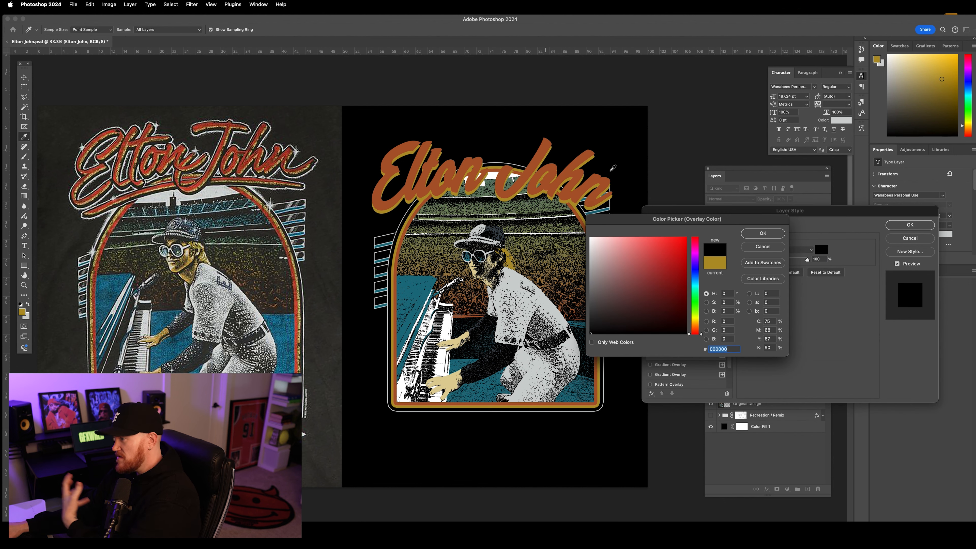
left_click(763, 233)
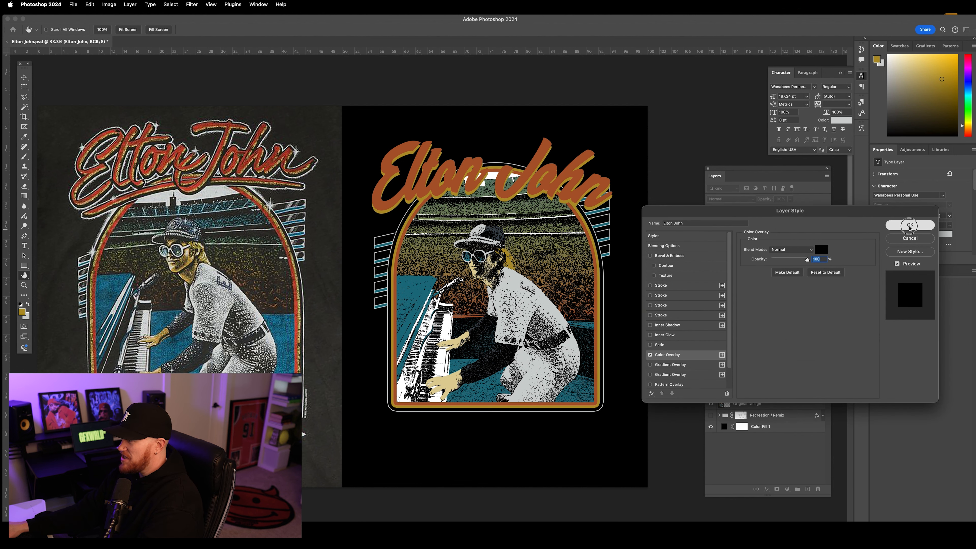
left_click(910, 225)
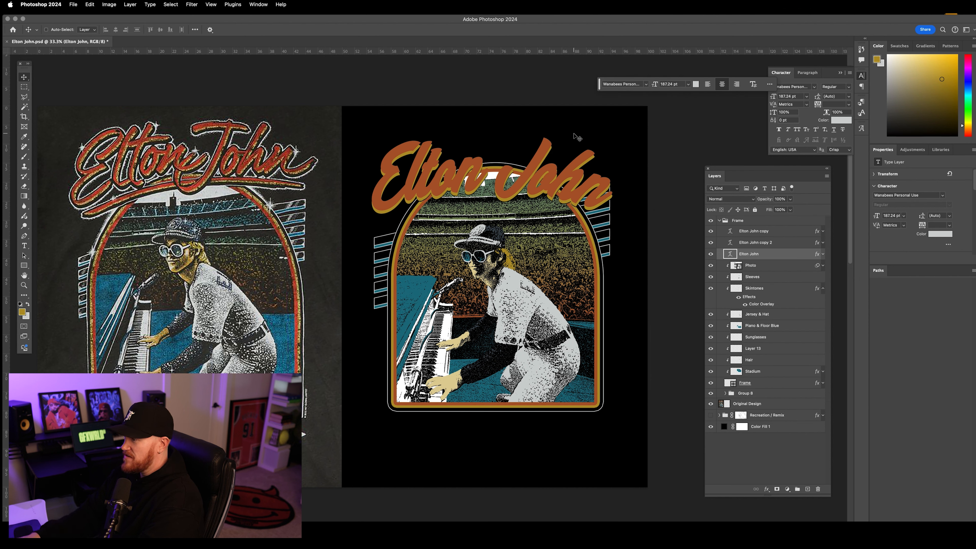
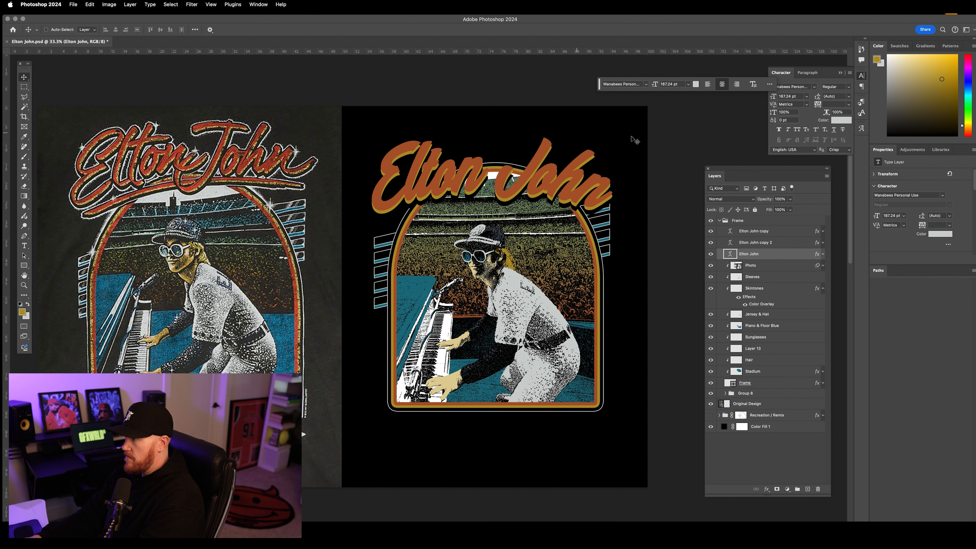
Group the three Elton John text layers and give the group a 21 px outside stroke
left_click(760, 235, "shift")
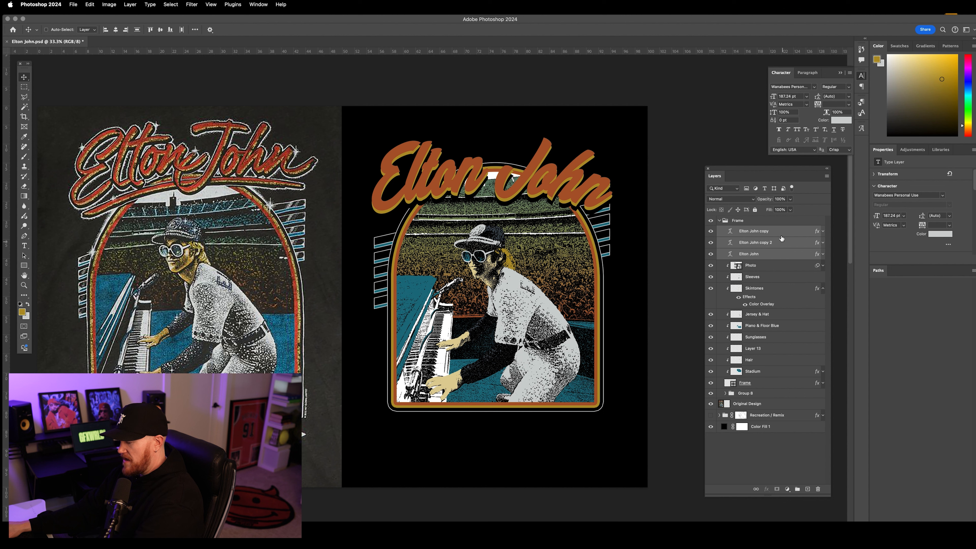
key("super+g")
double_click(769, 231)
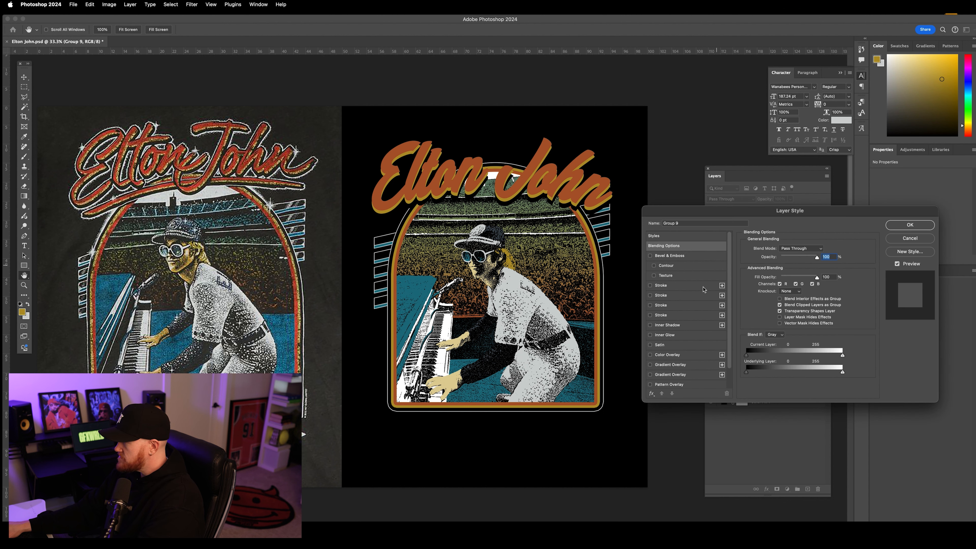
left_click(684, 286)
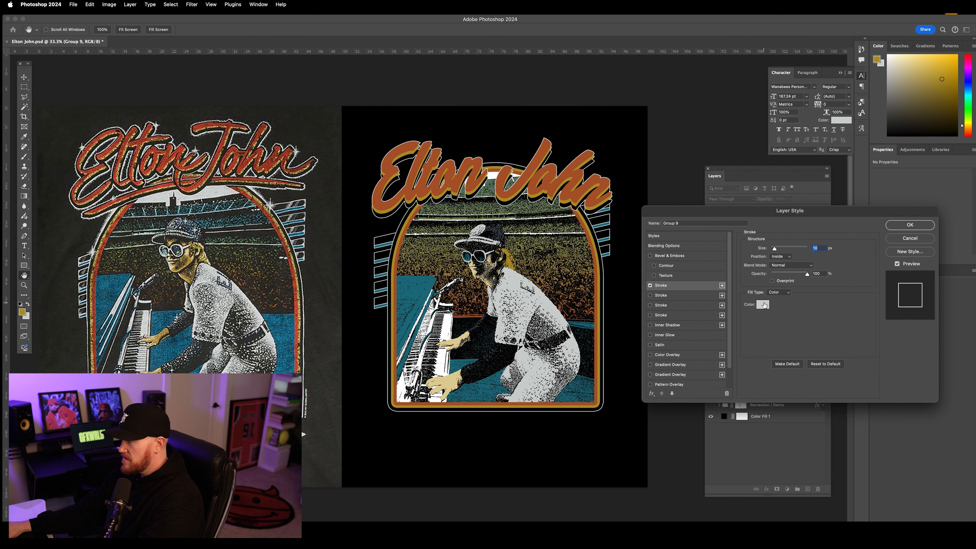
left_click(783, 257)
left_click(781, 248)
left_click_drag(775, 249, 776, 249)
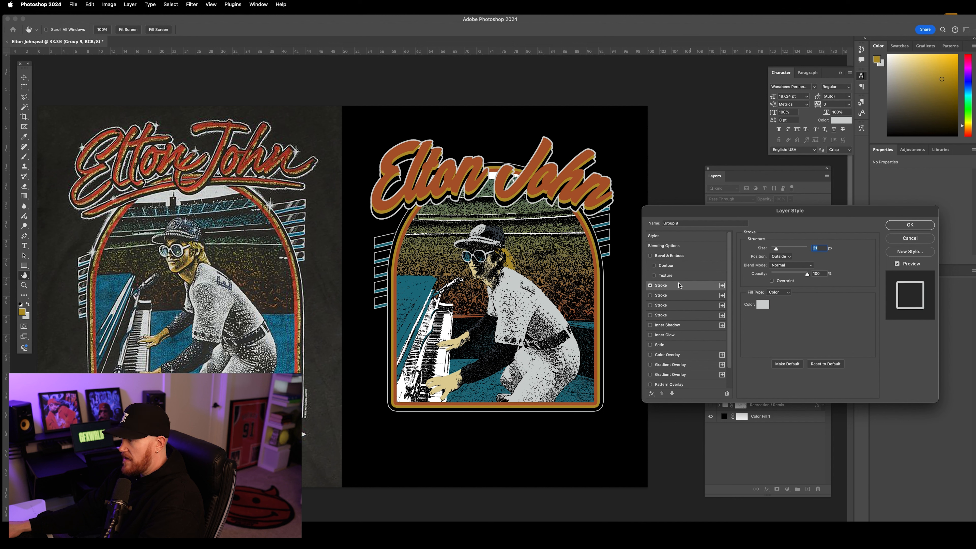
Enable a second stroke on the title group, color the first stroke black (000000) and adjust its size
left_click(674, 297)
left_click(693, 287)
left_click(763, 305)
left_click(593, 131)
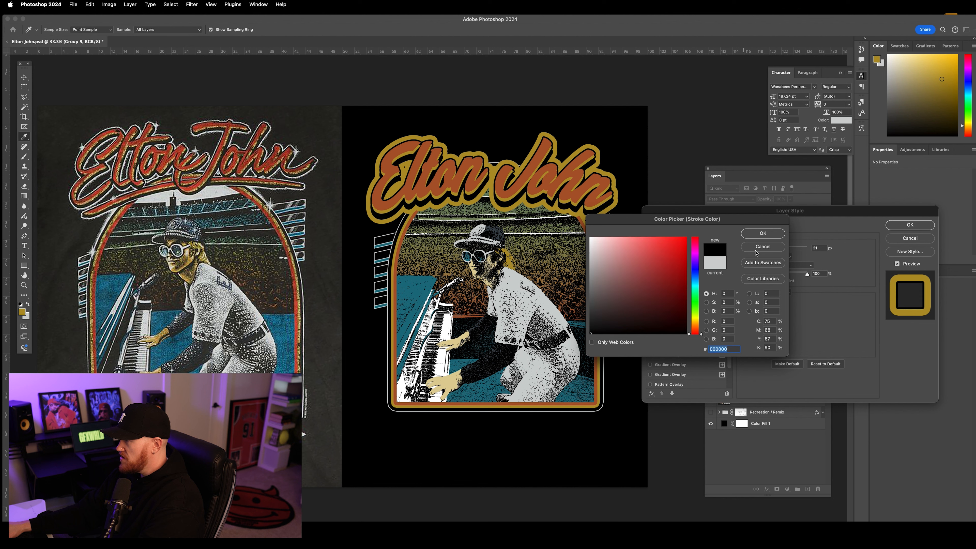
left_click(763, 234)
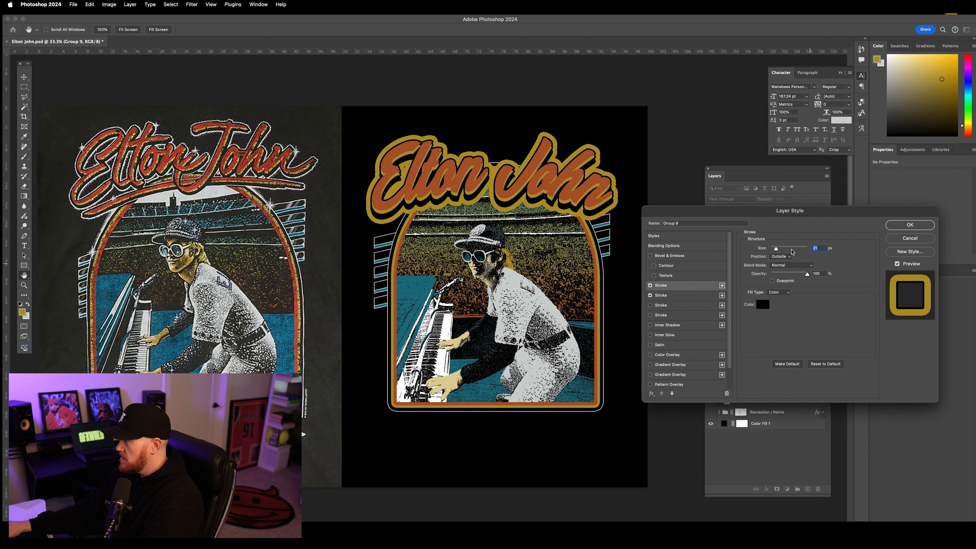
type("10")
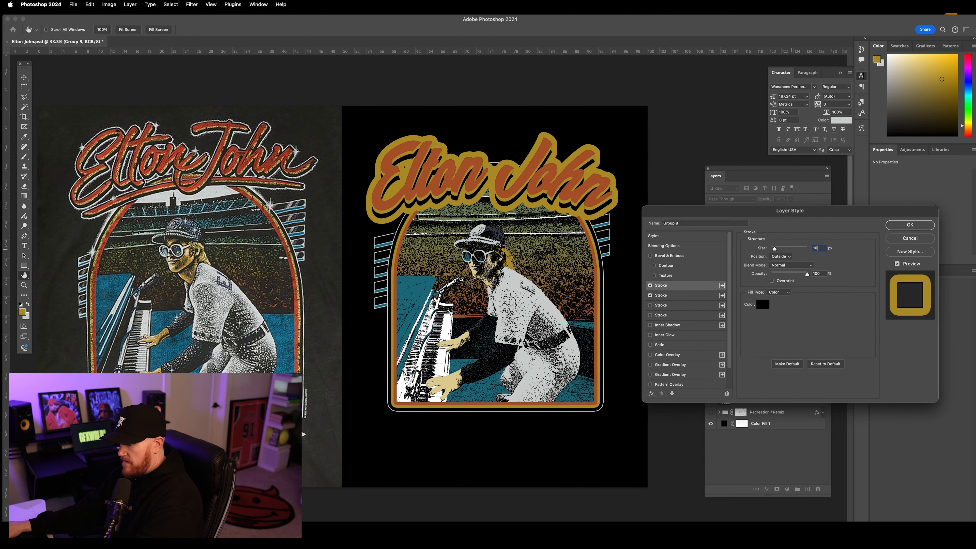
double_click(815, 249)
Set the second stroke to the off-white sampled from the reference title's outline (cfd2d1) with a size of 30 px, and apply the layer style
left_click(688, 295)
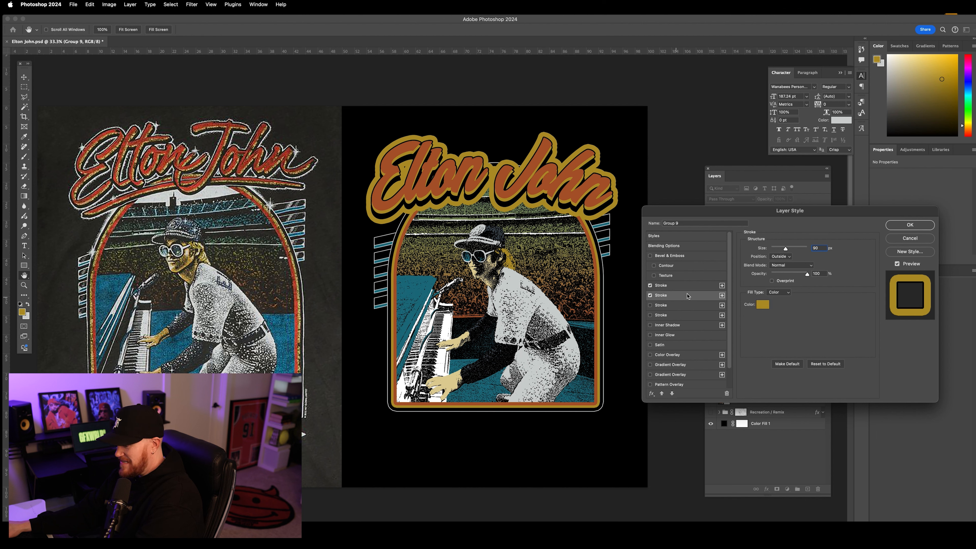
left_click(762, 306)
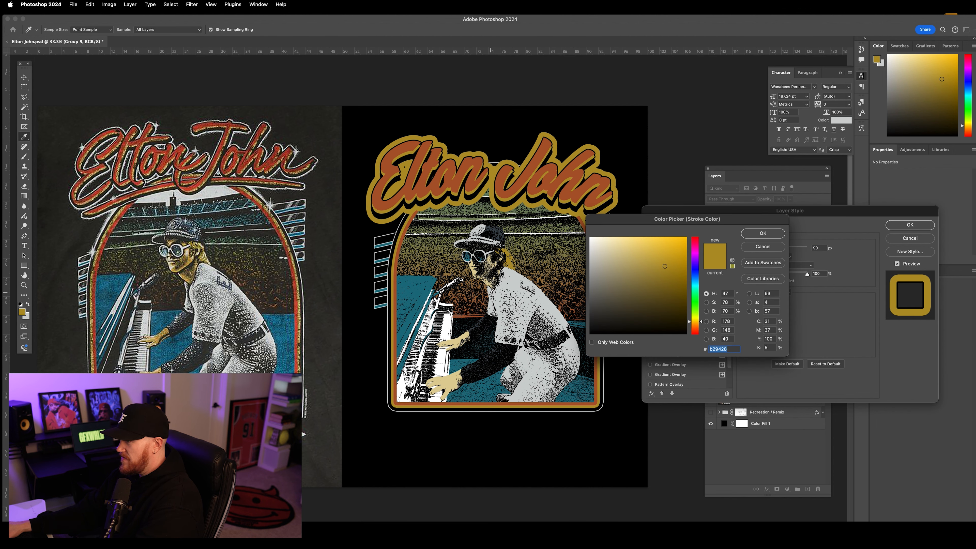
left_click(213, 120)
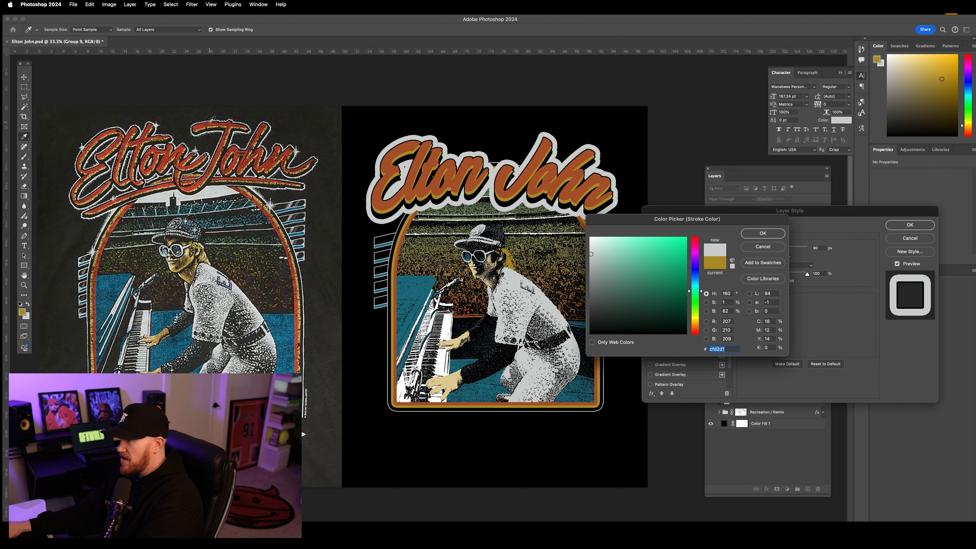
left_click(763, 233)
left_click_drag(784, 248, 778, 250)
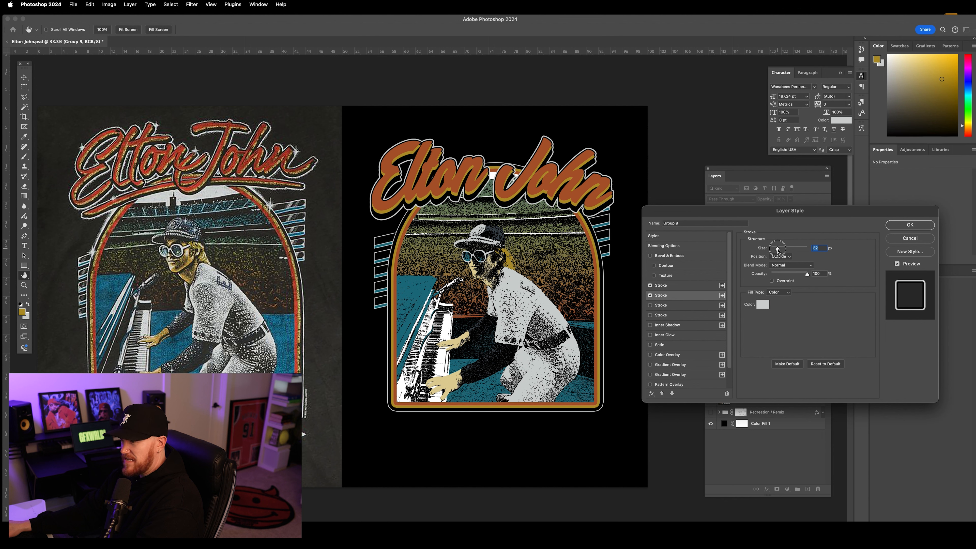
left_click_drag(778, 250, 777, 250)
left_click(691, 294)
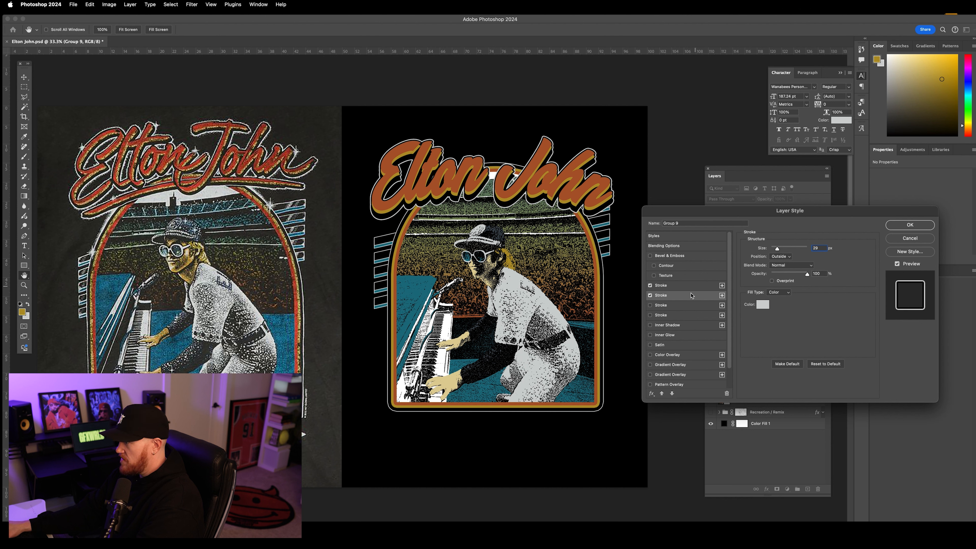
type("30")
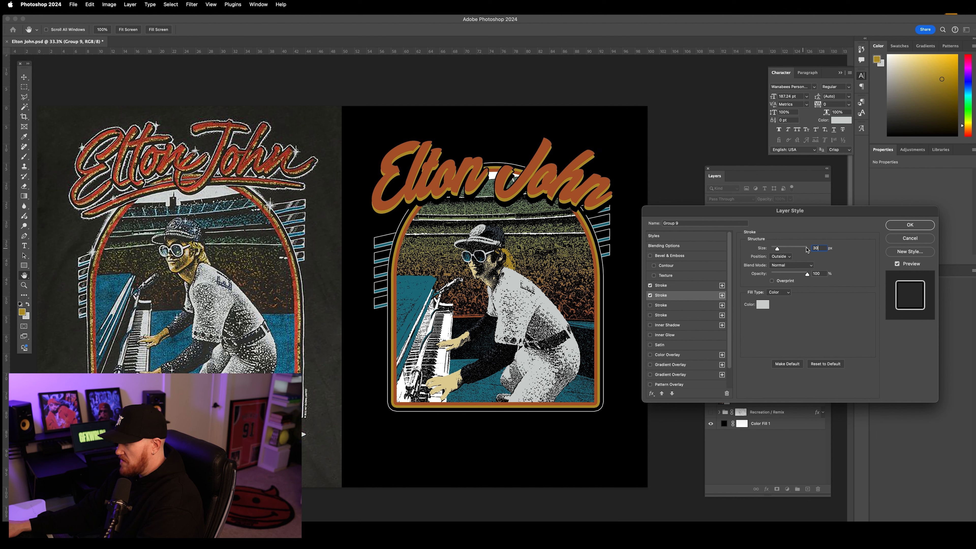
key("Return")
Move the title group slightly right and adjust its height in small nudges so it sits lower over the arch top
key("v")
left_click_drag(575, 173, 578, 169)
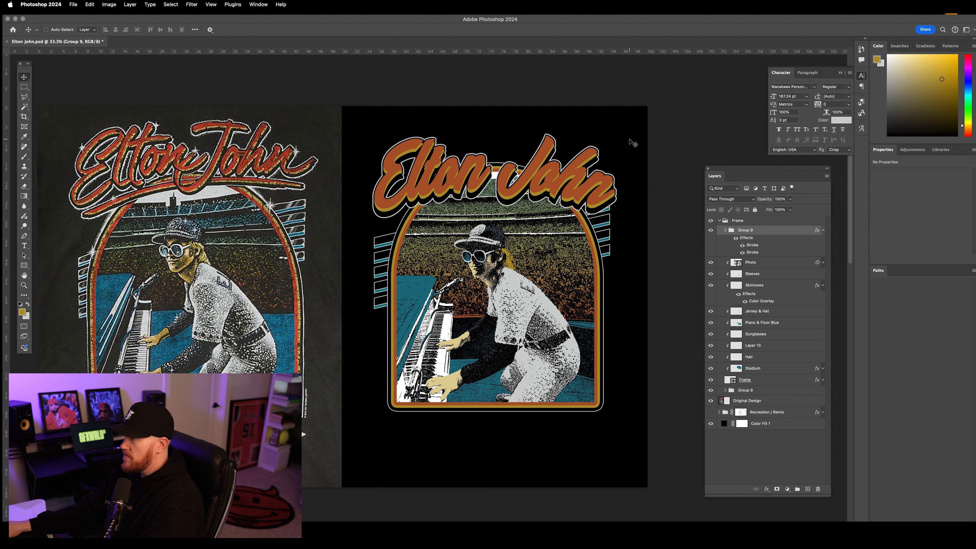
key("shift+Up")
key("shift+Up")
key("shift+Down")
key("shift+Down")
key("shift+Down")
key("shift+Down")
key("shift+Down")
key("shift+Down")
key("shift+Down")
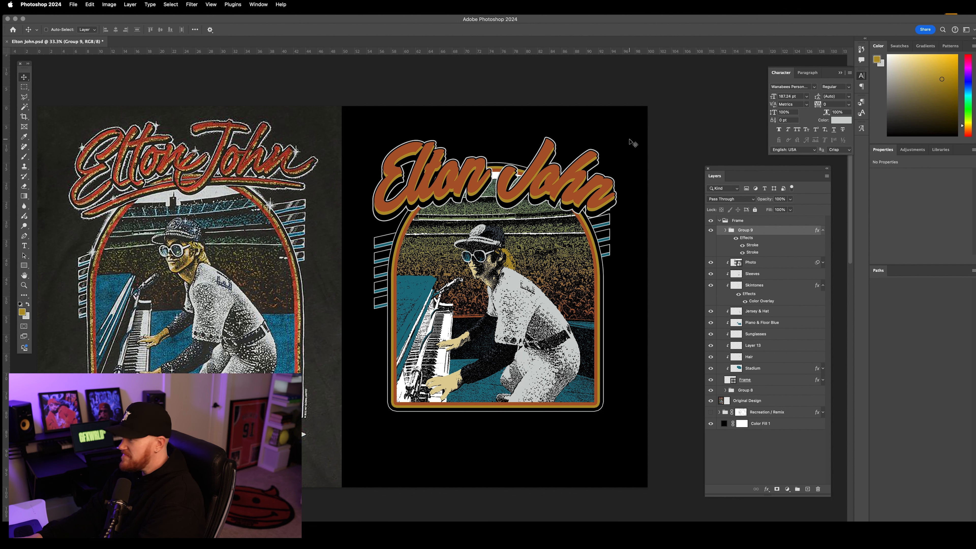
key("shift+Down")
key("shift+Down")
key("shift+Down")
key("shift+Down")
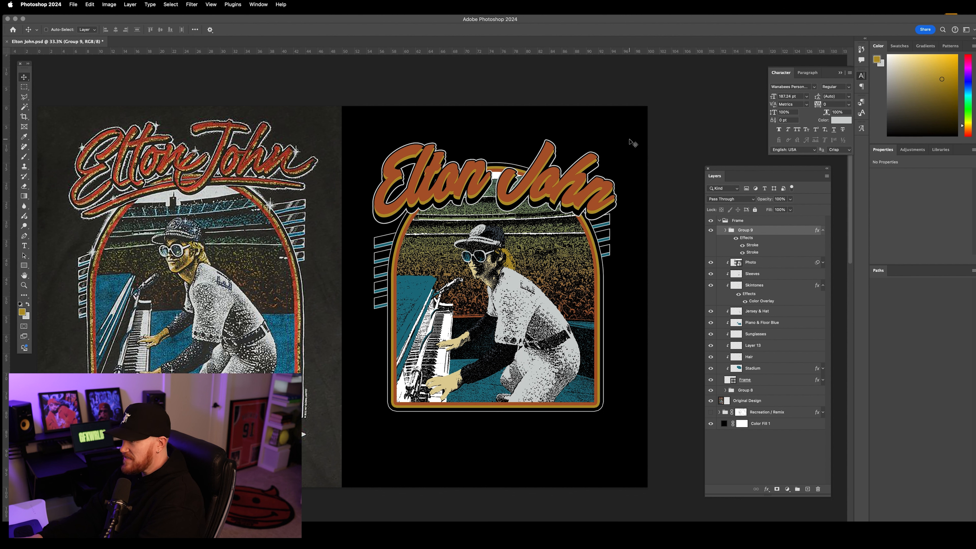
key("shift+Down")
key("shift+Down")
key("shift+Down")
key("shift+Up")
key("shift+Up")
key("shift+Up")
key("shift+Up")
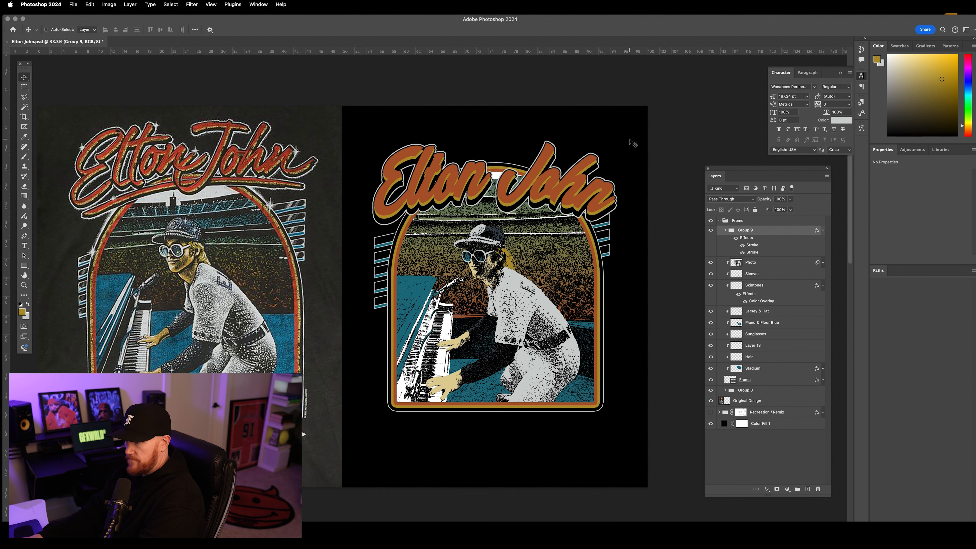
key("shift+Up")
key("shift+Up")
key("shift+Up")
key("shift+Down")
key("shift+Down")
key("shift+Up")
key("shift+Up")
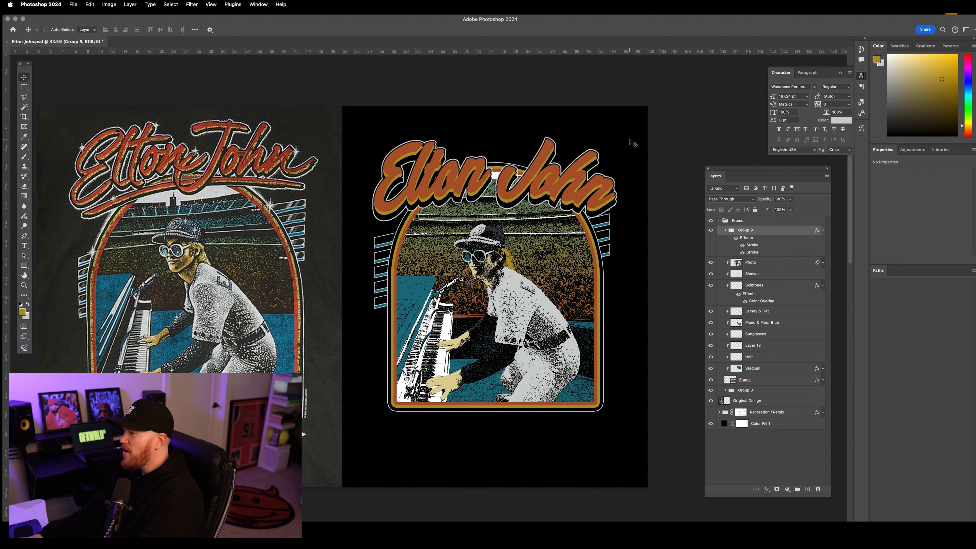
key("shift+Down")
key("shift+Down")
key("shift+Down")
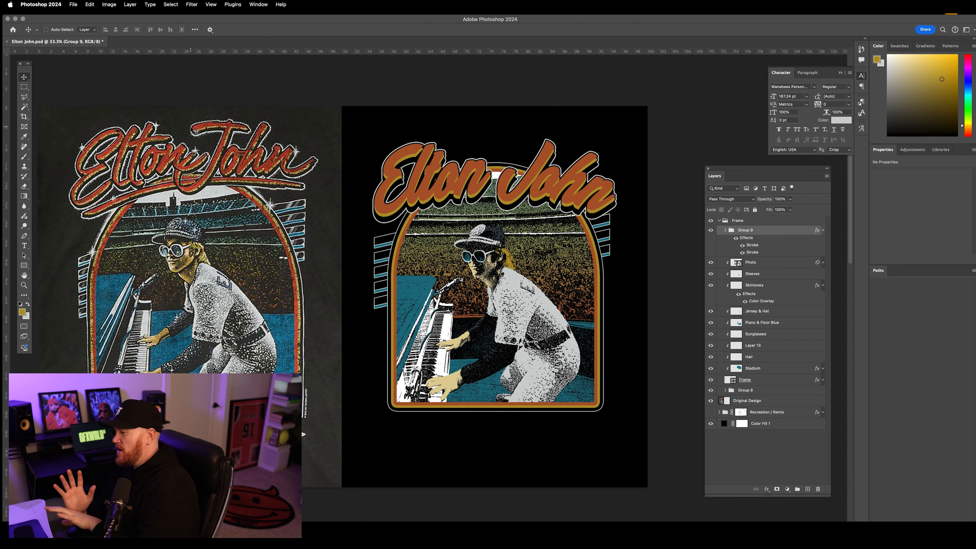
Lasso around the title in the reference design and undo that selection
left_click(24, 97)
left_click(55, 103)
mouse_move(152, 133)
left_mouse_down()
mouse_move(80, 151)
mouse_move(74, 198)
mouse_move(301, 184)
mouse_move(269, 124)
left_mouse_up()
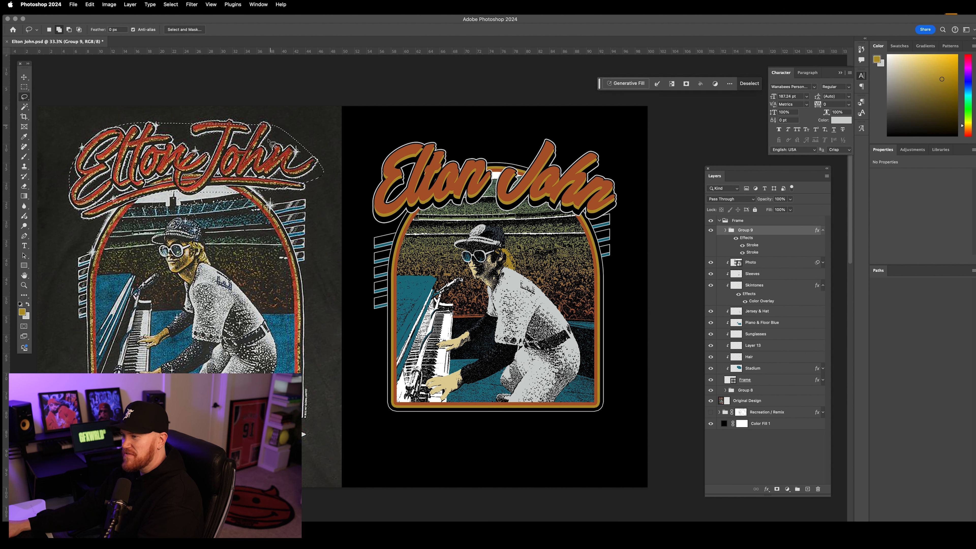
key("super+z")
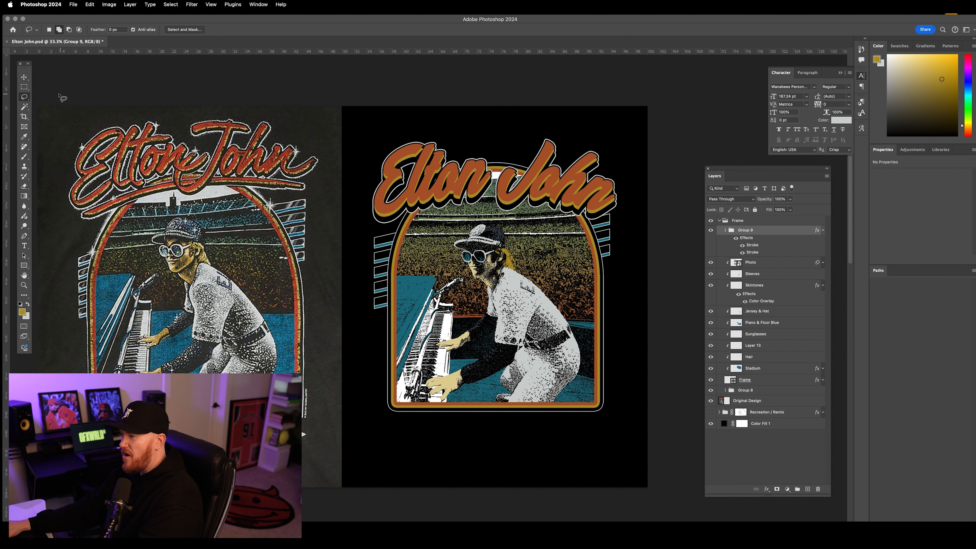
Shift the title group slightly right to fine-tune its horizontal position over the arch
left_click(24, 78)
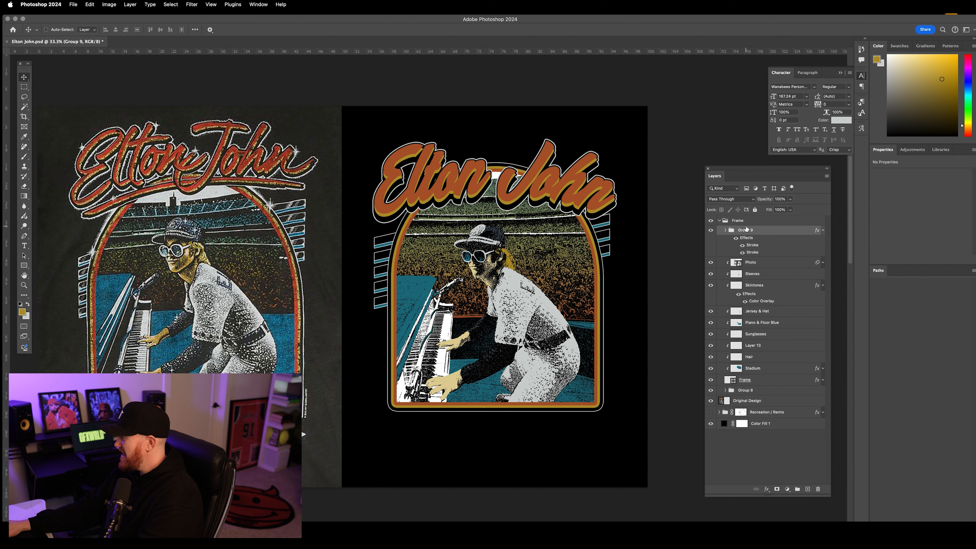
left_click_drag(557, 197, 573, 194)
key("shift+Left")
key("shift+Left")
key("shift+Left")
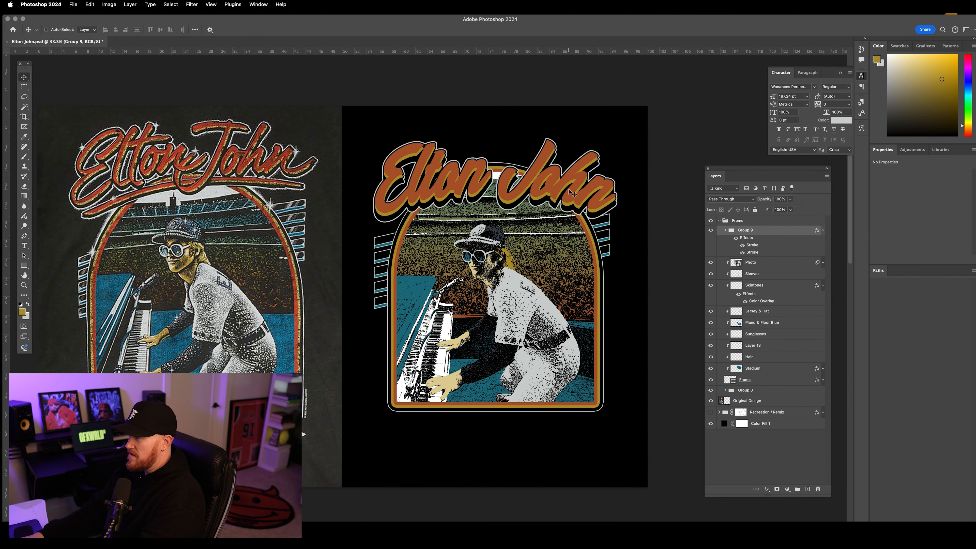
key("shift+Left")
key("shift+Left")
key("shift+Right")
key("shift+Right")
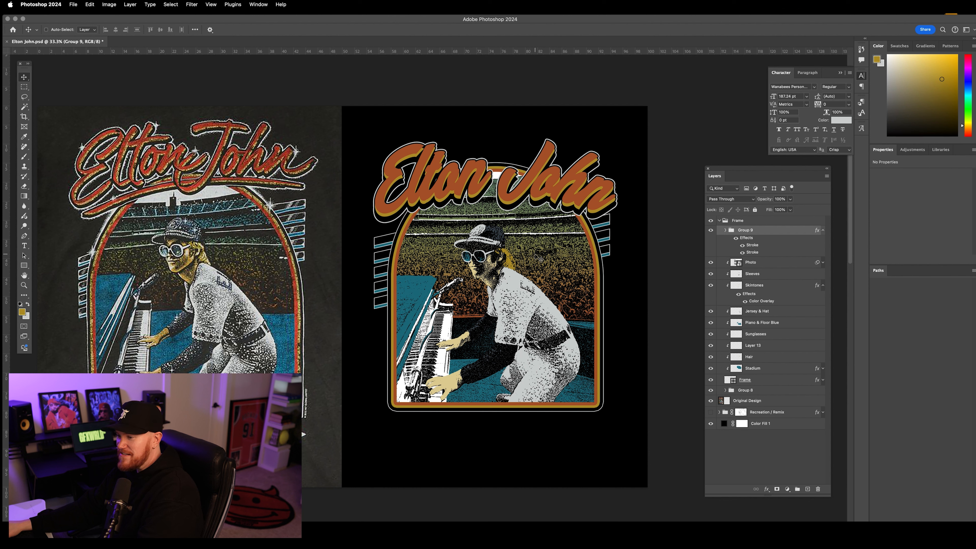
Hide the Frame group, show the Recreation / Remix group and pick up the type settings of its LOS ANGELES lettering
key("t")
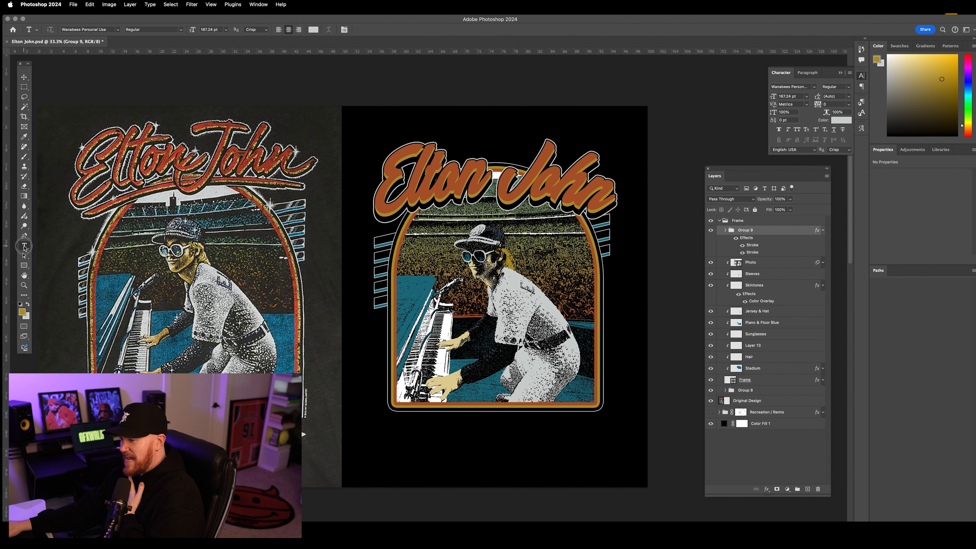
left_click(720, 221)
left_click(710, 221)
left_click(710, 231)
left_click(711, 243)
left_click(710, 232)
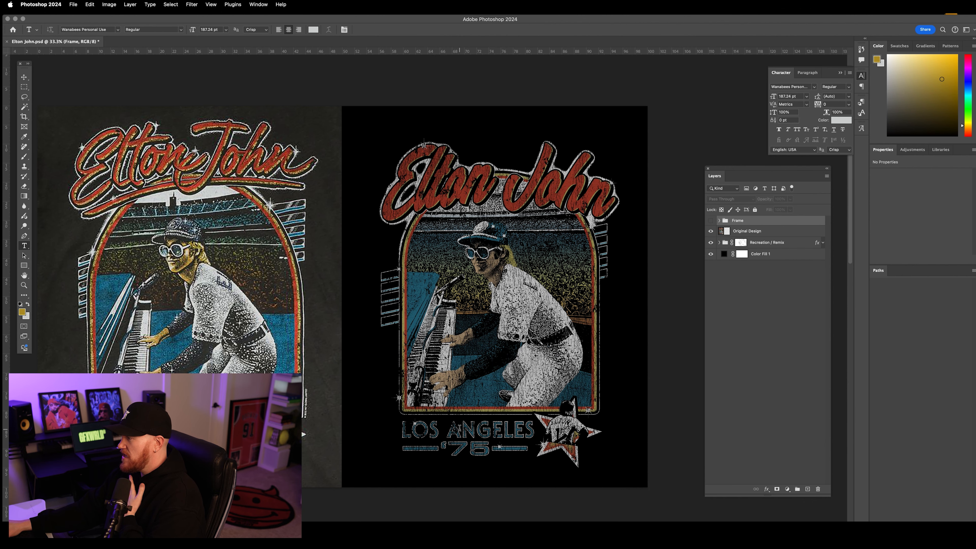
left_click(459, 428)
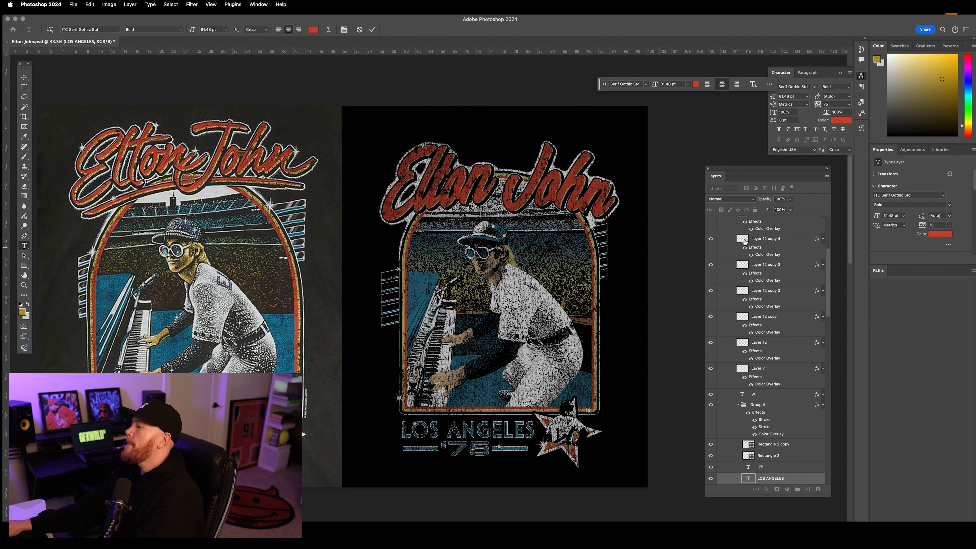
Hide the Recreation / Remix group, show the Frame group again and select the title group inside it
scroll(727, 254, "up", 5)
left_click(718, 242)
left_click(718, 242)
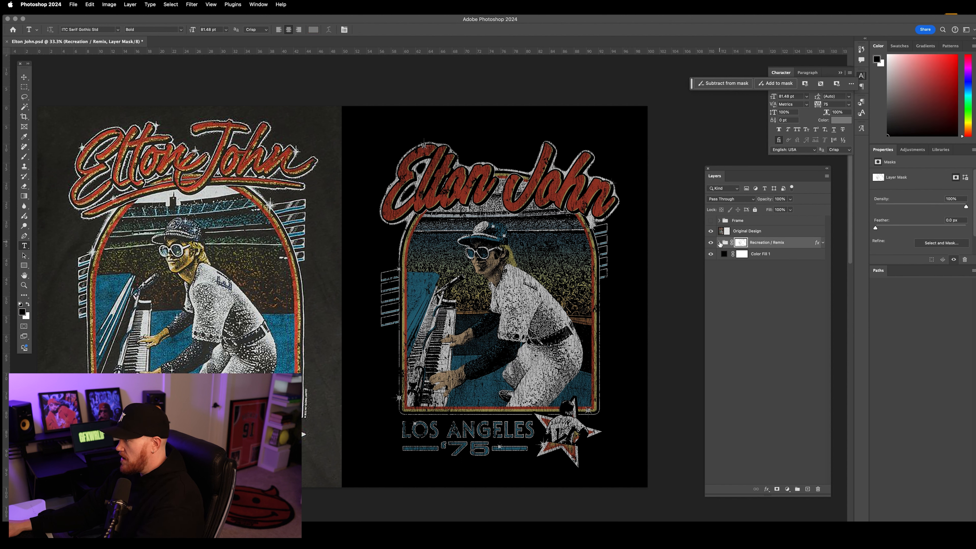
left_click(711, 242)
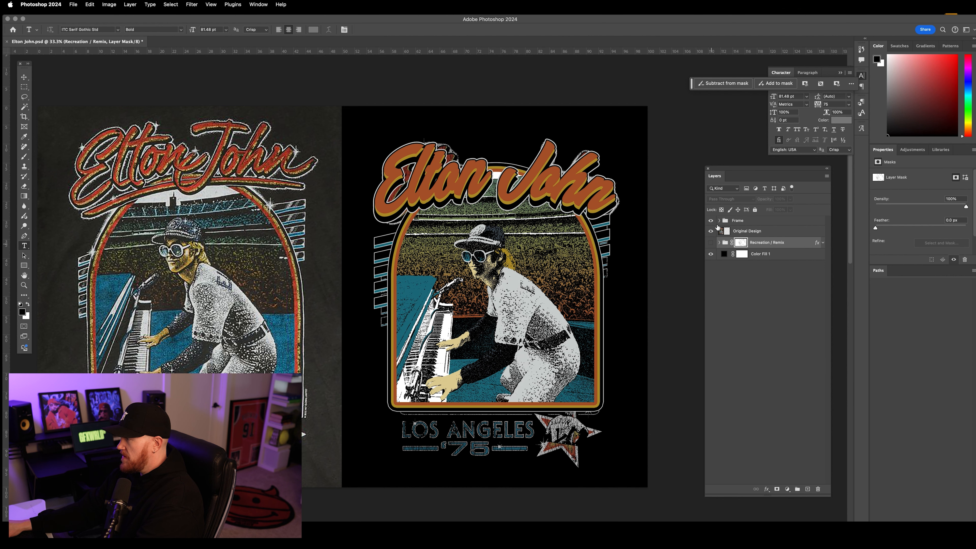
left_click(720, 221)
left_click(749, 231)
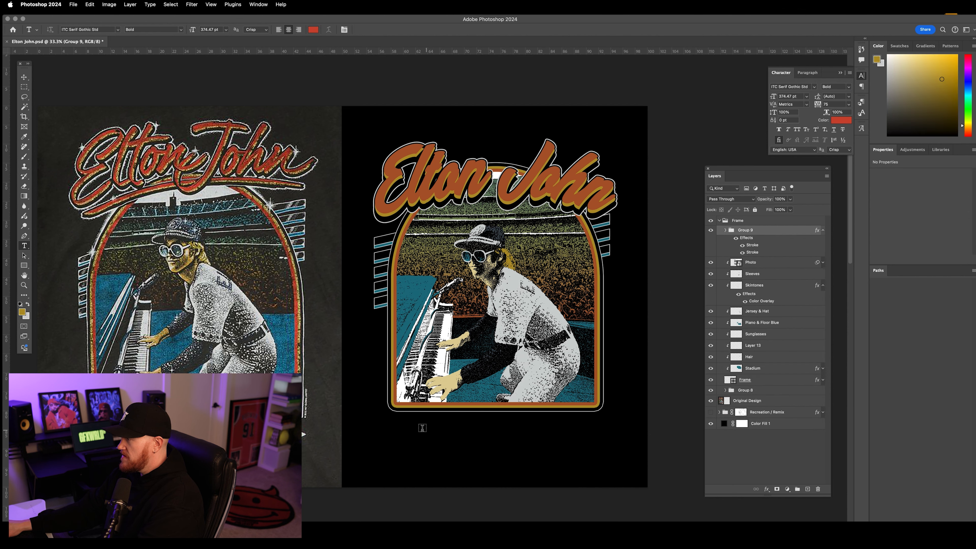
Add the text LOS ANGELES below the frame in ITC Serif Gothic Std Bold
left_click(406, 435)
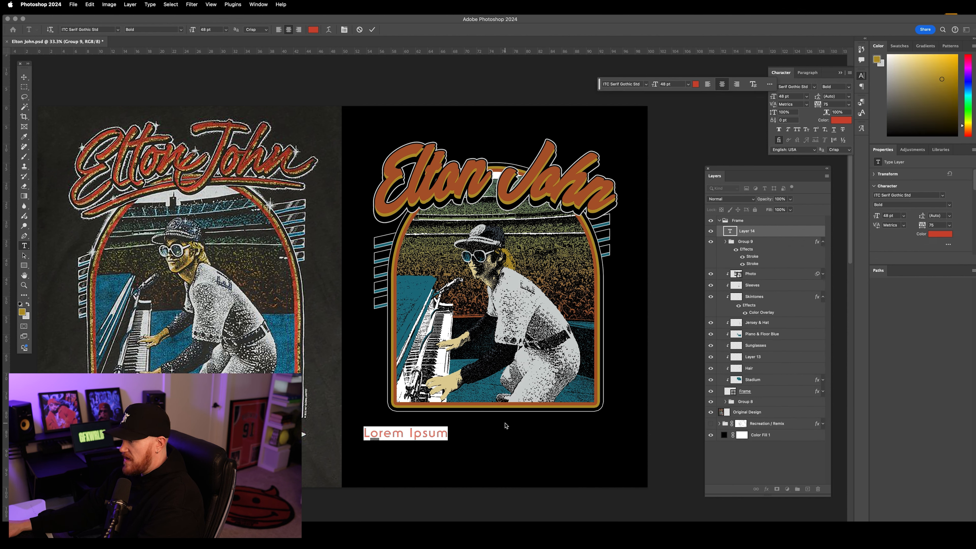
type("LOS ")
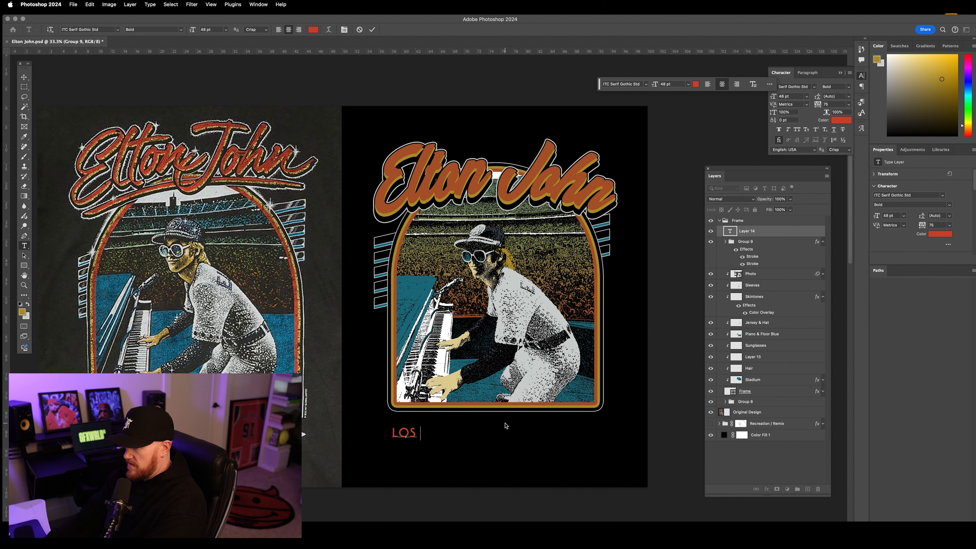
type("ANGELES")
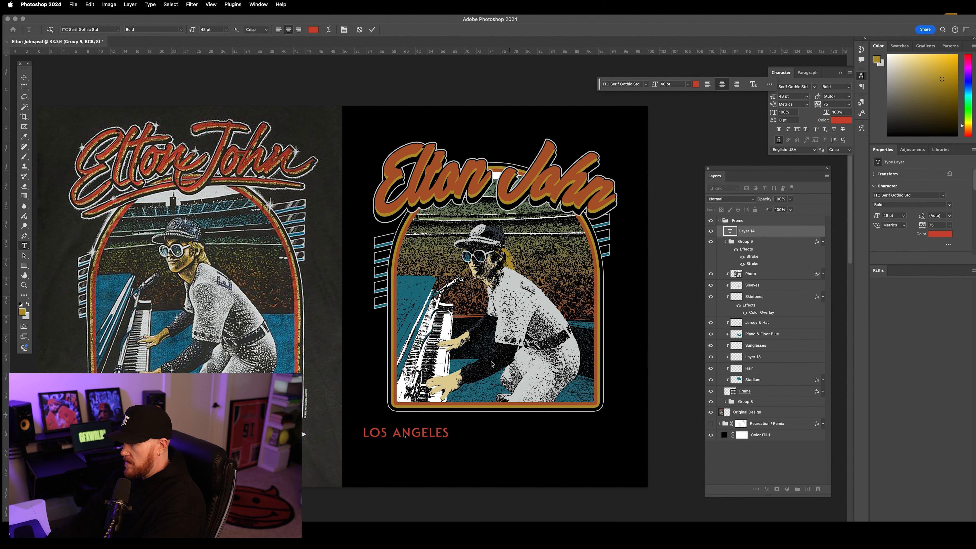
Move the LOS ANGELES text just under the frame's lower edge and scale it up to about two thirds of the frame width
left_click(24, 80)
left_click_drag(382, 398, 416, 389)
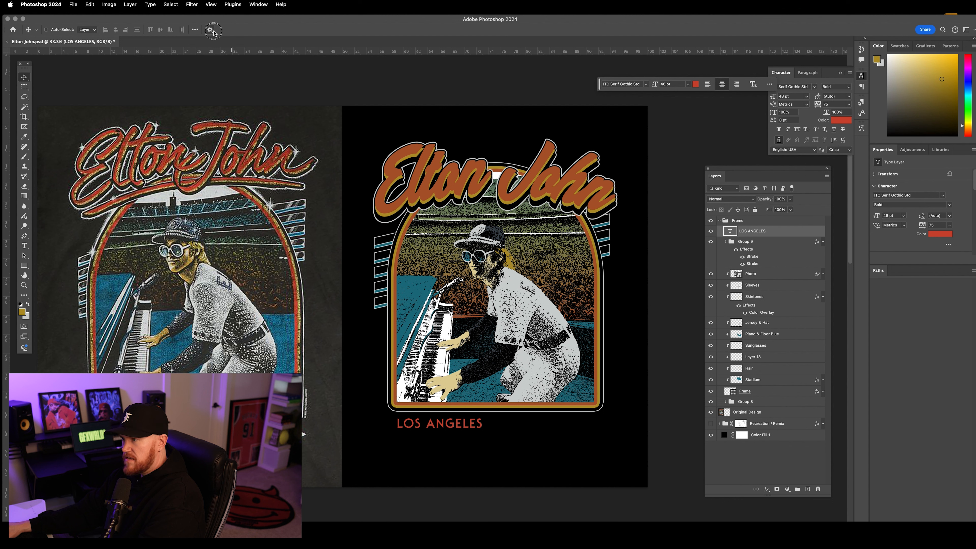
key("super+t")
left_click_drag(484, 426, 540, 438)
key("Return")
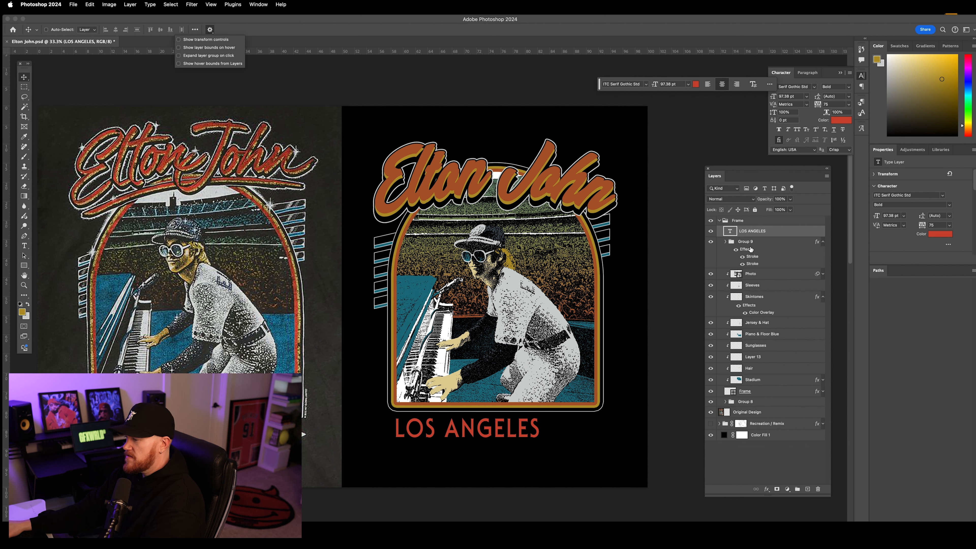
Give the LOS ANGELES text a teal colour overlay sampled from the blue area beside the piano
double_click(782, 234)
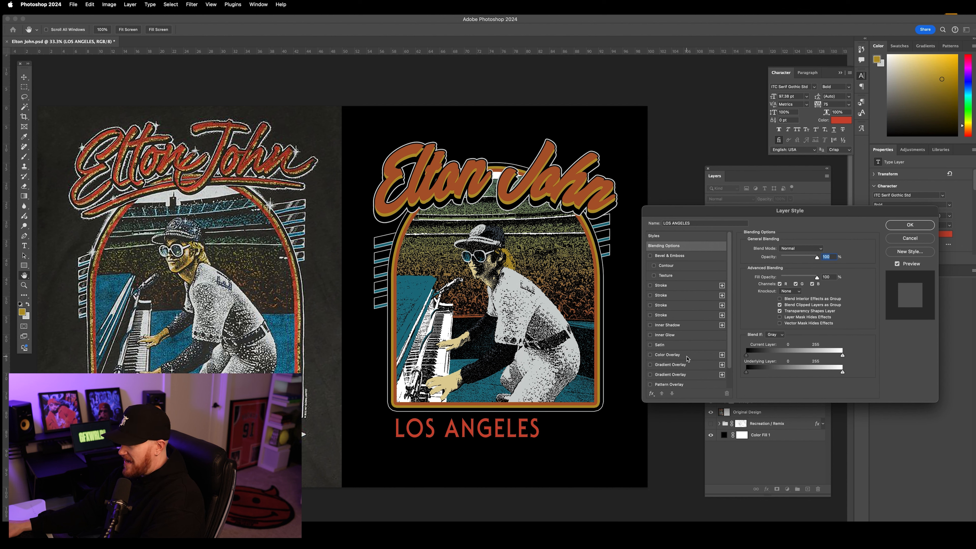
left_click(692, 356)
left_click(816, 249)
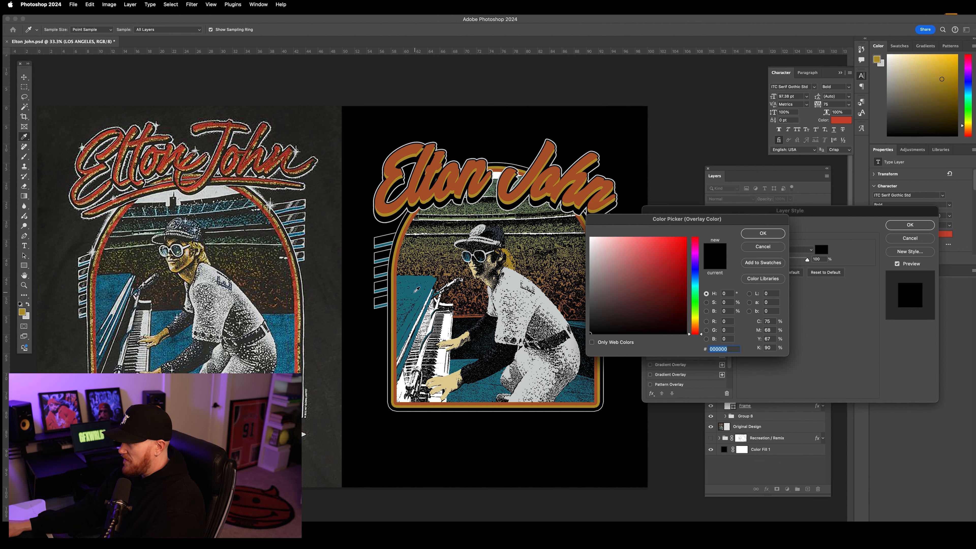
left_click(414, 292)
left_click(751, 233)
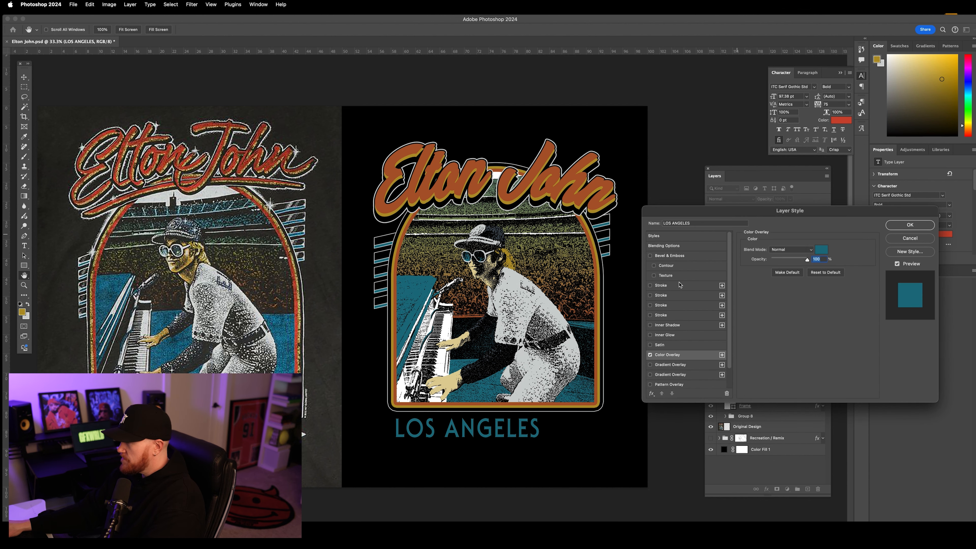
Add a black stroke and a second off-white stroke to the LOS ANGELES text, and fine-tune the second stroke's size
left_click(693, 287)
left_click(760, 306)
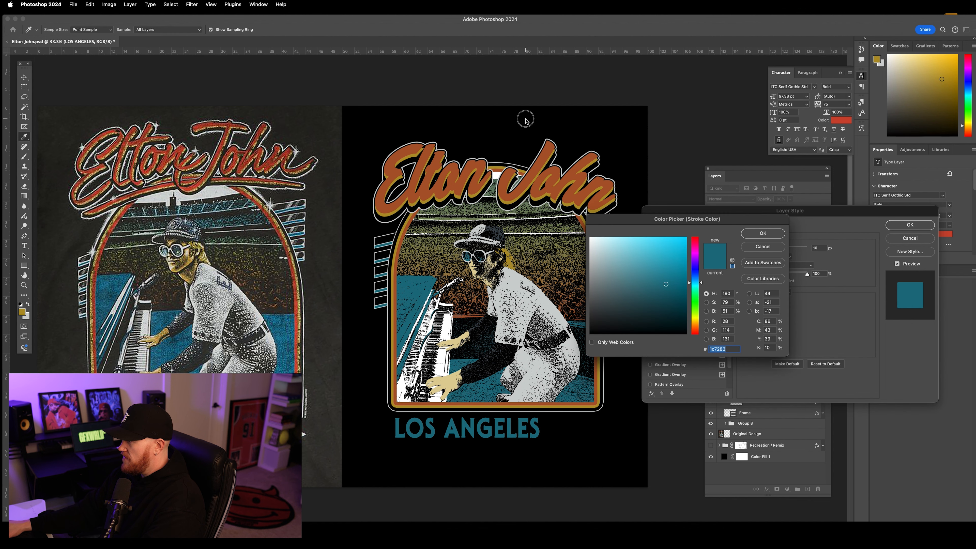
type("000000")
key("Return")
left_click(671, 295)
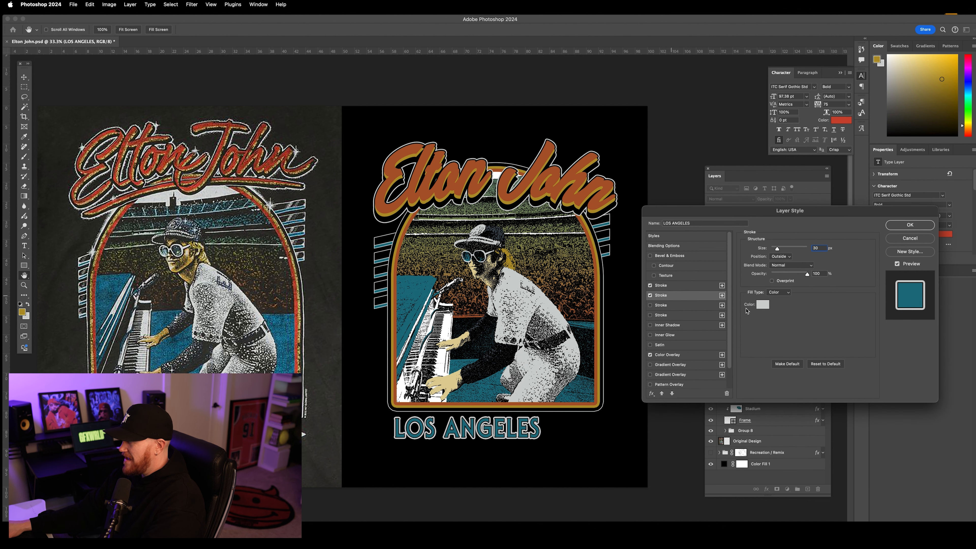
left_click(759, 306)
left_click(763, 233)
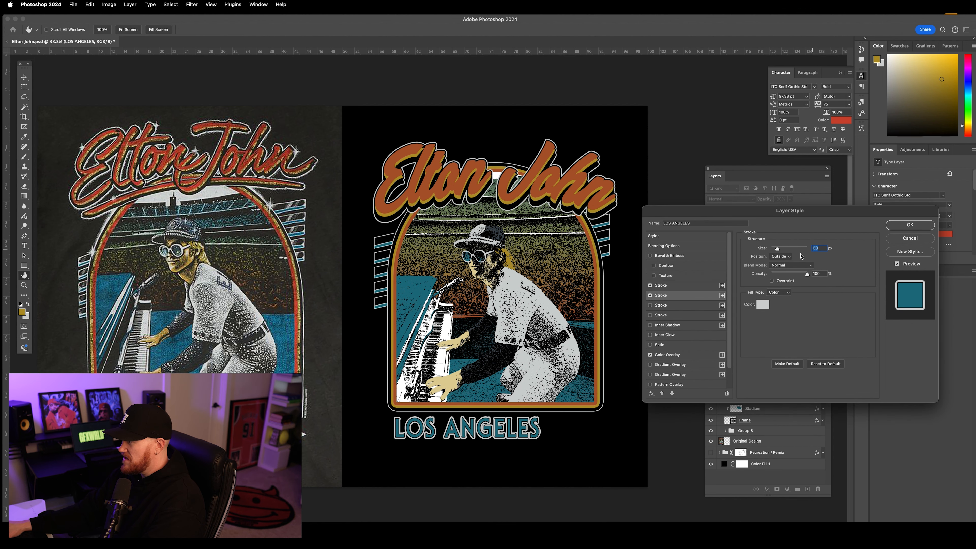
left_click_drag(777, 249, 776, 250)
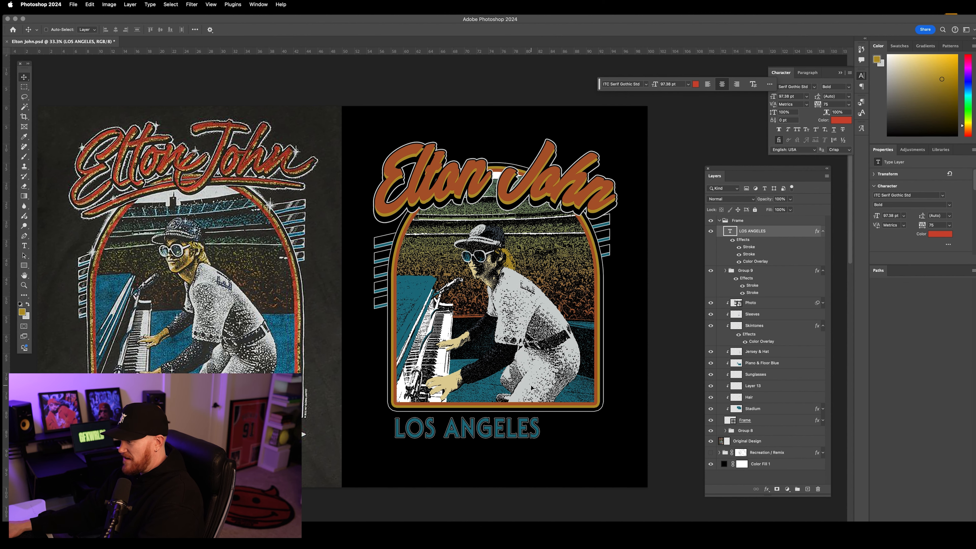
Show transform controls and duplicate the LOS ANGELES text straight below the original
left_click(210, 31)
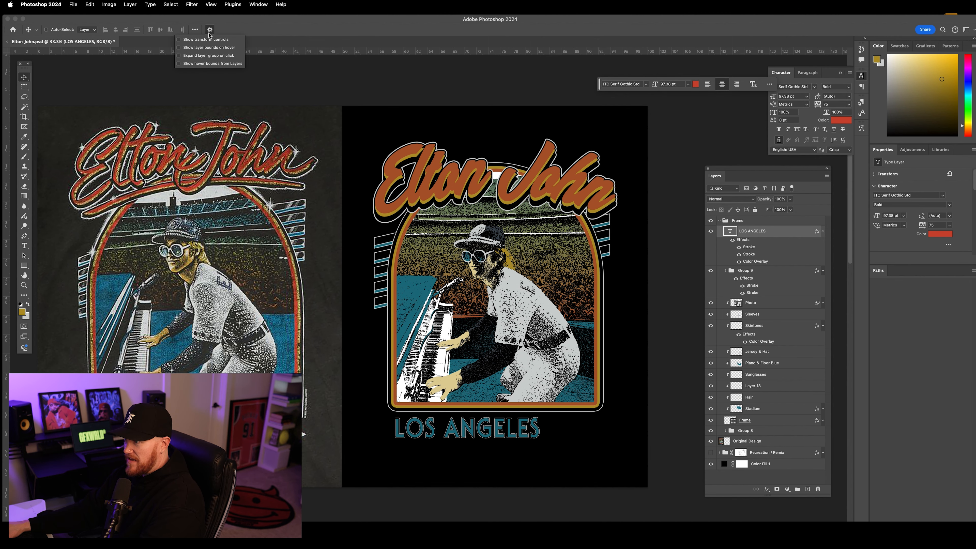
left_click(178, 39)
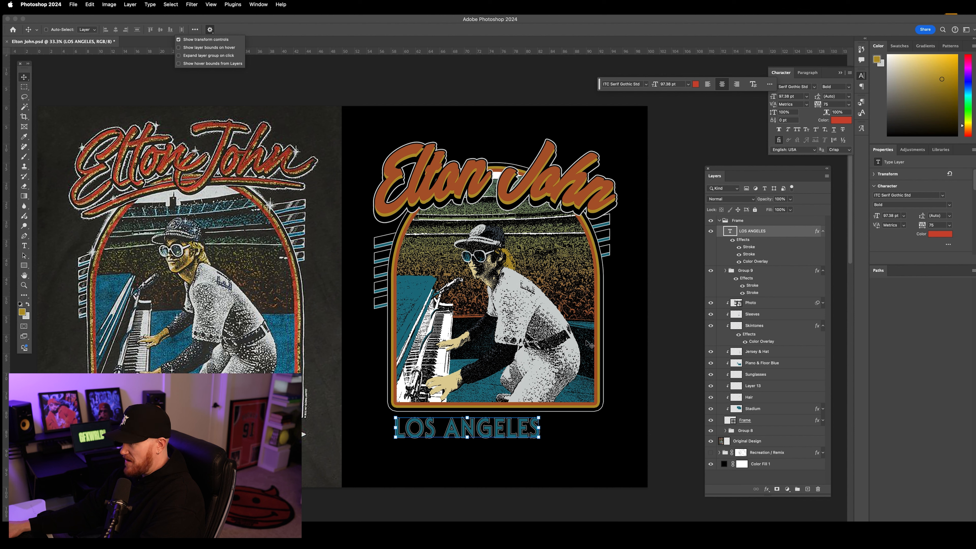
left_click_drag(563, 416, 563, 447)
Change the font of the duplicated LOS ANGELES text to Eurostile Extd Medium
left_click(25, 247)
left_click(436, 474)
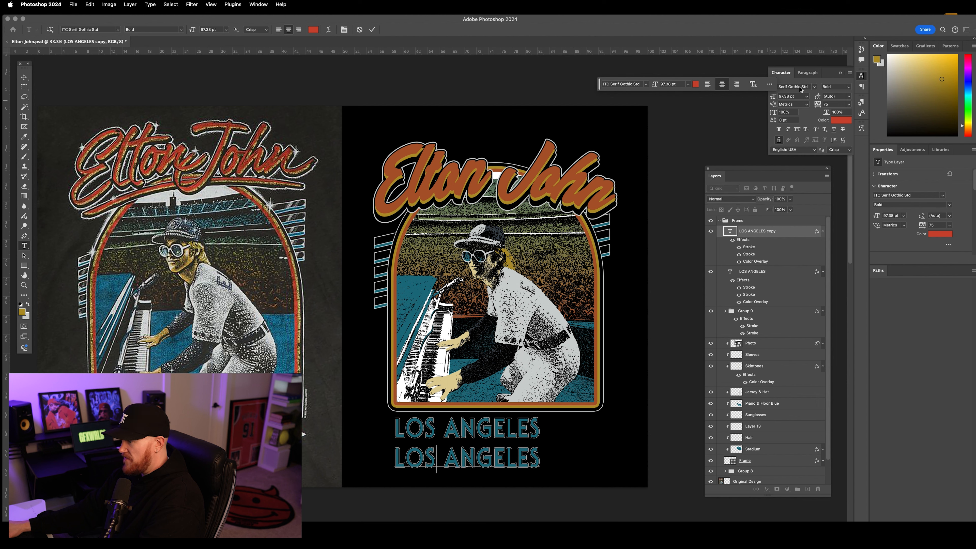
key("super+a")
left_click(814, 87)
type("Euro")
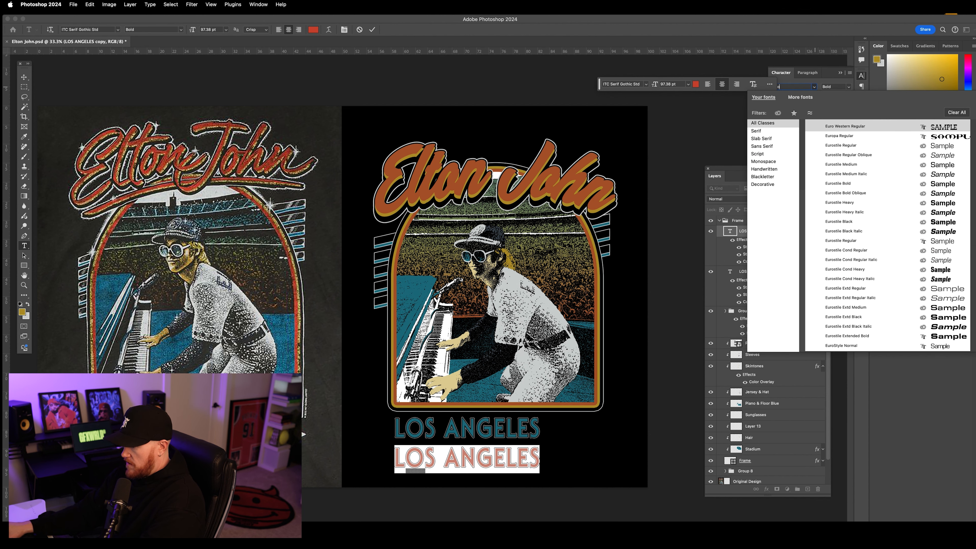
key("Down")
key("Down")
key("Down")
key("Down")
key("Down")
key("Down")
key("Down")
key("Down")
key("Down")
key("Down")
key("Down")
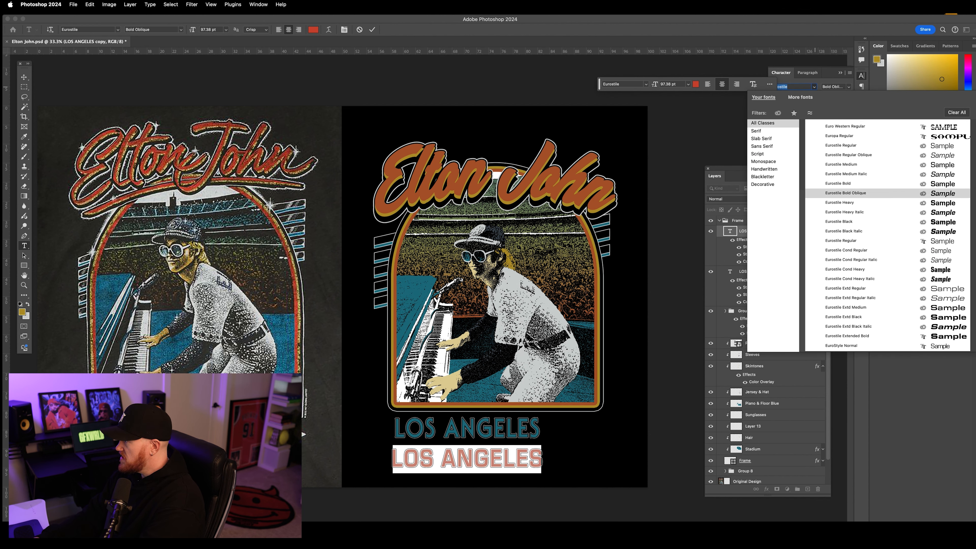
key("Down")
key("Down")
key("Down")
key("Down")
key("Down")
key("Down")
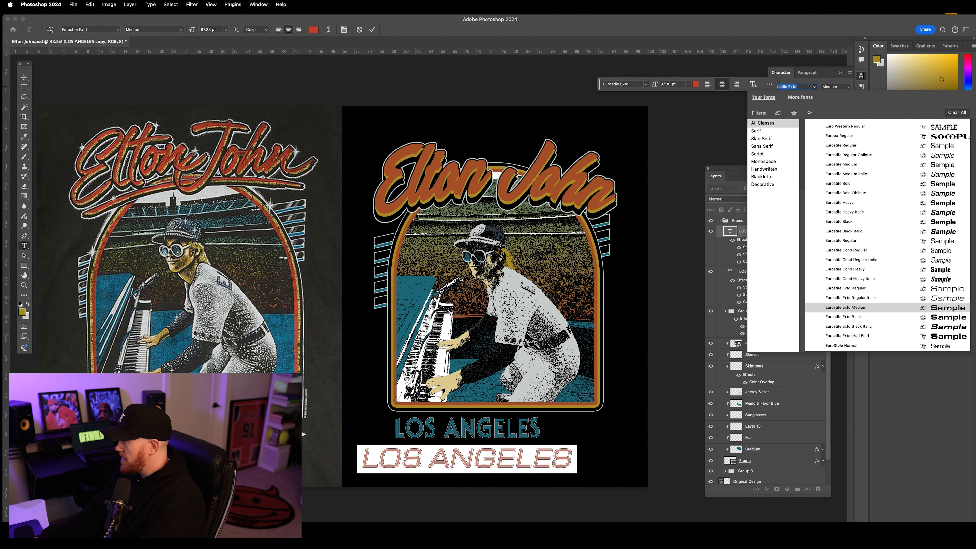
key("Down")
key("Up")
key("Return")
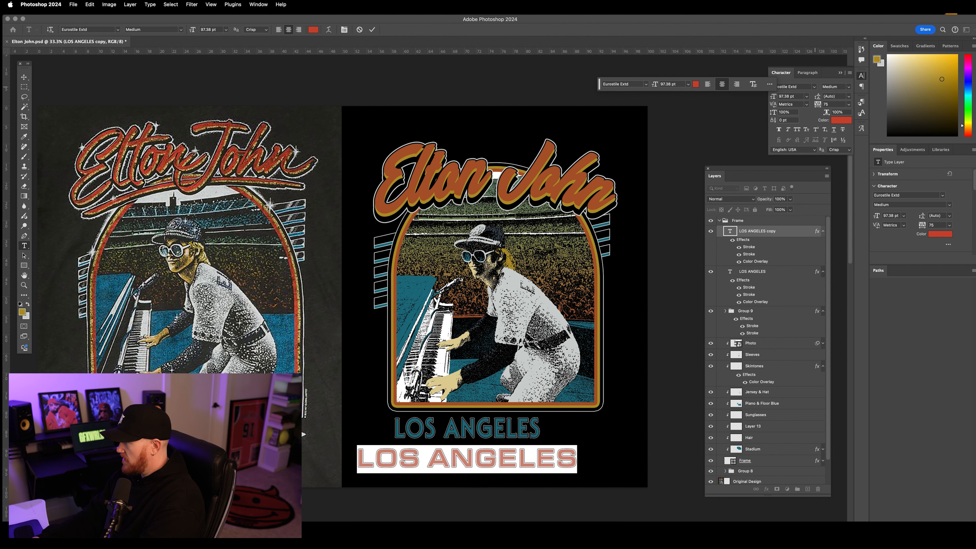
Replace the duplicate's wording with '75, scale it down and place it centred under LOS ANGELES
triple_click(420, 456)
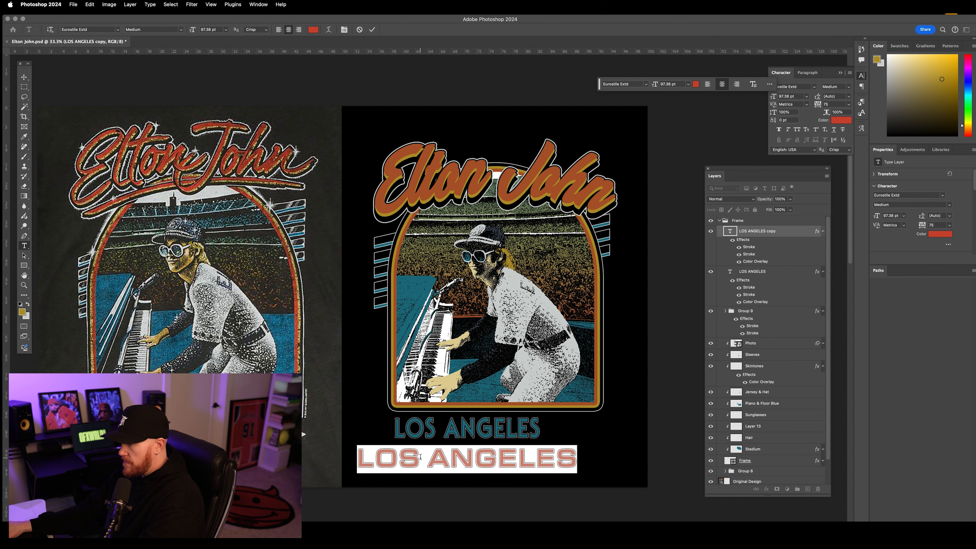
type("'75")
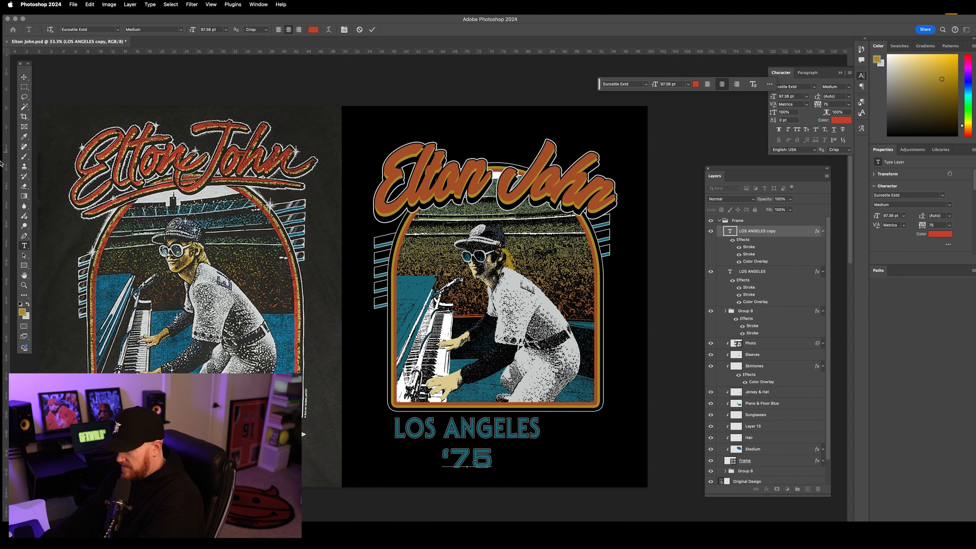
left_click(24, 77)
left_click_drag(478, 462, 490, 443)
key("super+t")
Set the tracking of the '75 text to 0
left_click(24, 245)
left_click(456, 450)
key("super+a")
left_click(848, 105)
left_click(828, 162)
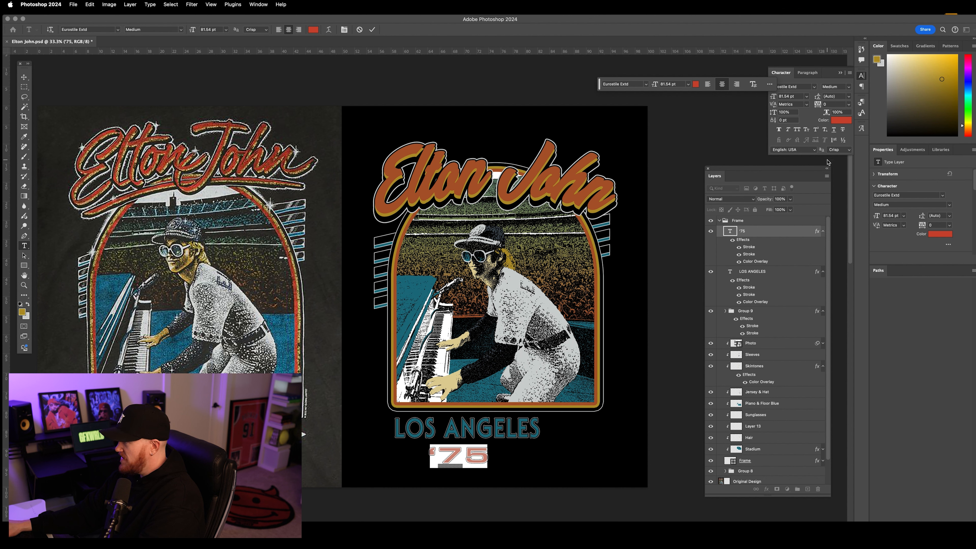
left_click(468, 464)
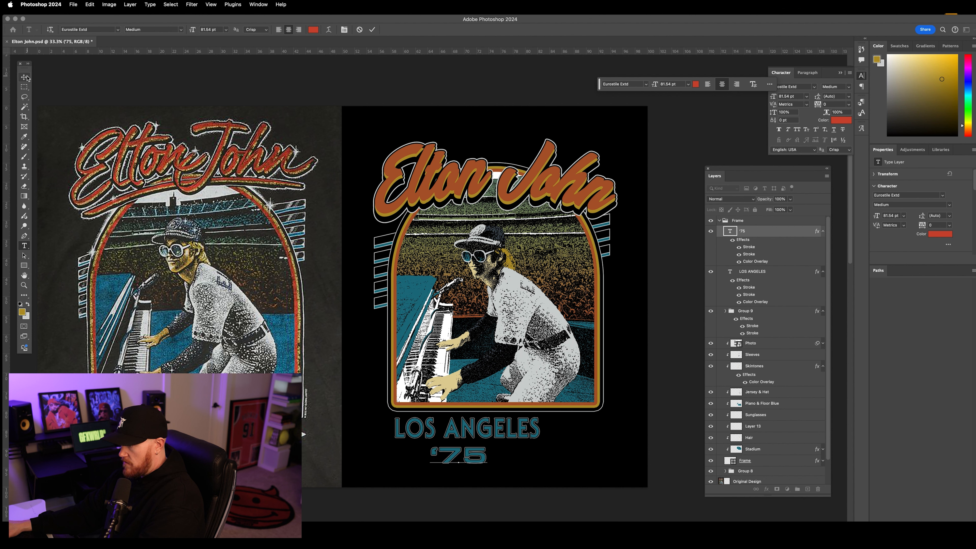
Leave text editing and select the whole Frame group
left_click(494, 430)
key("Escape")
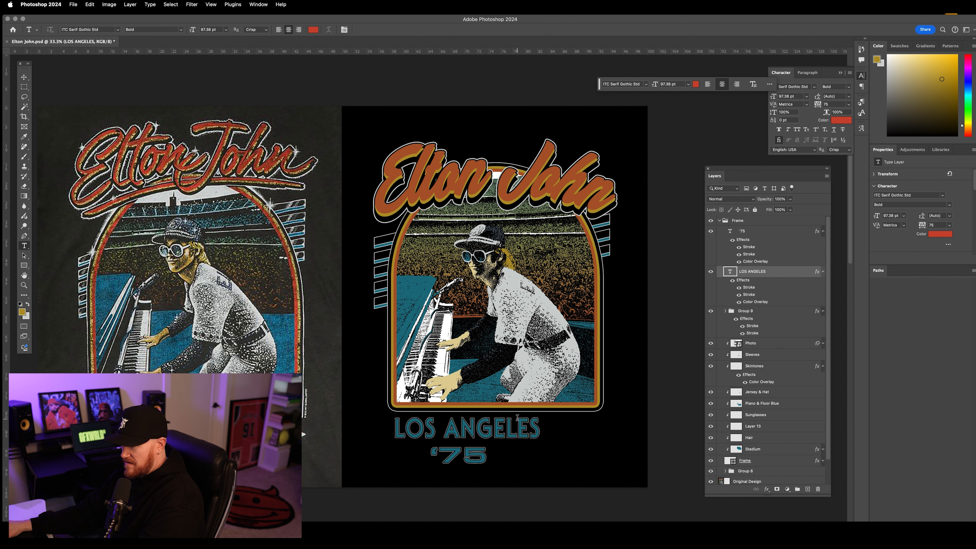
left_click(23, 80)
left_click(776, 221)
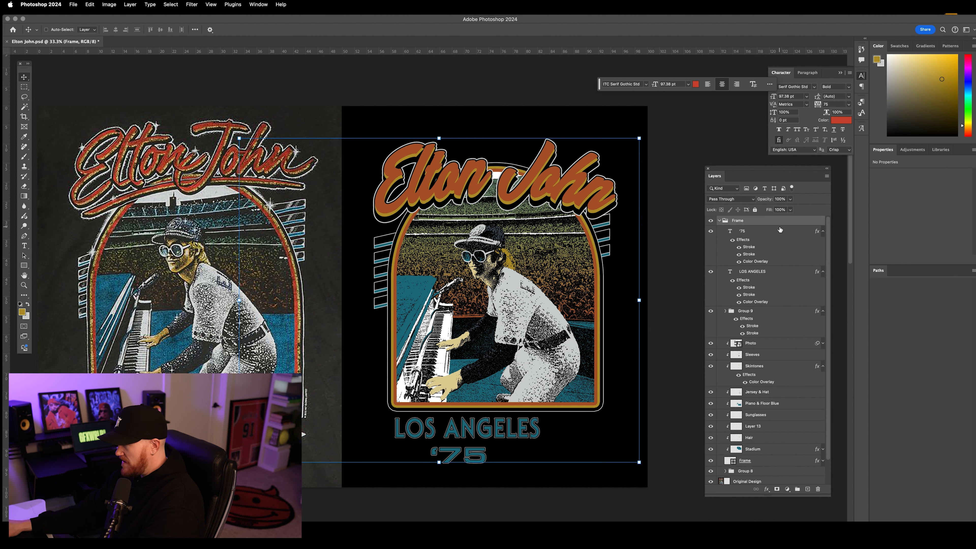
Draw a gold rectangle bar about 537 × 80 px beside the start of the '75 text, under LOS ANGELES
left_click(756, 232)
left_click_drag(470, 455, 473, 454)
left_click(24, 265)
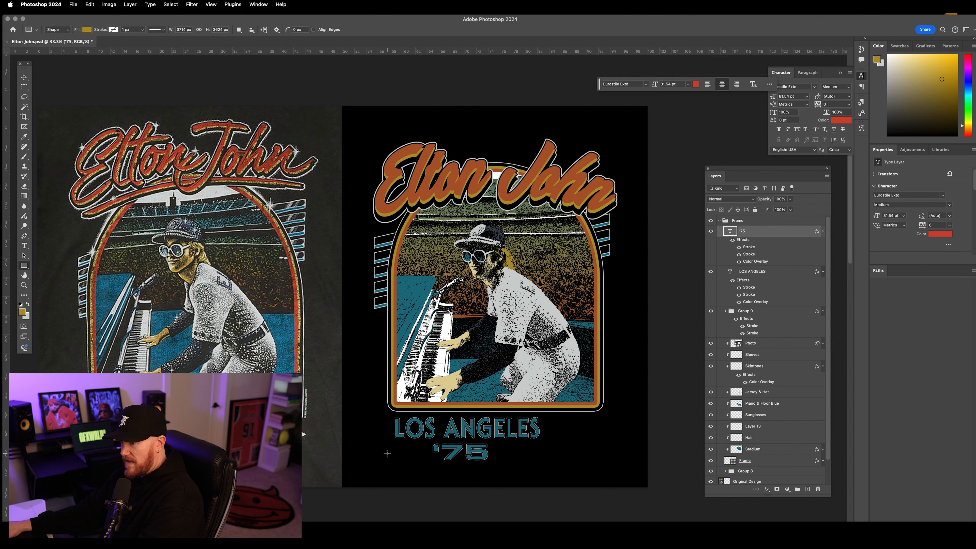
left_click_drag(394, 447, 428, 452)
Save the '75 text's layer effects as a new layer style, also adding it to the current library
double_click(770, 242)
left_click(675, 236)
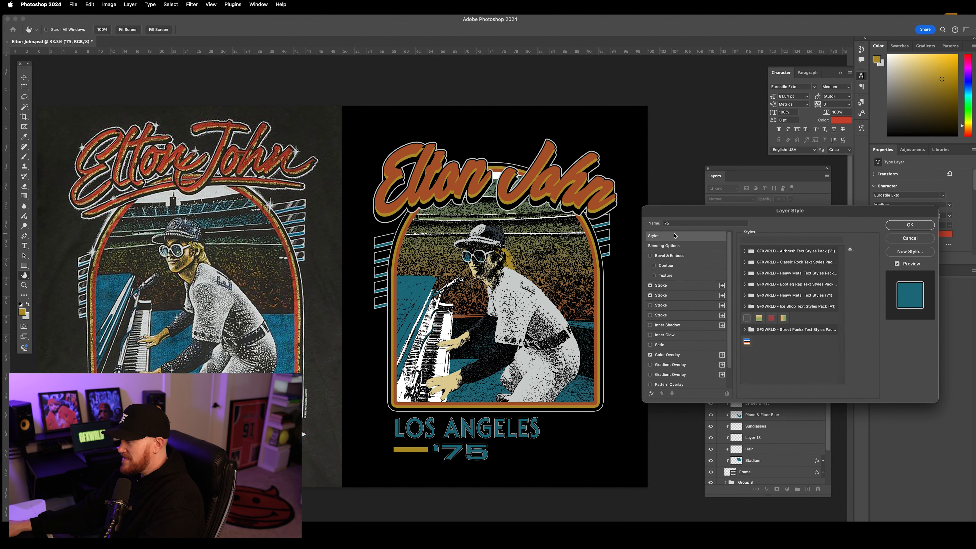
left_click(921, 252)
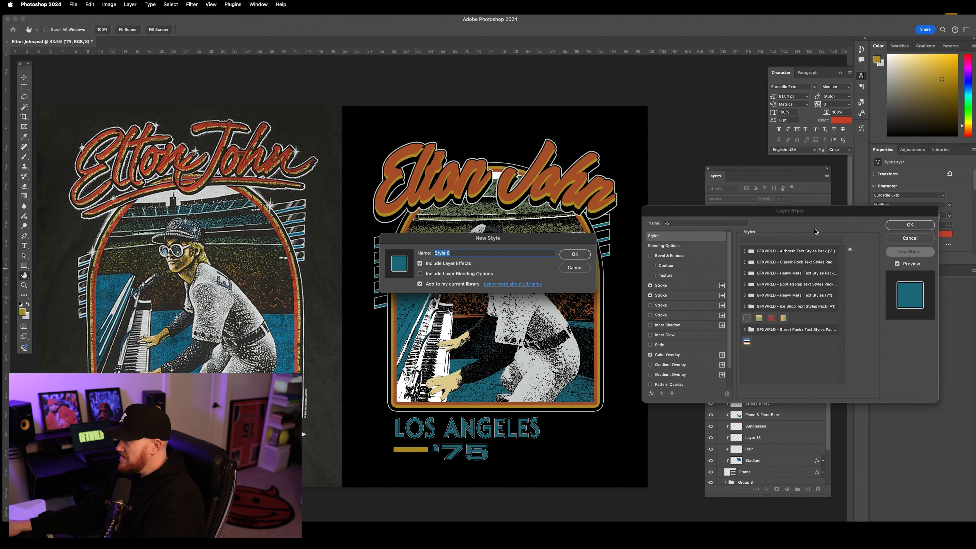
left_click(569, 257)
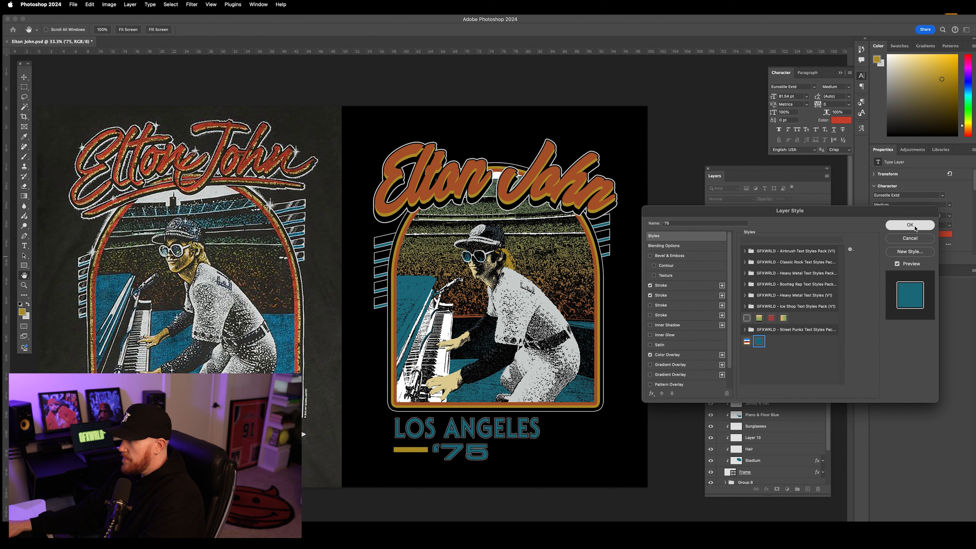
key("Return")
Apply the saved teal '75 style to the new rectangle bar
double_click(784, 233)
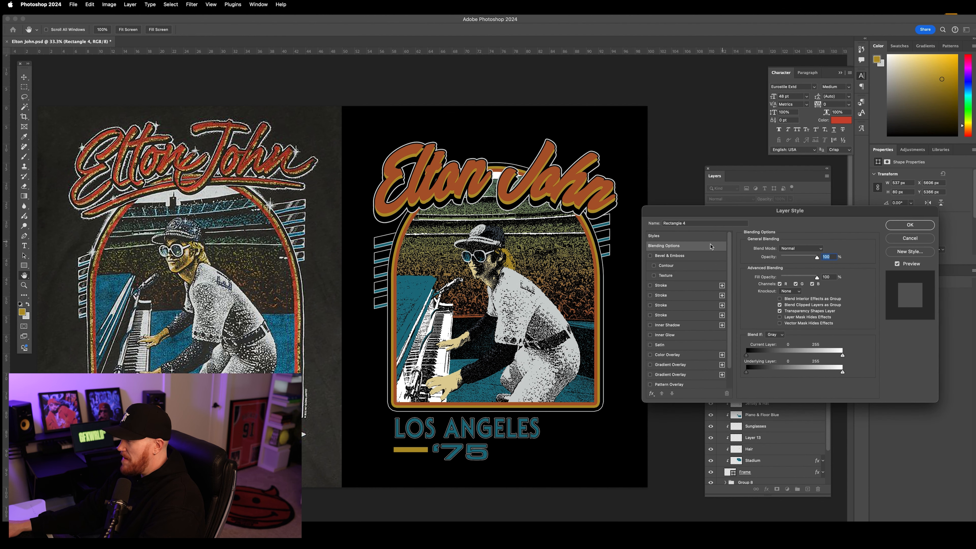
left_click(758, 342)
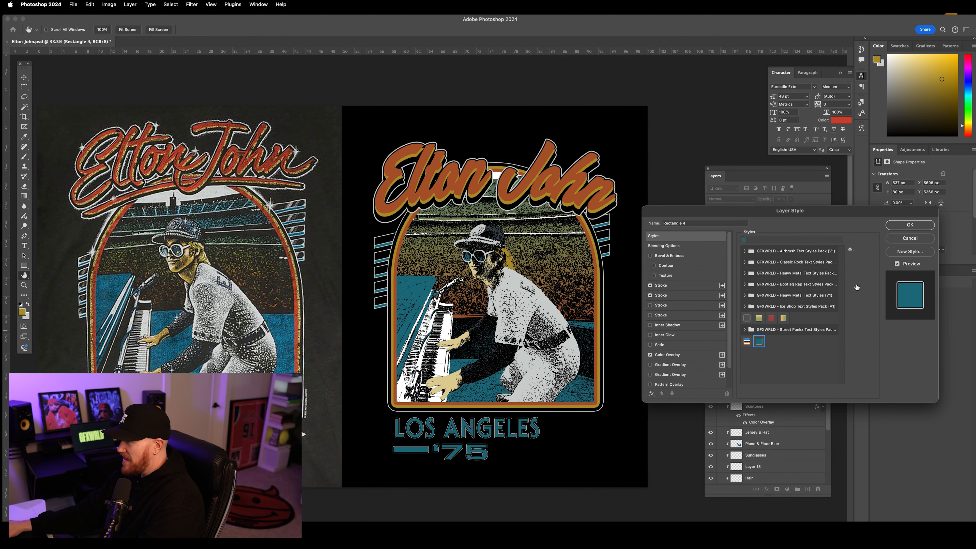
left_click(923, 226)
Nudge the bar down with transform controls hidden so it lines up with the middle of the '75 text
left_click(24, 78)
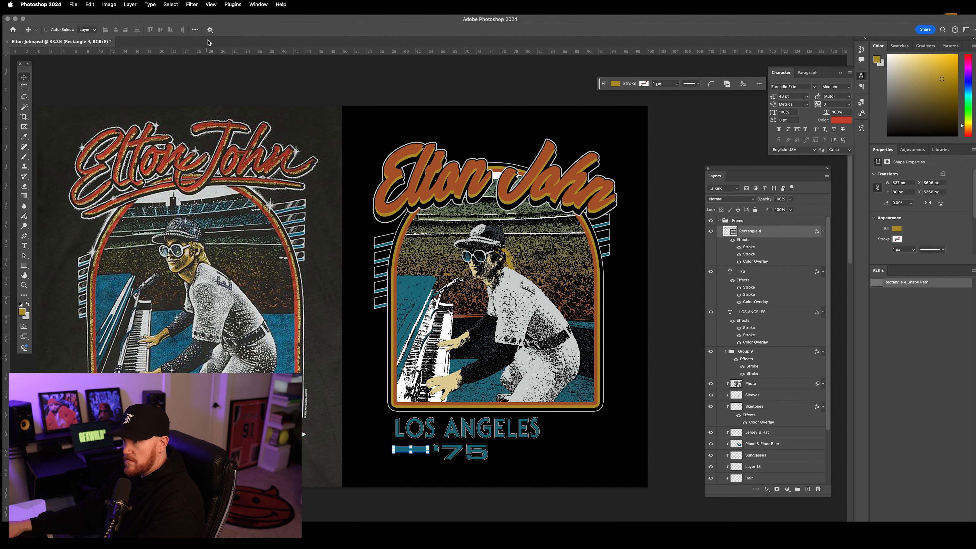
left_click(211, 31)
left_click(205, 41)
left_click(276, 118)
key("Down")
key("Down")
key("Down")
key("Down")
key("Down")
key("Down")
key("Down")
key("Down")
key("Down")
key("Down")
key("Down")
key("Down")
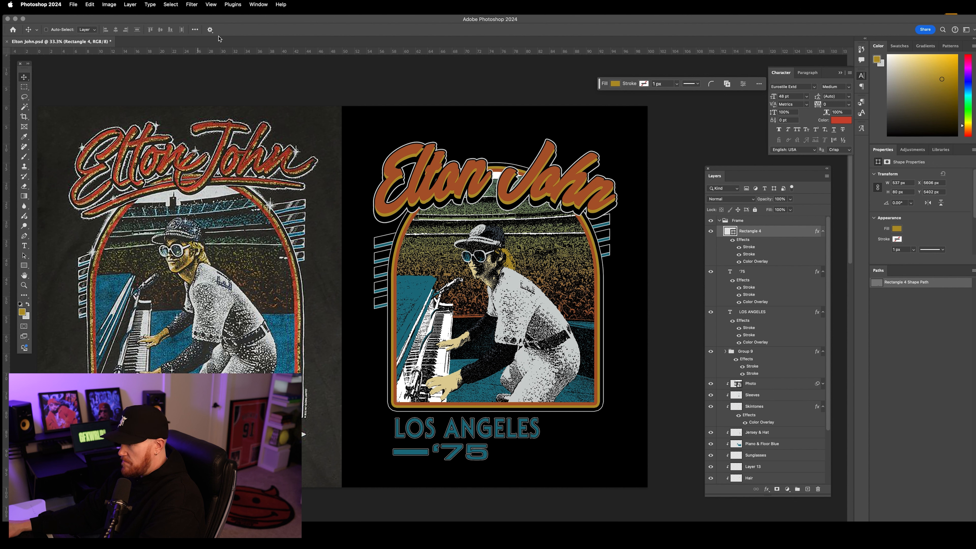
Scale the bar beside '75 down to about 443 × 33 px, keeping it vertically centred on the number
left_click(209, 30)
left_click(206, 40)
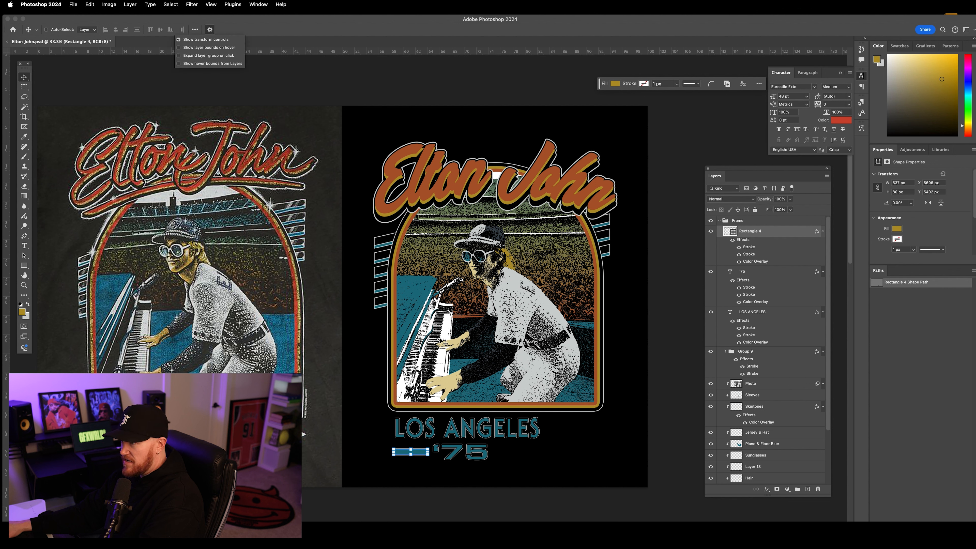
left_click(411, 453)
left_click(529, 406)
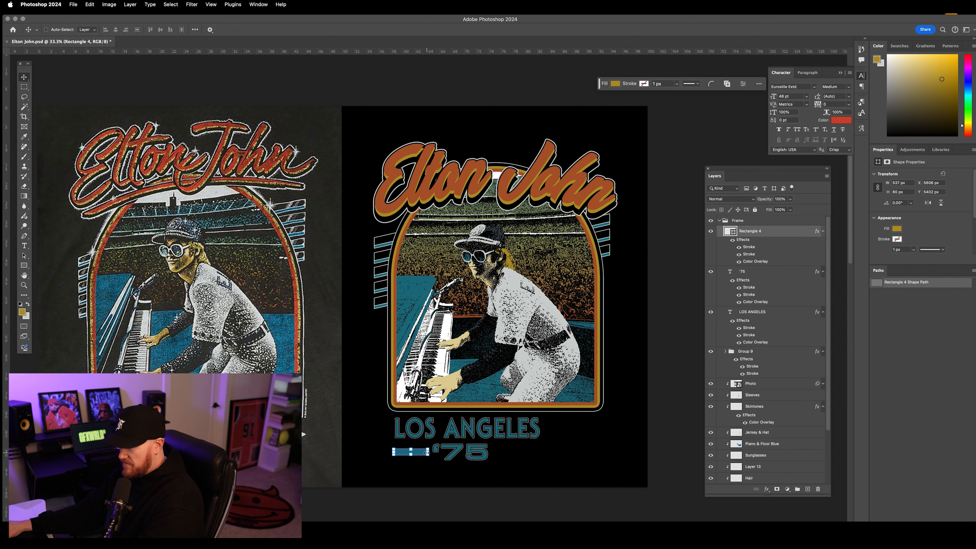
left_click(411, 449)
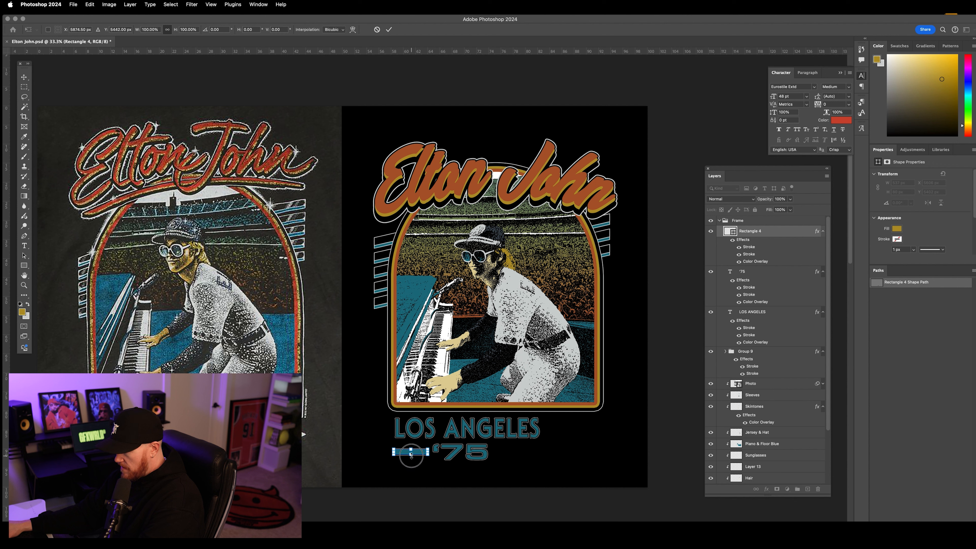
mouse_move(411, 454)
left_mouse_down()
mouse_move(389, 451)
mouse_move(425, 450)
left_mouse_up()
Duplicate the thin bar and place the copy on the other side of the '75 text
left_click(24, 78)
left_click(210, 29)
left_click(209, 39)
left_click_drag(457, 374, 522, 401)
key("super+j")
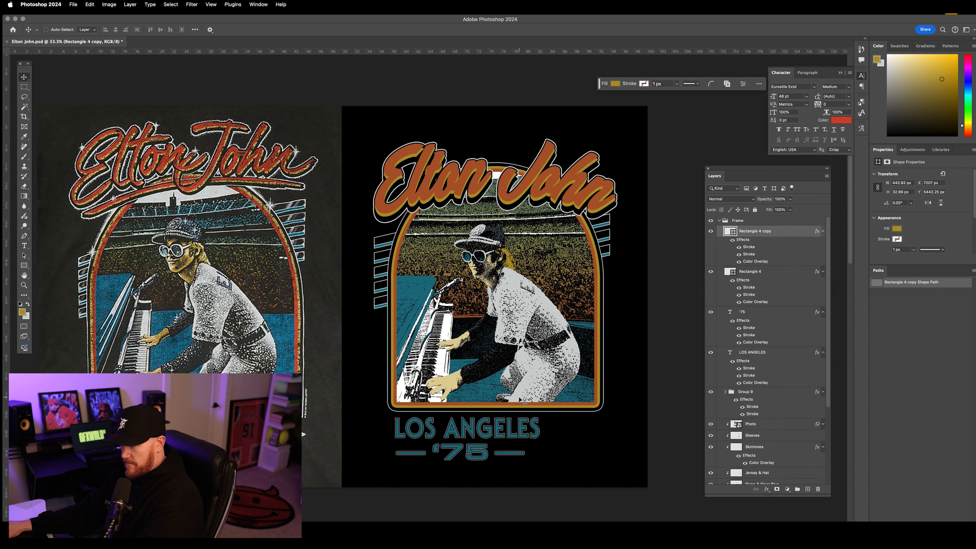
left_click(211, 30)
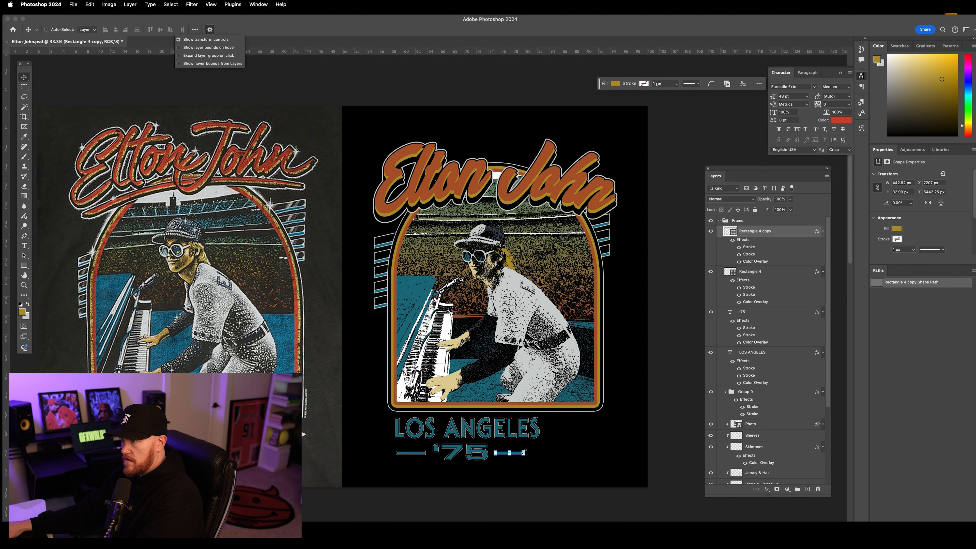
key("super+t")
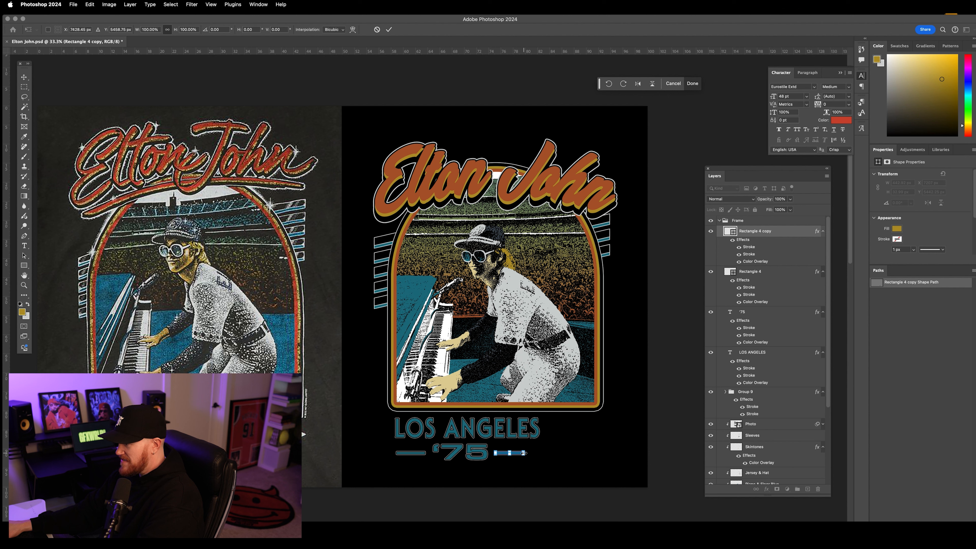
mouse_move(523, 453)
left_mouse_down()
mouse_move(557, 455)
mouse_move(540, 457)
left_mouse_up()
key("Escape")
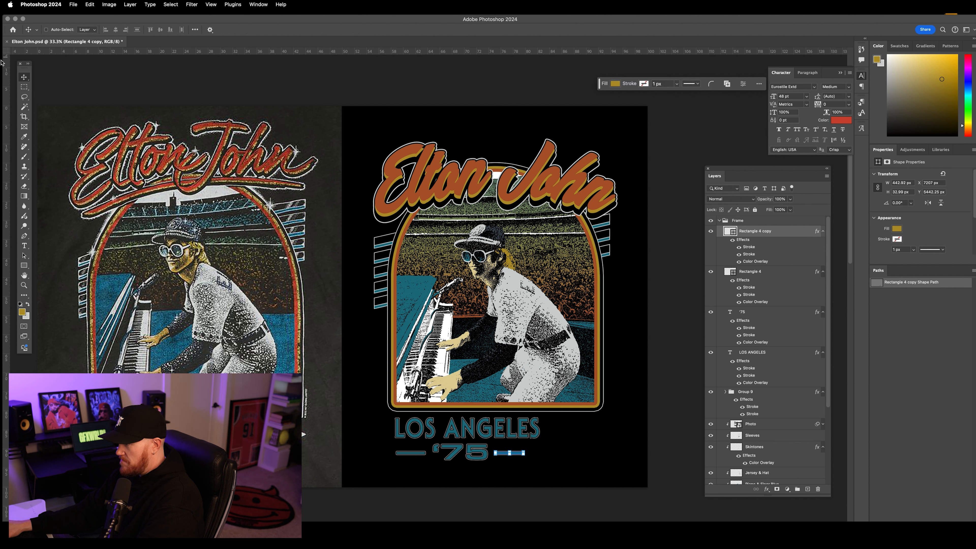
Select both bars together with the '75 text and move them to sit centred under LOS ANGELES
left_click(746, 323, "shift")
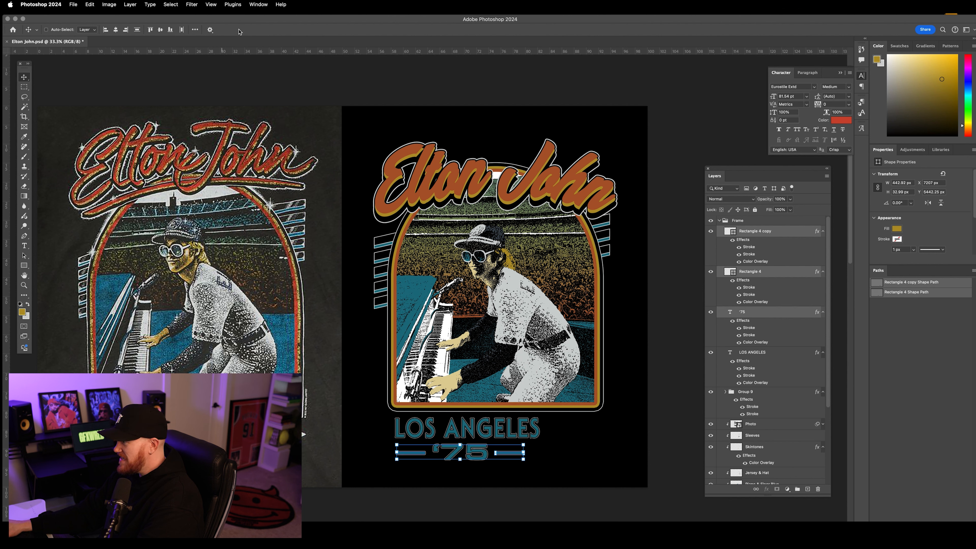
left_click(210, 30)
left_click(208, 39)
left_click_drag(474, 381, 478, 382)
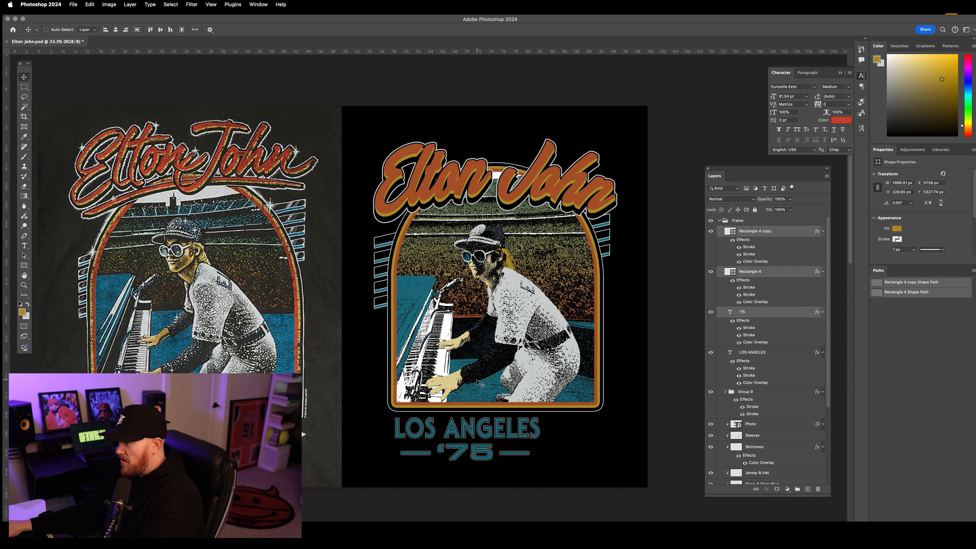
key("shift+Left")
key("shift+Left")
key("shift+Left")
key("shift+Up")
key("shift+Up")
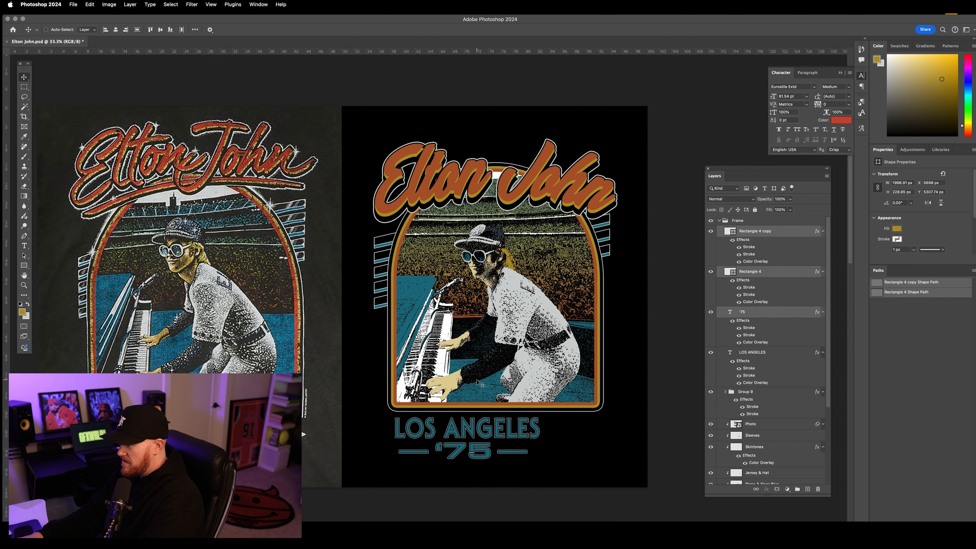
Compare the Frame group with the Recreation / Remix group by switching their visibility, then show Frame again
left_click(719, 220)
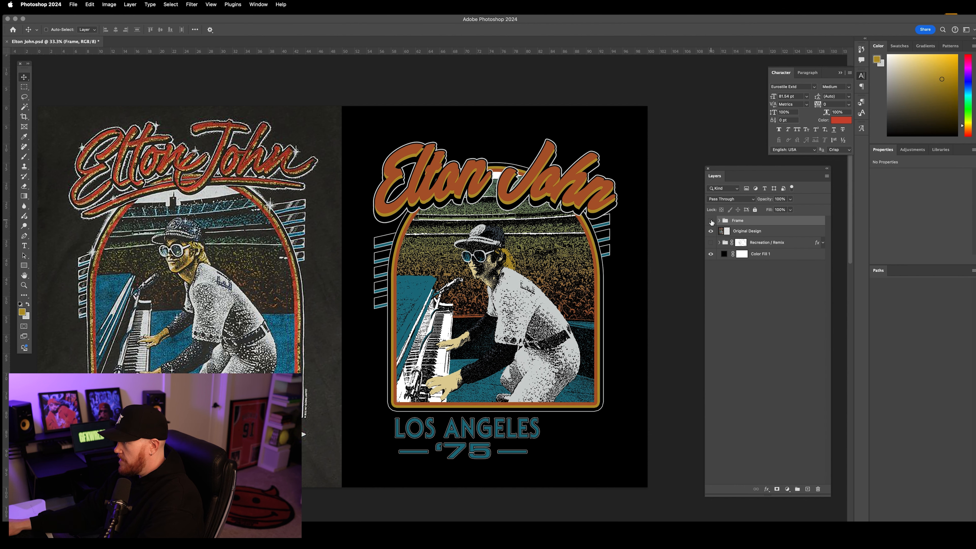
left_click(710, 221)
left_click(711, 242)
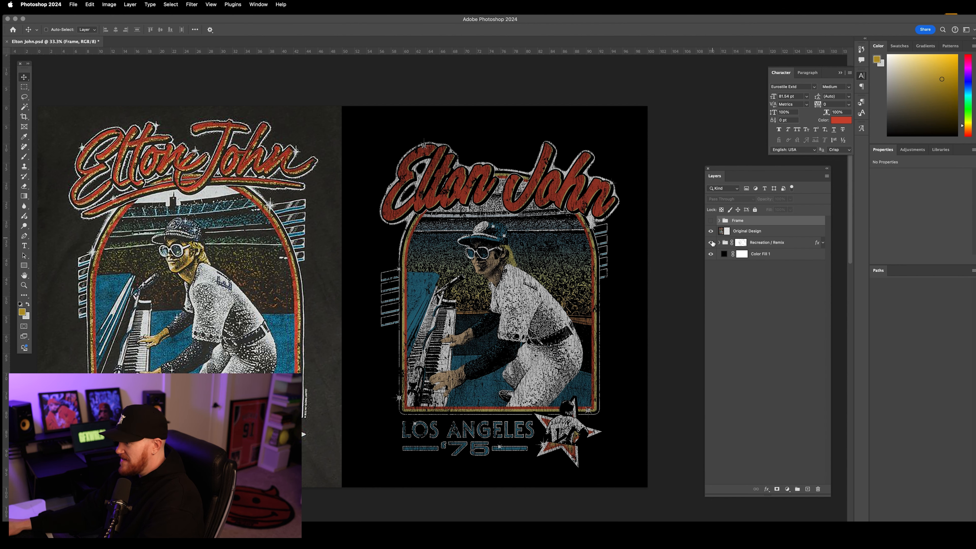
left_click(711, 243)
left_click(711, 221)
left_click(719, 220)
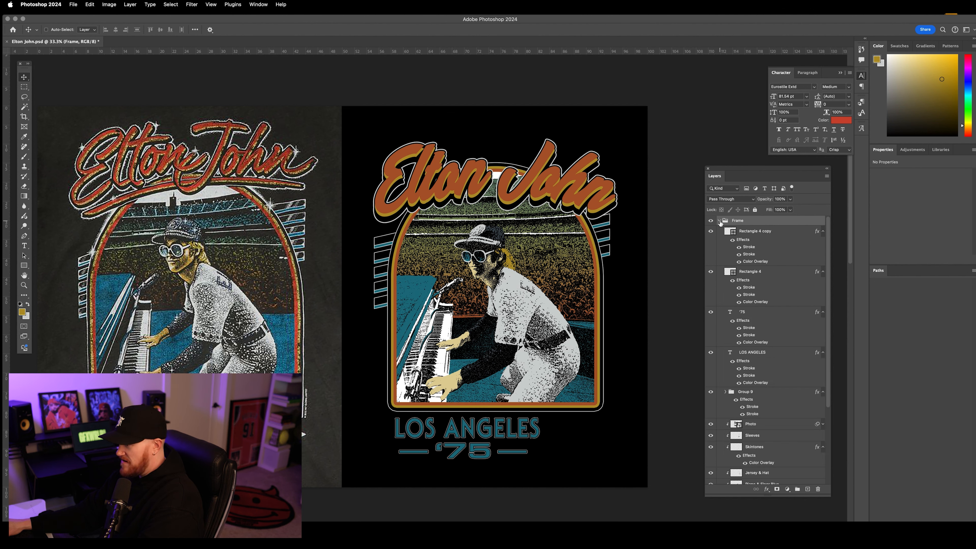
Scale the LOS ANGELES text down to match the width of the '75 row with its two bars
left_click(210, 30)
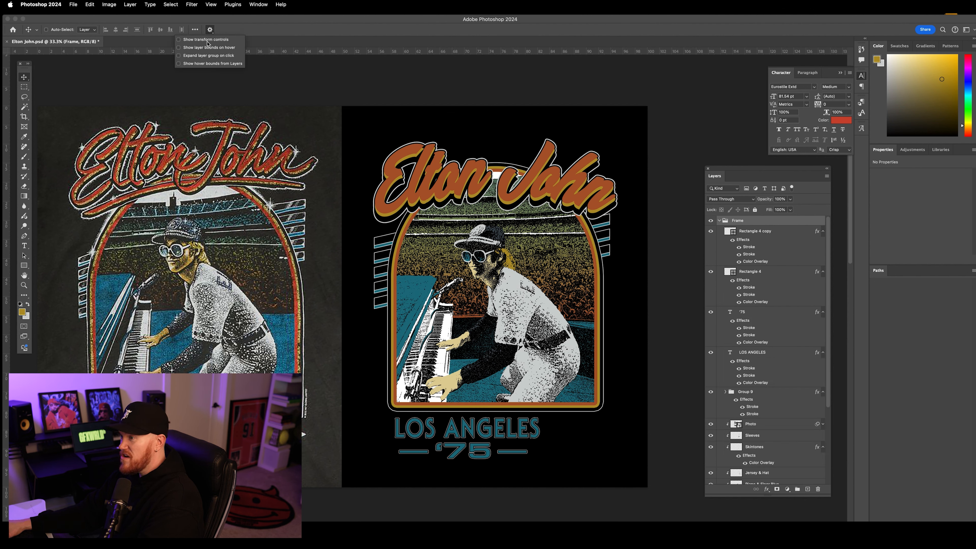
left_click(523, 432, "super")
left_click_drag(539, 417, 528, 423)
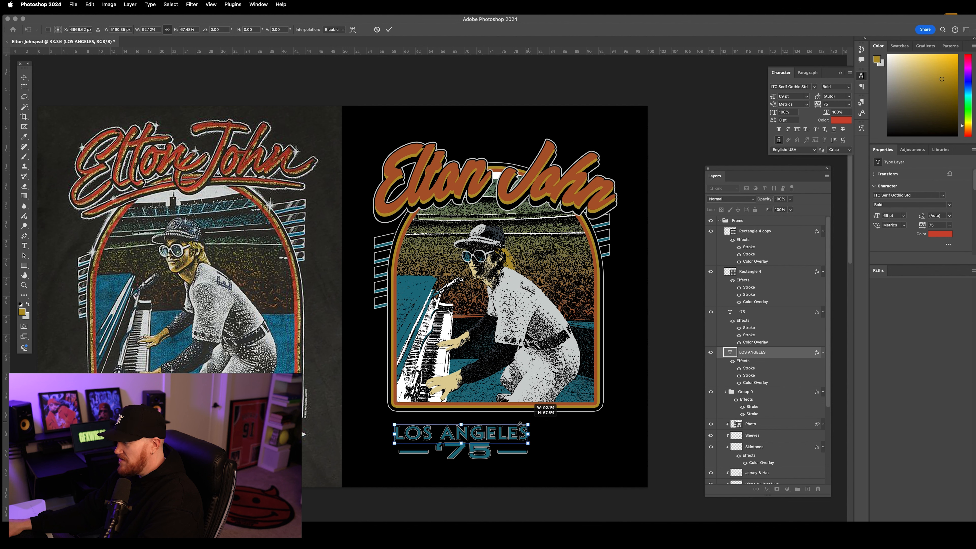
left_click_drag(397, 422, 398, 422)
left_click(23, 76)
left_click(210, 30)
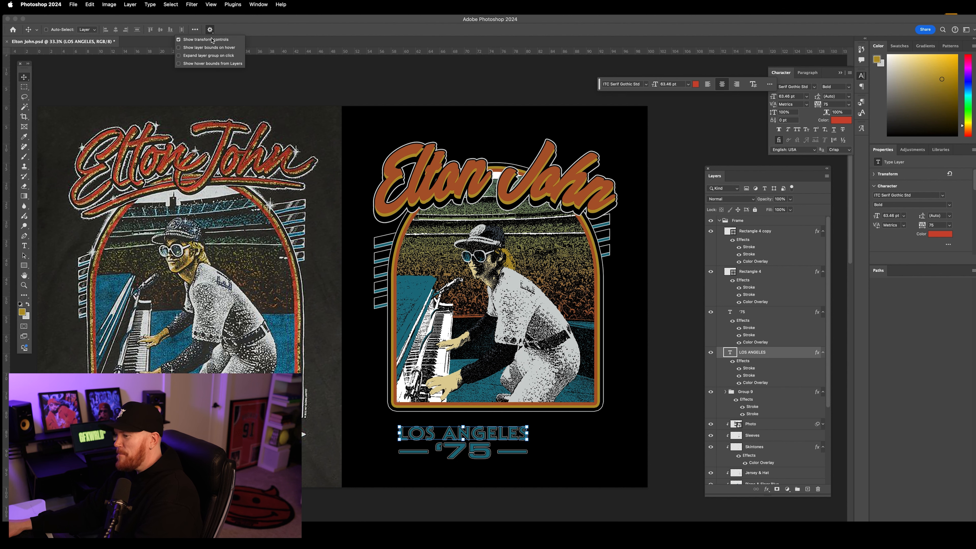
left_click(212, 40)
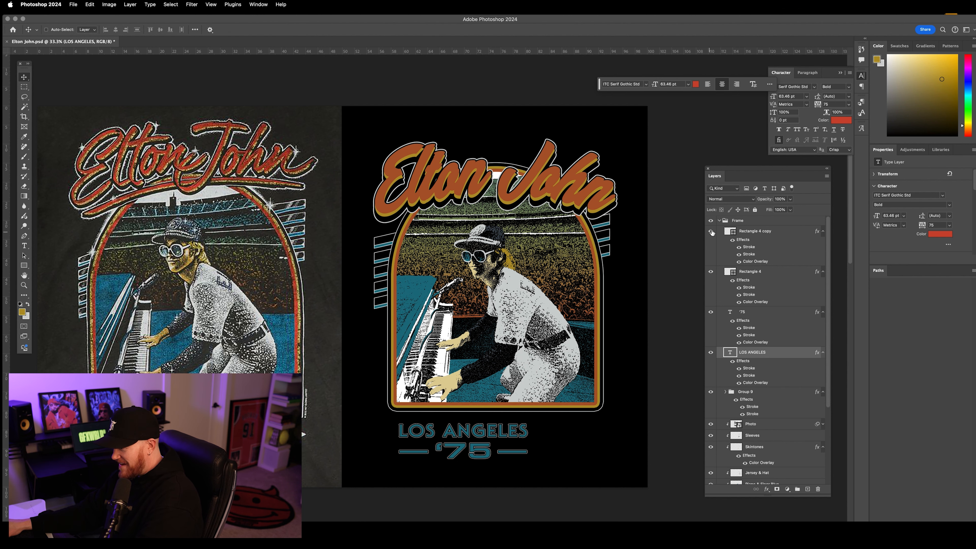
Examine the finished remix's lower lettering and star badge with the Frame group hidden, then show and expand Frame
left_click(719, 221)
left_click(710, 220)
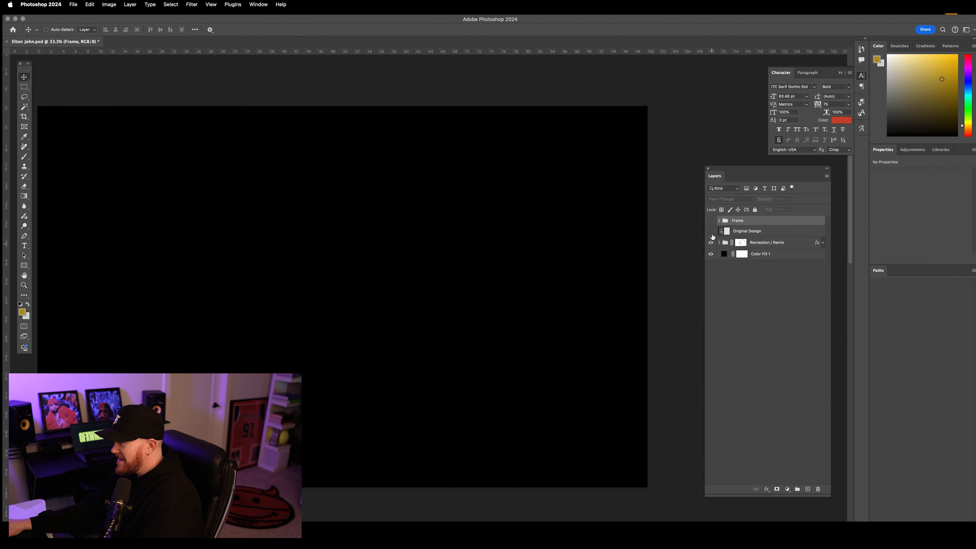
left_click(711, 231)
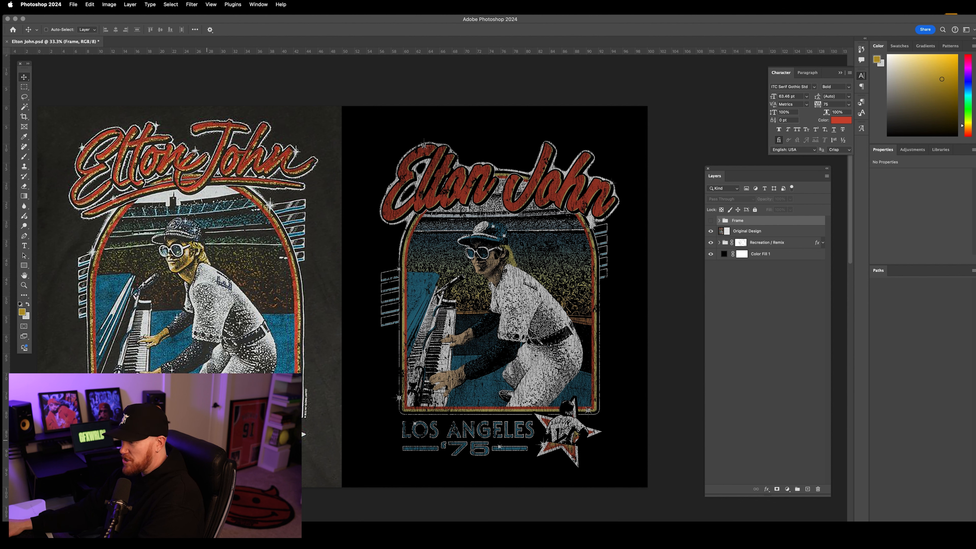
left_click(711, 221)
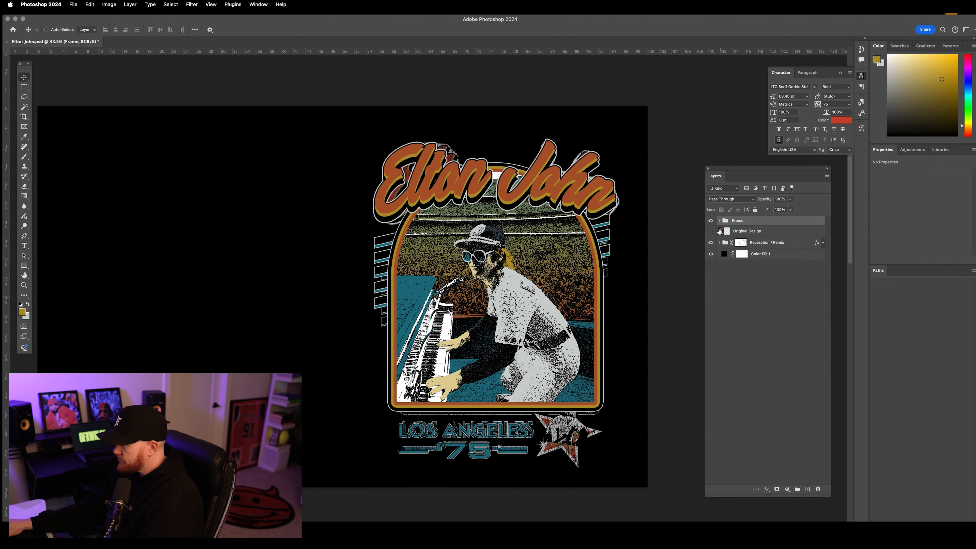
left_click(720, 220)
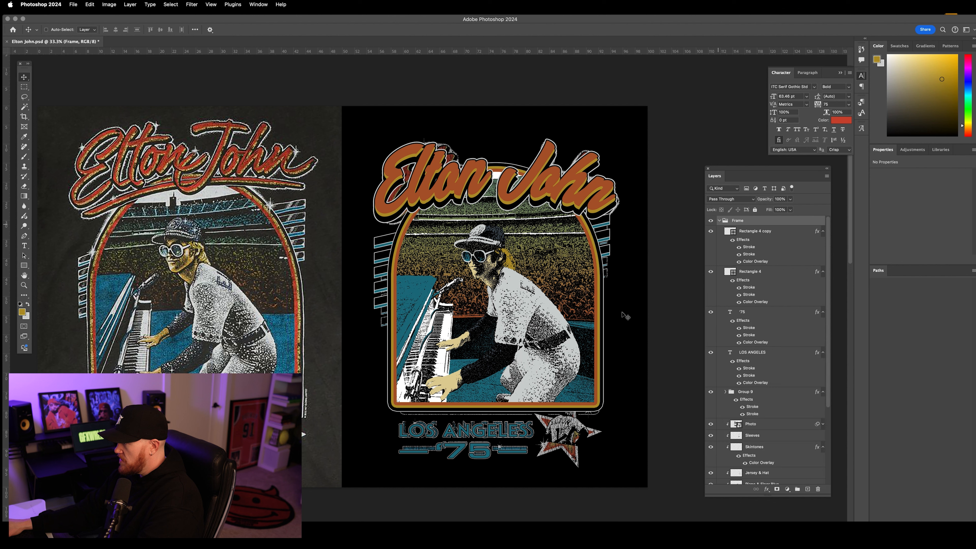
Select the LOS ANGELES and '75 text with both bars, move them up towards the frame and scale them to about 97.7%
left_click(469, 433, "super")
left_click(209, 29)
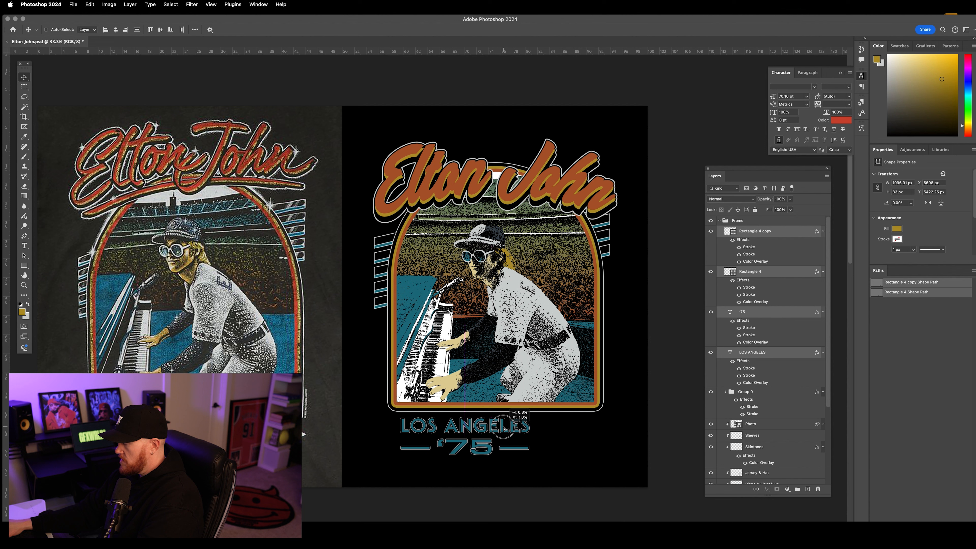
mouse_move(504, 429)
left_mouse_down()
mouse_move(524, 454)
mouse_move(506, 430)
left_mouse_up()
key("super+t")
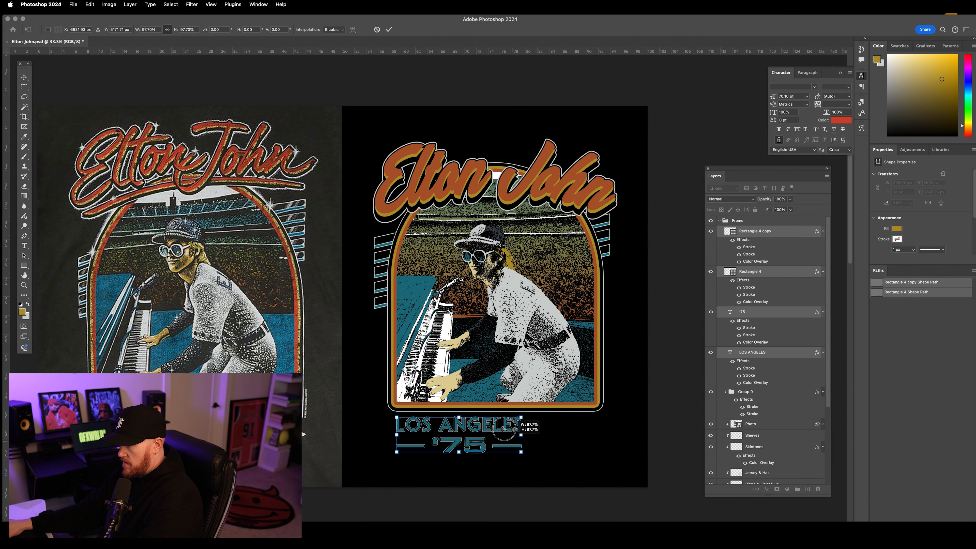
key("Return")
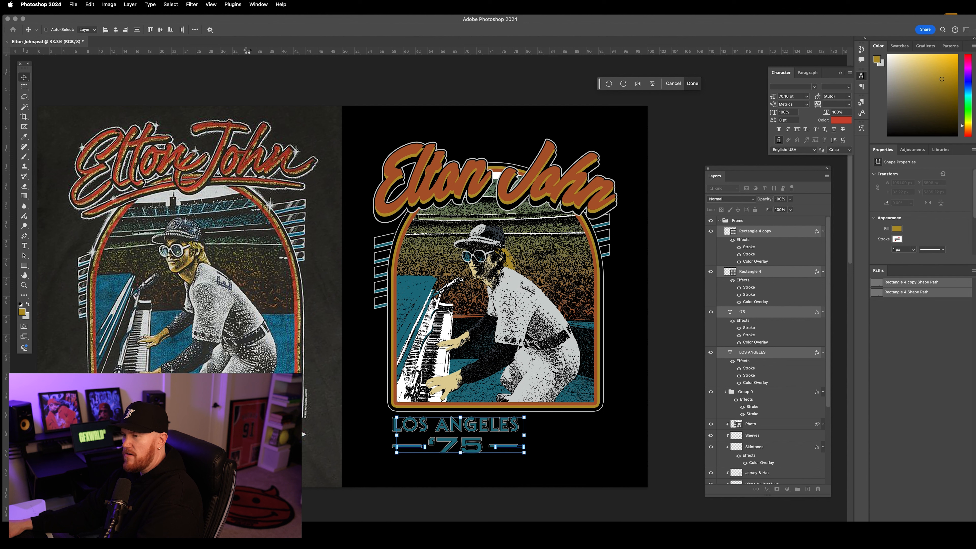
Reposition the LOS ANGELES '75 lettering and bars under the frame, nudging them 30 px to the right
left_click(210, 30)
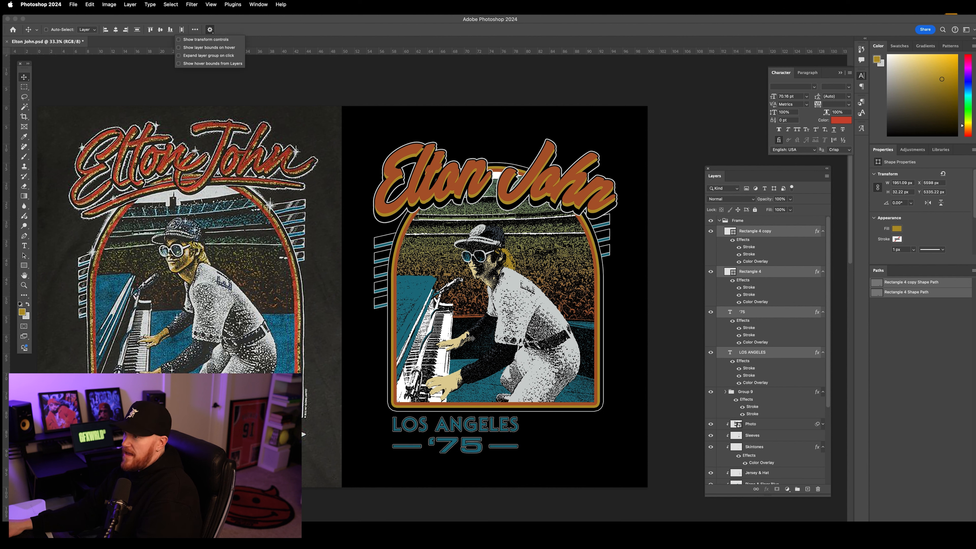
left_click_drag(476, 354, 476, 353)
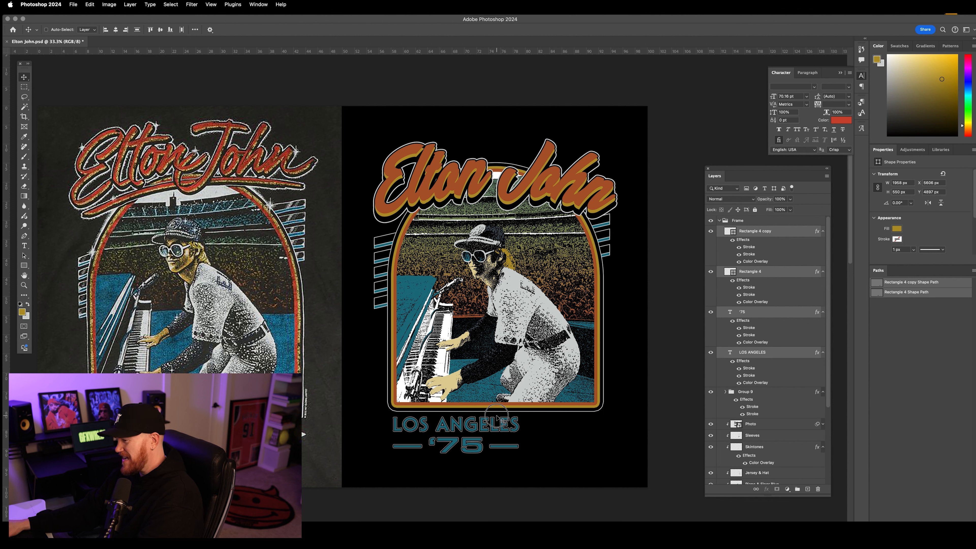
key("shift+Right")
key("shift+Right")
key("shift+Right")
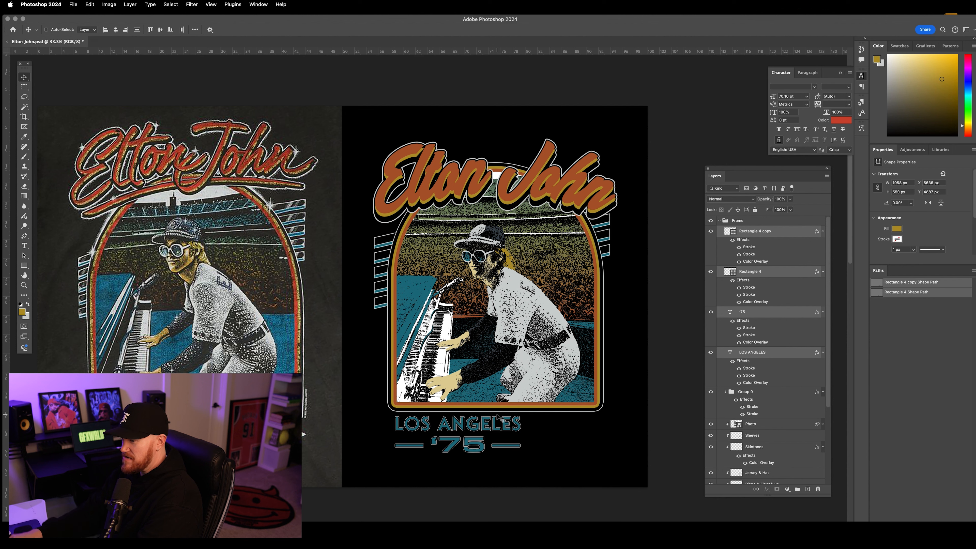
Nudge the LOS ANGELES '75 lettering and its bars 40 px to the left beneath the frame
key("shift+Left")
key("shift+Left")
key("shift+Left")
key("shift+Left")
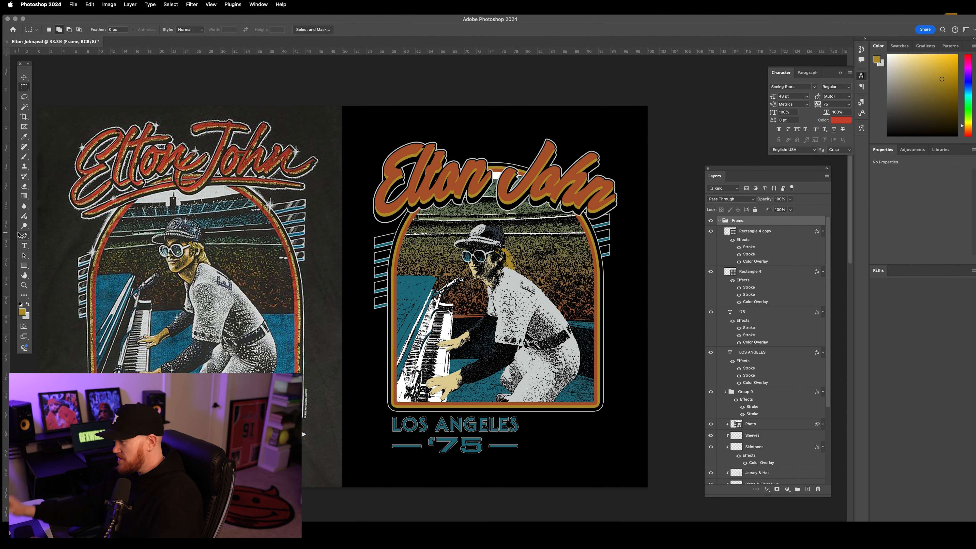
Add a star glyph as 48 pt Seeing Stars text to the right of the LOS ANGELES '75 lettering
key("t")
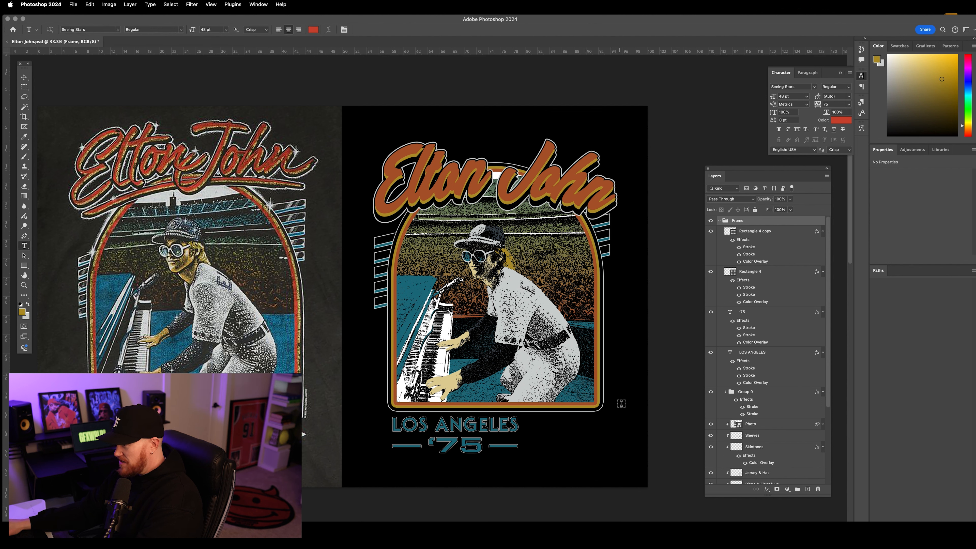
left_click(549, 435)
type("s")
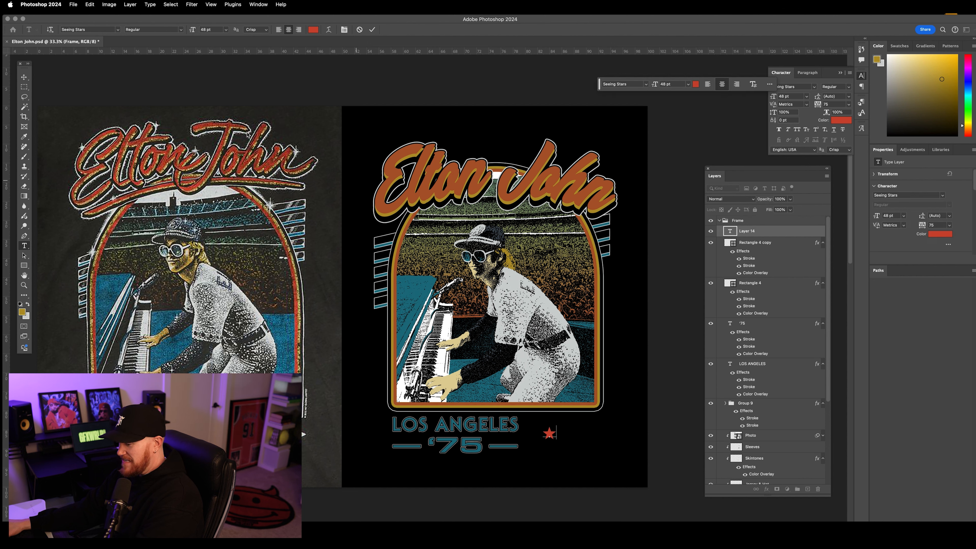
key("Escape")
key("v")
Enlarge the star to about 252 pt, rotate it about 13° and place it over the frame's lower right corner
left_click_drag(558, 425, 644, 370)
left_click_drag(586, 404, 571, 424)
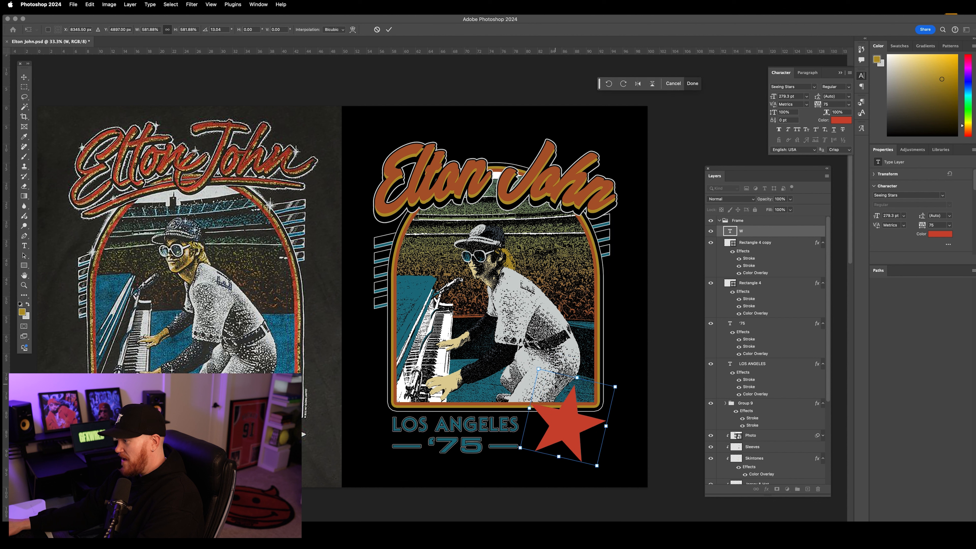
mouse_move(538, 369)
left_mouse_down()
mouse_move(555, 387)
mouse_move(588, 372)
mouse_move(541, 374)
left_mouse_up()
left_click(23, 78)
Give the star a gold colour overlay, a black inside stroke and a light grey inside stroke of 45 px
double_click(772, 231)
left_click(694, 355)
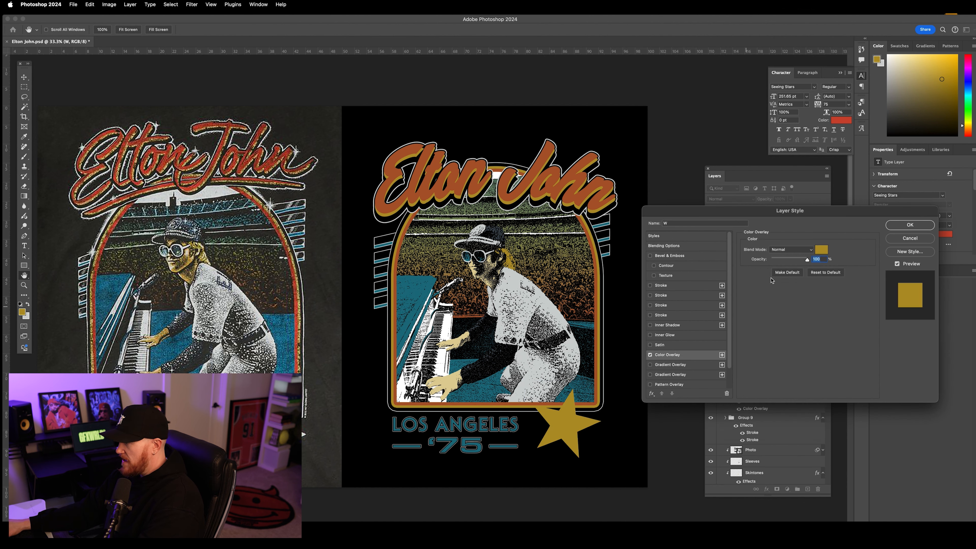
left_click(681, 287)
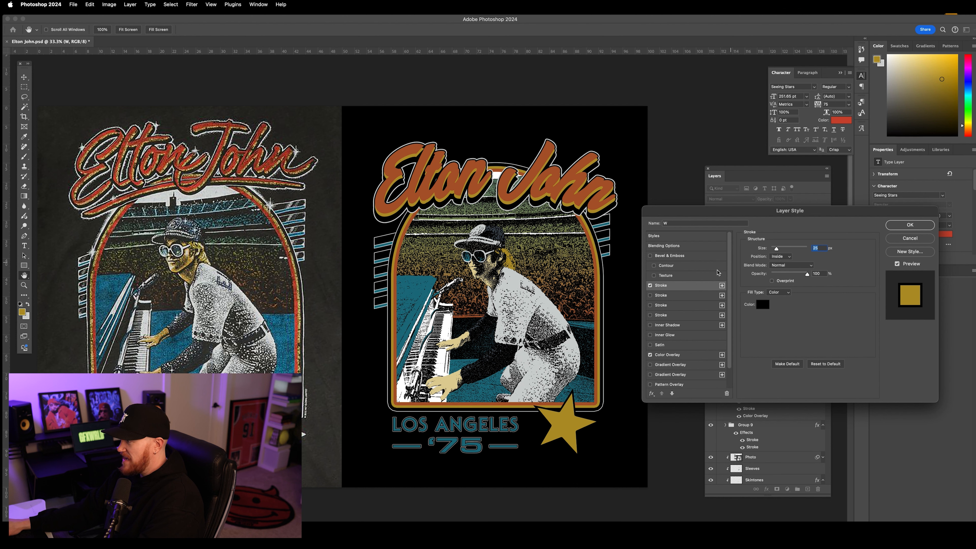
left_click(681, 296)
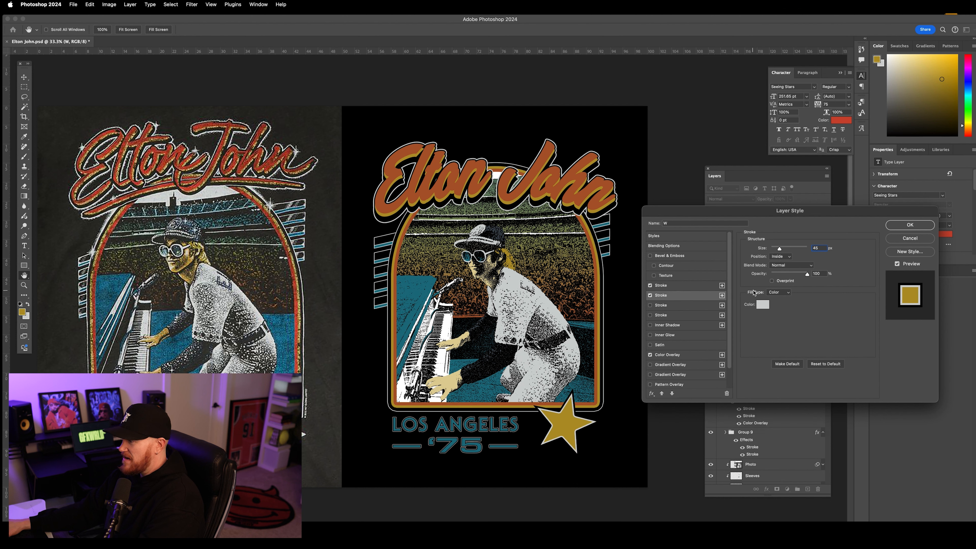
left_click_drag(821, 249, 788, 248)
type("25")
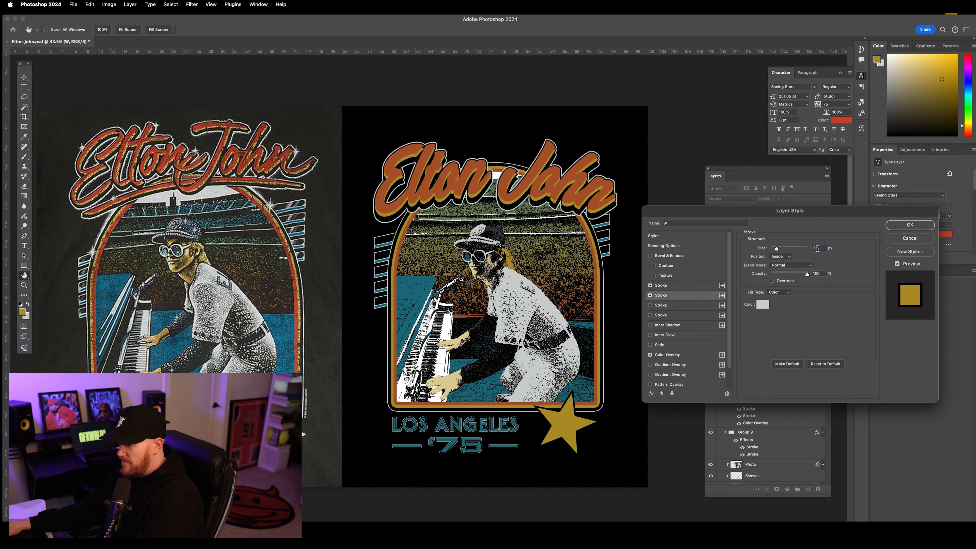
type("45")
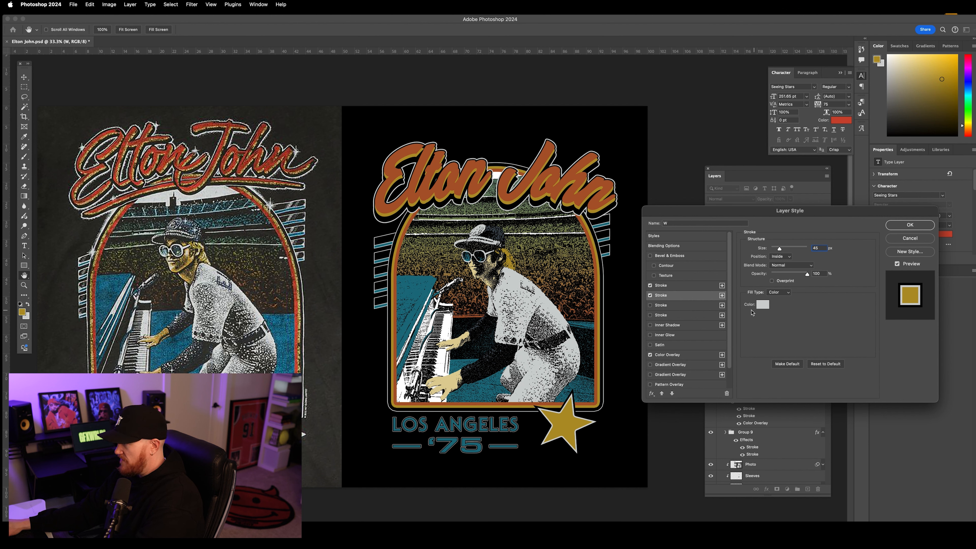
Add an orange inner glow to the star at 100% opacity, sampling the colour from the Elton John lettering
left_click(667, 334)
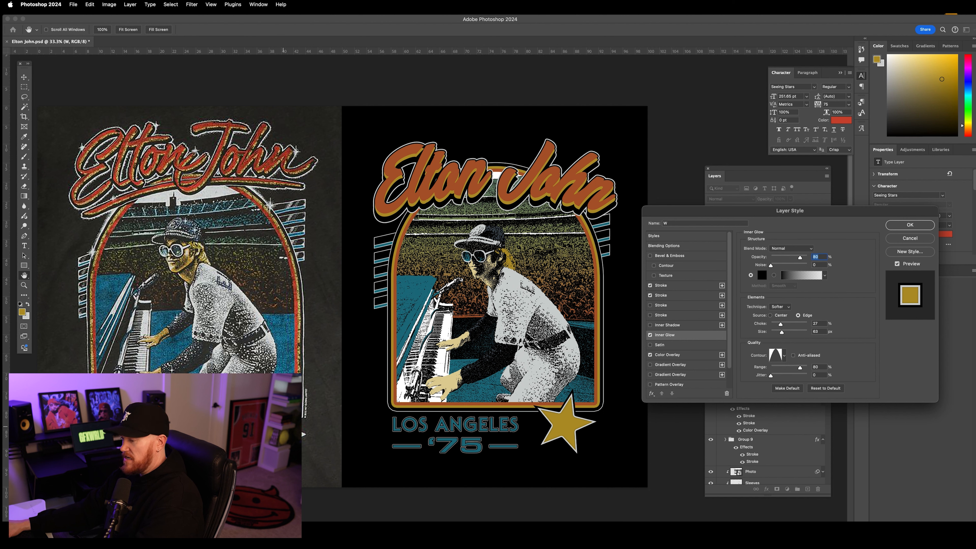
left_click(762, 275)
left_click(542, 163)
left_click(763, 233)
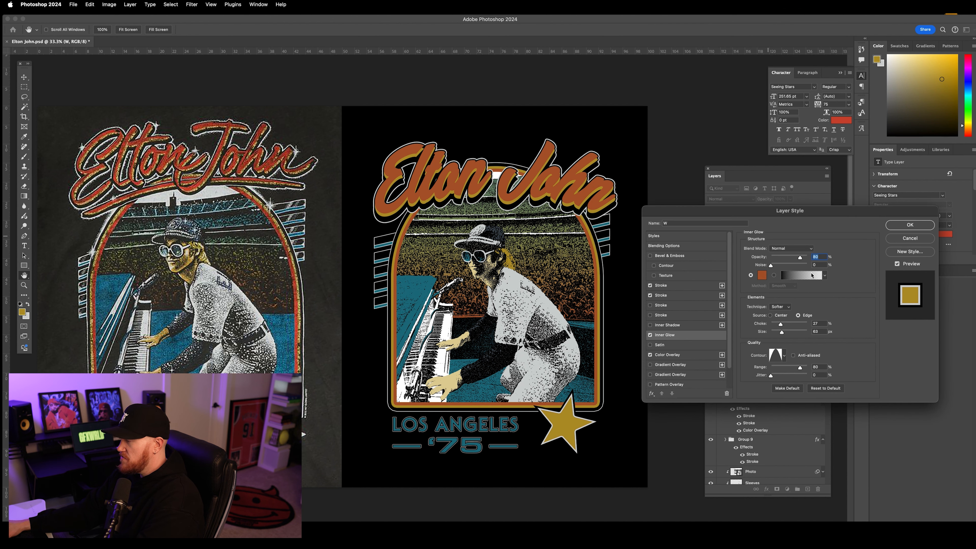
left_click_drag(801, 258, 808, 257)
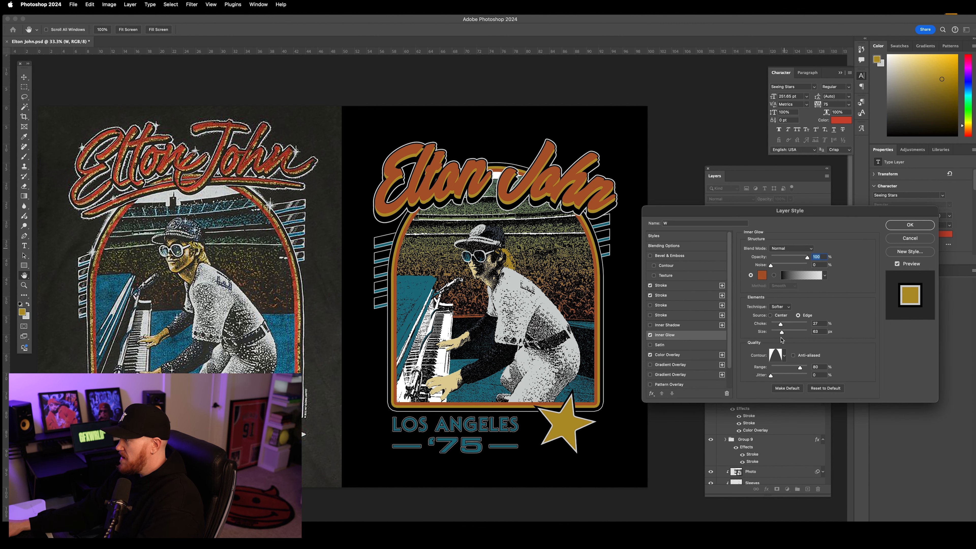
Enlarge the star's inner glow and set its choke to about 31%, range to 100% and noise to about 32%
mouse_move(782, 334)
left_mouse_down()
mouse_move(792, 333)
mouse_move(780, 325)
left_mouse_up()
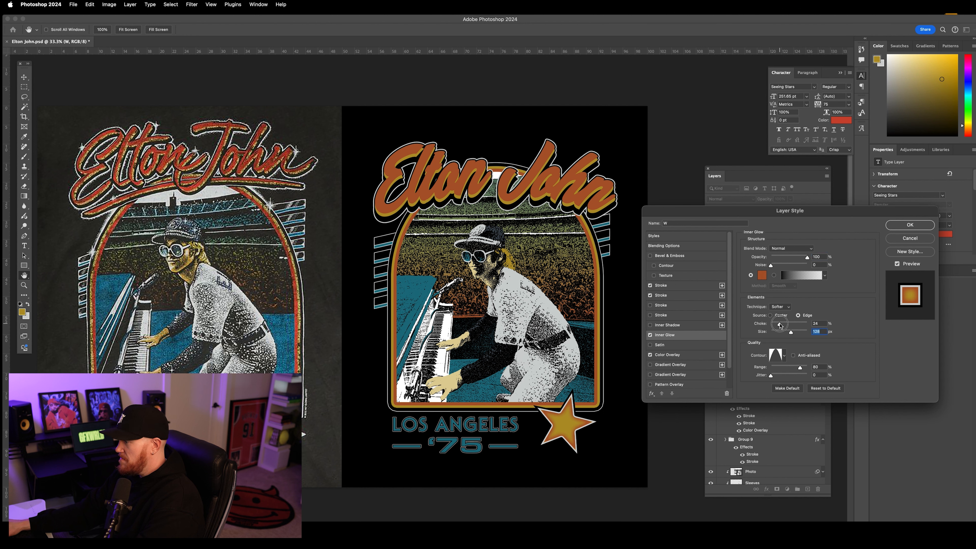
left_click_drag(781, 325, 781, 325)
mouse_move(801, 368)
left_mouse_down()
mouse_move(784, 368)
mouse_move(810, 367)
left_mouse_up()
left_click_drag(771, 266, 783, 266)
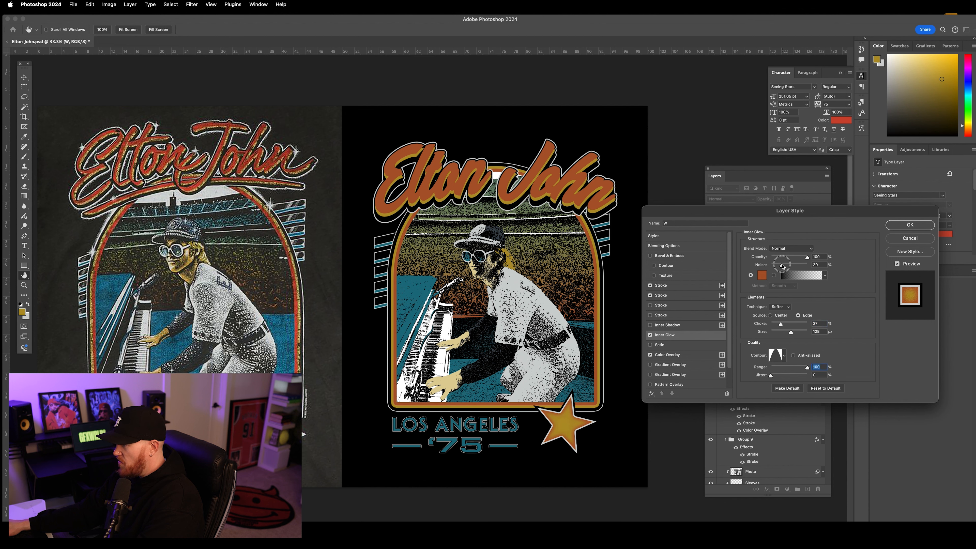
left_click(794, 333)
left_click_drag(781, 324, 784, 324)
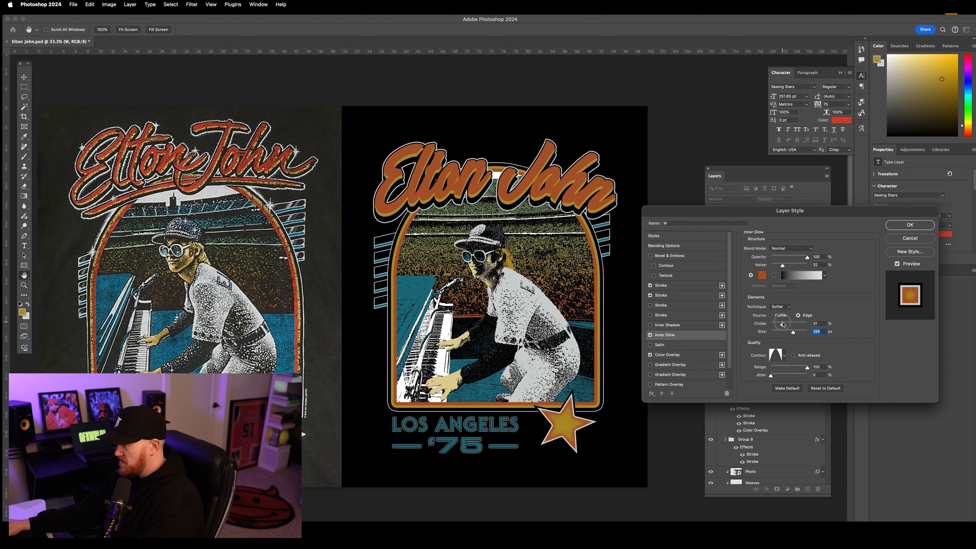
left_click(910, 225)
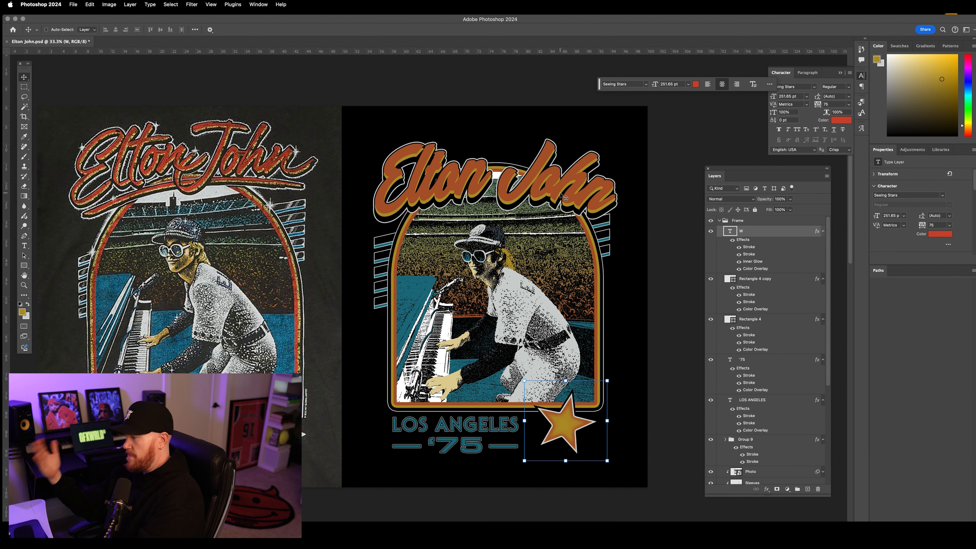
Enlarge the star to about 275 pt, adjust its position over the frame's lower right corner and hide the transform controls
left_click_drag(571, 407, 576, 408)
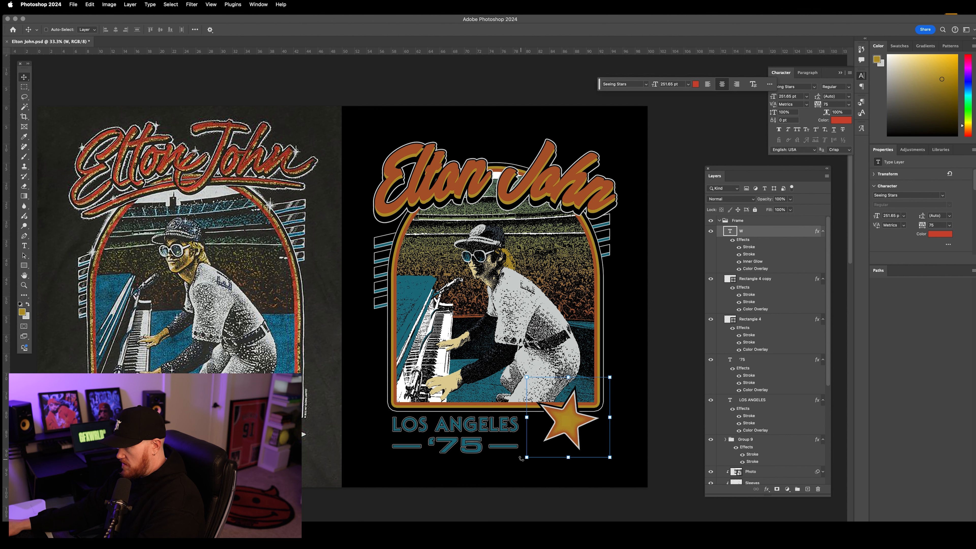
left_click_drag(521, 459, 515, 465)
left_click_drag(564, 357, 563, 357)
left_click_drag(612, 463, 615, 468)
mouse_move(575, 318)
left_mouse_down()
mouse_move(568, 312)
mouse_move(581, 320)
left_mouse_up()
left_click(25, 79)
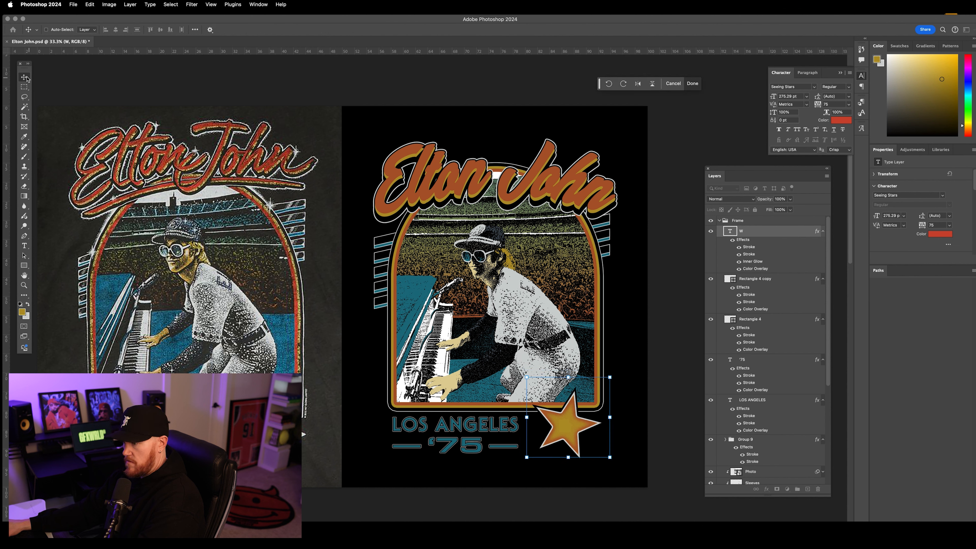
left_click_drag(584, 431, 584, 430)
left_click(209, 31)
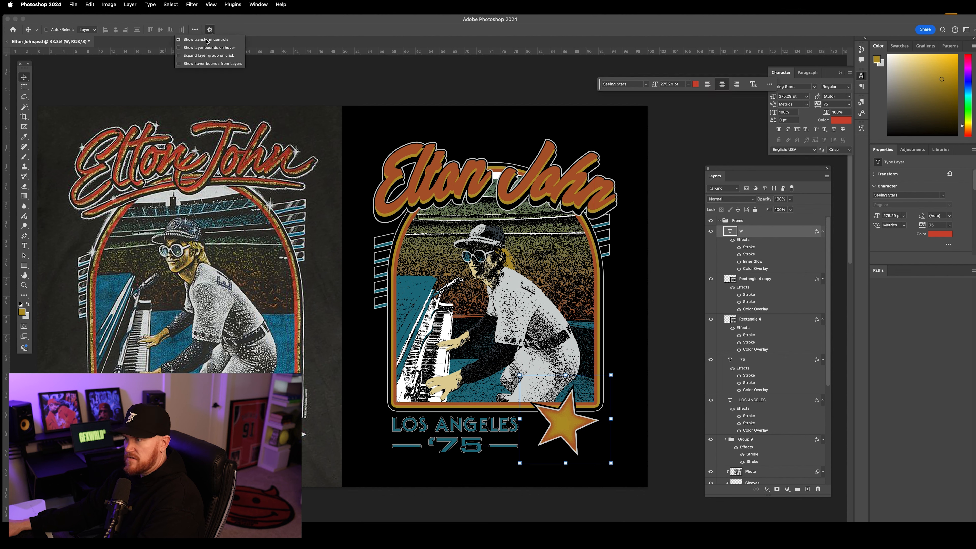
left_click(582, 427)
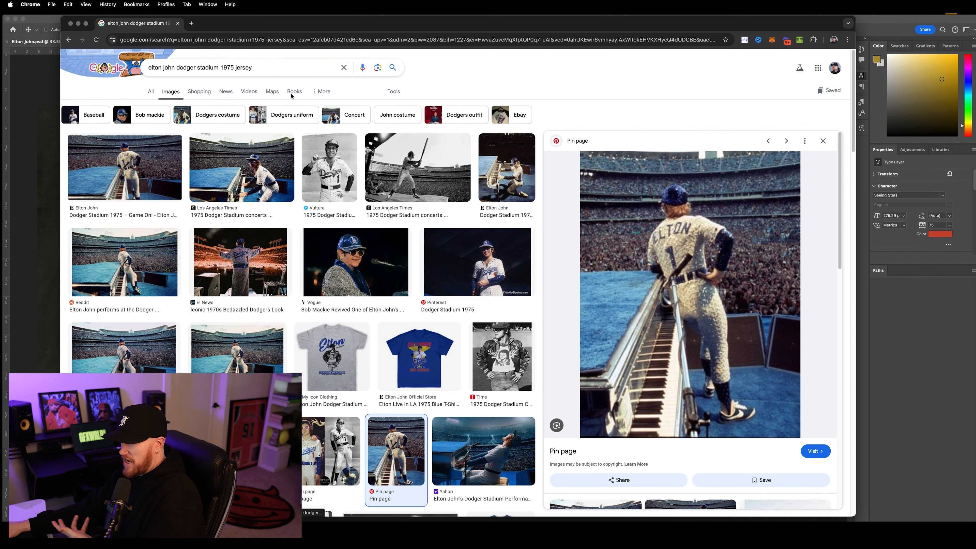
Copy the previewed Dodger Stadium photo showing Elton John from behind, and switch back to Photoshop
right_click(638, 228)
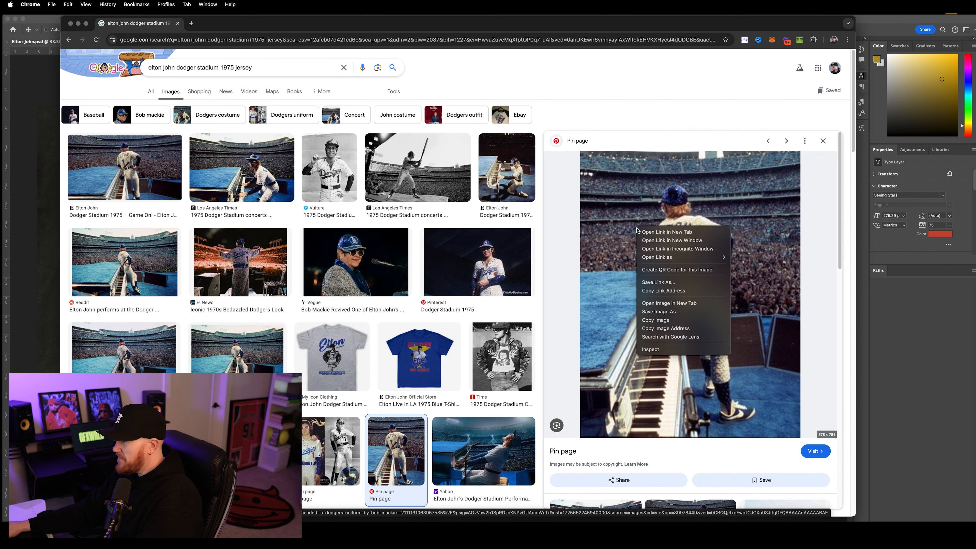
left_click(678, 320)
key("super+Tab")
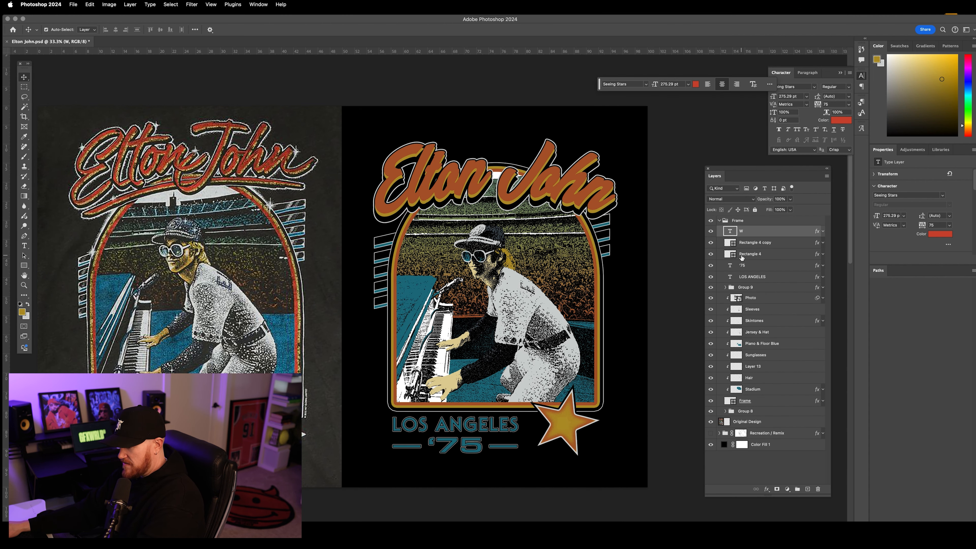
Paste the photo, move it above the star, show the transform controls and scale it to about 326%
key("super+v")
left_click_drag(340, 285, 553, 307)
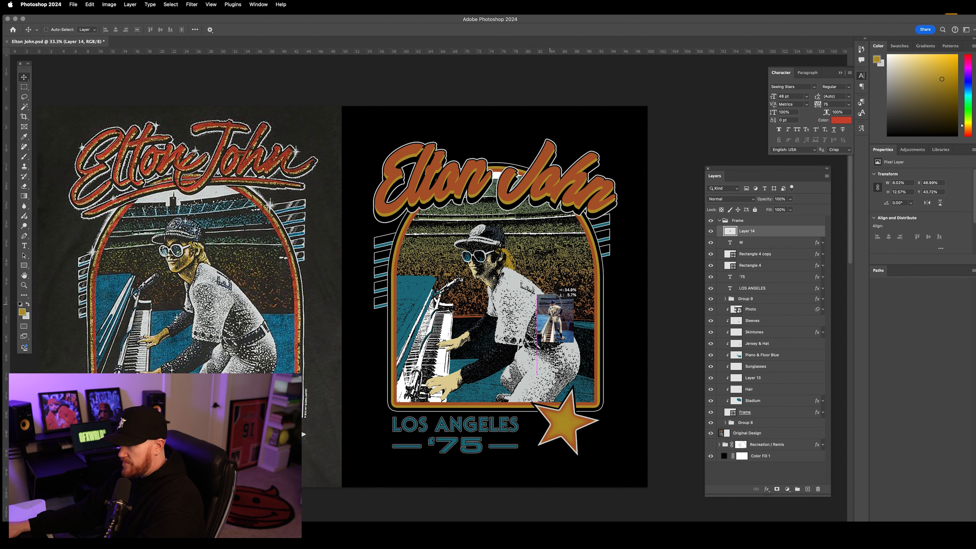
left_click(212, 33)
left_click_drag(574, 342, 629, 414)
left_click_drag(540, 295, 509, 259)
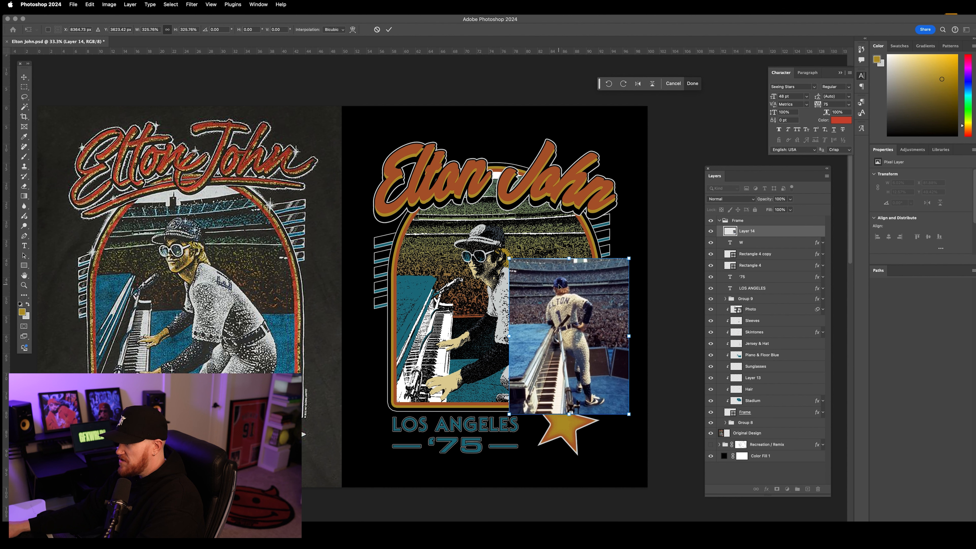
Select the figure's head and upper body, copy that area to its own layer and delete the full photo layer
left_click(26, 90)
mouse_move(540, 271)
left_mouse_down()
mouse_move(588, 328)
mouse_move(619, 346)
mouse_move(598, 335)
left_mouse_up()
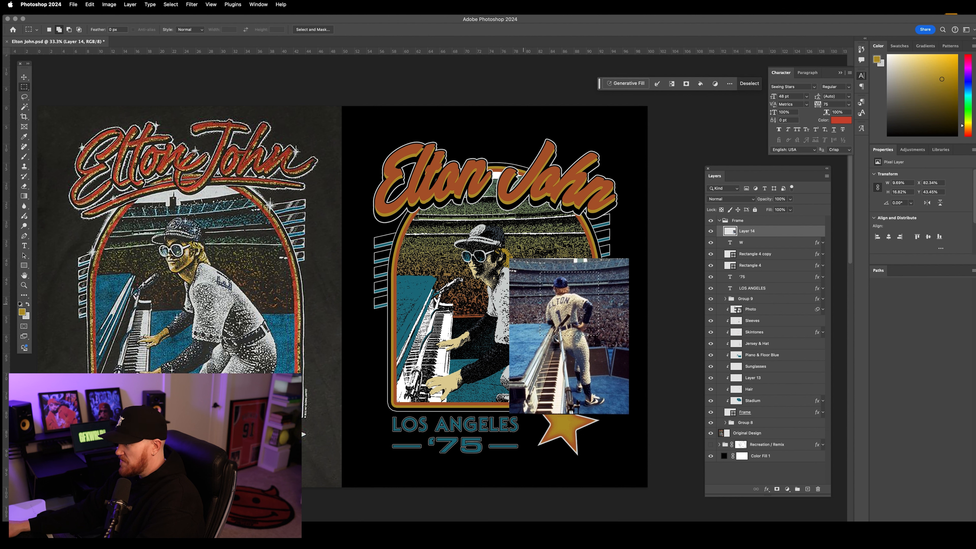
key("super+j")
left_click(754, 241)
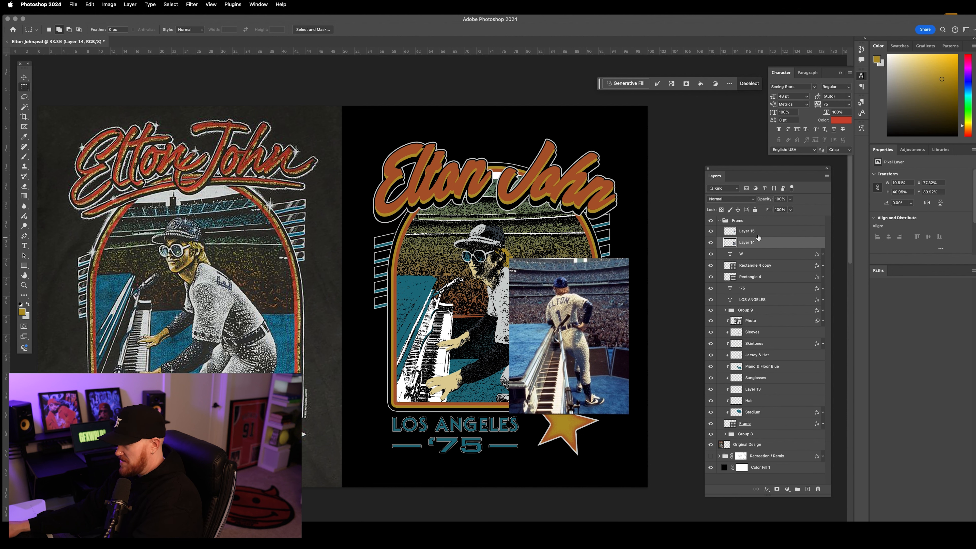
key("super+d")
key("Delete")
Move the cropped photo down, remove its background and place the cut-out figure over the star
left_click(24, 77)
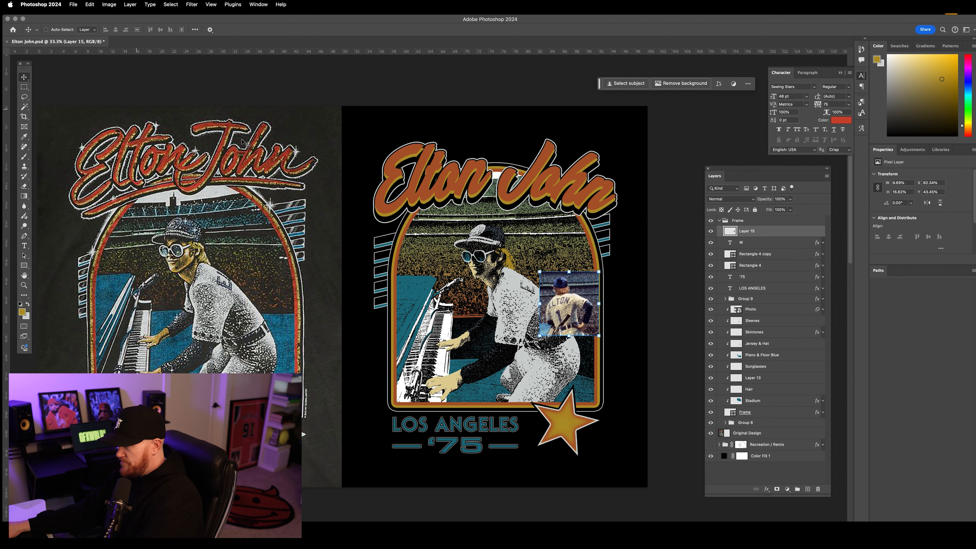
left_click_drag(541, 274, 533, 339)
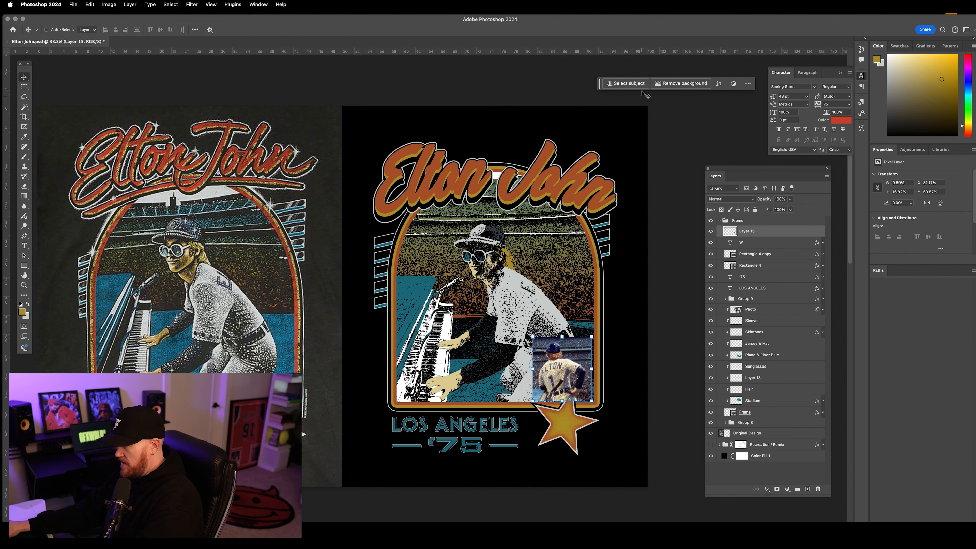
left_click(688, 85)
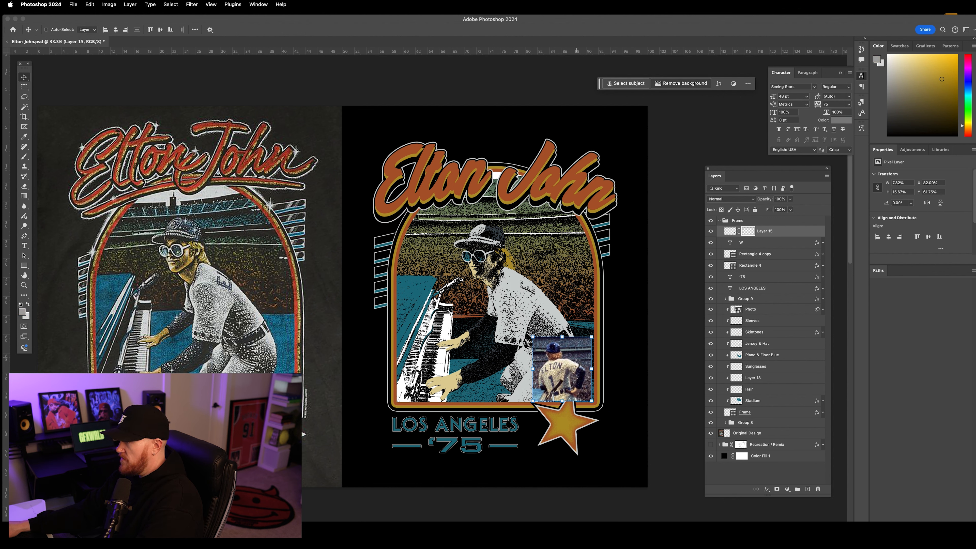
left_click_drag(577, 364, 577, 402)
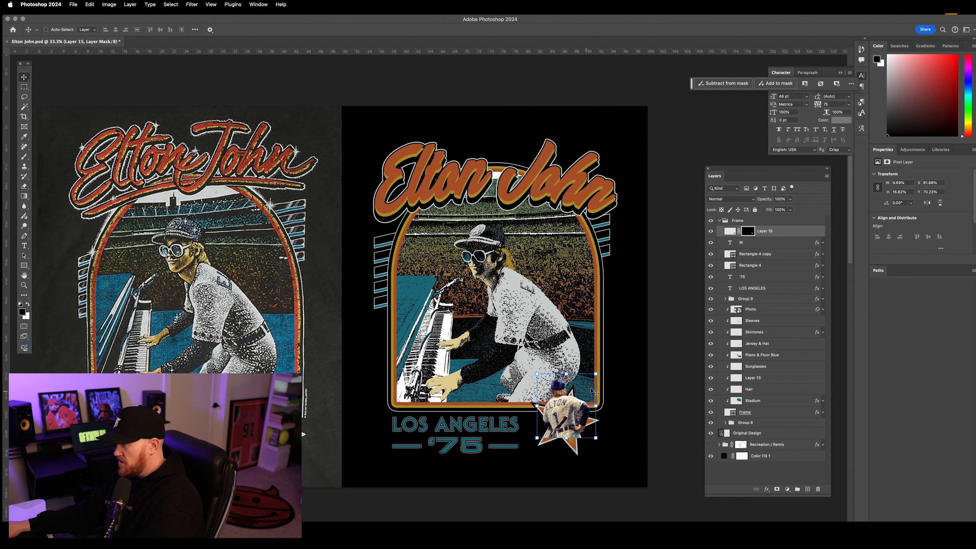
Scale the cut-out figure to about 94%, rotate it about 17° and centre it on the star
left_click_drag(584, 368, 601, 373)
left_click_drag(552, 405, 558, 411)
left_click_drag(557, 371, 556, 376)
left_click_drag(567, 359, 555, 353)
left_click_drag(574, 405, 567, 402)
left_click_drag(578, 361, 589, 359)
left_click_drag(575, 400, 575, 400)
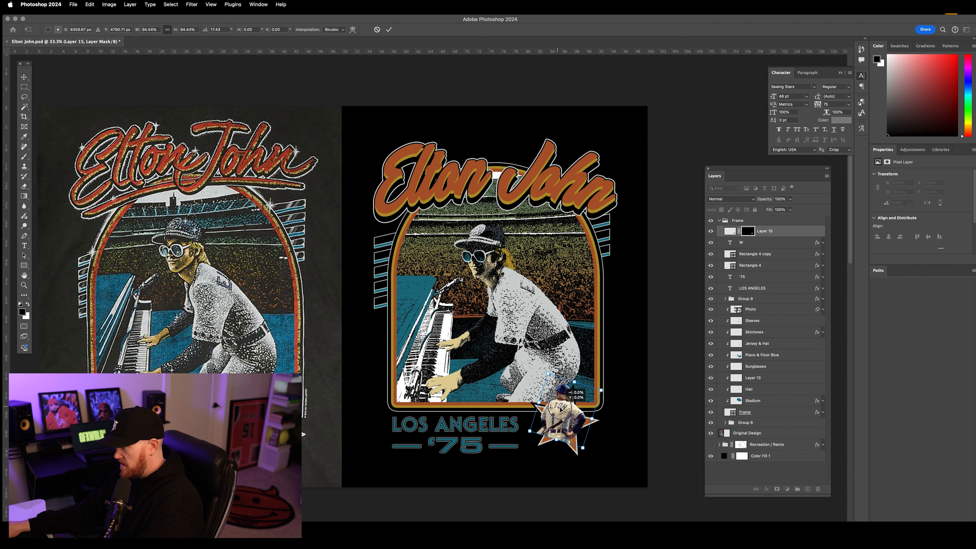
Paint black on the figure's layer mask along the edges of the gap between the torso and the bent arm
left_click(23, 156)
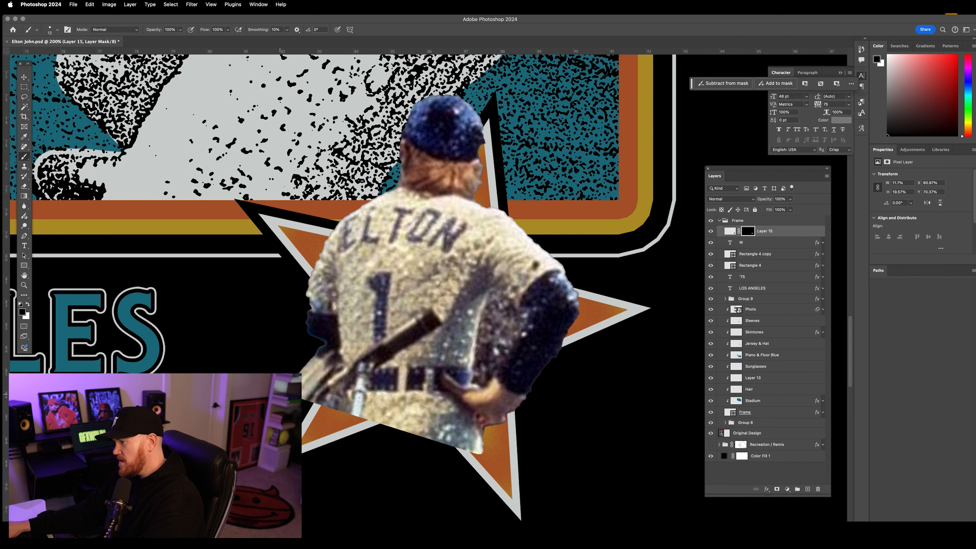
mouse_move(350, 413)
left_mouse_down()
mouse_move(481, 455)
mouse_move(500, 443)
left_mouse_up()
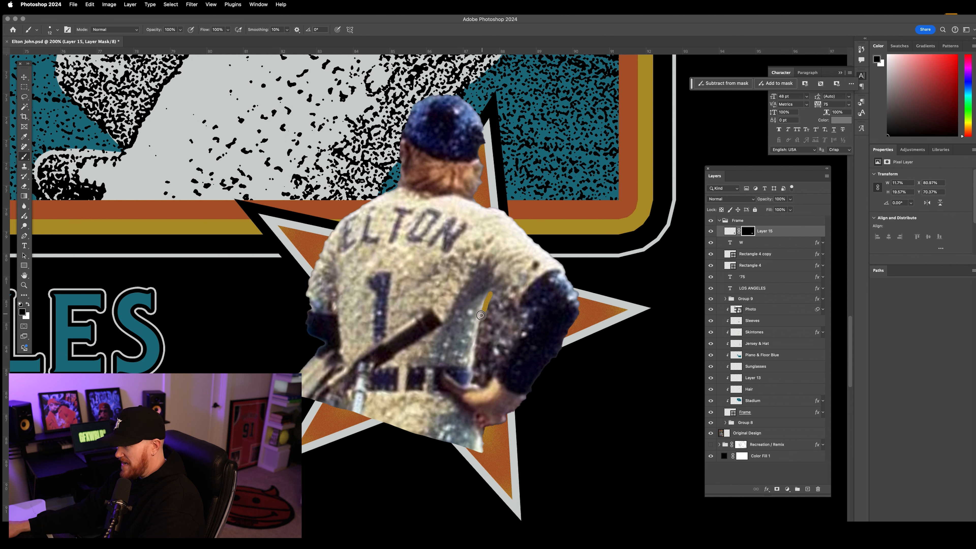
mouse_move(476, 356)
left_mouse_down()
mouse_move(476, 373)
mouse_move(492, 372)
mouse_move(526, 318)
left_mouse_up()
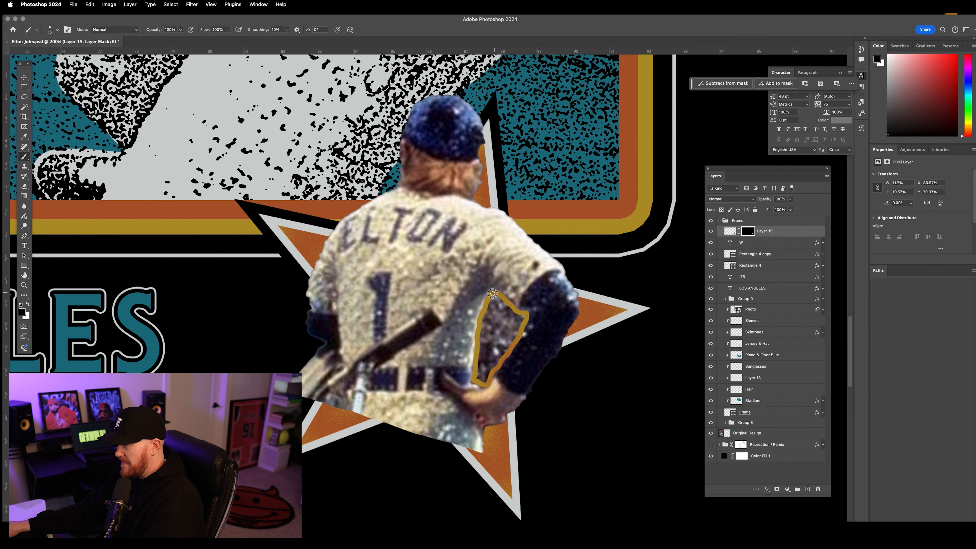
mouse_move(492, 300)
left_mouse_down()
mouse_move(480, 378)
mouse_move(499, 298)
mouse_move(479, 381)
mouse_move(483, 331)
left_mouse_up()
Lasso the gap between torso and bent arm, fill it with the black foreground colour on the mask and deselect
left_click(24, 97)
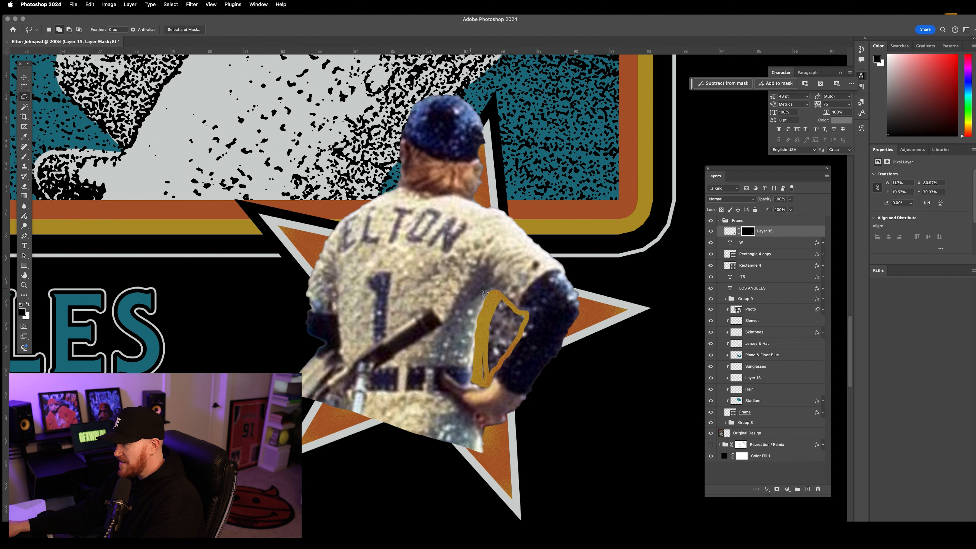
mouse_move(510, 298)
left_mouse_down()
mouse_move(498, 293)
mouse_move(476, 308)
mouse_move(471, 381)
mouse_move(487, 390)
mouse_move(527, 308)
mouse_move(480, 302)
left_mouse_up()
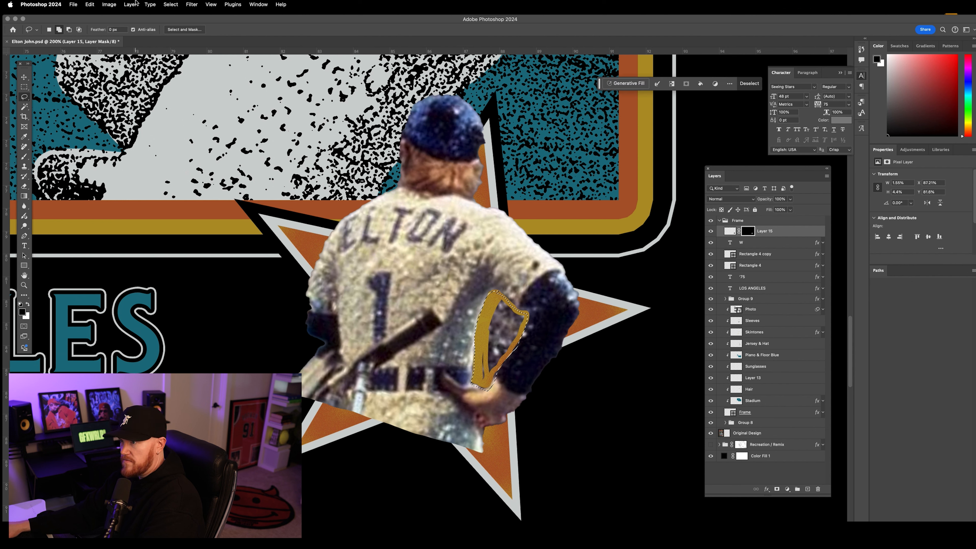
left_click(90, 4)
left_click(90, 121)
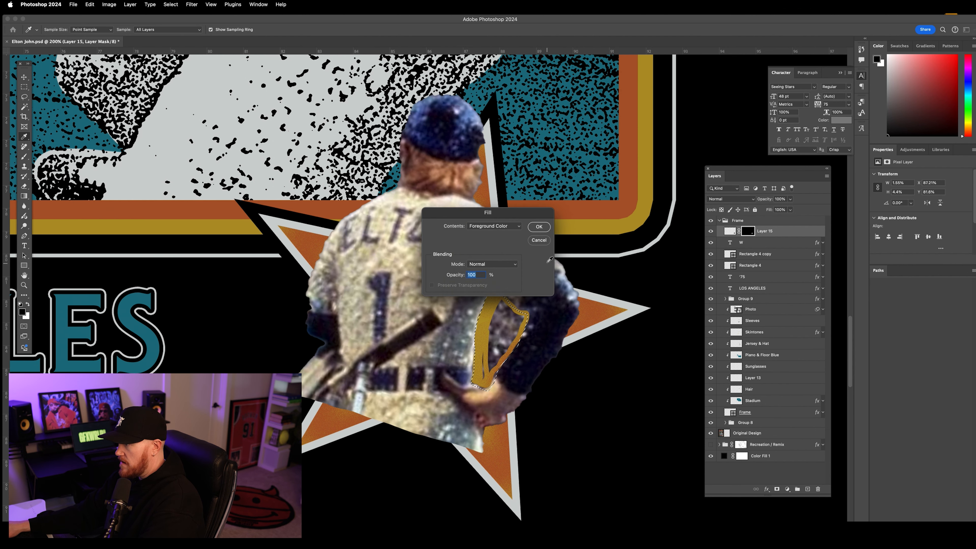
left_click(539, 227)
right_click(520, 260)
left_click(538, 266)
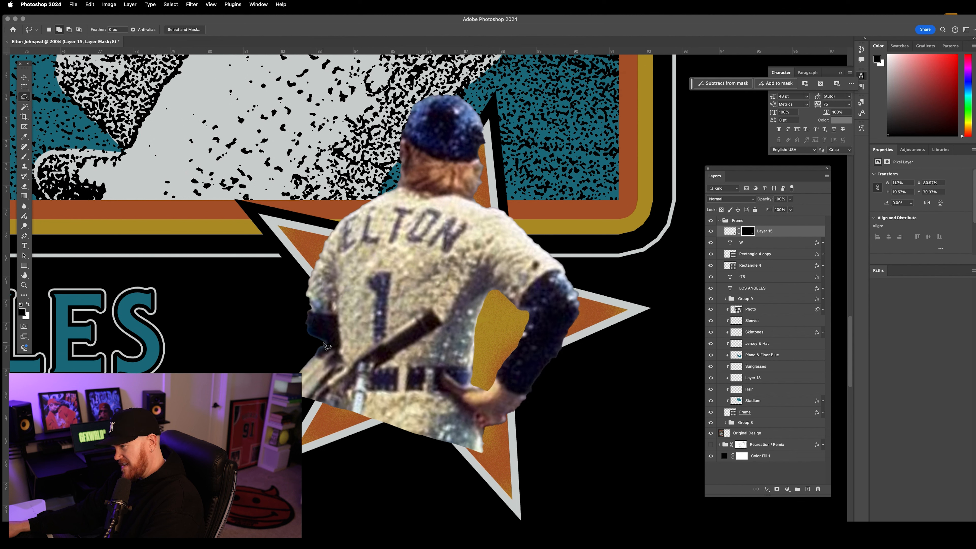
Lasso the leftover area beside the figure's left elbow, fill it with the foreground colour on the mask and deselect
mouse_move(324, 345)
left_mouse_down()
mouse_move(317, 348)
mouse_move(336, 372)
mouse_move(303, 406)
mouse_move(325, 346)
left_mouse_up()
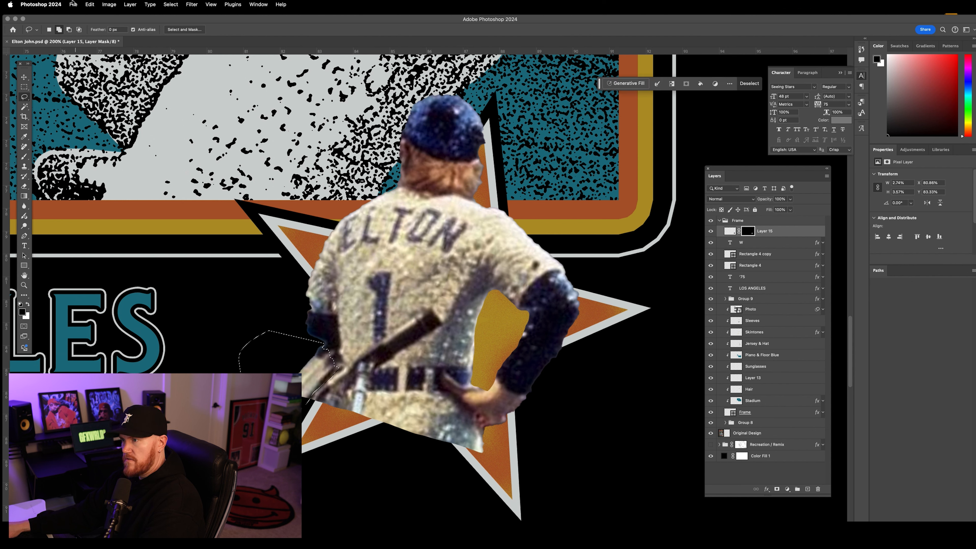
left_click(90, 4)
left_click(91, 121)
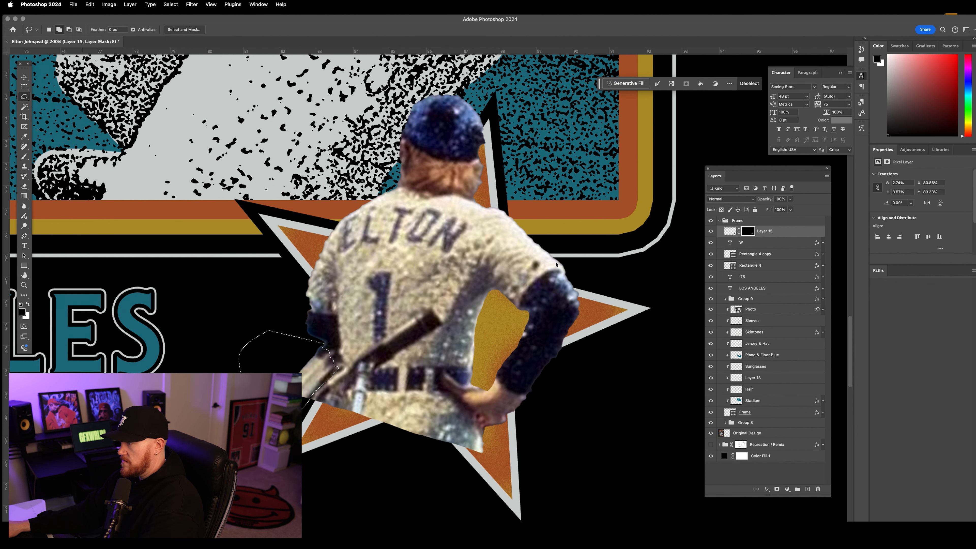
key("Return")
right_click(423, 184)
key("Escape")
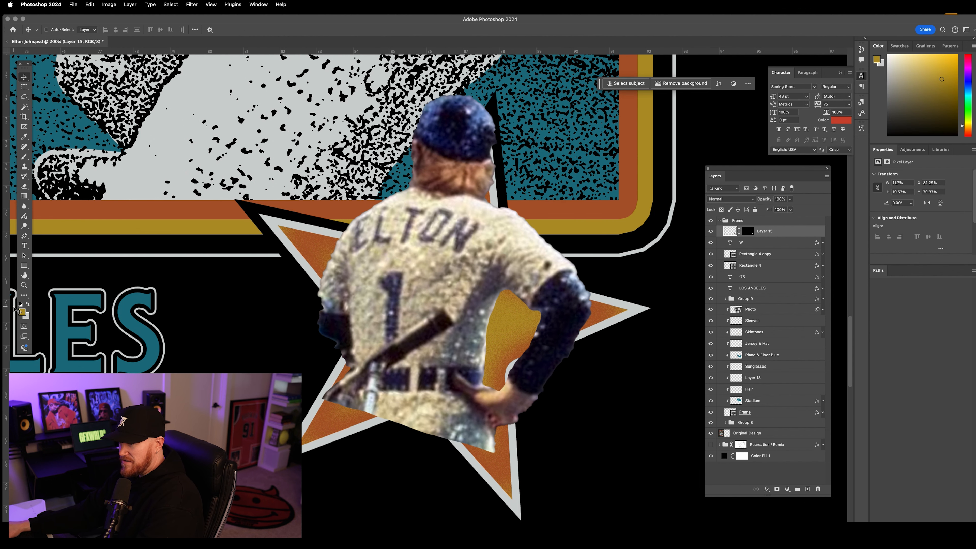
Reset the colours to black and white, open the Filter Gallery for the figure and raise Stamp's Light/Dark Balance to 17
left_click(20, 305)
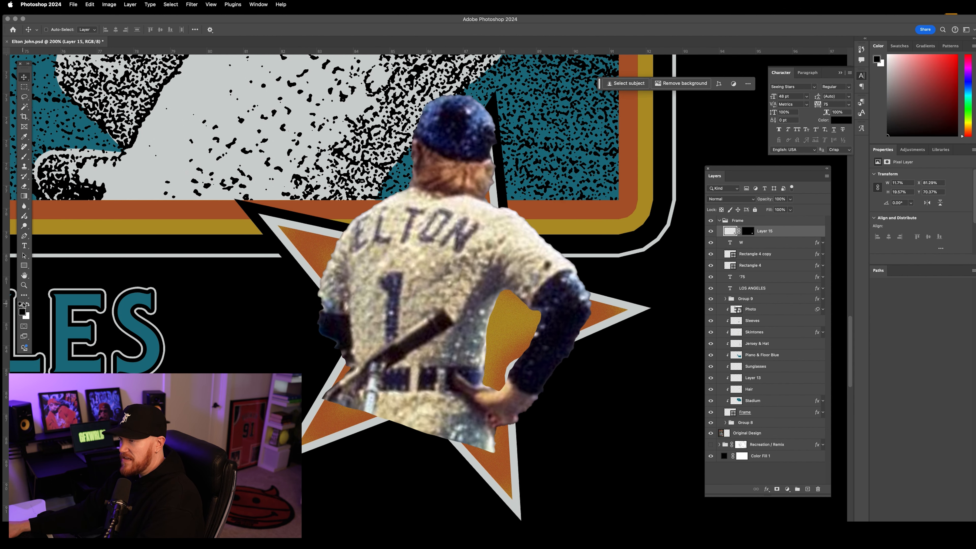
scroll(215, 77, "up", 2)
left_click(191, 4)
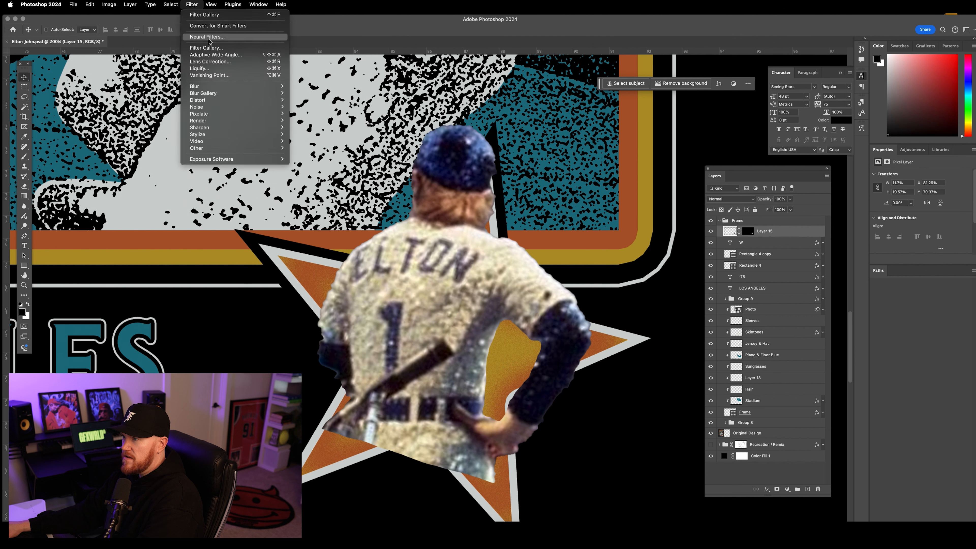
key("Escape")
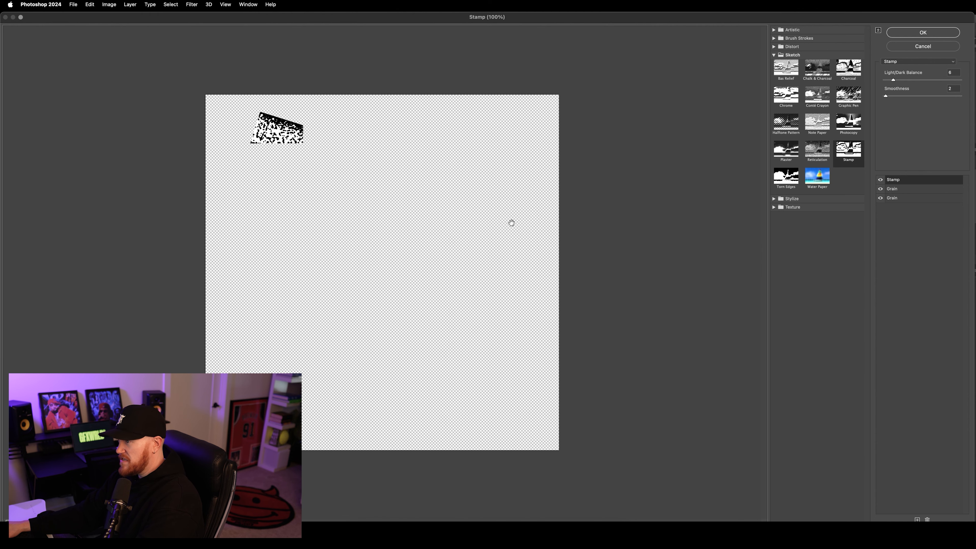
key("super+plus")
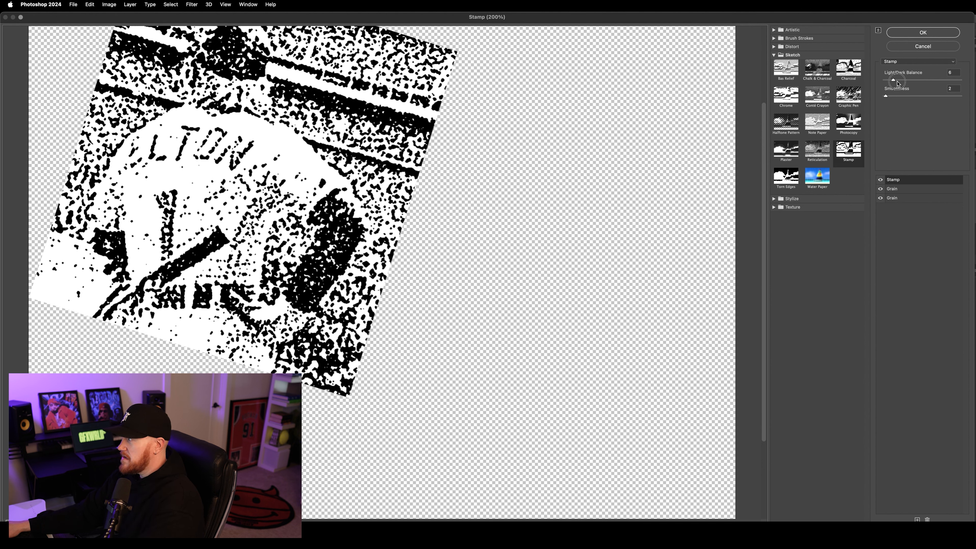
left_click_drag(894, 81, 914, 80)
key("super+minus")
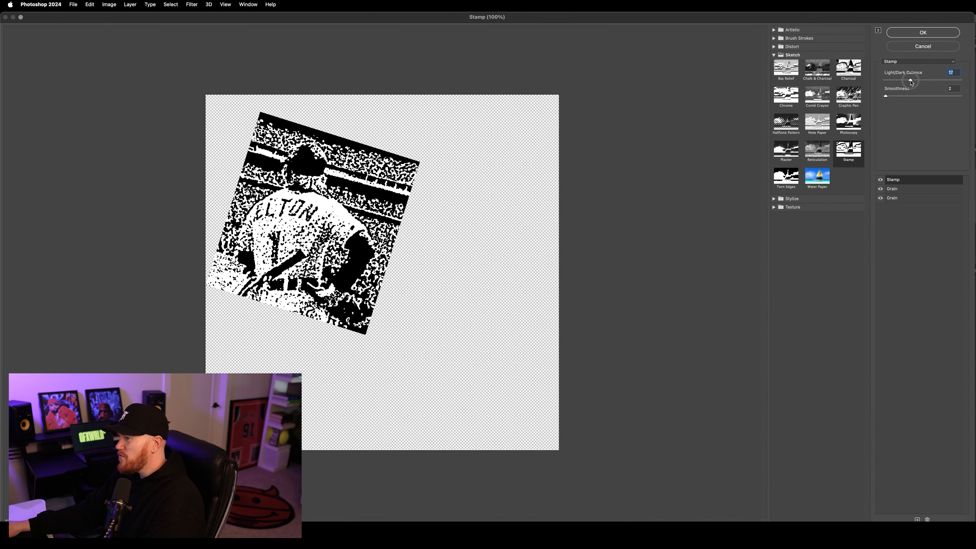
Check the Grain effect settings, set Stamp's Light/Dark Balance to 20 with Smoothness 2 and apply the filters to the figure
left_click(902, 190)
left_click(897, 197)
left_click(899, 192)
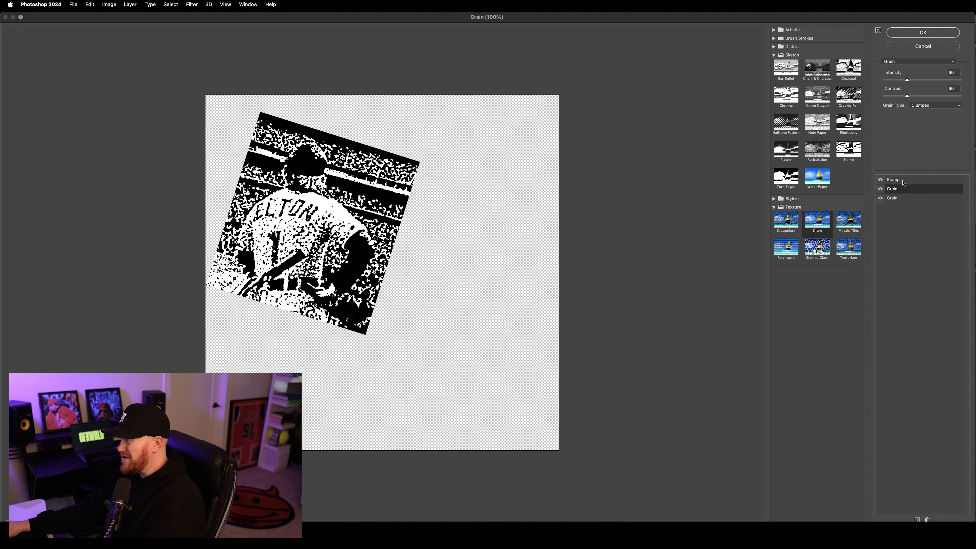
left_click(904, 182)
left_click_drag(917, 83, 916, 82)
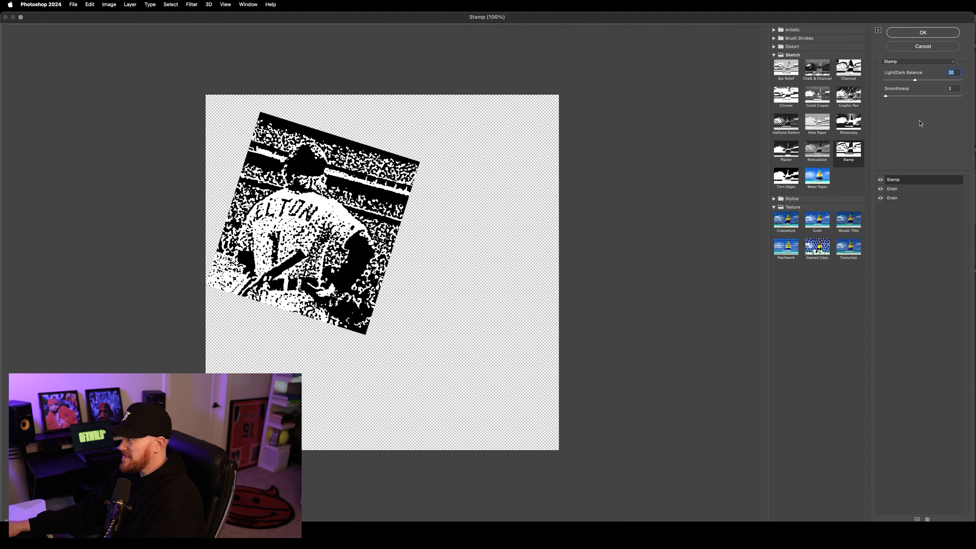
left_click(923, 33)
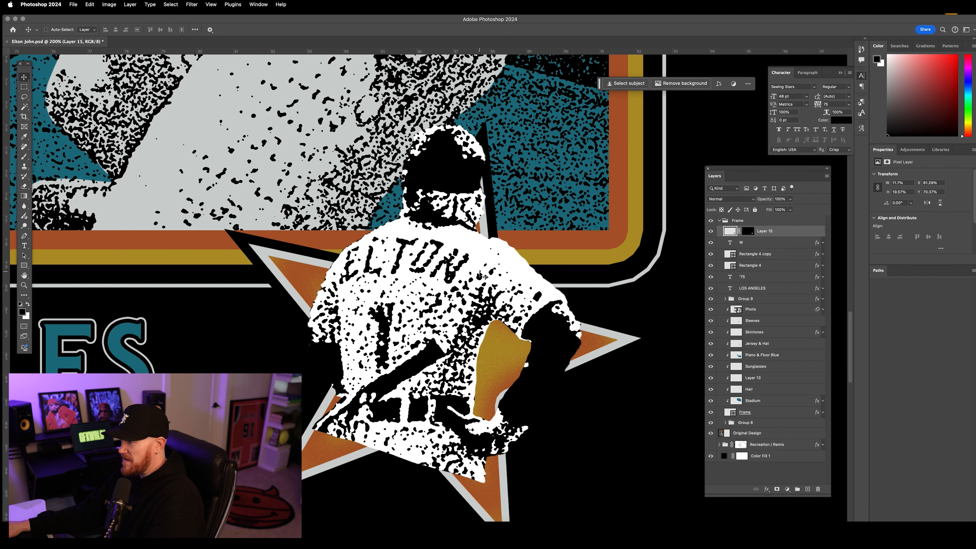
Nudge the stamped figure slightly down on the star, checking it against the whole shirt design
key("super+minus")
key("super+minus")
key("super+minus")
key("super+minus")
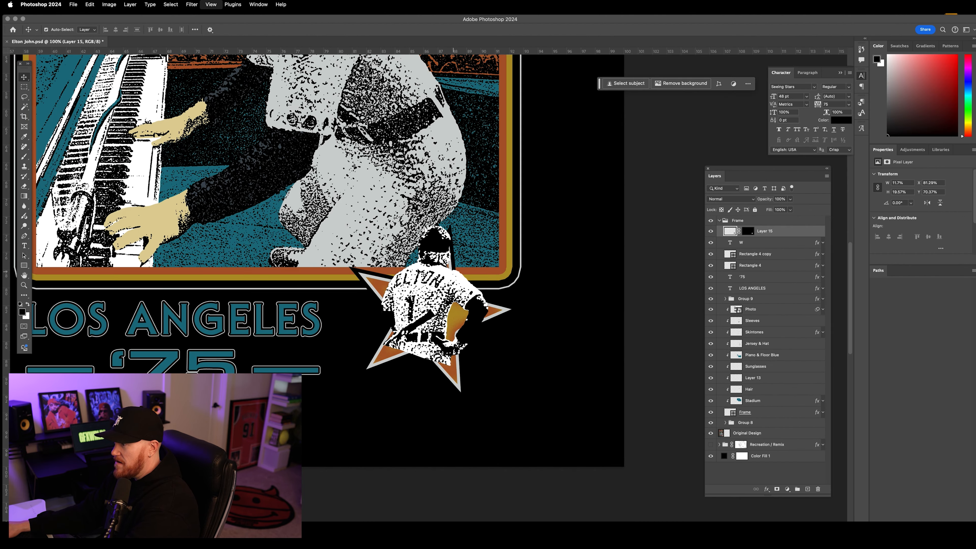
scroll(418, 271, "up", 5)
scroll(418, 271, "left", 3)
scroll(418, 272, "down", 5)
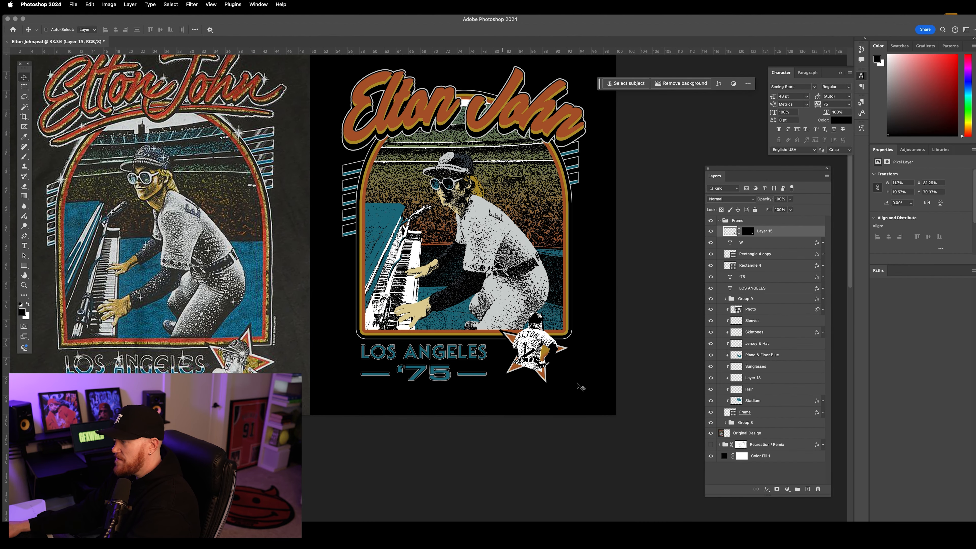
left_click_drag(542, 343, 545, 341)
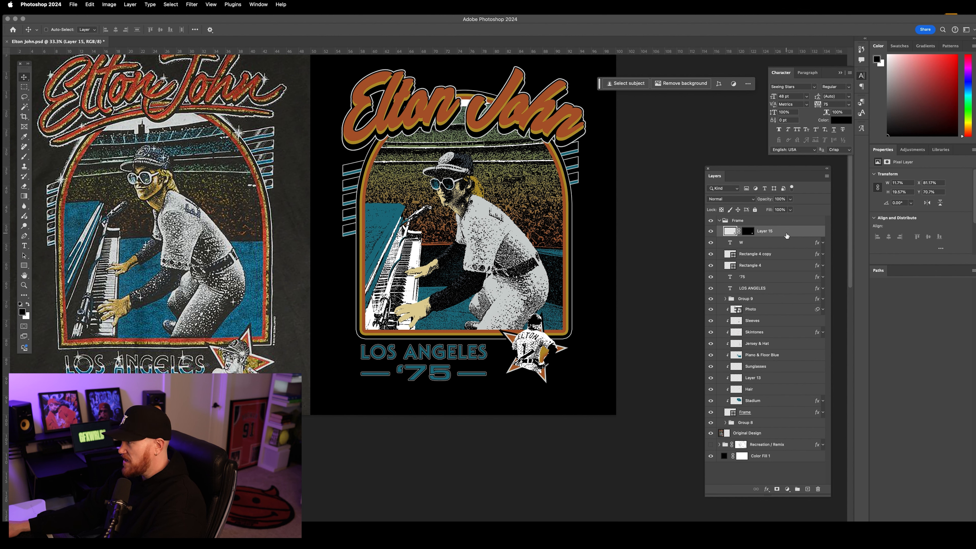
Add a Multiply colour overlay sampled from the pianist's light grey jersey (cfd2d1) to the figure and nudge it slightly down
double_click(791, 233)
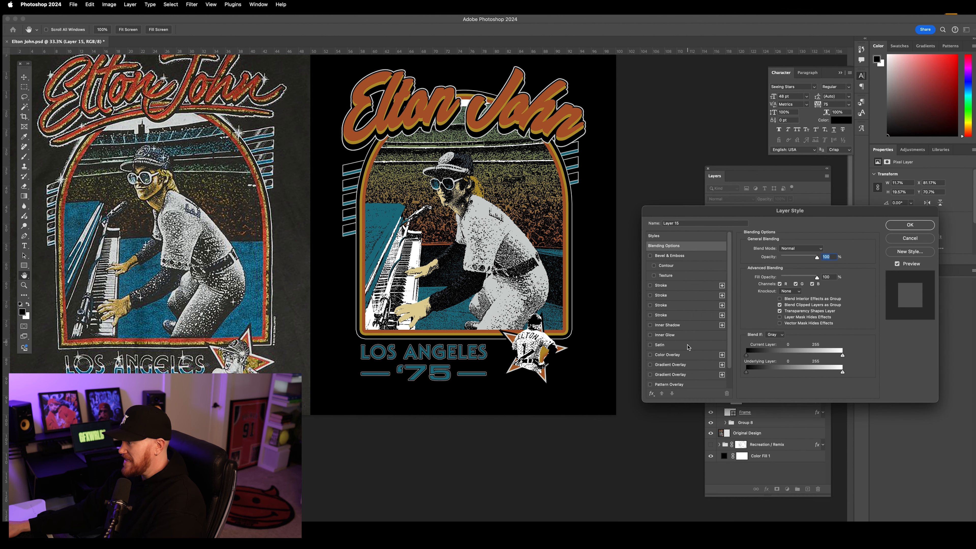
left_click(686, 356)
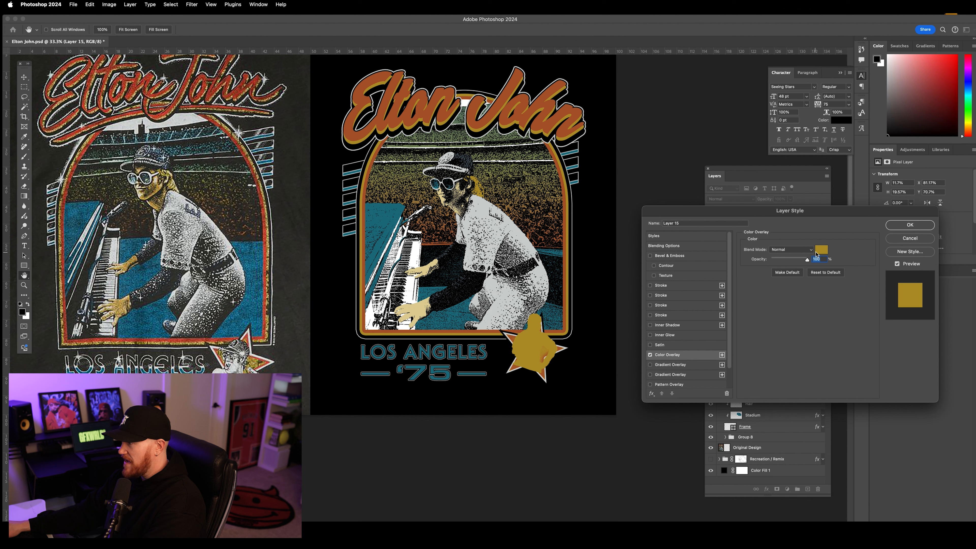
left_click(819, 250)
left_click(540, 232)
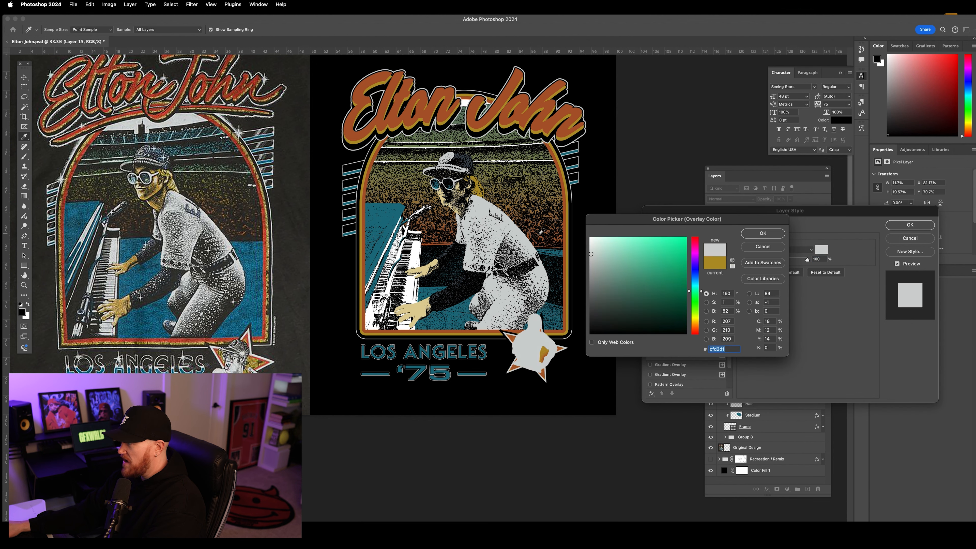
left_click(759, 234)
left_click(785, 252)
left_click(783, 277)
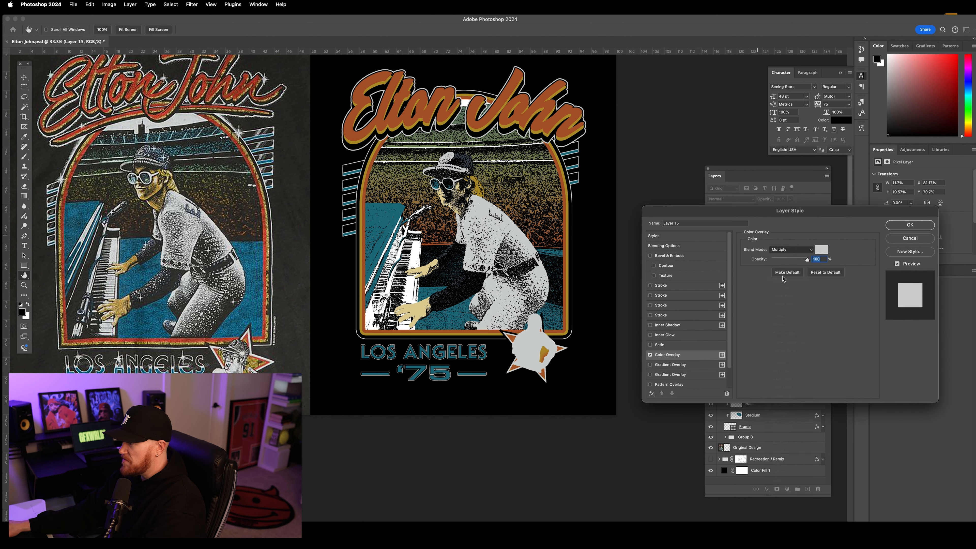
left_click(901, 226)
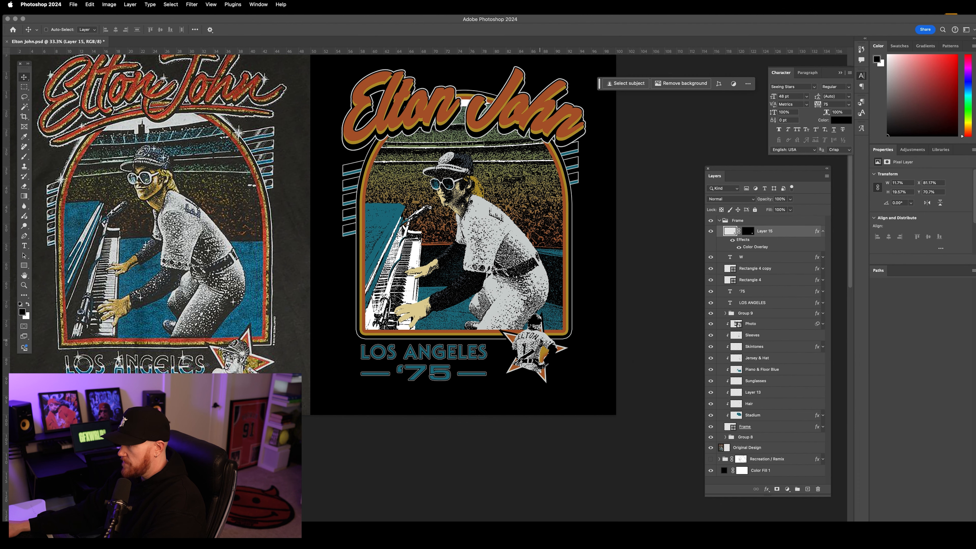
left_click_drag(536, 338, 537, 340)
left_click_drag(536, 340, 536, 333)
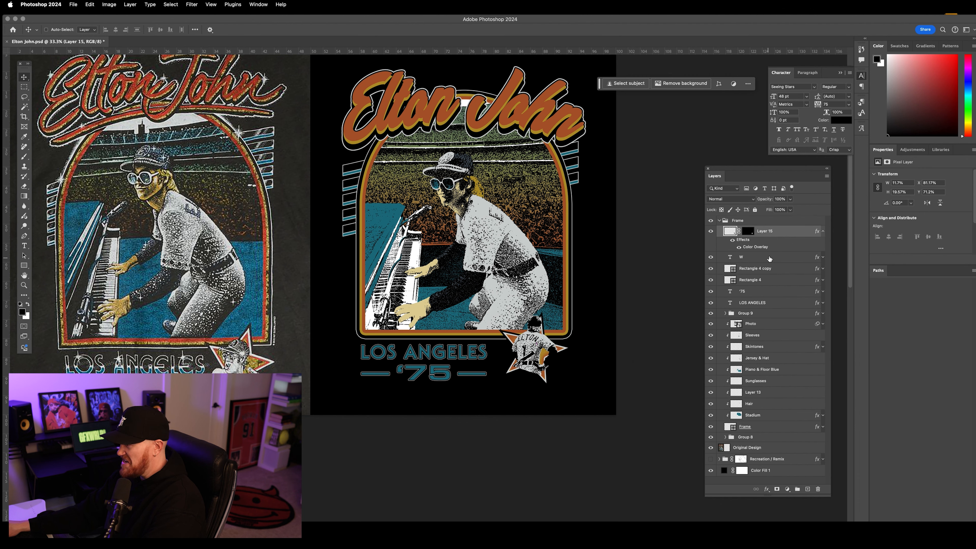
Give the figure layer a black outside stroke of 10 px
double_click(798, 231)
left_click(689, 289)
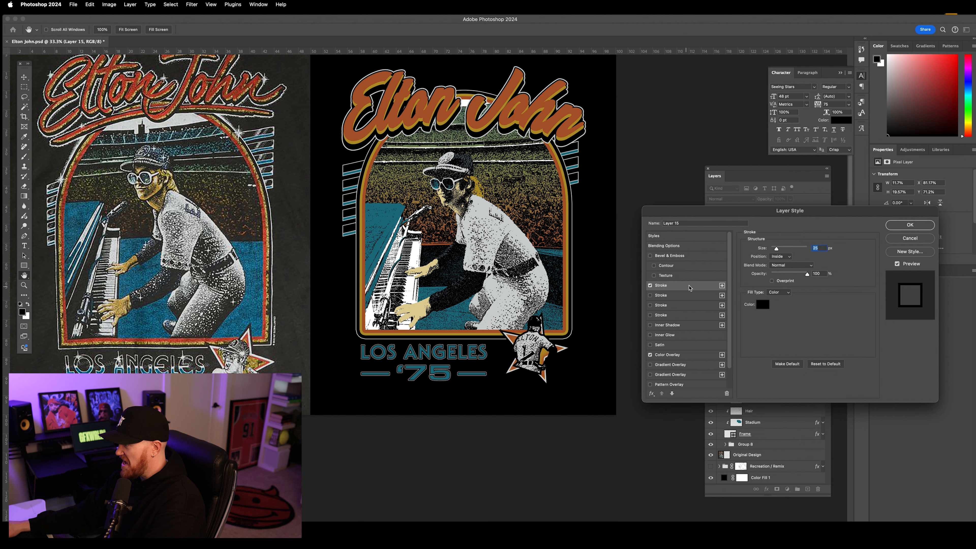
left_click(780, 256)
left_click(779, 249)
left_click_drag(777, 249, 773, 249)
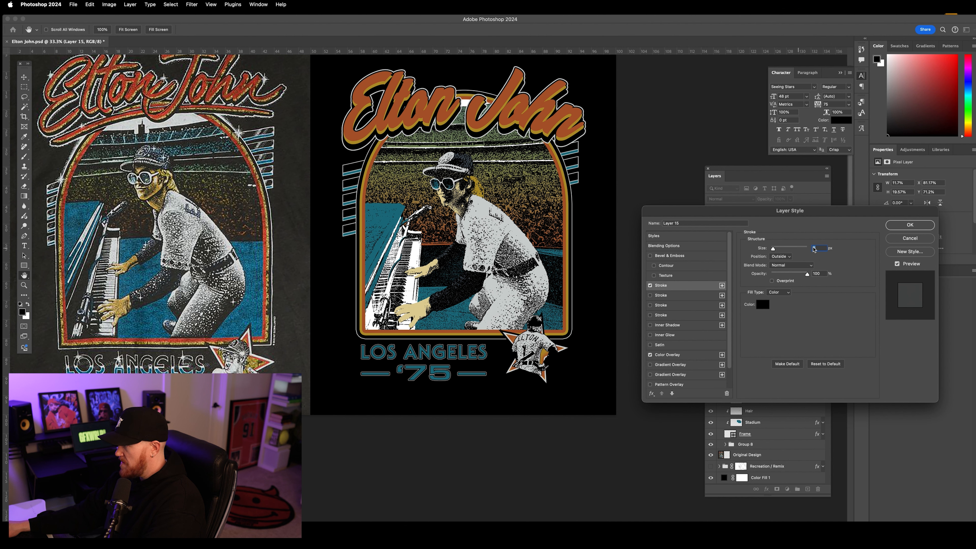
double_click(815, 247)
type("15")
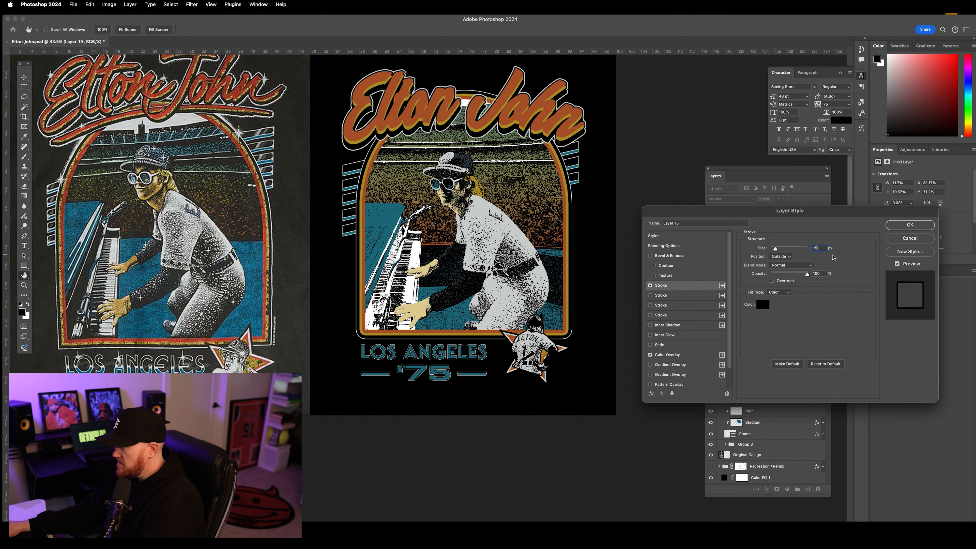
double_click(816, 247)
type("10")
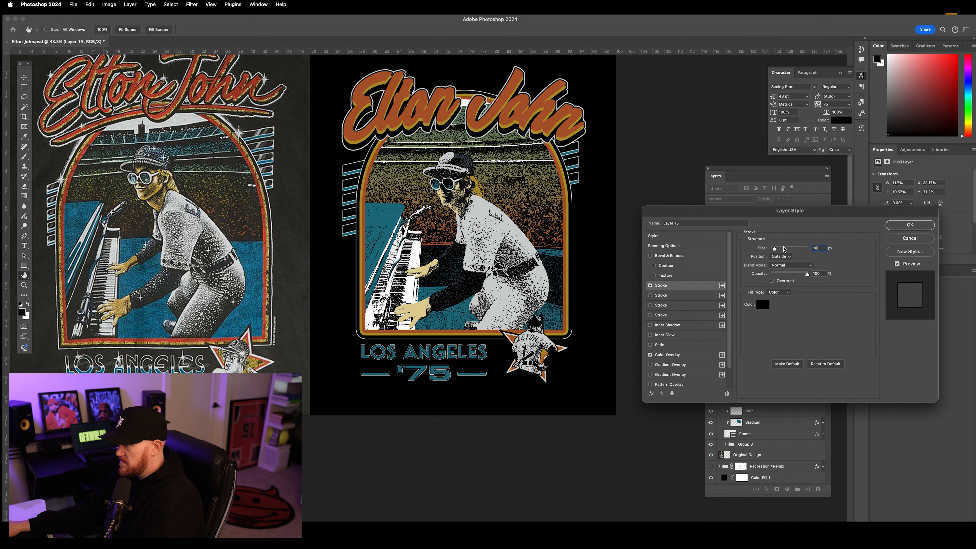
left_click(900, 227)
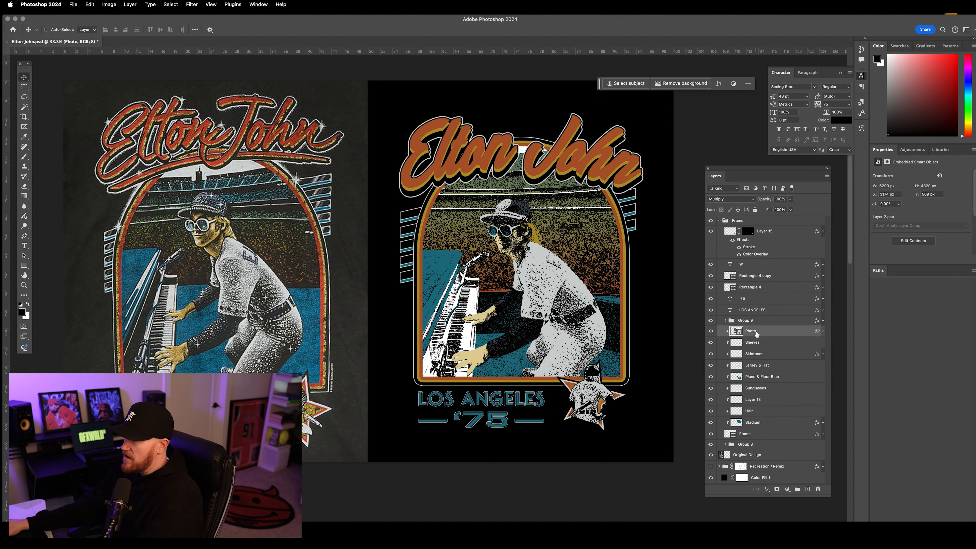
Duplicate the Photo layer and turn the copy into a clipping mask within the frame
left_click(732, 199)
left_click(731, 199)
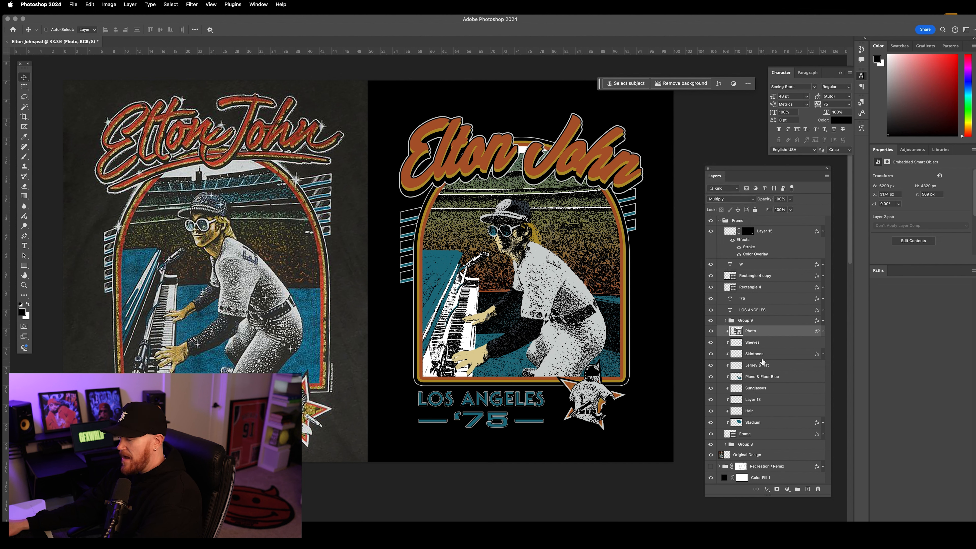
key("super+j")
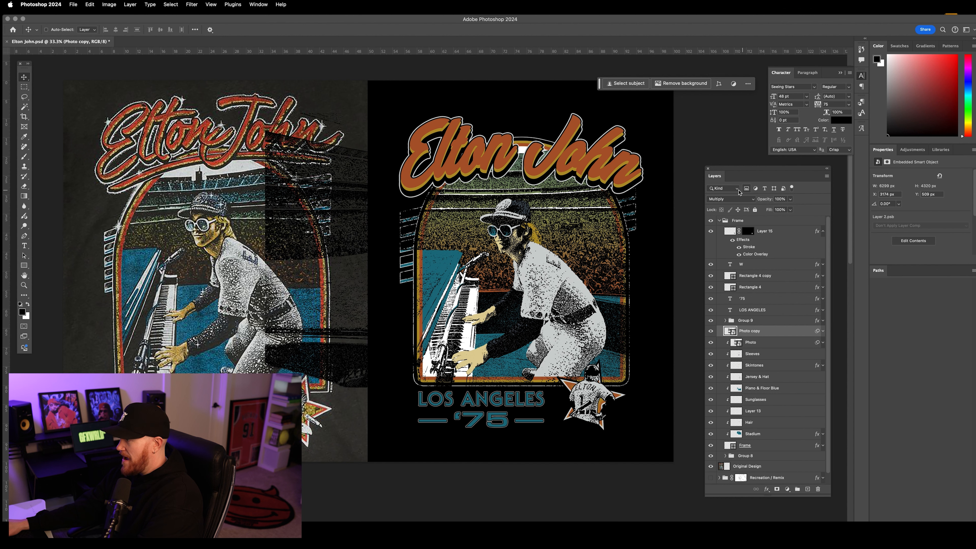
right_click(769, 331)
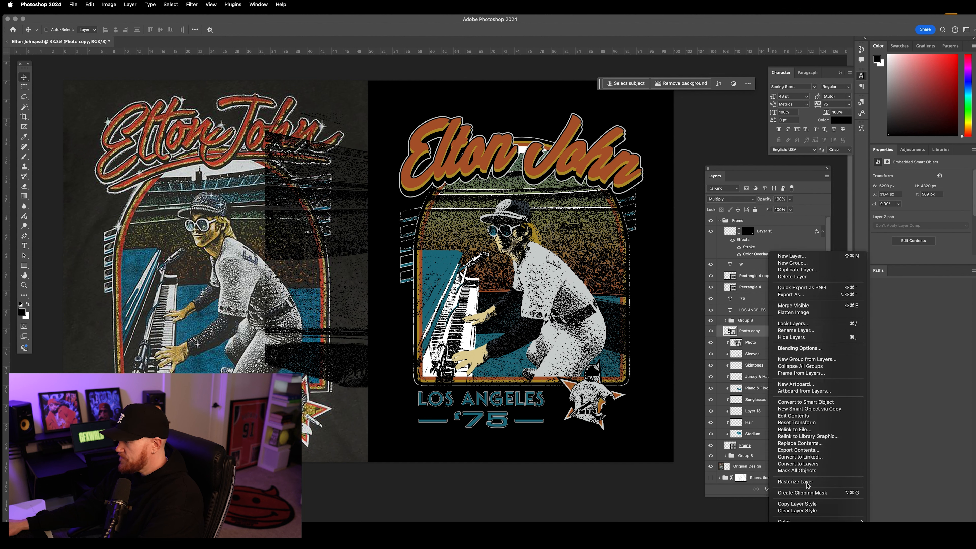
left_click(806, 494)
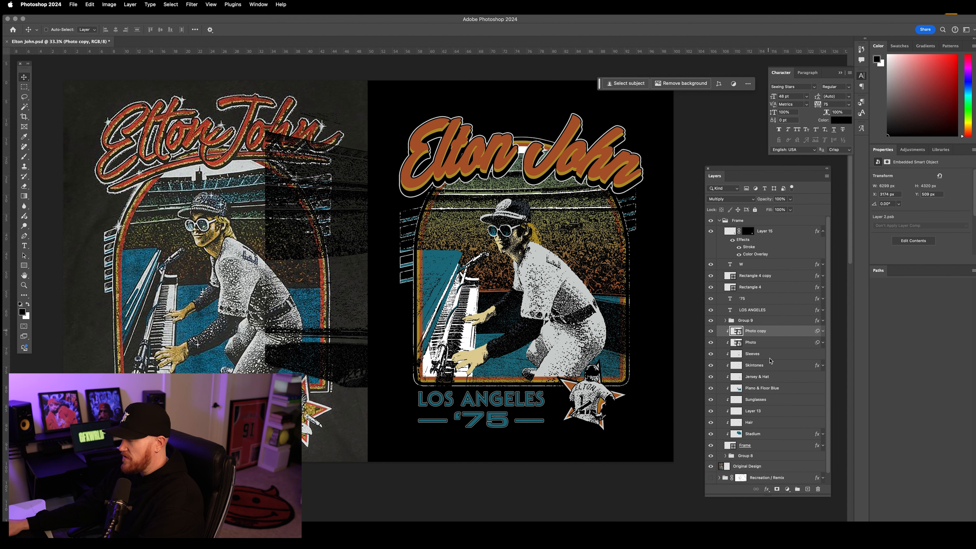
Rename the copied photo layer as Lowlights
double_click(759, 332)
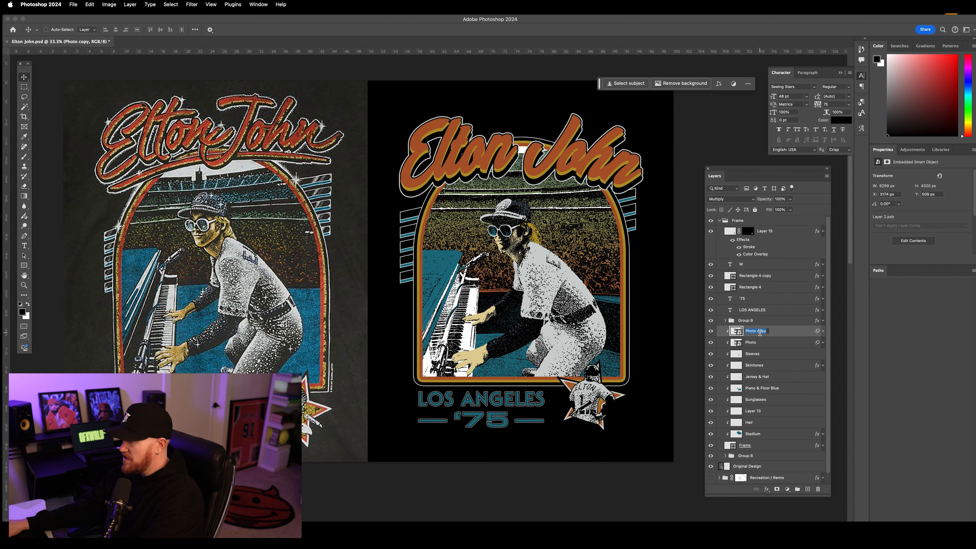
type("Lowlights")
key("Return")
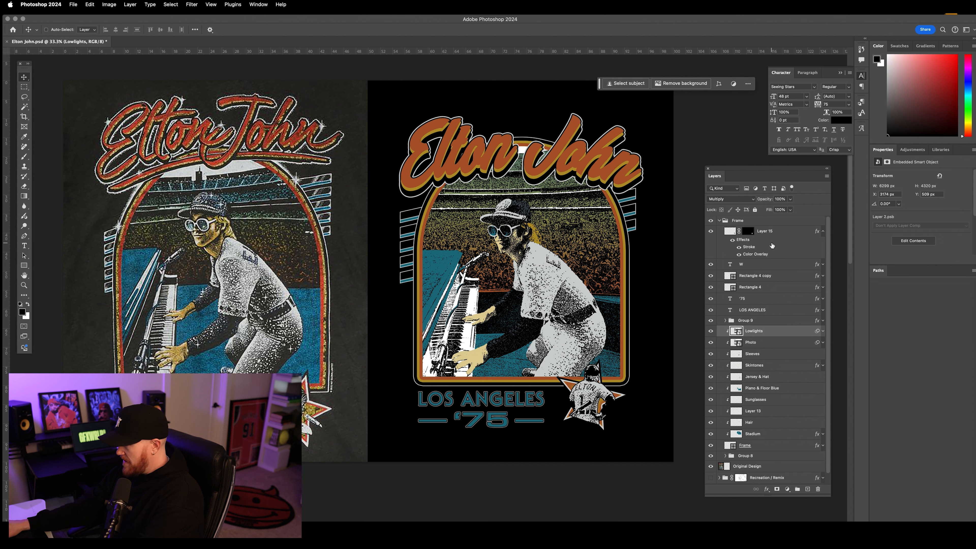
Reopen the Lowlights layer's Filter Gallery effects and set Stamp's Light/Dark Balance to 22
left_click(823, 332)
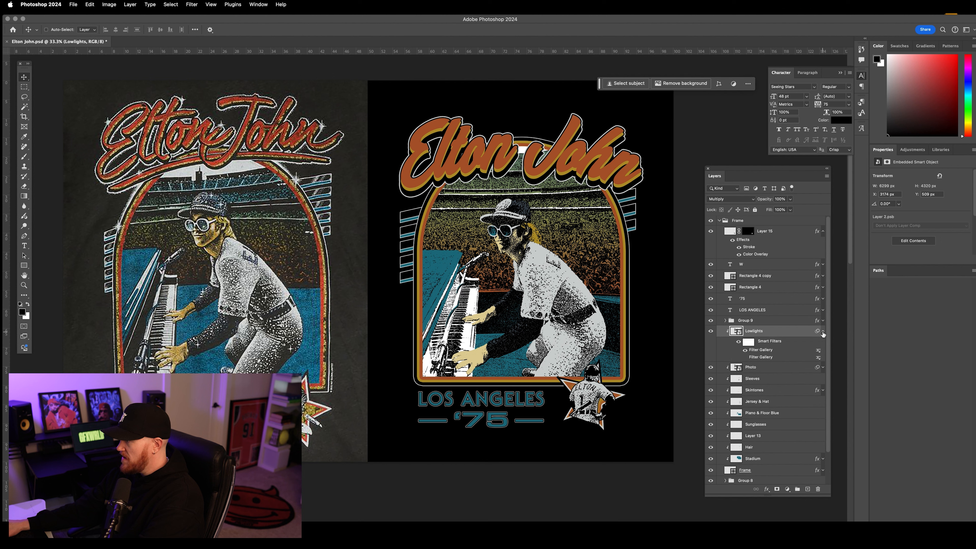
double_click(756, 349)
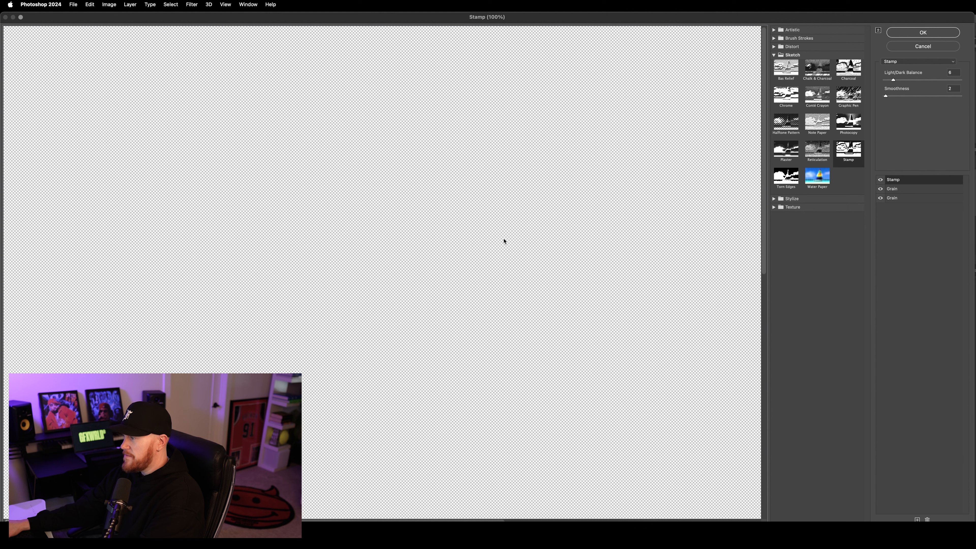
key("super+minus")
key("super+minus")
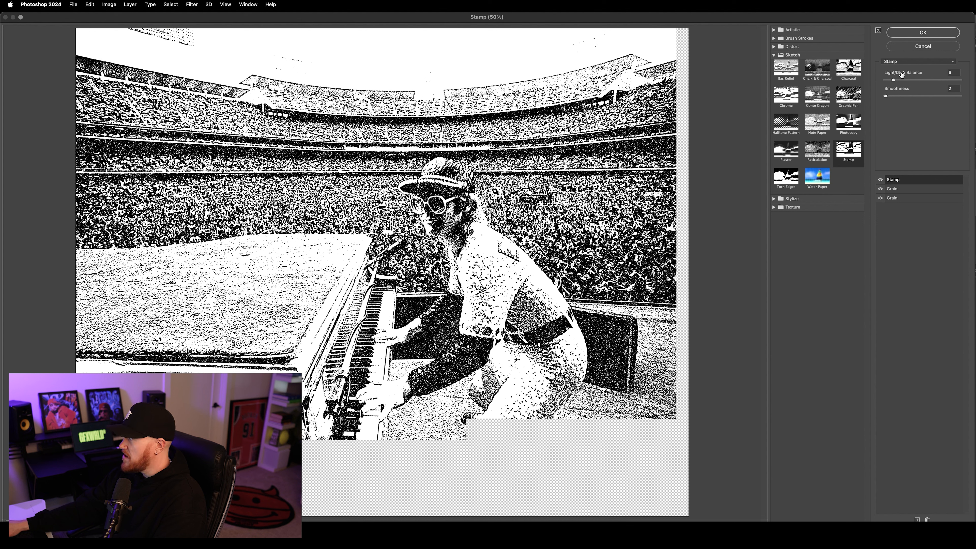
left_click_drag(895, 81, 916, 79)
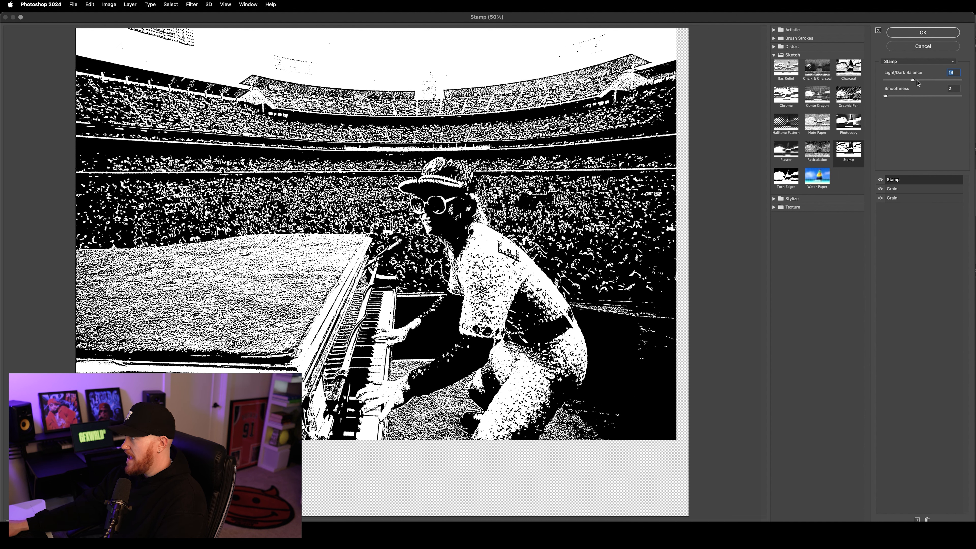
left_click_drag(914, 80, 918, 80)
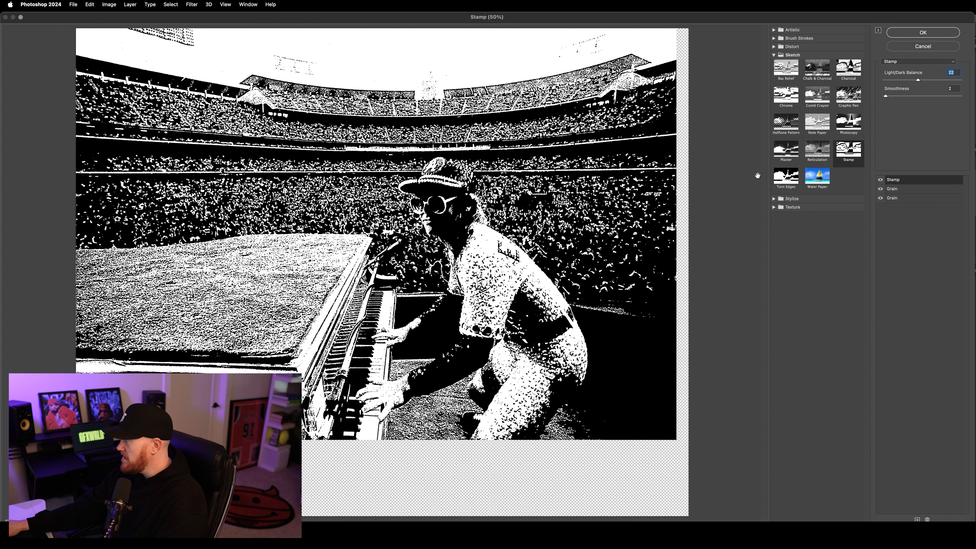
Raise the Clumped Grain effect's Intensity to 58, check the Enlarged Grain and Stamp settings, and apply the filters
left_click(893, 189)
left_click_drag(908, 83, 919, 82)
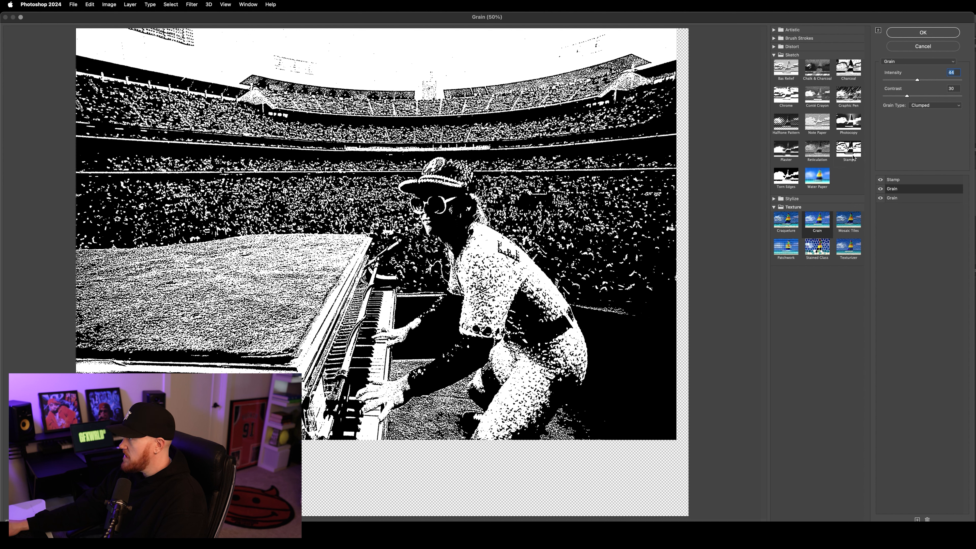
left_click_drag(917, 80, 929, 83)
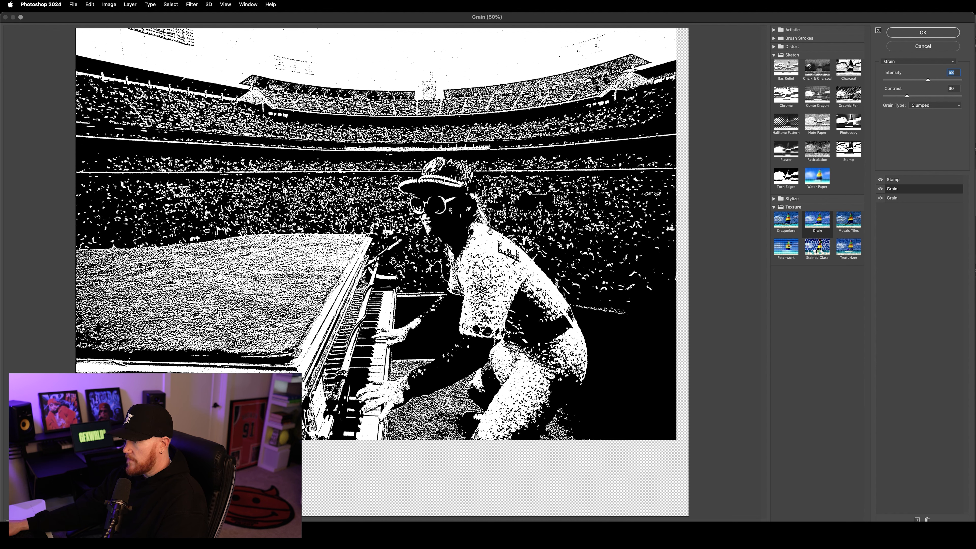
left_click(892, 197)
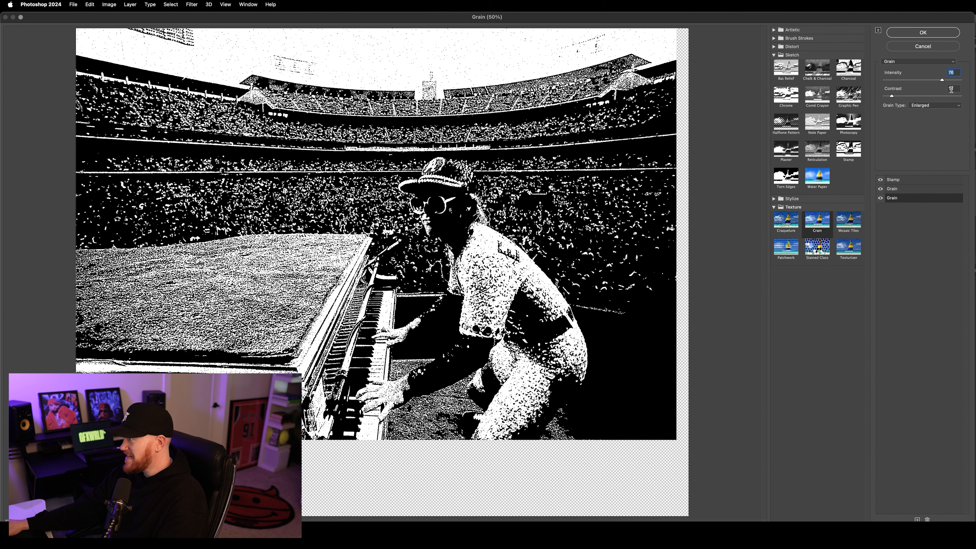
left_click(902, 189)
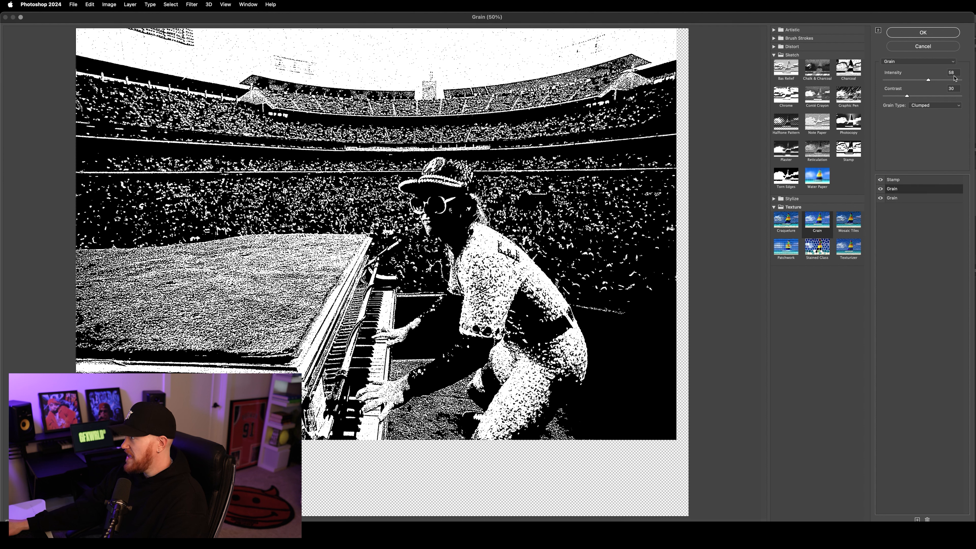
left_click(903, 180)
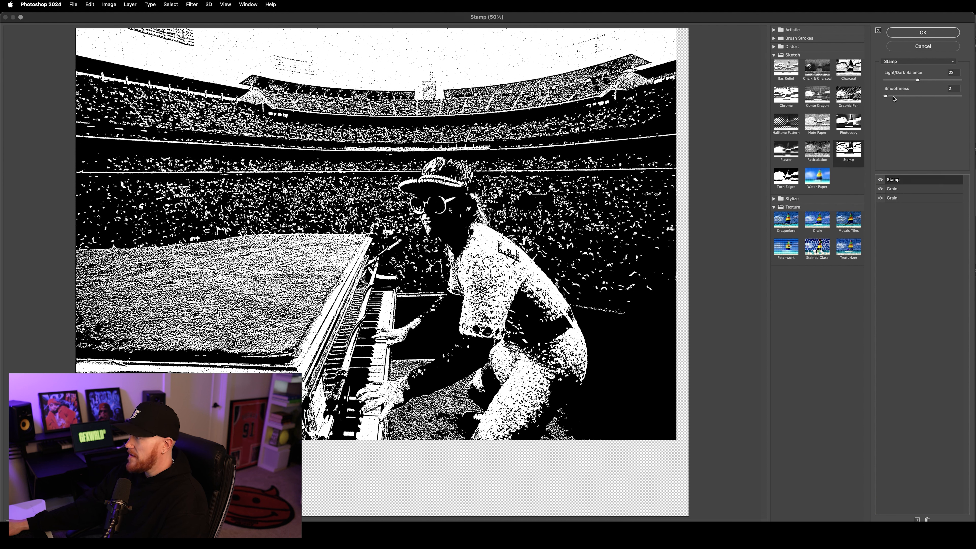
left_click(946, 34)
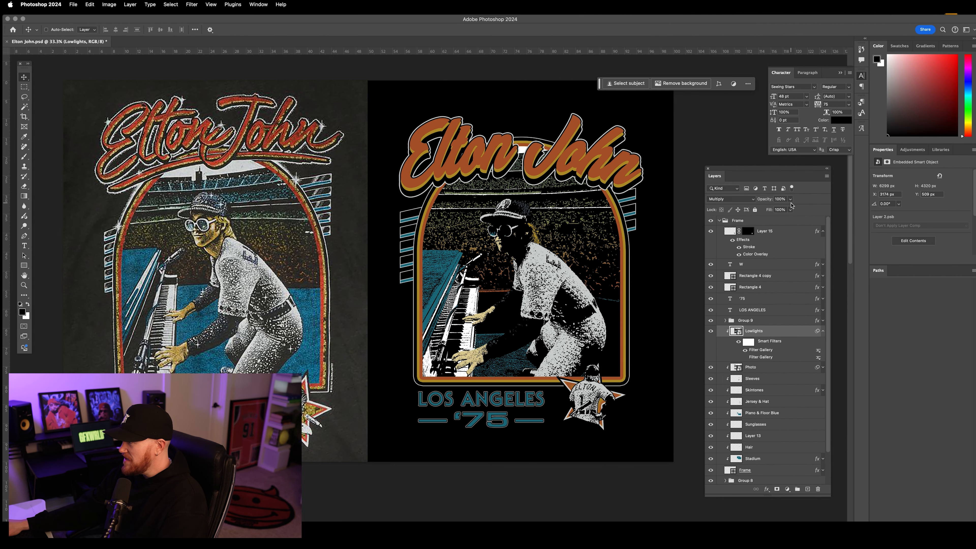
Try the Lowlights layer at 20% opacity and compare the design with the layer hidden and shown
left_click_drag(791, 202, 763, 209)
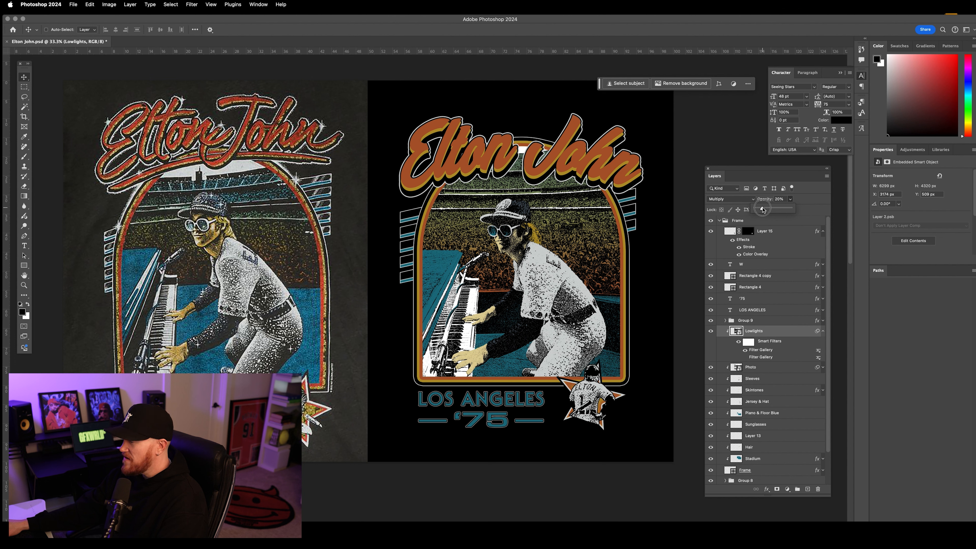
left_click_drag(763, 208, 763, 209)
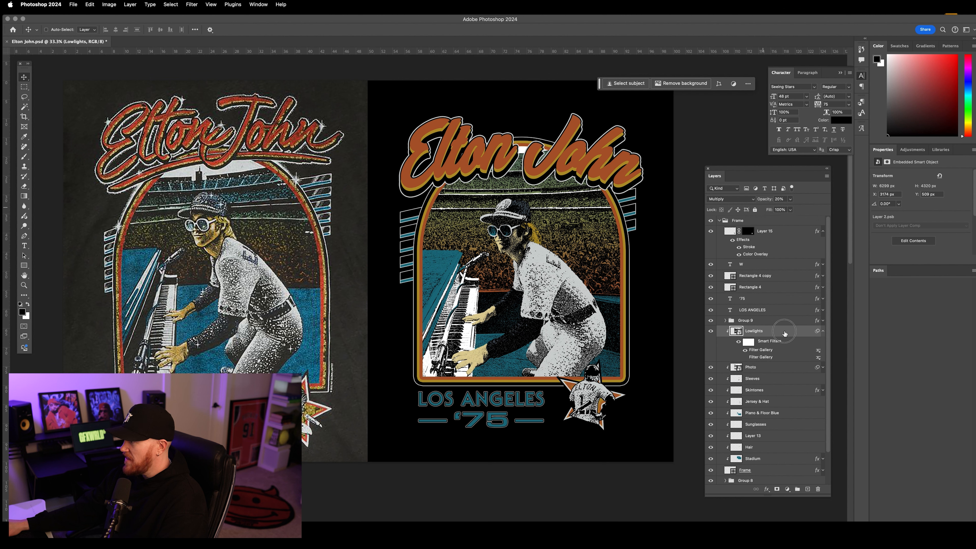
left_click(822, 331)
left_click(711, 331)
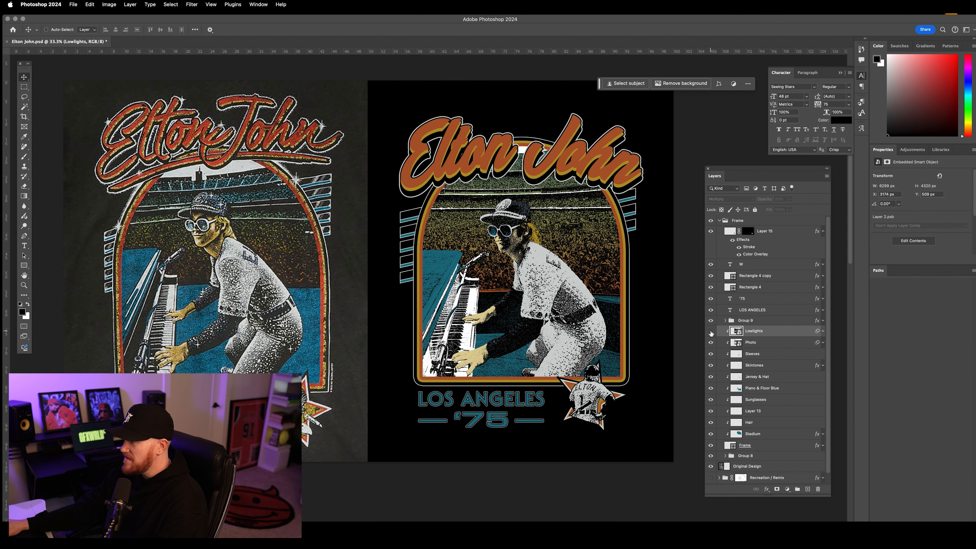
left_click(711, 331)
left_click(711, 331)
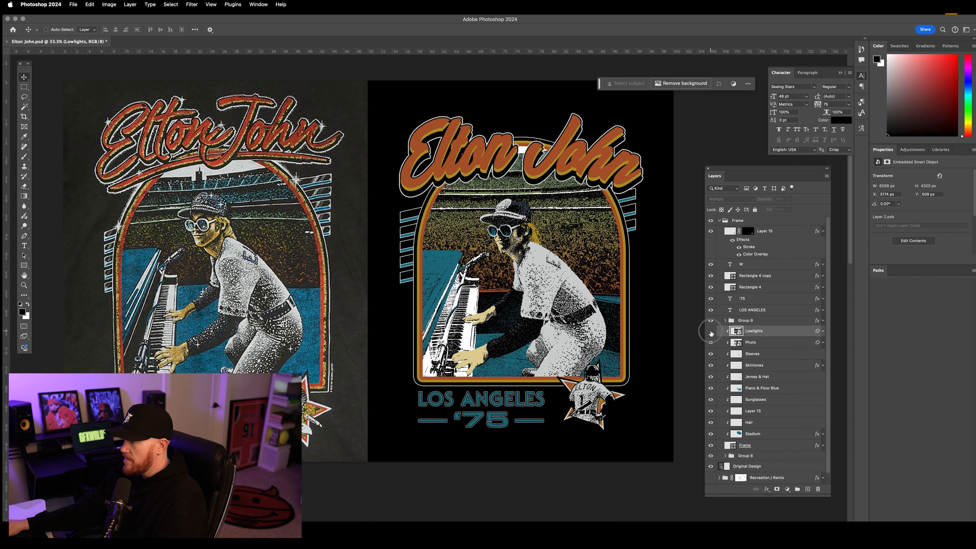
left_click(711, 331)
Inspect the pianist's hands and sleeves up close and set the Lowlights layer's opacity to 30%
key("super+equal")
key("super+equal")
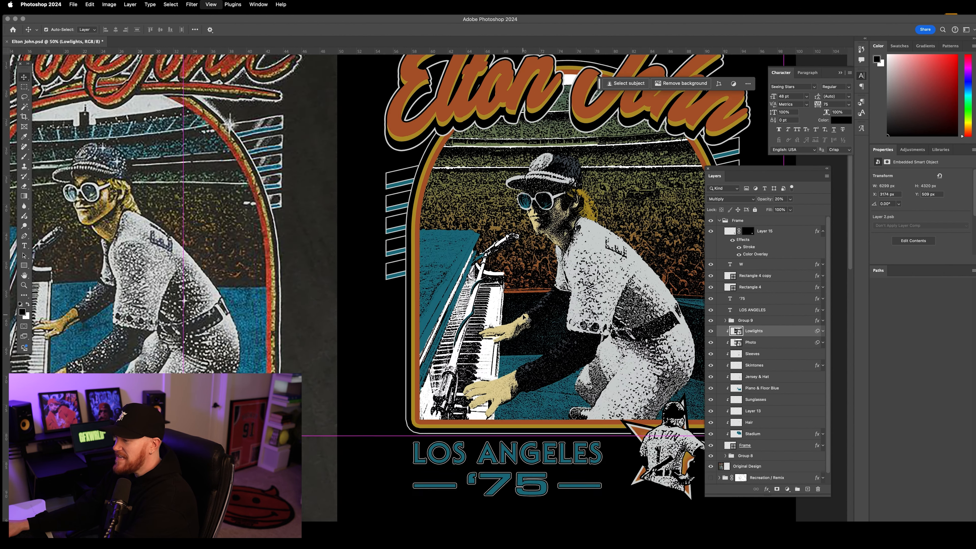
scroll(583, 325, "right", 5)
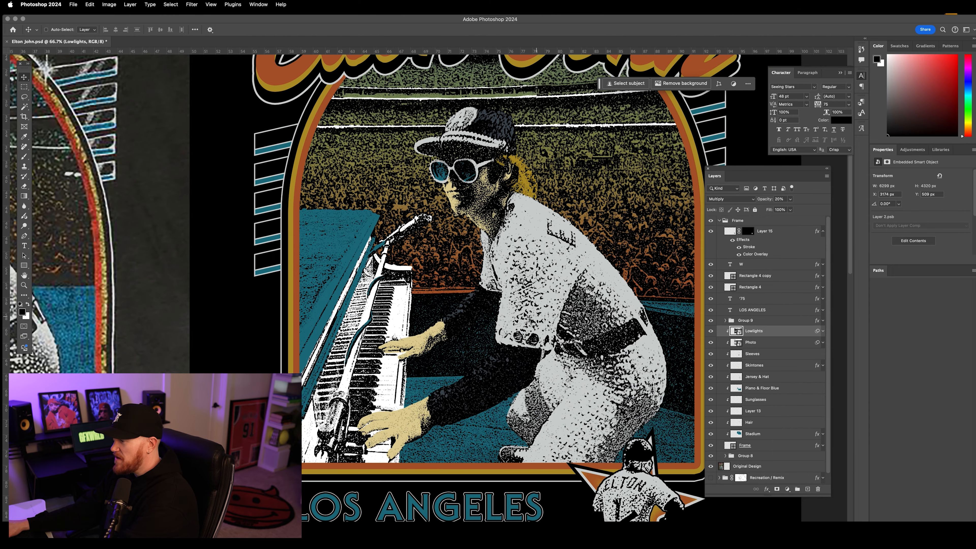
scroll(507, 301, "down", 8)
key("super+equal")
scroll(452, 291, "up", 4)
key("super+equal")
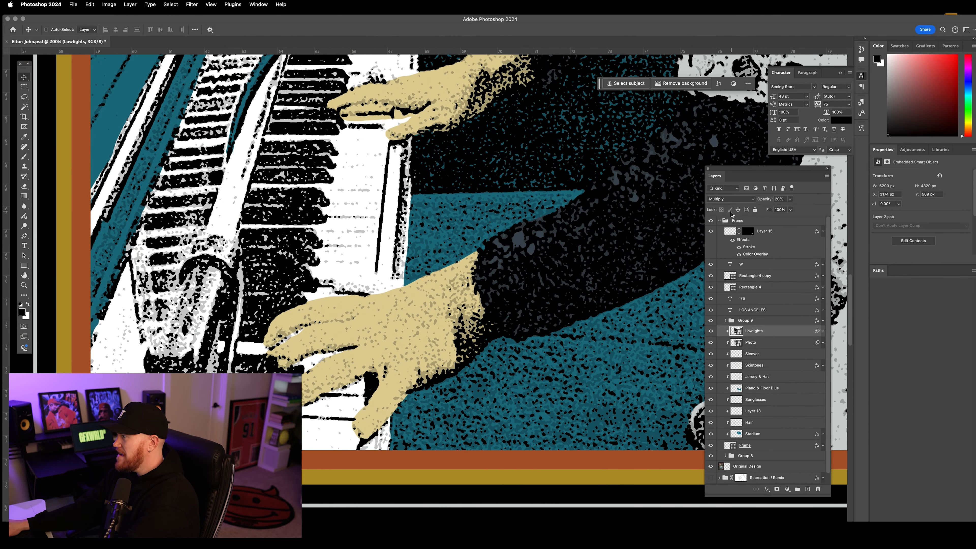
left_click(791, 210)
left_click_drag(790, 210, 795, 210)
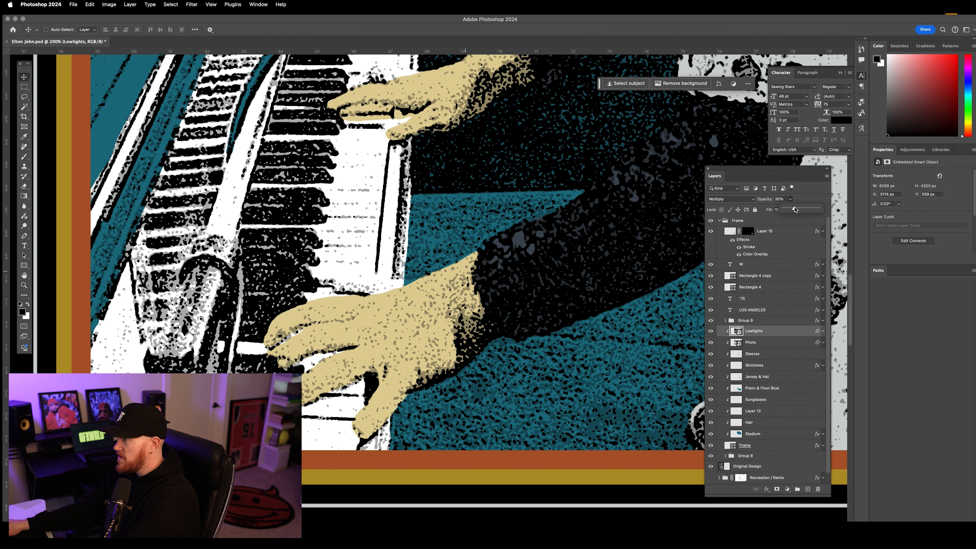
Examine the lowlight shading on the pianist's arms, jersey, face and hair, and across the whole shirt design
scroll(473, 217, "up", 6)
scroll(473, 218, "right", 2)
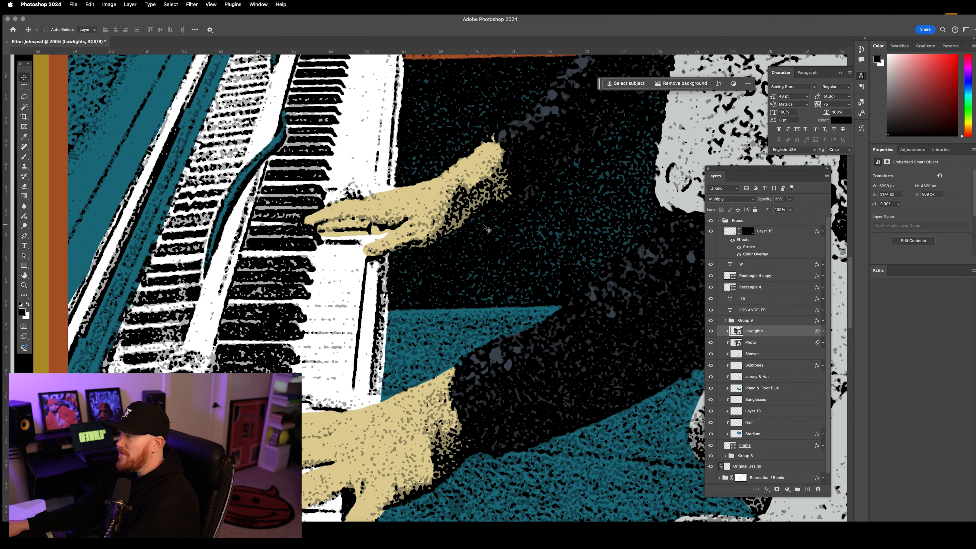
key("super+minus")
scroll(461, 209, "up", 5)
scroll(518, 233, "up", 3)
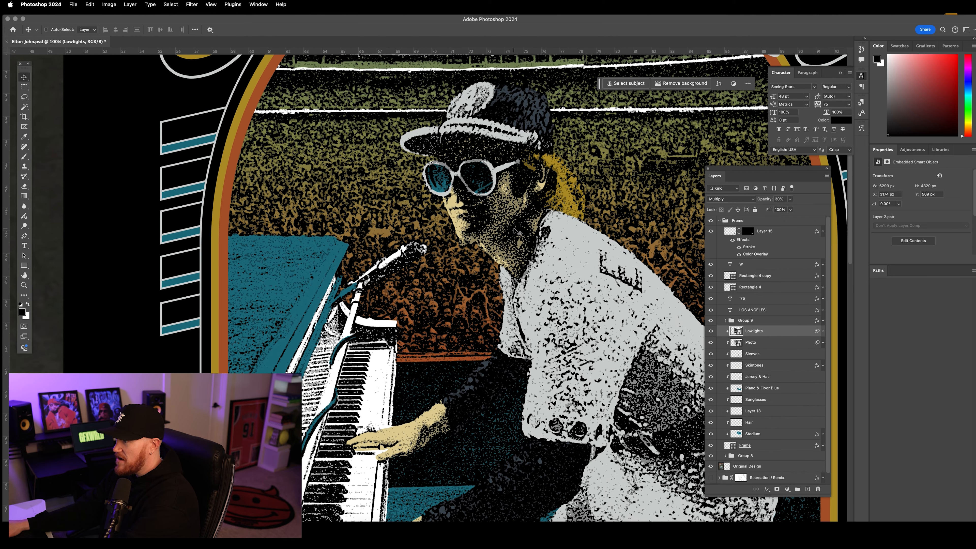
key("super+equal")
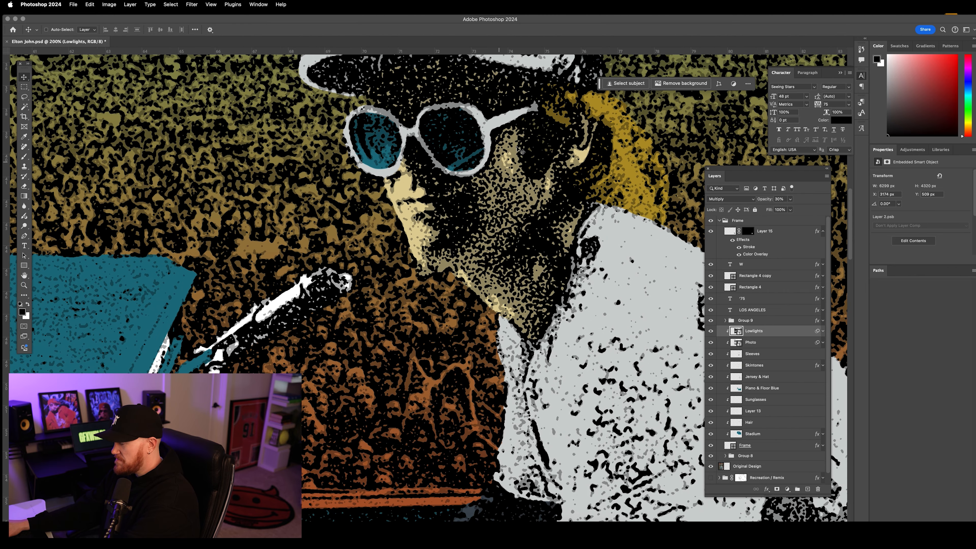
key("super+minus")
key("super+minus")
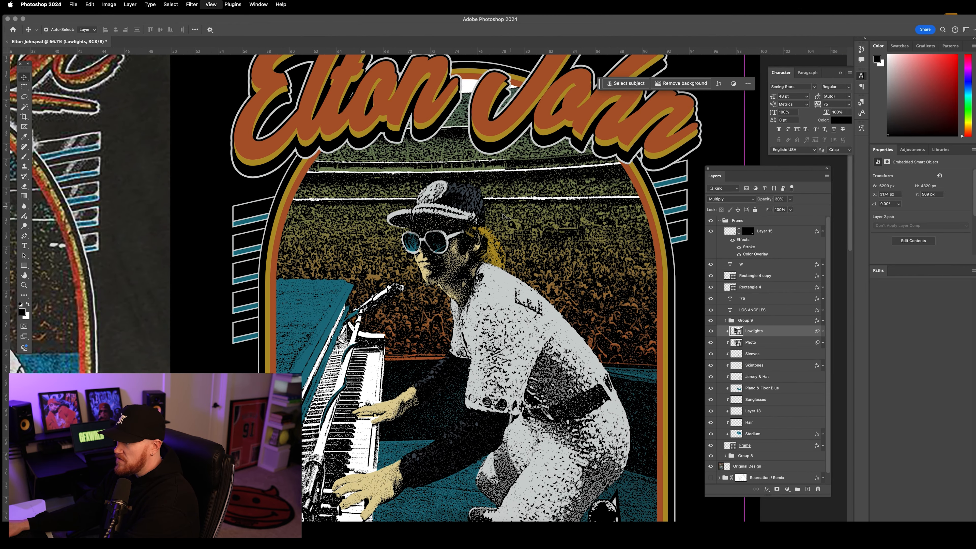
key("super+minus")
scroll(499, 218, "down", 3)
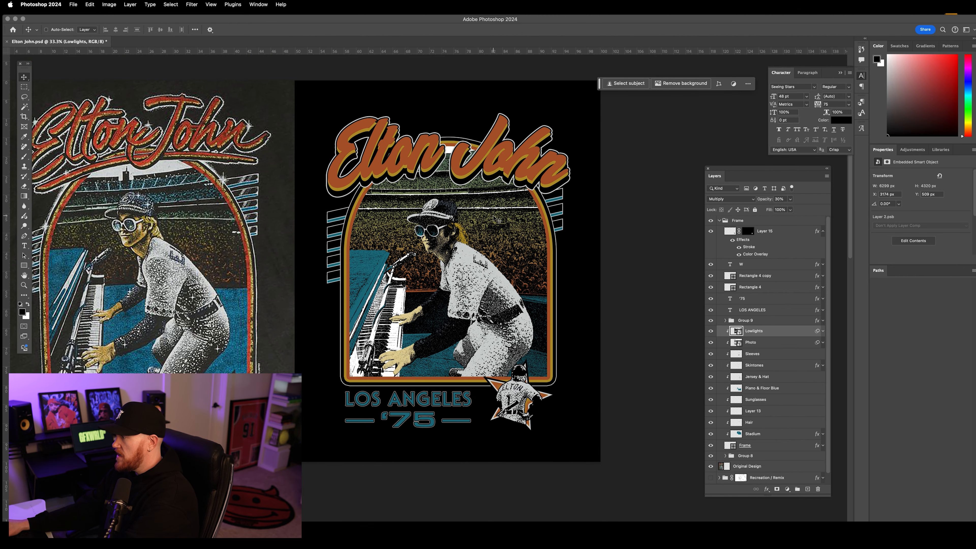
Add a layer mask to the Lowlights layer and paint out its shading on the pianist's face with a larger black Hard Round brush
left_click(777, 489)
key("b")
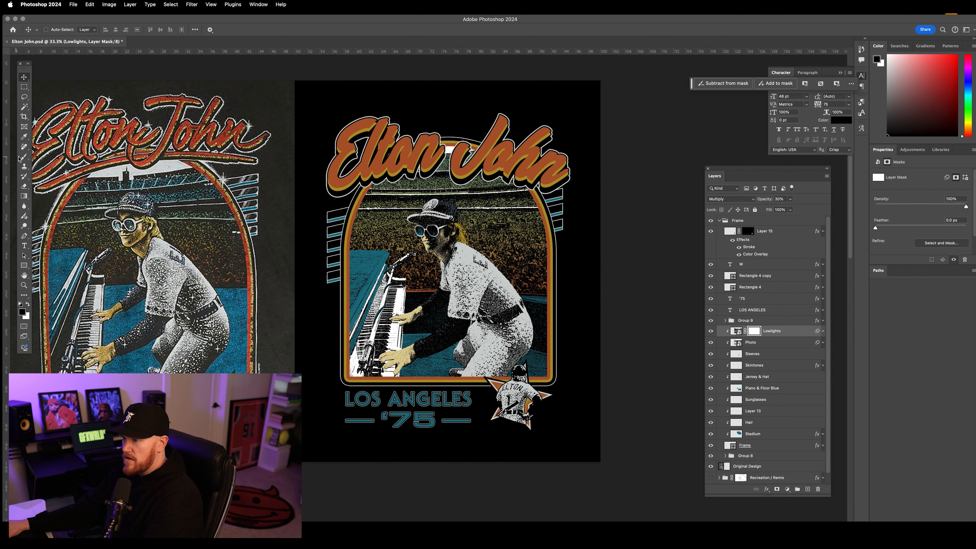
key("super+equal")
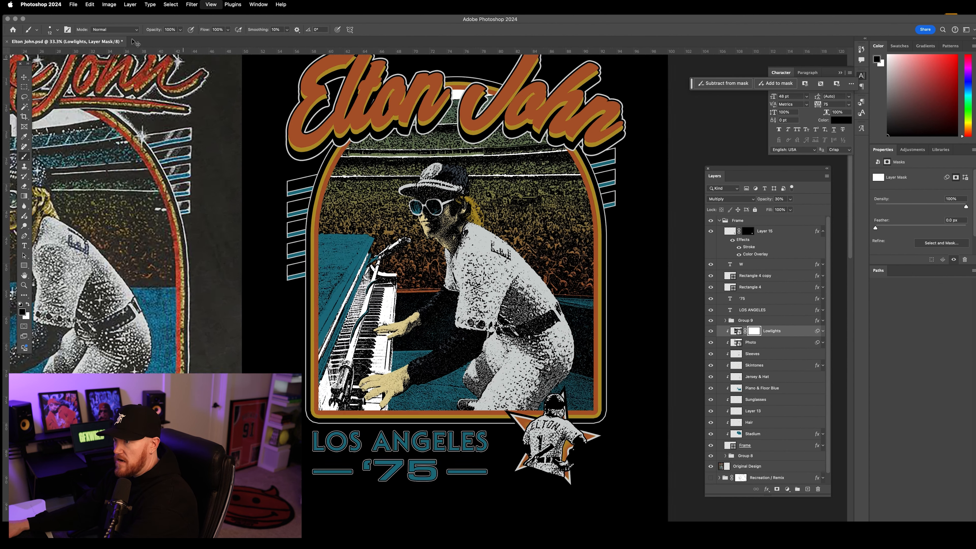
left_click(56, 31)
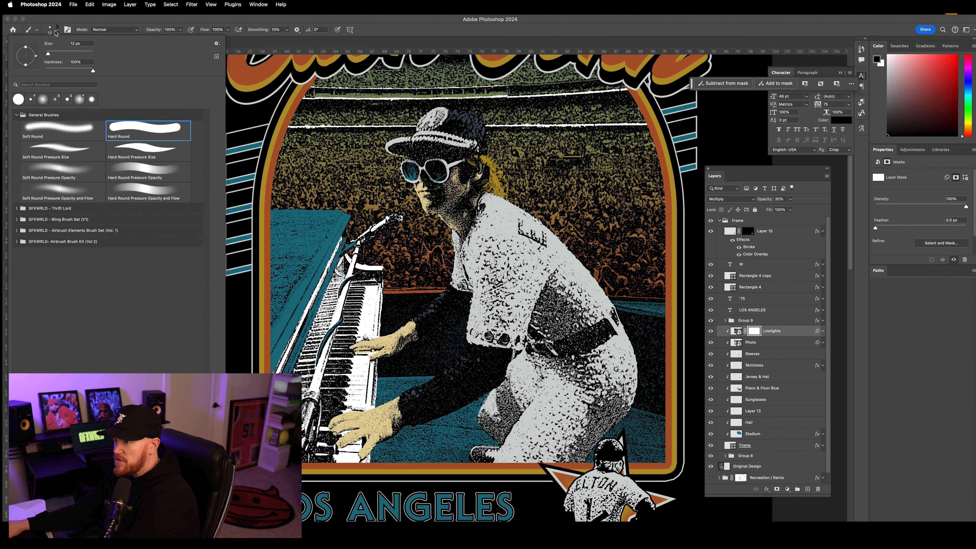
left_click_drag(63, 52, 67, 53)
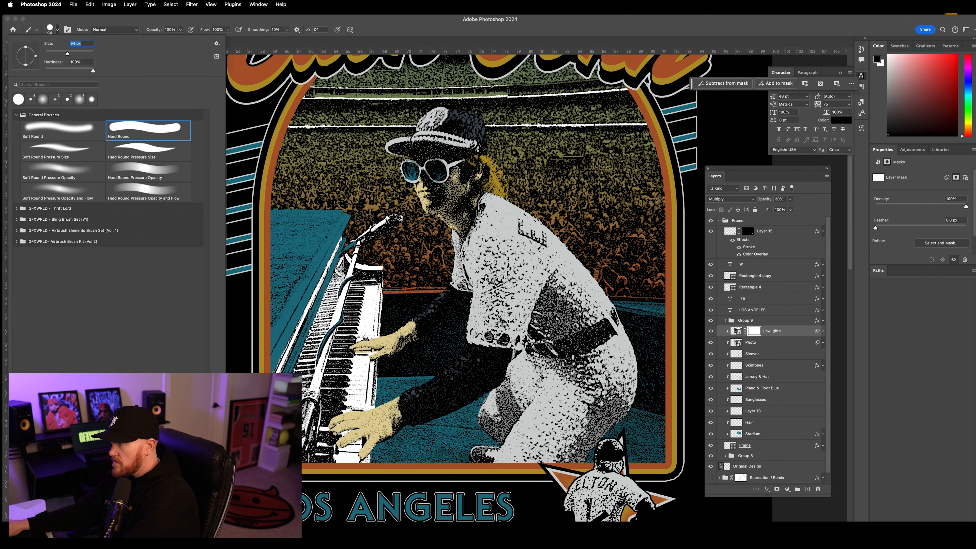
mouse_move(455, 171)
left_mouse_down()
mouse_move(448, 188)
mouse_move(428, 188)
mouse_move(446, 196)
left_mouse_up()
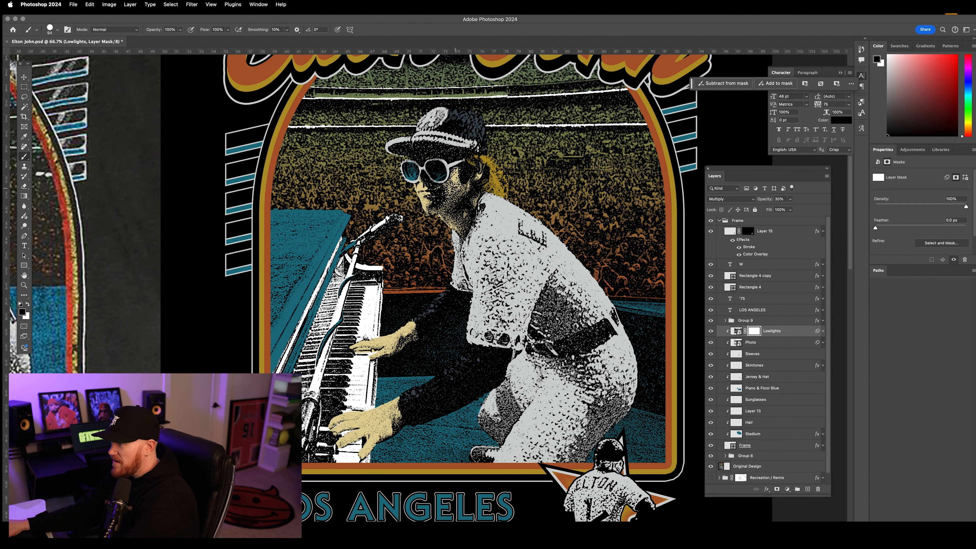
Inspect the masked lowlight shading around the pianist's sunglasses, cheek and chin up close
scroll(458, 182, "up", 5)
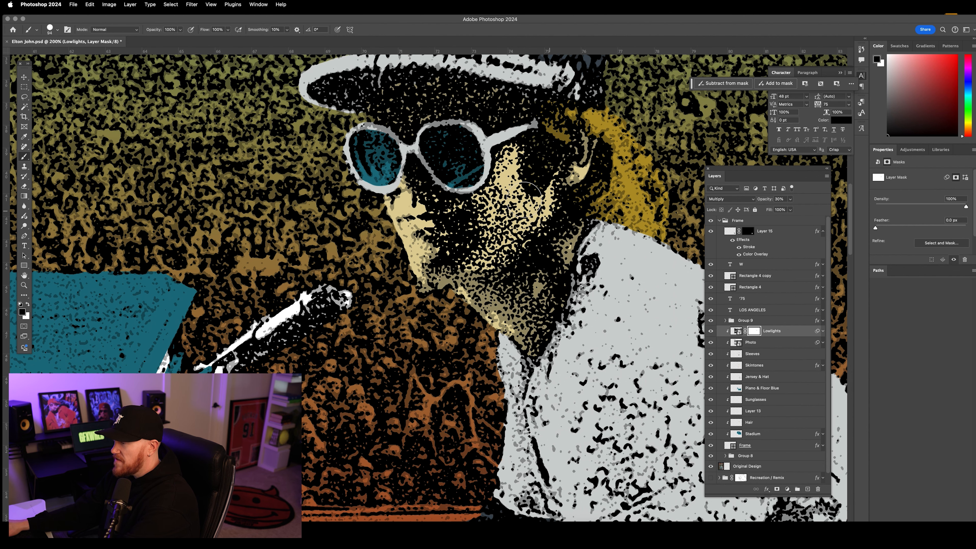
scroll(524, 200, "down", 6)
key("super+equal")
key("super+equal")
key("super+equal")
key("super+equal")
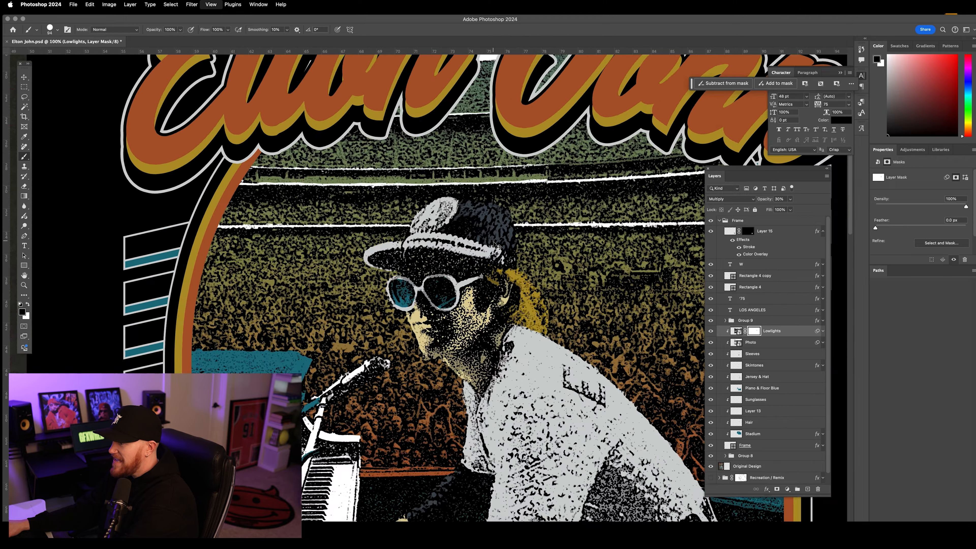
key("super+equal")
key("super+equal")
key("super+equal")
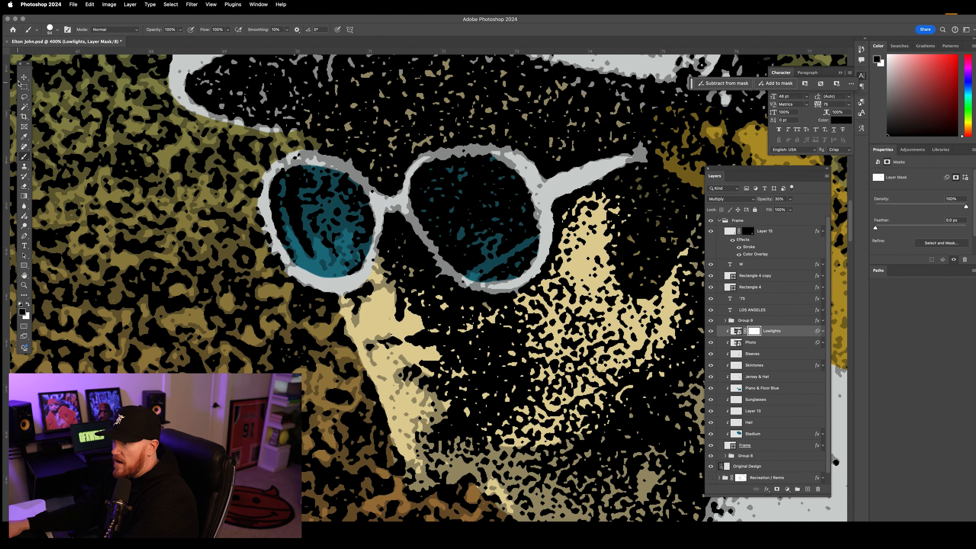
left_click(24, 77)
scroll(396, 227, "down", 3)
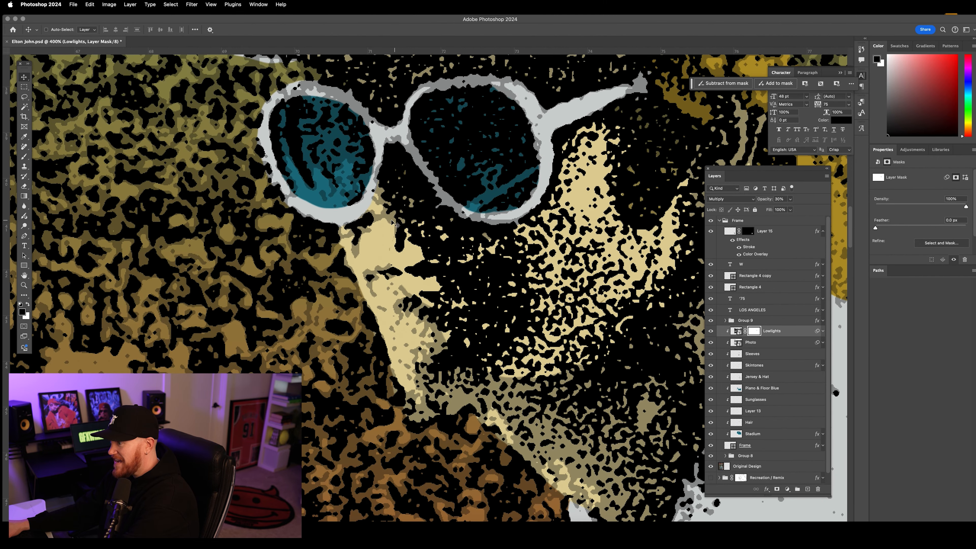
Examine the lowlight texture on the piano lid, microphone stand, keys and surrounding crowd
key("super+minus")
scroll(391, 227, "left", 15)
scroll(391, 227, "down", 10)
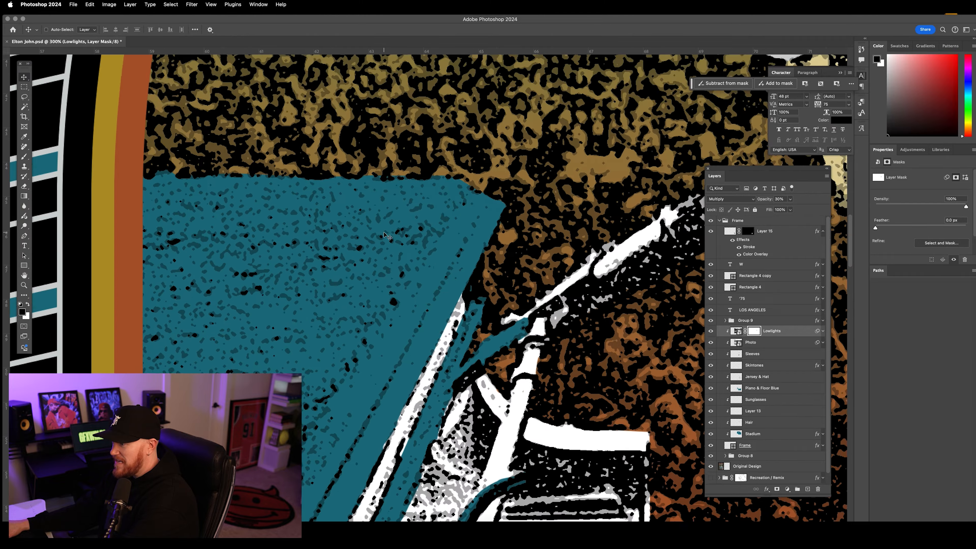
scroll(392, 241, "down", 5)
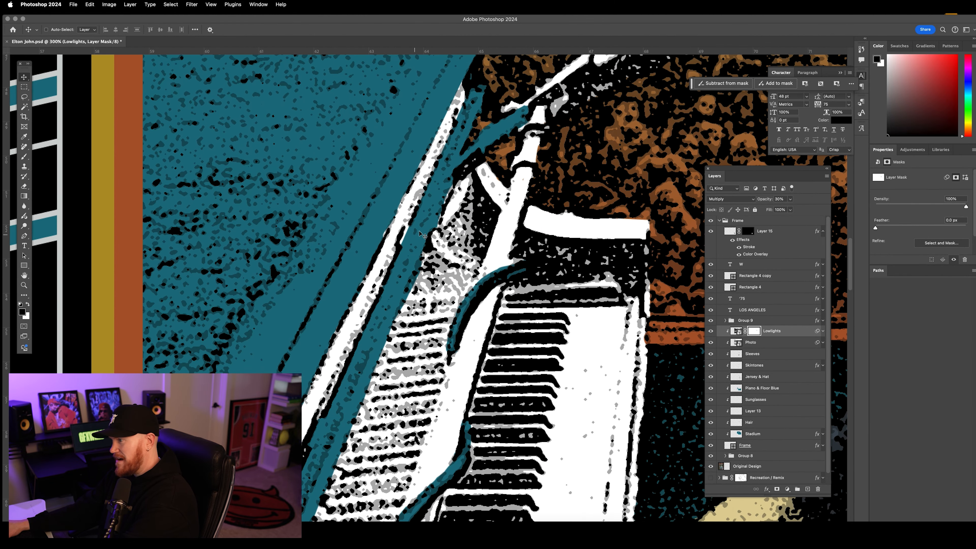
key("super+minus")
key("super+minus")
key("super+minus")
key("super+minus")
key("super+minus")
key("super+minus")
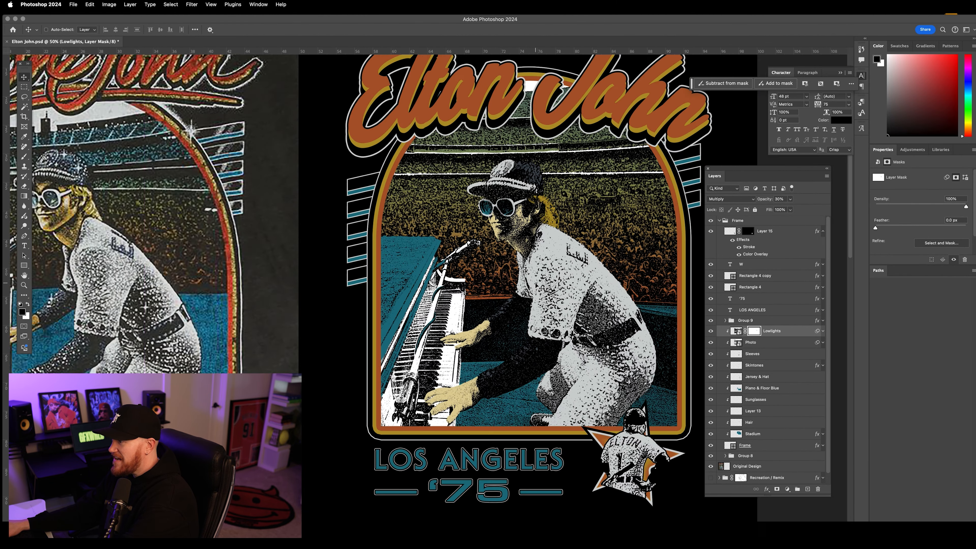
Compare the whole recreation with the original shirt, with the Lowlights layer hidden and shown
scroll(538, 286, "up", 1)
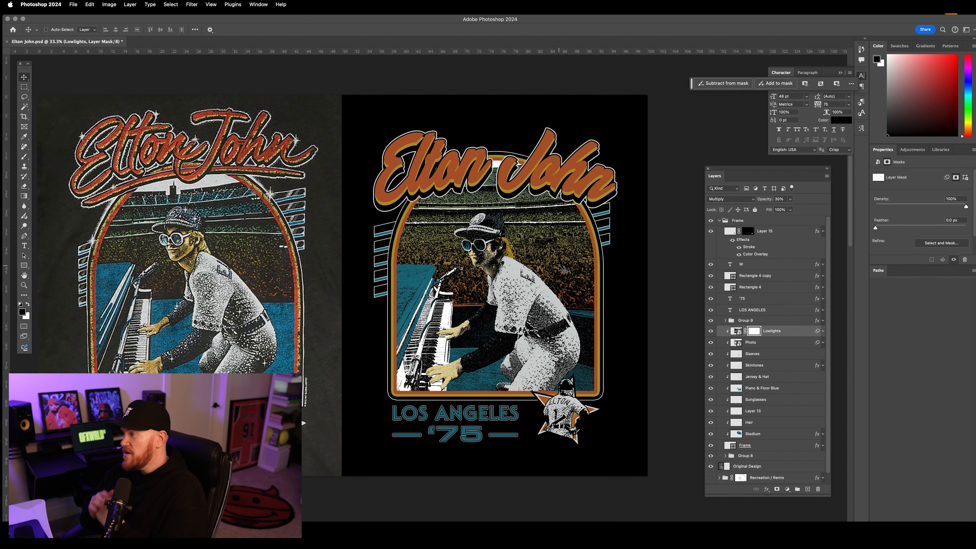
key("super+minus")
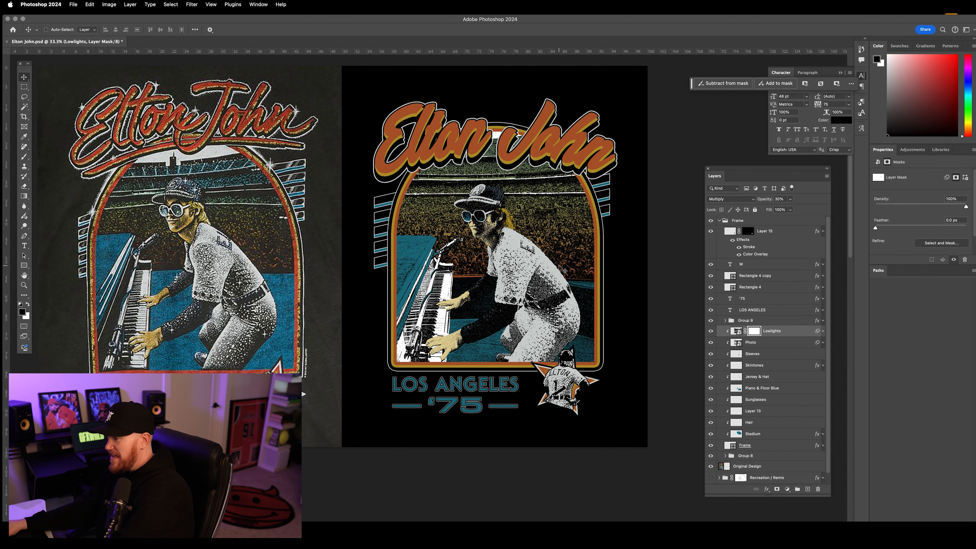
key("super+equal")
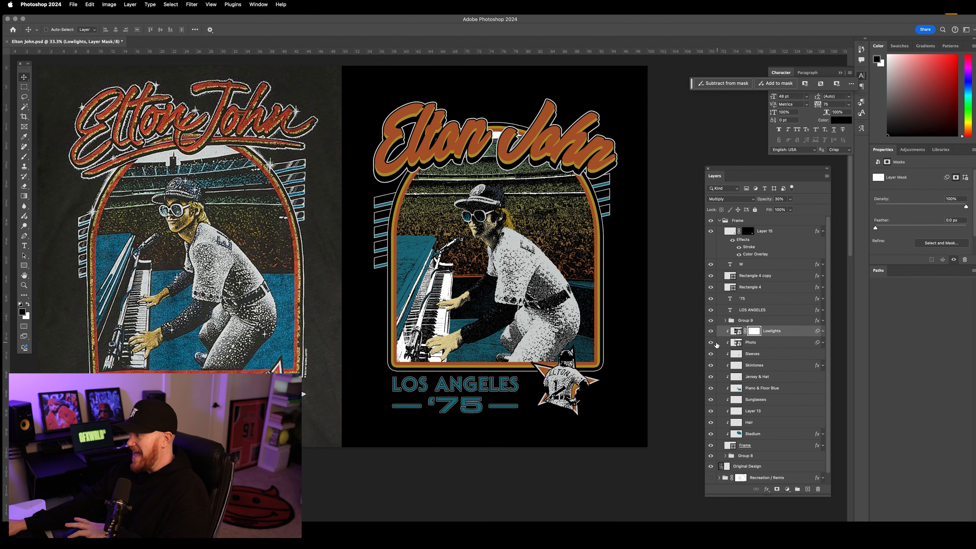
left_click(710, 332)
left_click(711, 332)
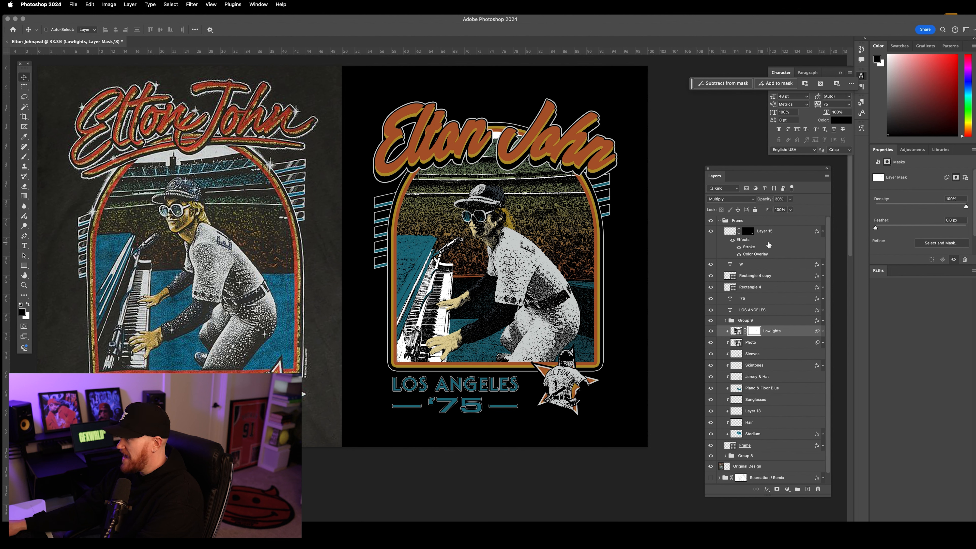
Choose the 10 - Bling Brush, create a new layer above Layer 15 and make white the painting colour
left_click(767, 231)
left_click(823, 231)
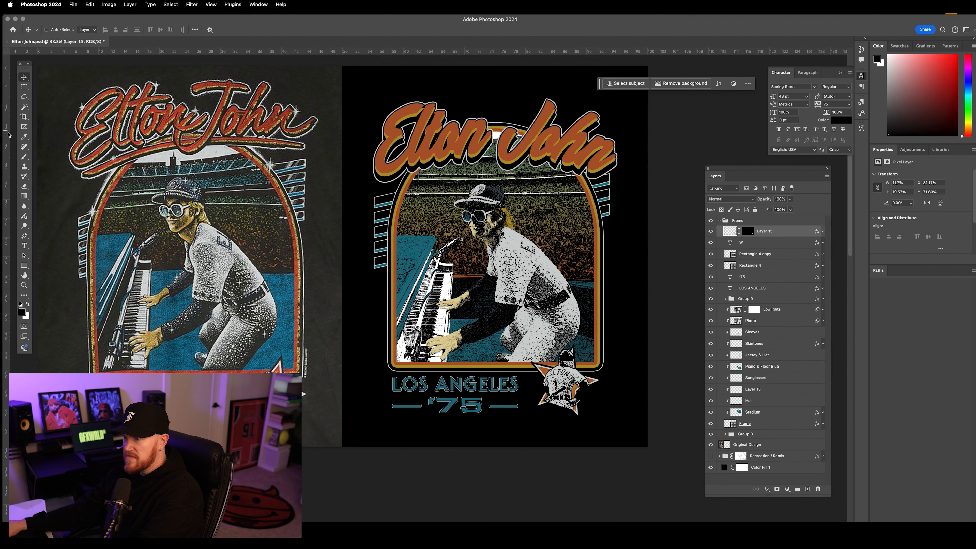
left_click(23, 157)
left_click(58, 31)
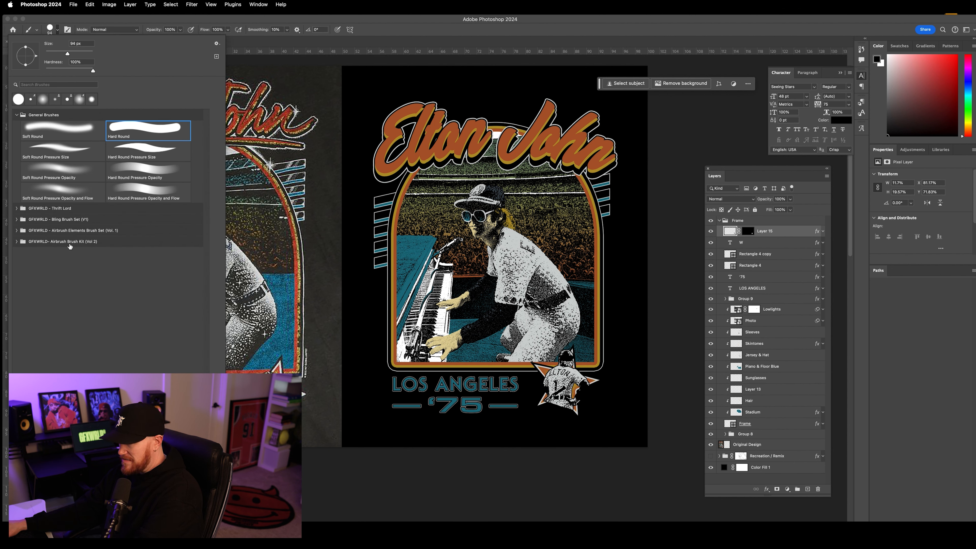
left_click(16, 219)
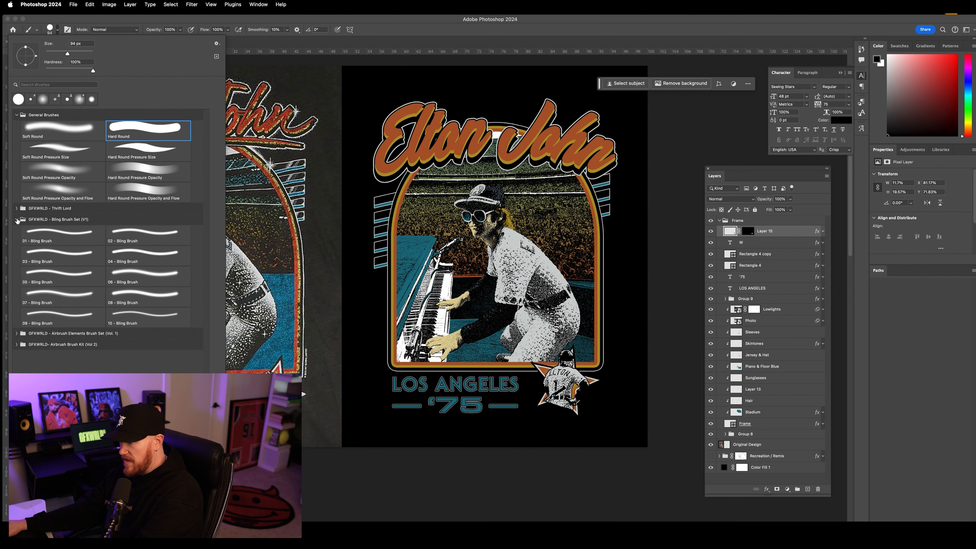
left_click(134, 322)
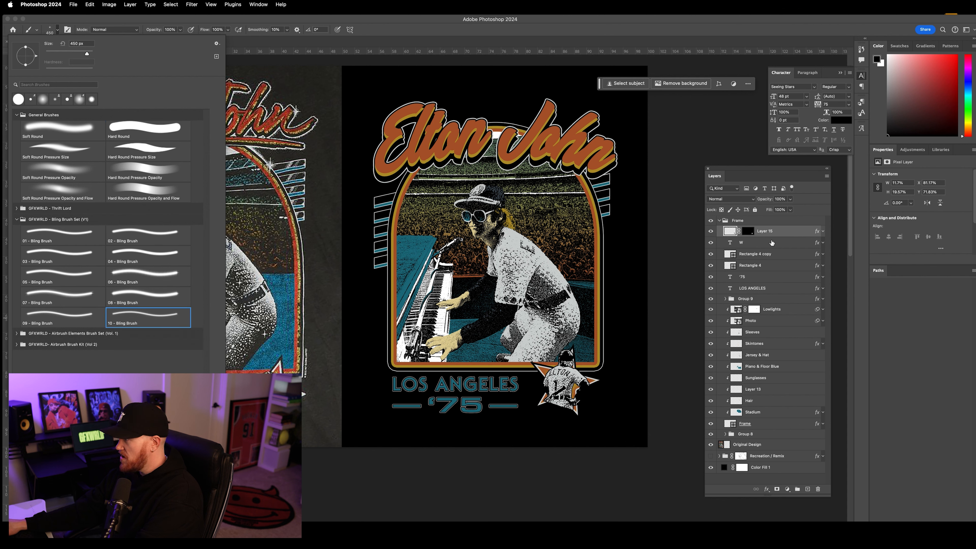
left_click(793, 236)
left_click(809, 489)
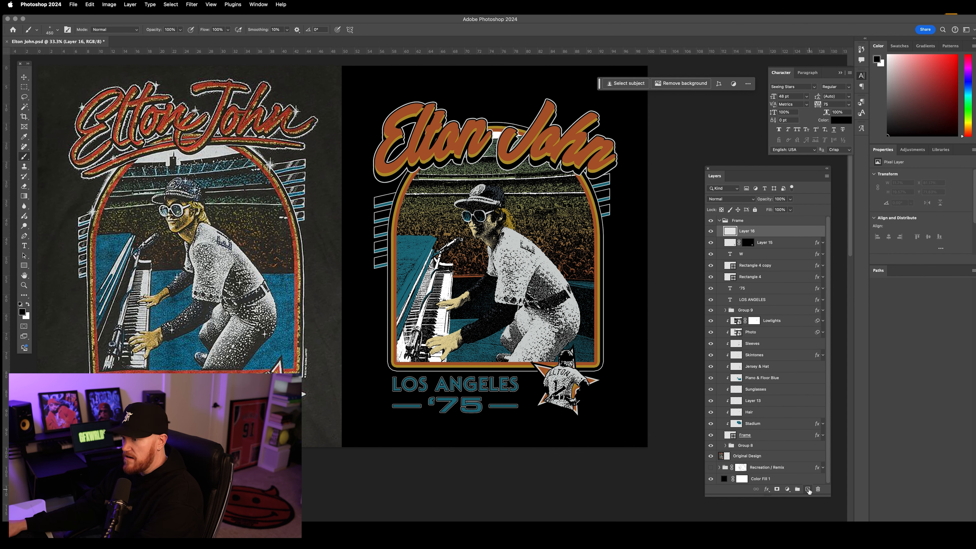
left_click(27, 305)
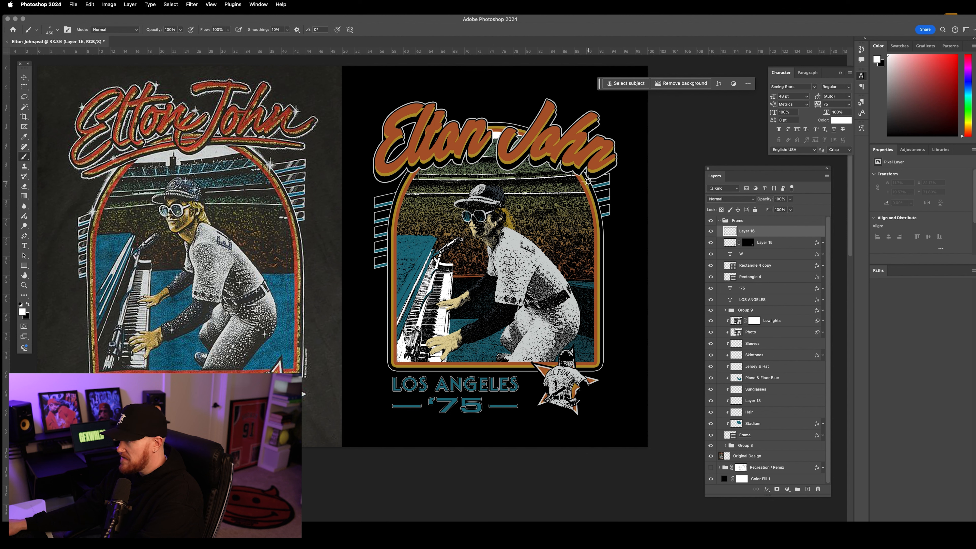
Stamp white sparkles on the frame's upper right edge and the title's E, and one on the J with the brush angled to 39°
left_click(595, 190)
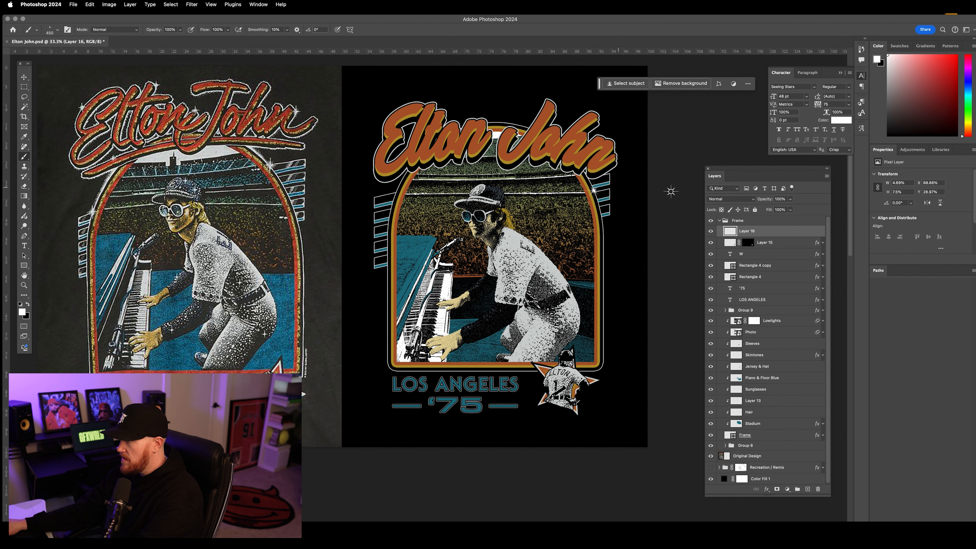
left_click(392, 112)
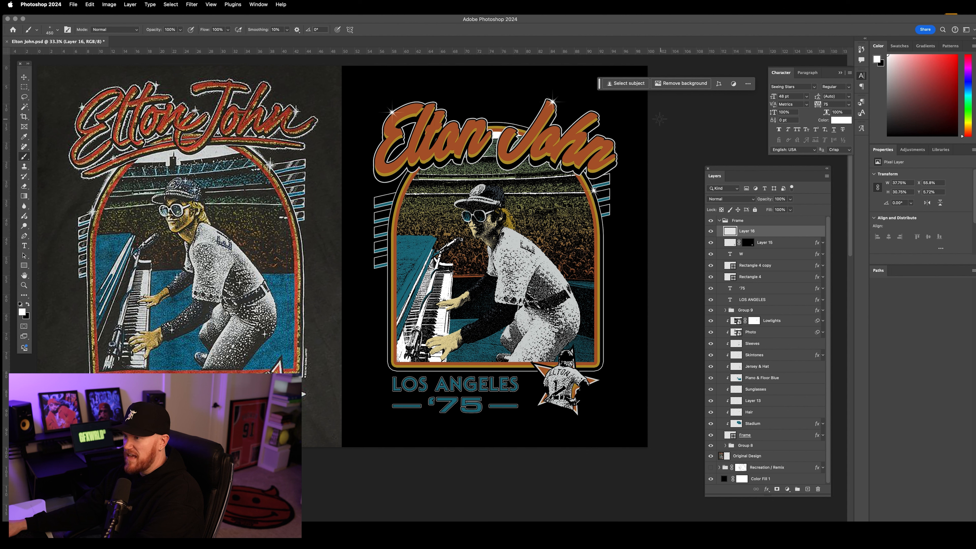
left_click(58, 30)
left_click_drag(37, 57, 35, 49)
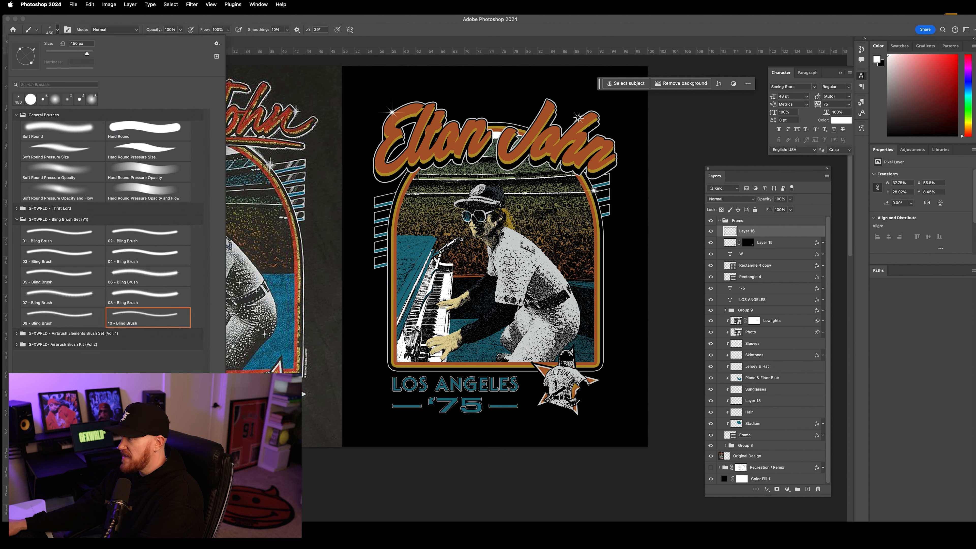
left_click(540, 112)
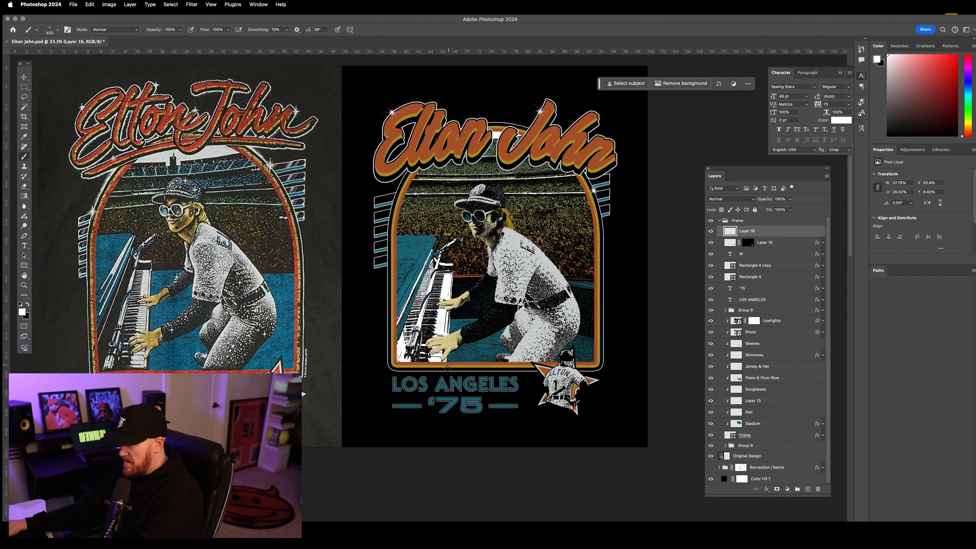
Stamp white sparkles on the first and last letters of LOS ANGELES and on the star badge's right point
left_click(407, 377)
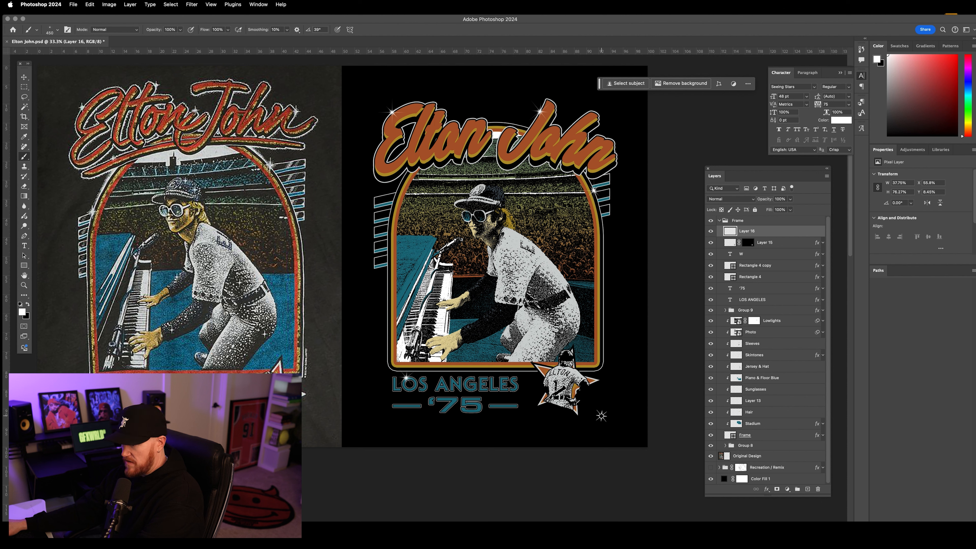
left_click(515, 392)
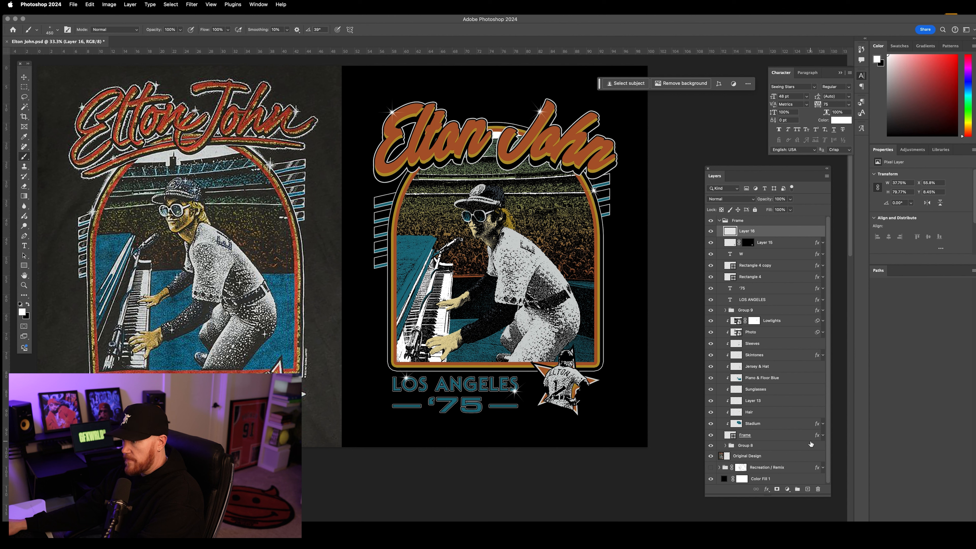
left_click(570, 353)
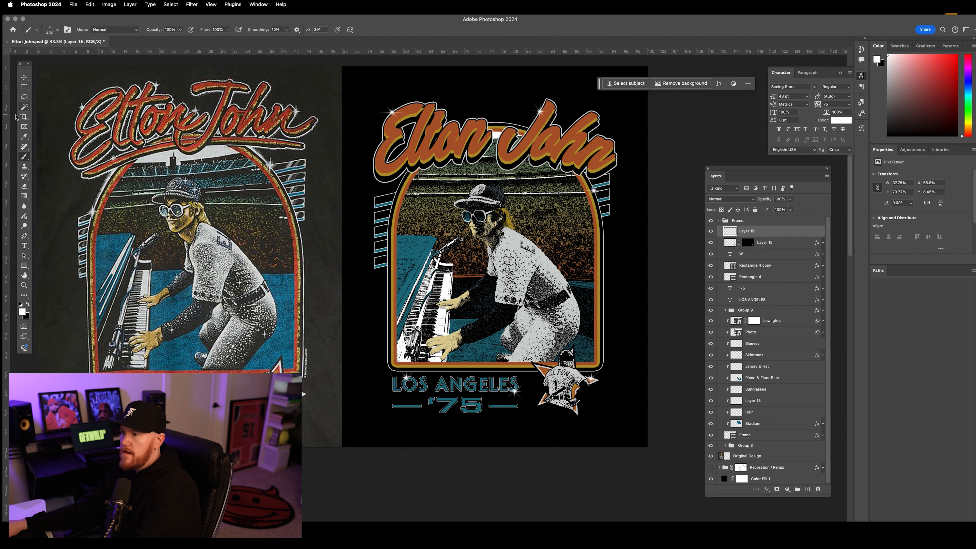
Add a Solid Color fill layer in black (000000) above the sparkle layer
left_click(24, 77)
left_click(754, 242)
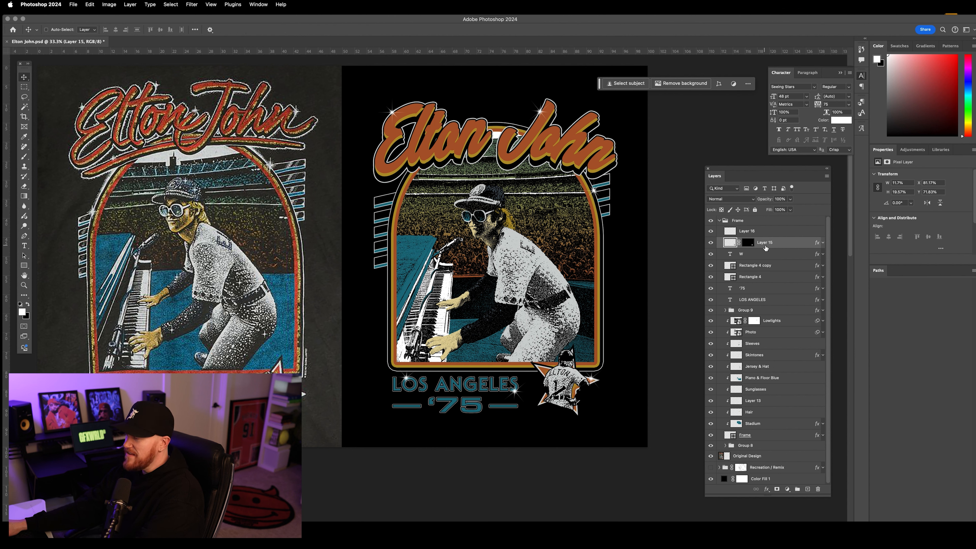
left_click(759, 231)
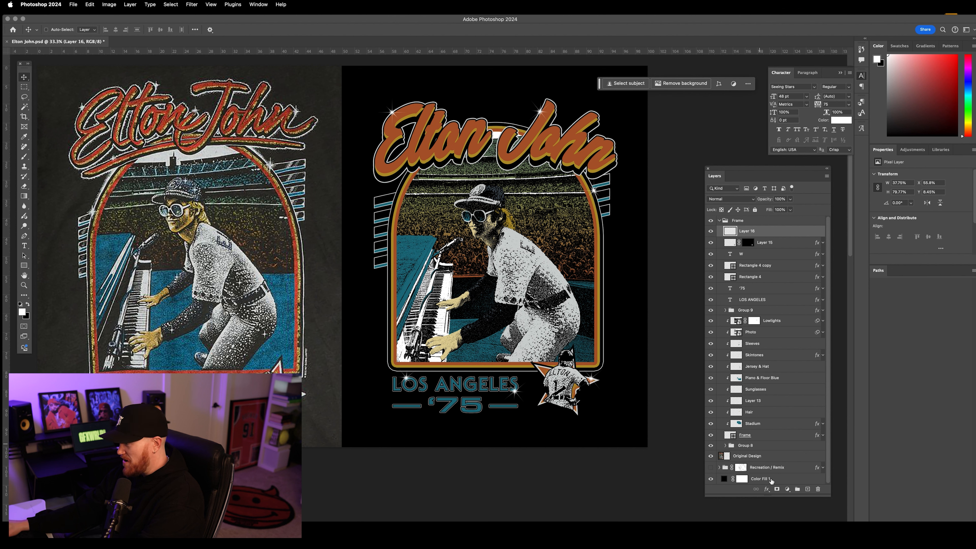
left_click(788, 489)
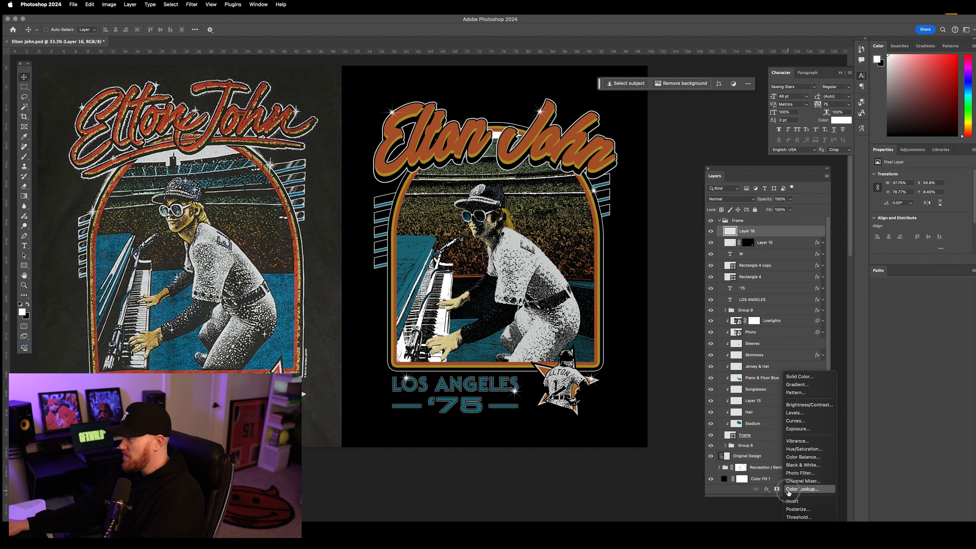
left_click(800, 376)
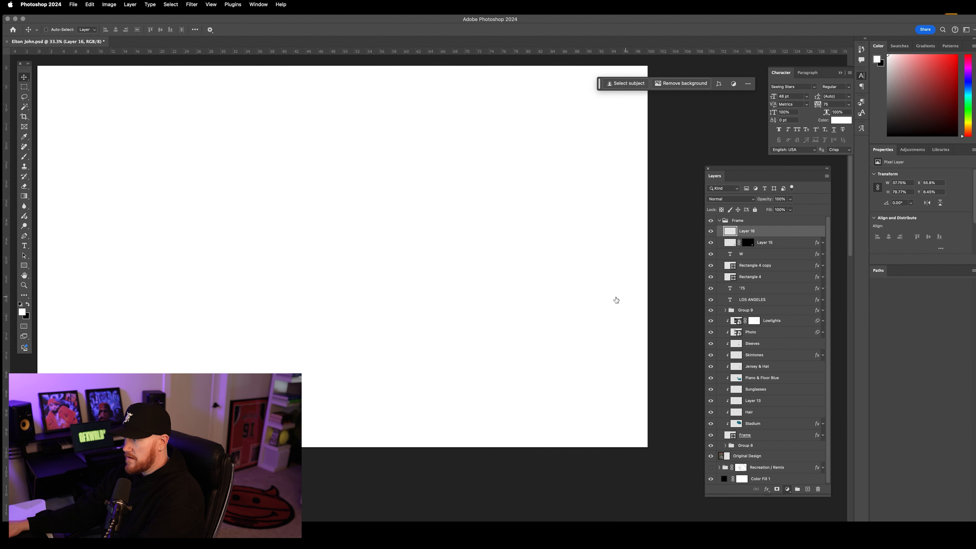
left_click_drag(648, 306, 728, 360)
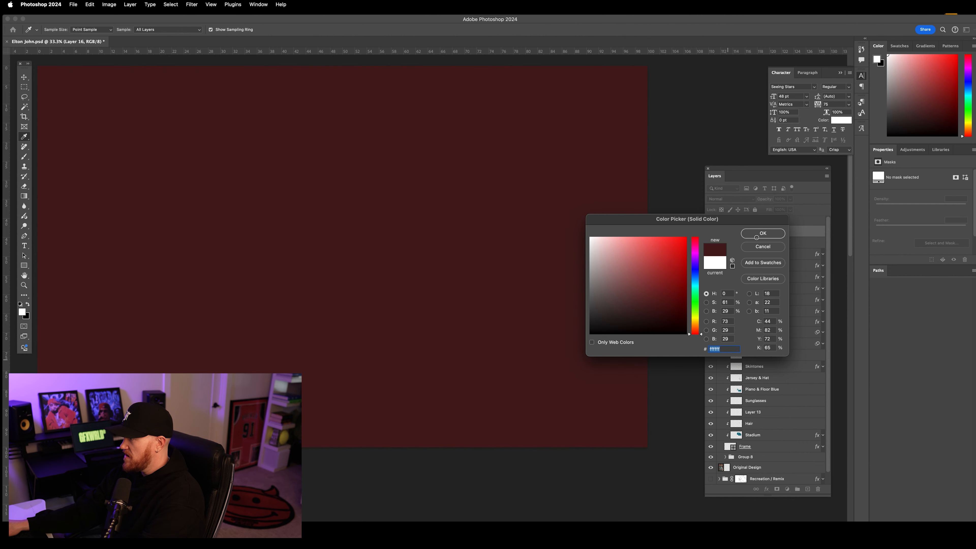
type("000000")
left_click(756, 235)
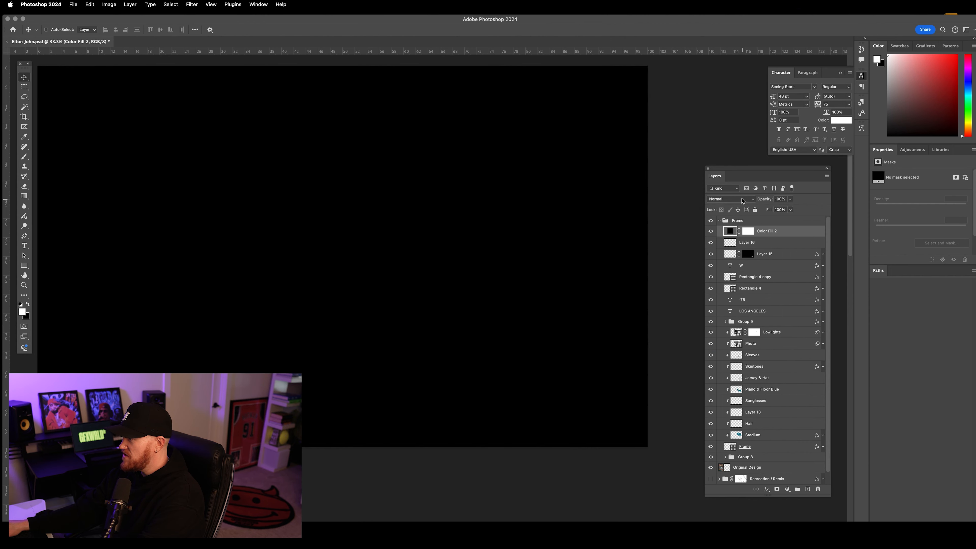
Set the black fill layer's blend mode to Screen and place the sparkle layer, Layer 16, directly above it
left_click(743, 201)
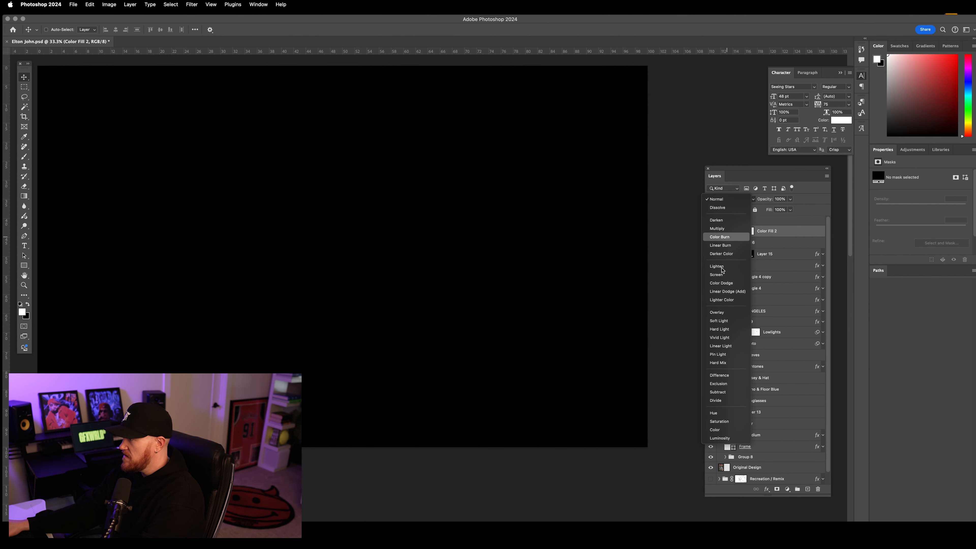
left_click(717, 275)
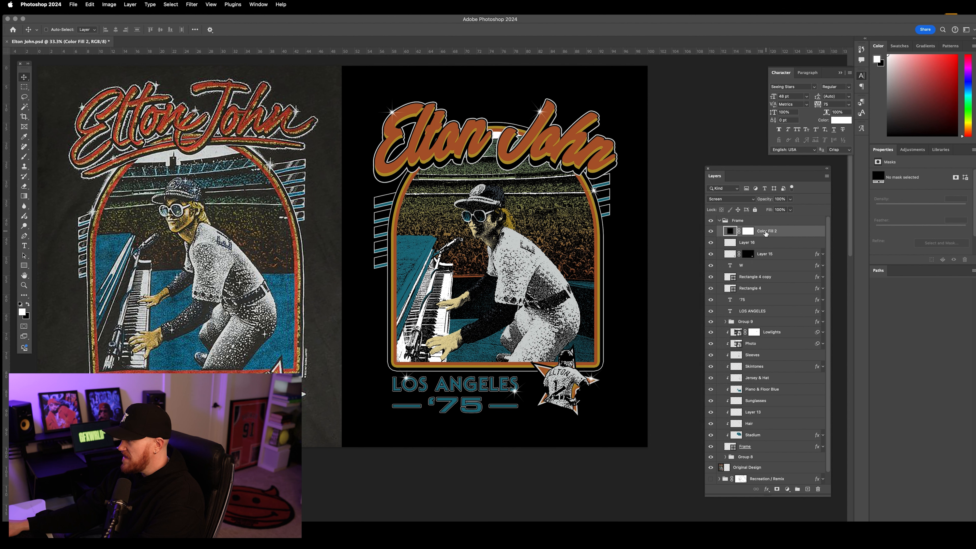
left_click_drag(748, 242, 748, 233)
Rename the sparkle layer, Layer 16, as Stars
double_click(747, 231)
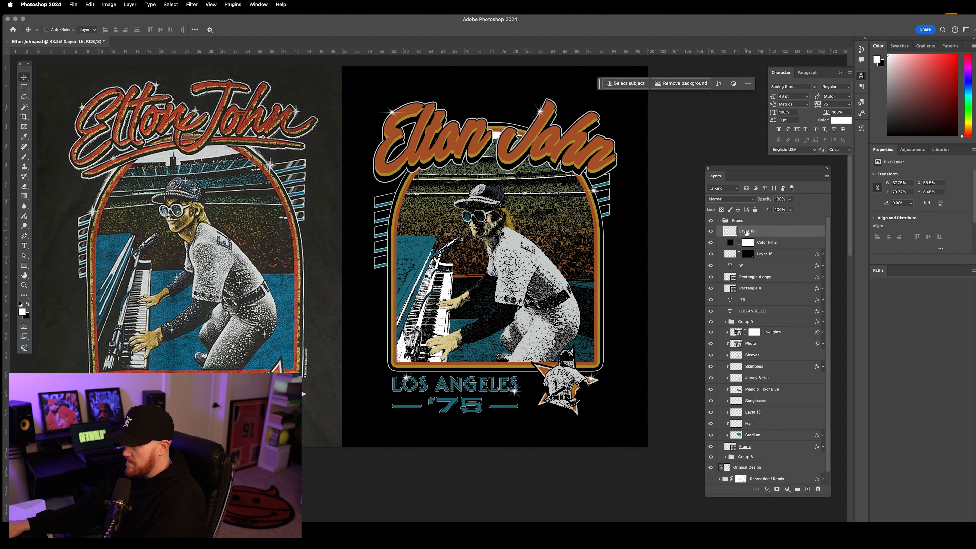
type("Stars")
key("Return")
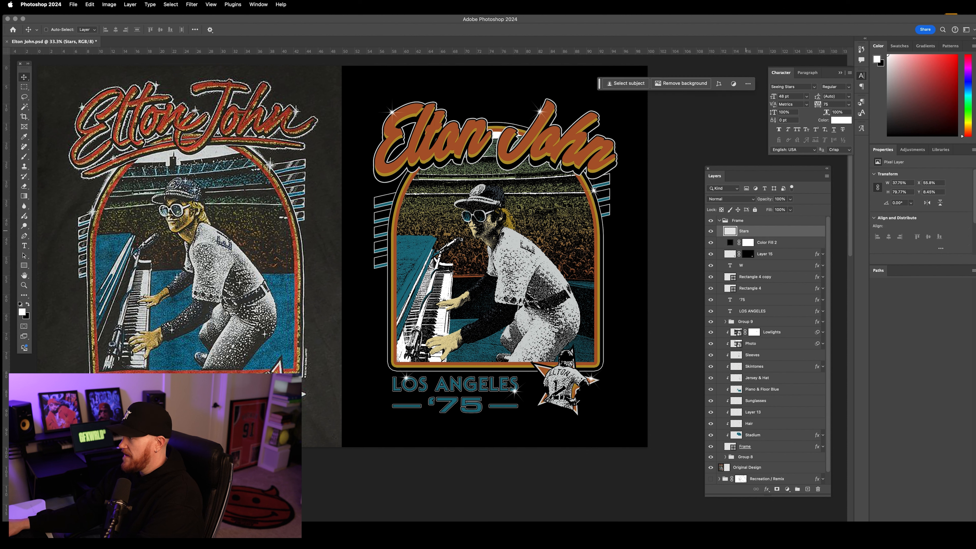
Merge the Stars layer with the black fill layer beneath it and set the merged layer's blend mode to Screen
left_click(773, 243, "shift")
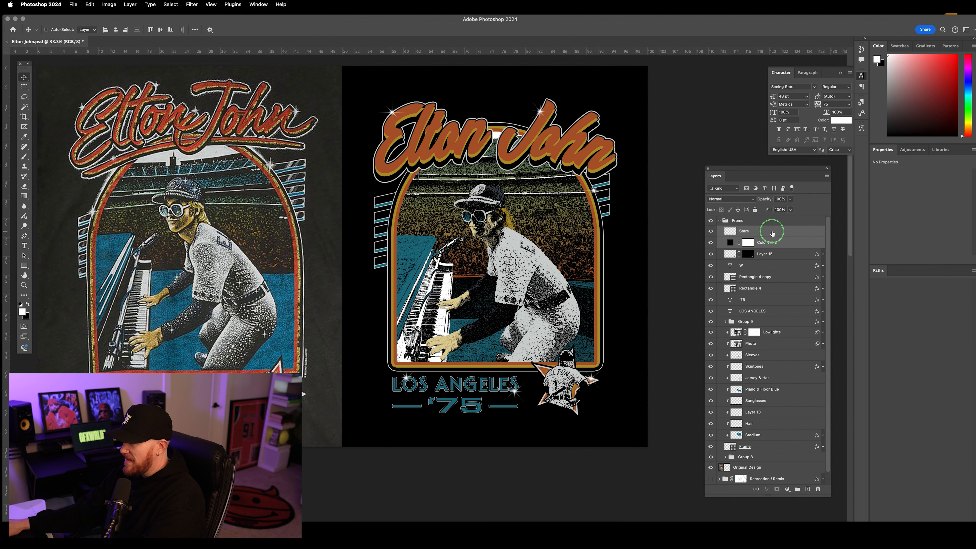
right_click(772, 231)
left_click(803, 285)
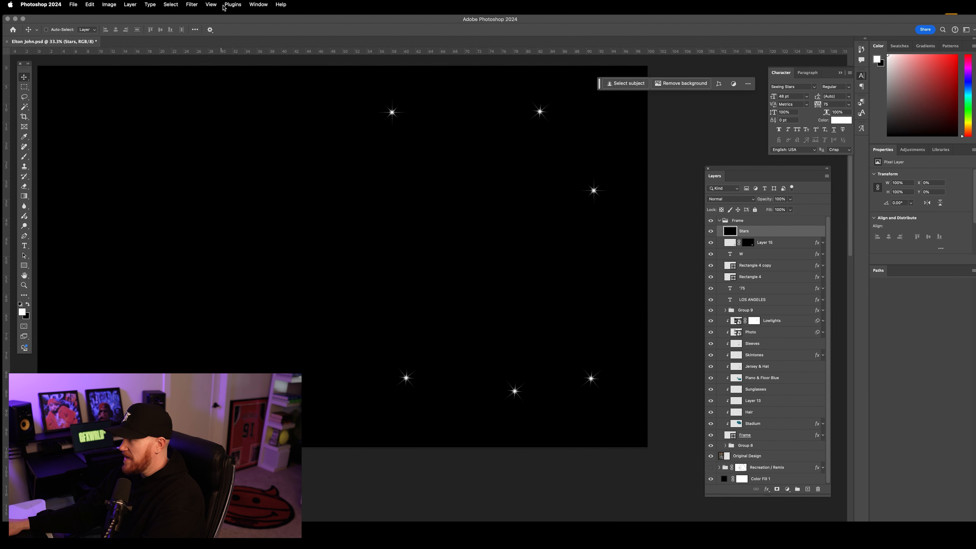
left_click(731, 198)
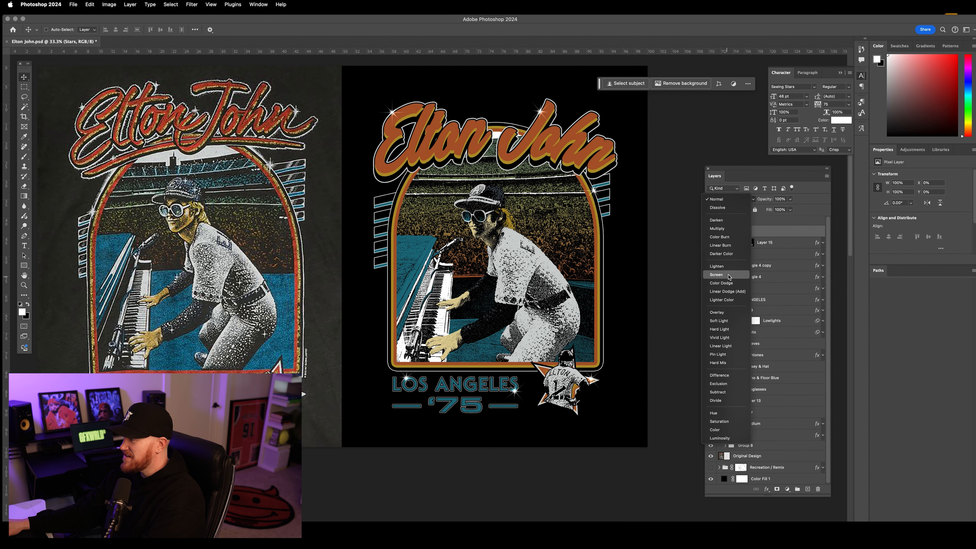
left_click(729, 277)
Apply the Add Noise filter to the Stars layer at 44.79%, with uniform distribution and monochromatic noise
left_click(192, 4)
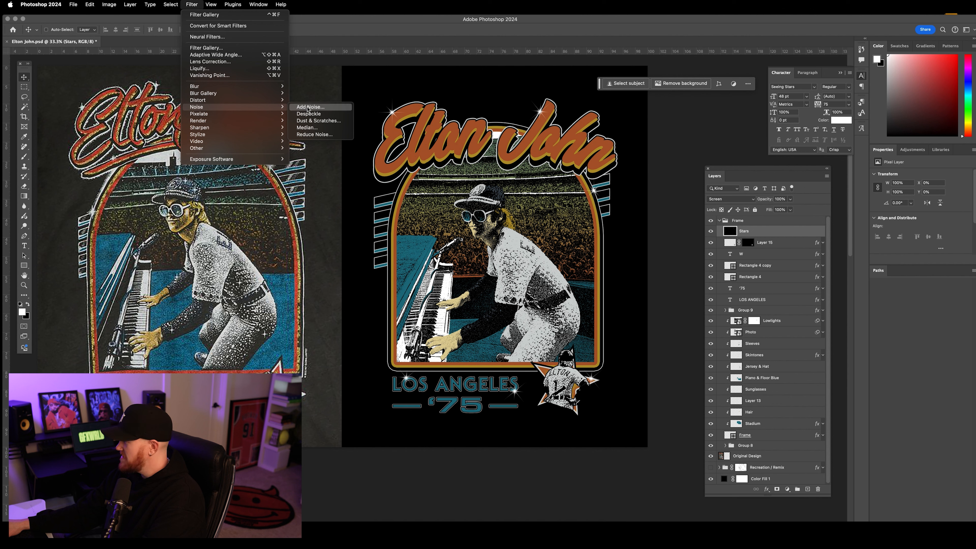
left_click(319, 107)
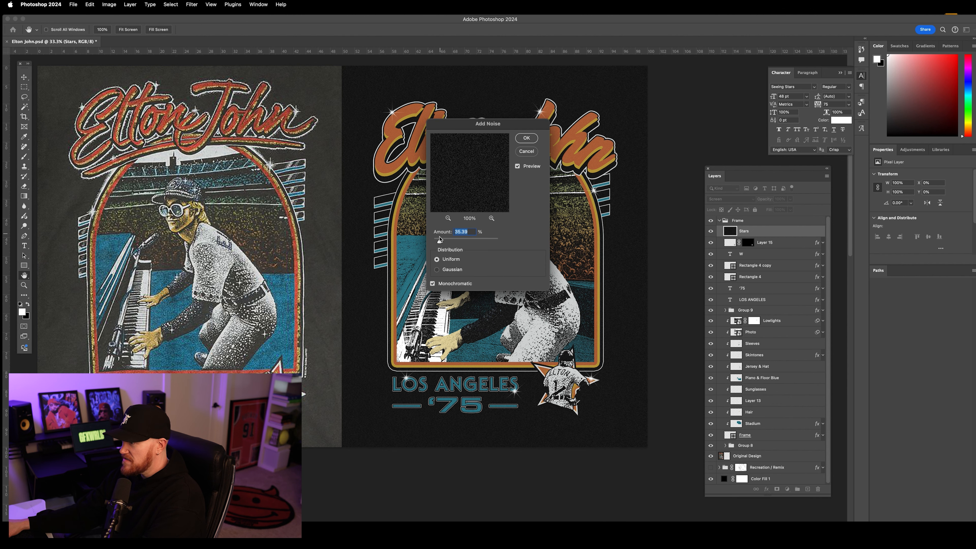
left_click_drag(440, 243, 444, 243)
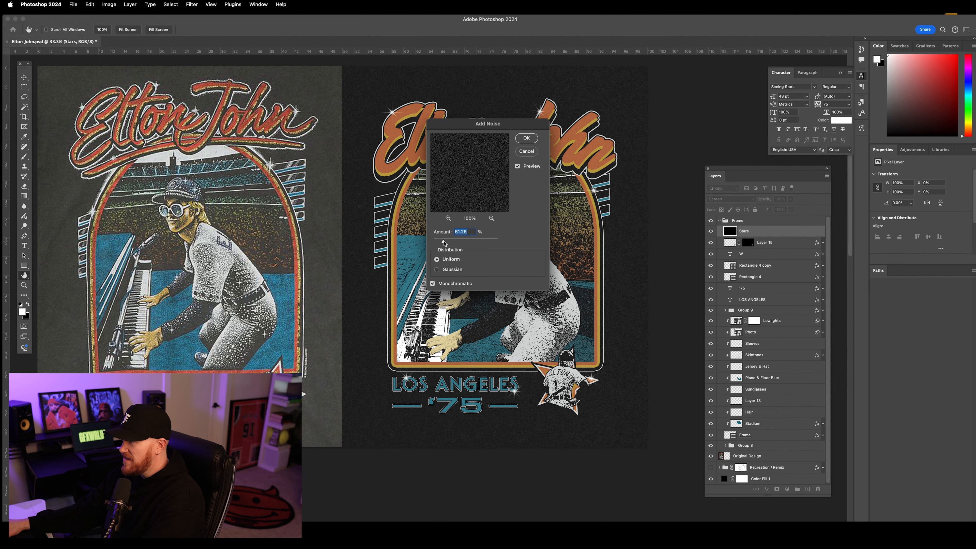
left_click_drag(445, 243, 441, 242)
left_click(526, 138)
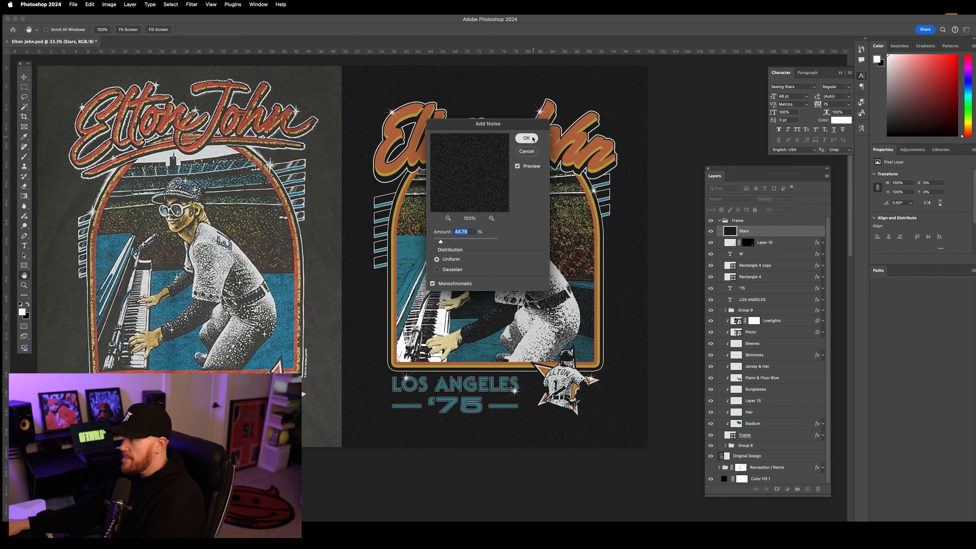
Soften the noisy Stars layer with a Gaussian Blur of 0.5 pixels radius
scroll(563, 233, "up", 2)
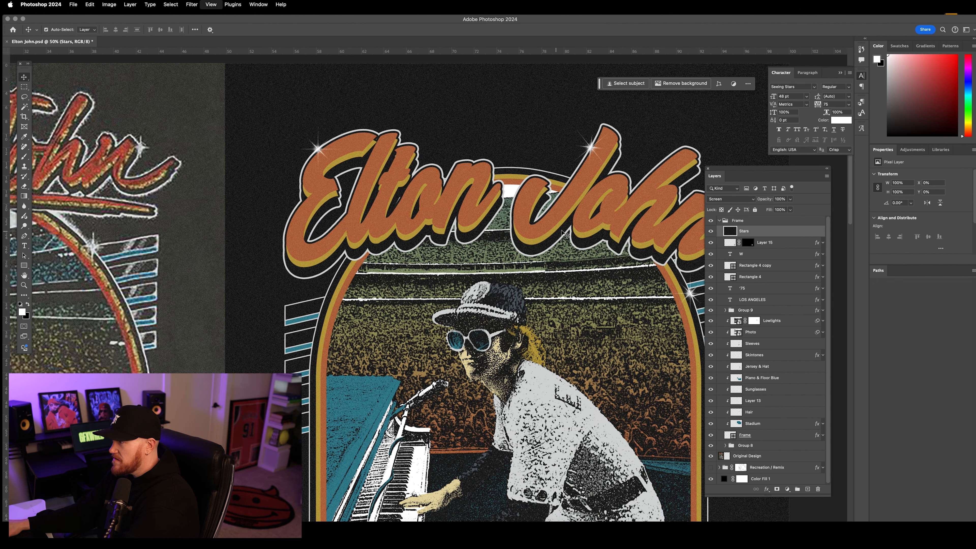
scroll(571, 211, "down", 1)
scroll(459, 206, "up", 4)
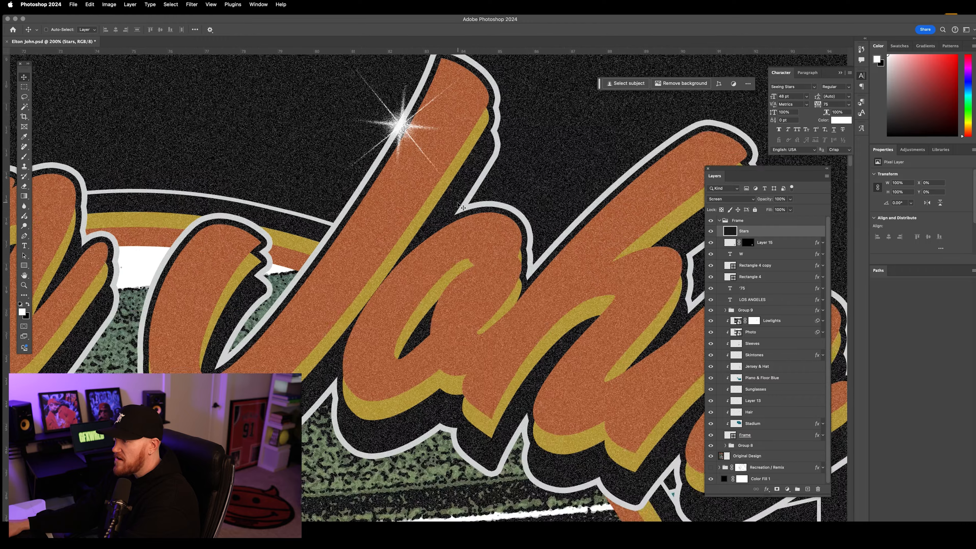
scroll(459, 204, "up", 2)
scroll(458, 204, "left", 1)
left_click(192, 4)
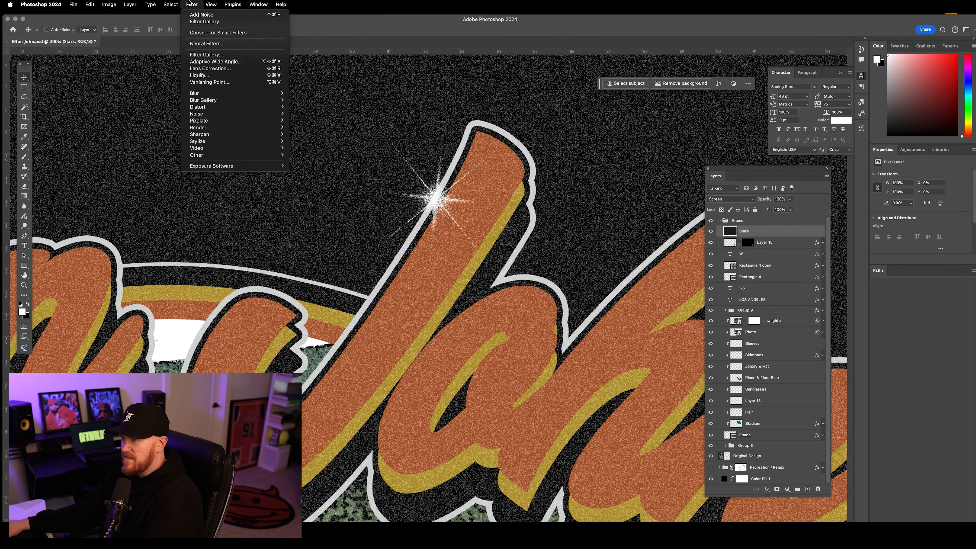
mouse_move(215, 93)
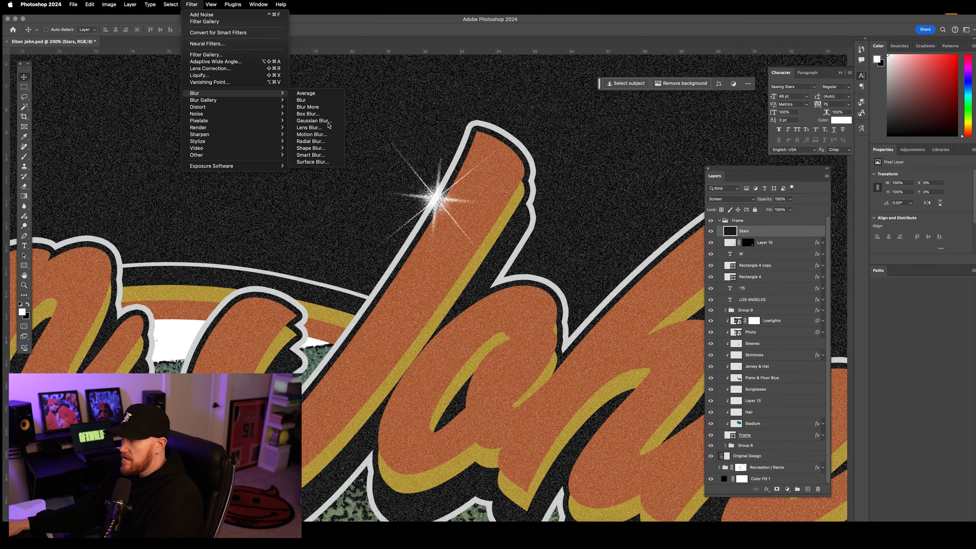
left_click(312, 121)
left_click_drag(546, 330, 520, 333)
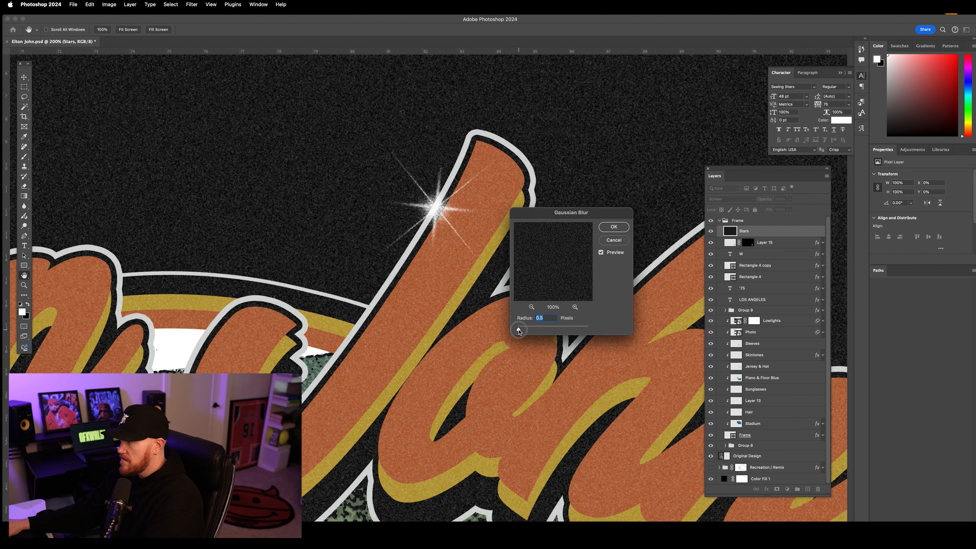
left_click(613, 228)
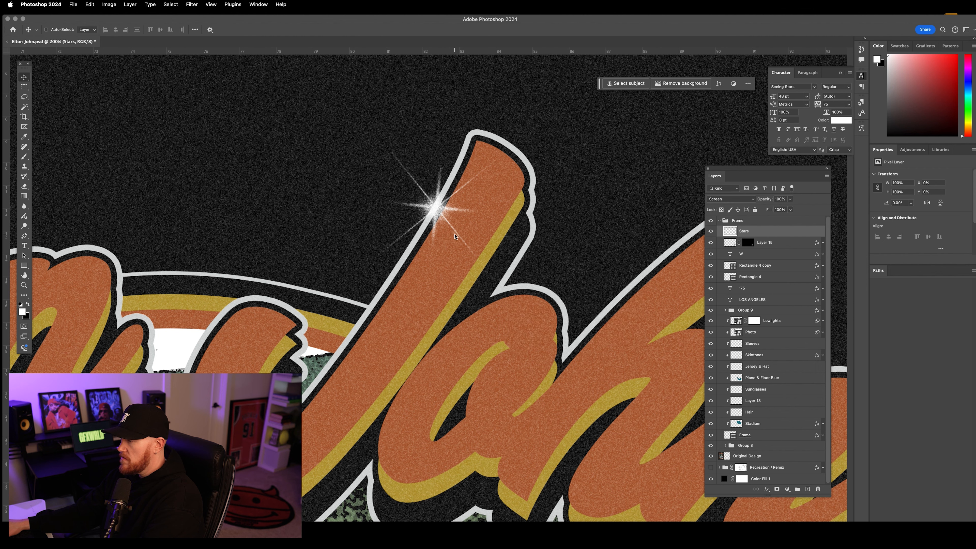
Apply a Threshold adjustment at level 112 to the Stars layer, turning the sparkles into hard black and white
scroll(452, 227, "down", 2)
left_click(109, 4)
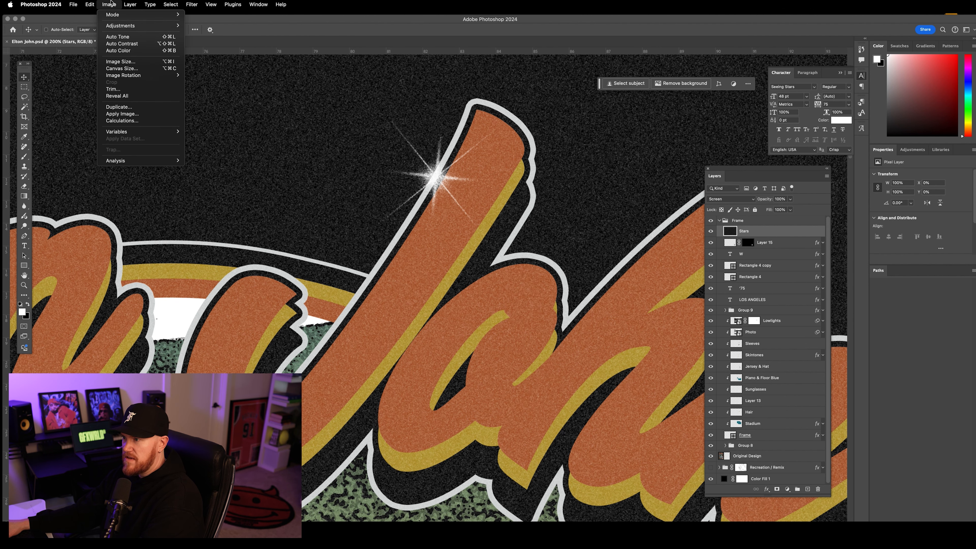
mouse_move(120, 25)
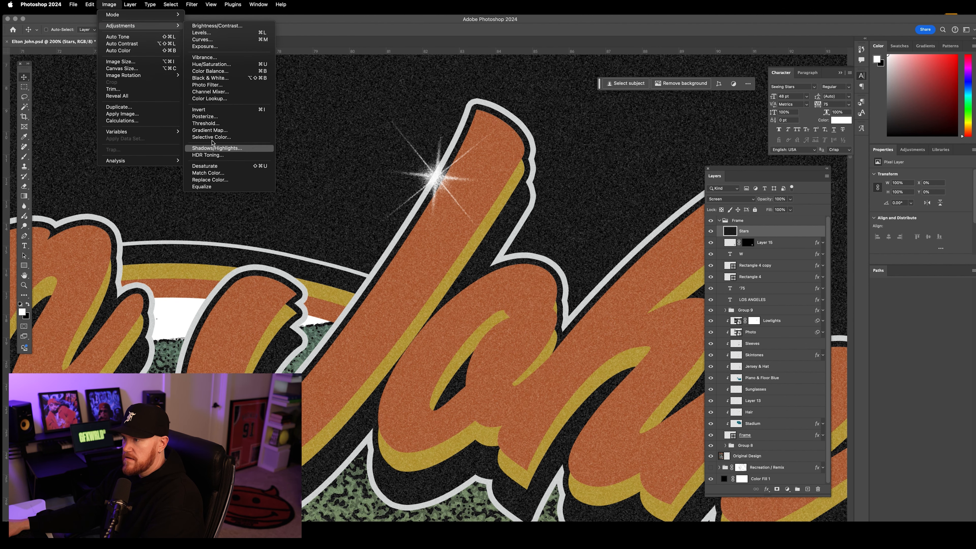
left_click(206, 123)
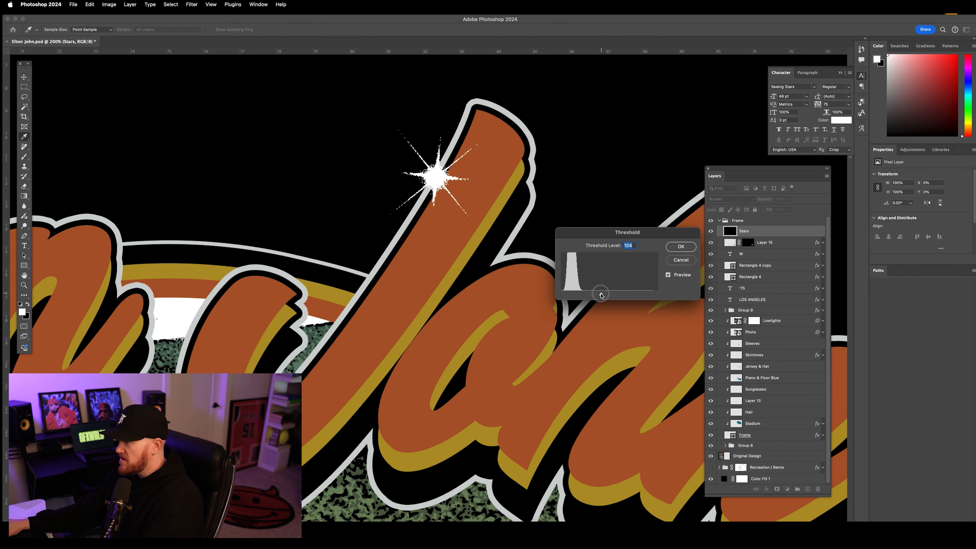
type("1")
left_click(598, 296)
left_click(603, 296)
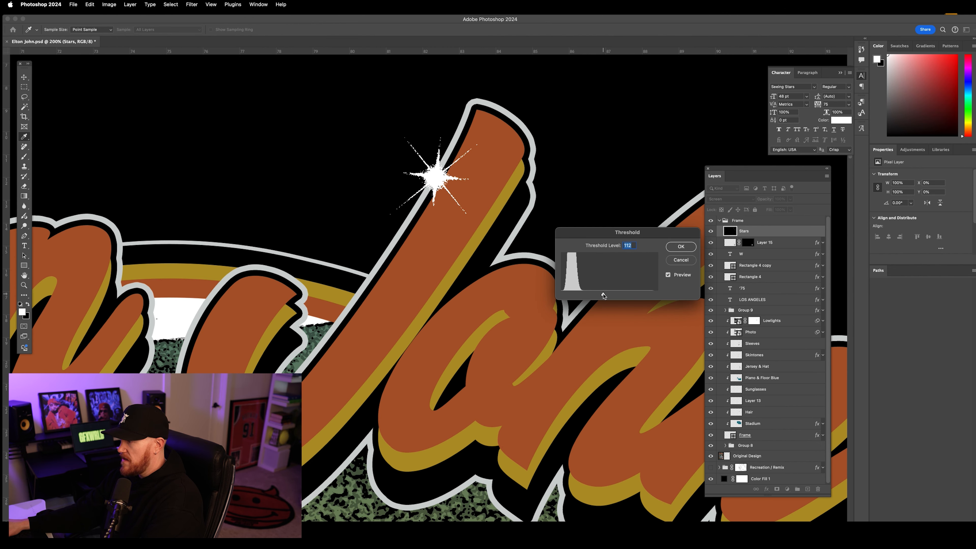
left_click(680, 246)
Select all the white sparkles on the Stars layer with the Magic Wand, anti-aliasing off, and copy them to a new layer
key("super+minus")
key("super+minus")
key("super+minus")
key("super+minus")
key("super+minus")
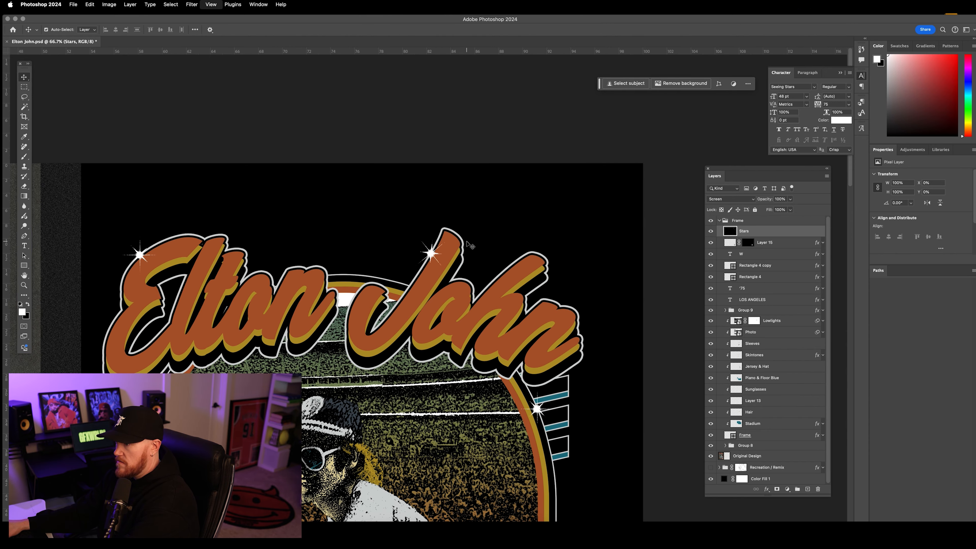
key("super+plus")
key("super+plus")
key("super+plus")
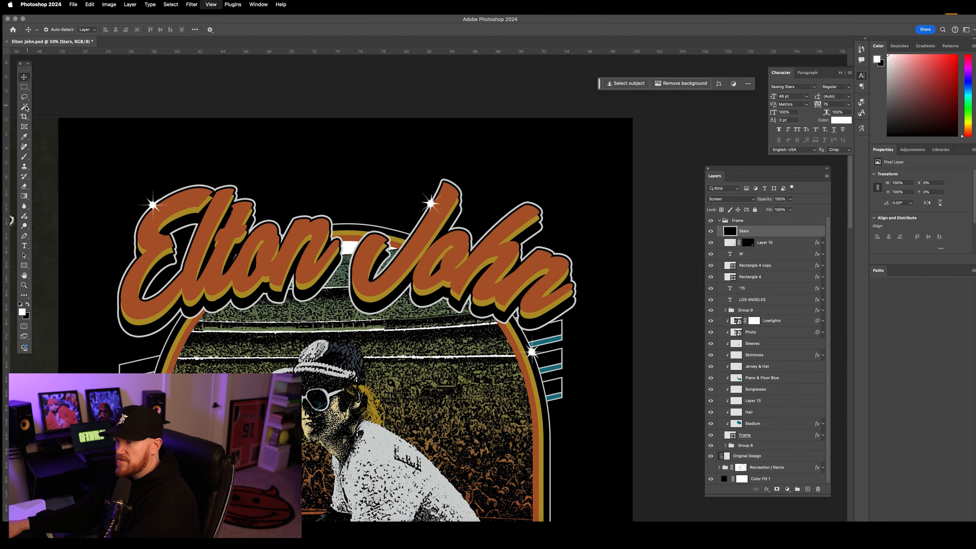
left_click(25, 106)
left_click(55, 121)
left_click(207, 29)
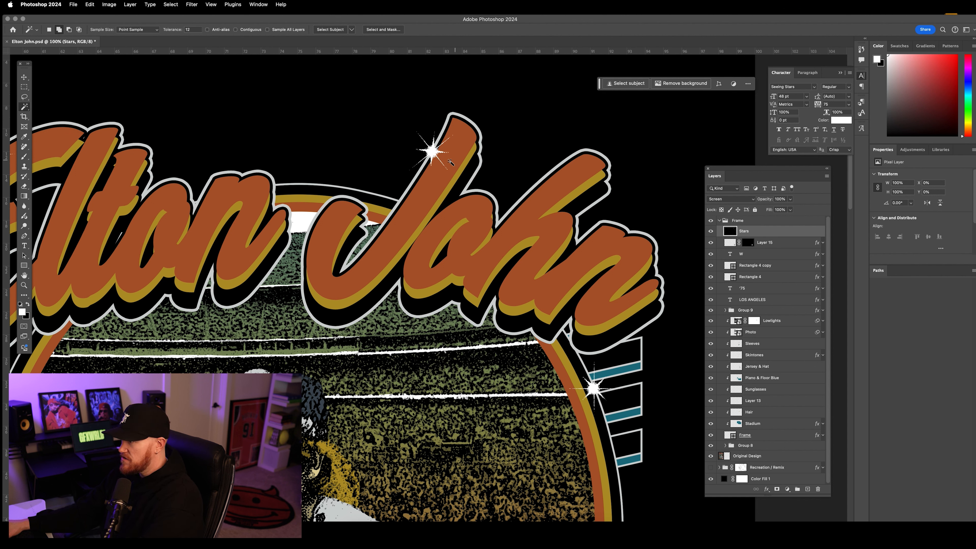
left_click(432, 152)
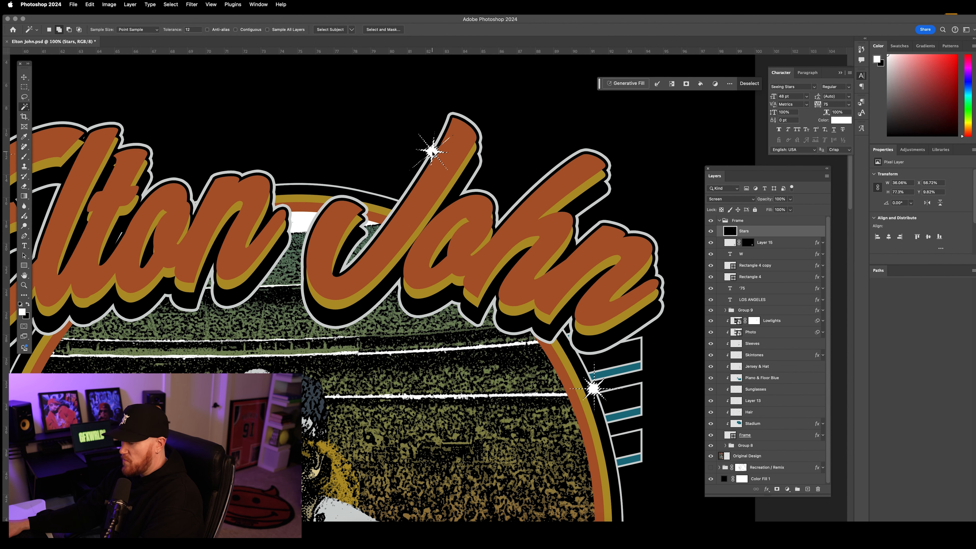
key("super+j")
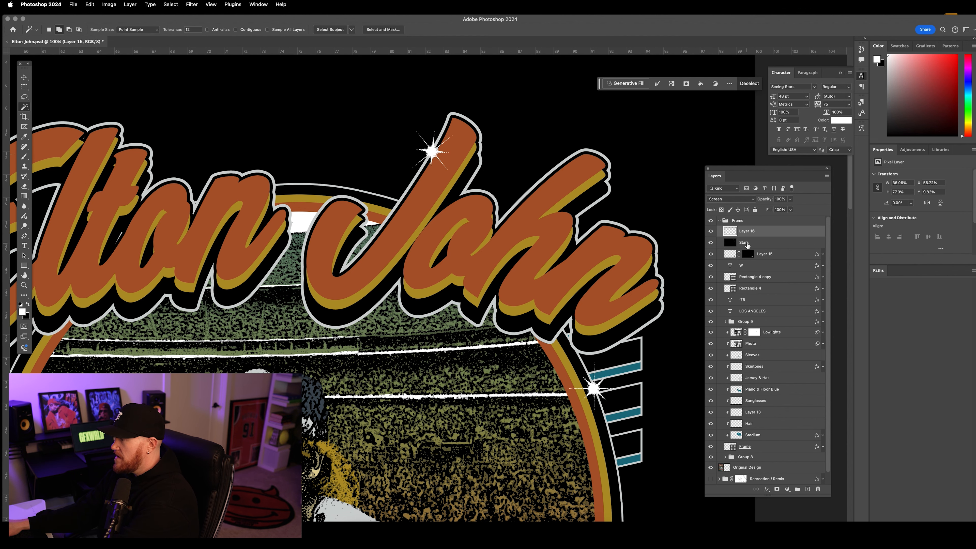
Delete the old black-backed Stars layer and make the extracted sparkle layer, Layer 16, active
left_click(748, 244)
key("Delete")
left_click(785, 232)
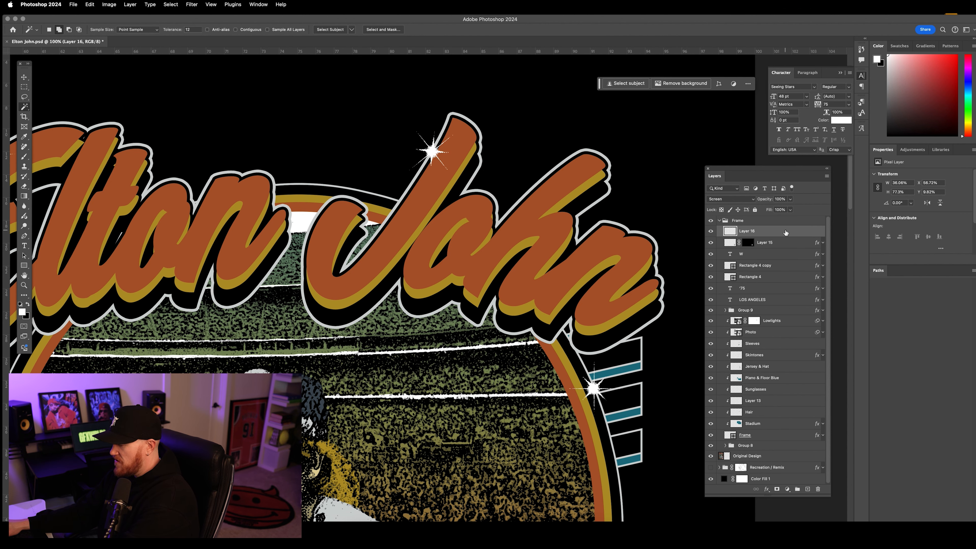
Give the extracted sparkle layer a light grey Color Overlay (cfd2d1) with Normal blend mode at 100% opacity
key("super+minus")
key("super+minus")
key("super+minus")
scroll(444, 303, "down", 5)
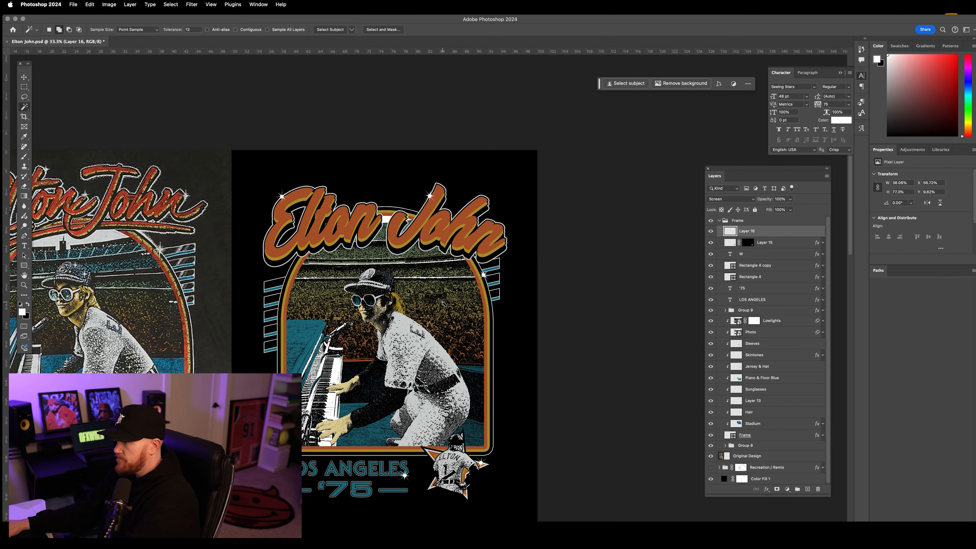
scroll(444, 303, "left", 3)
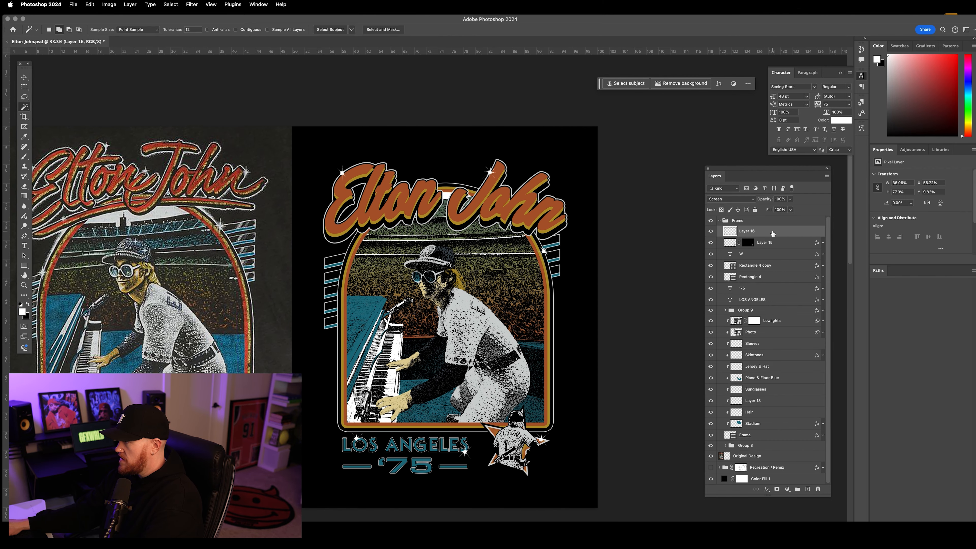
double_click(772, 232)
left_click(686, 354)
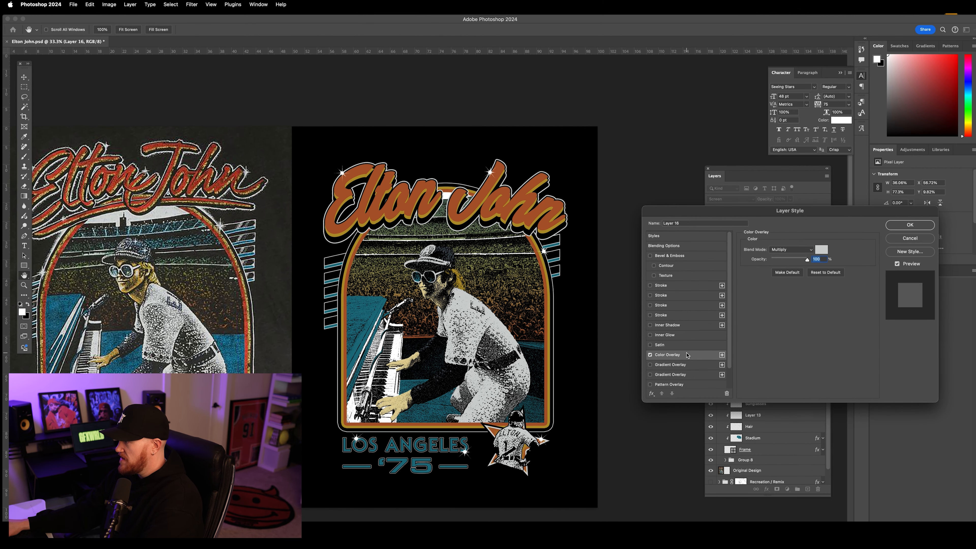
left_click(821, 250)
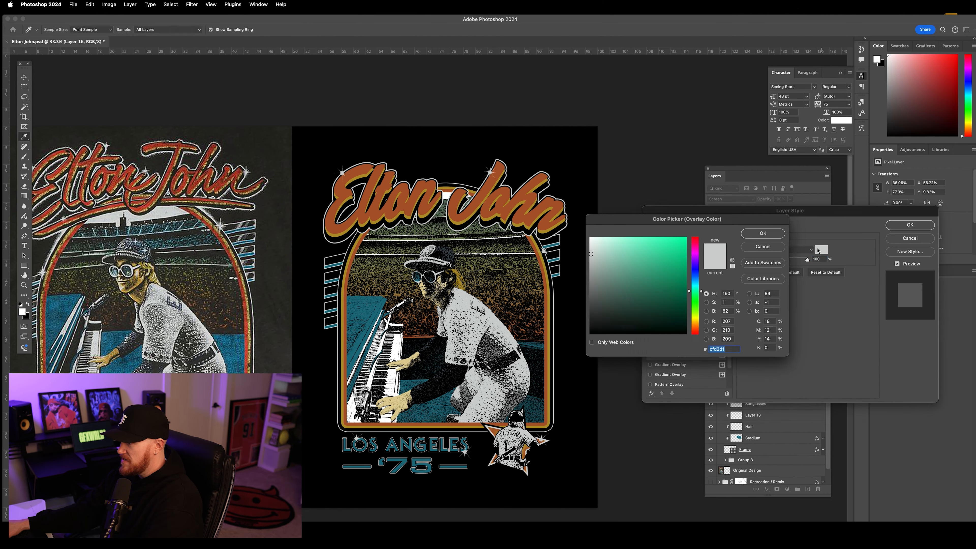
left_click(755, 234)
left_click(798, 249)
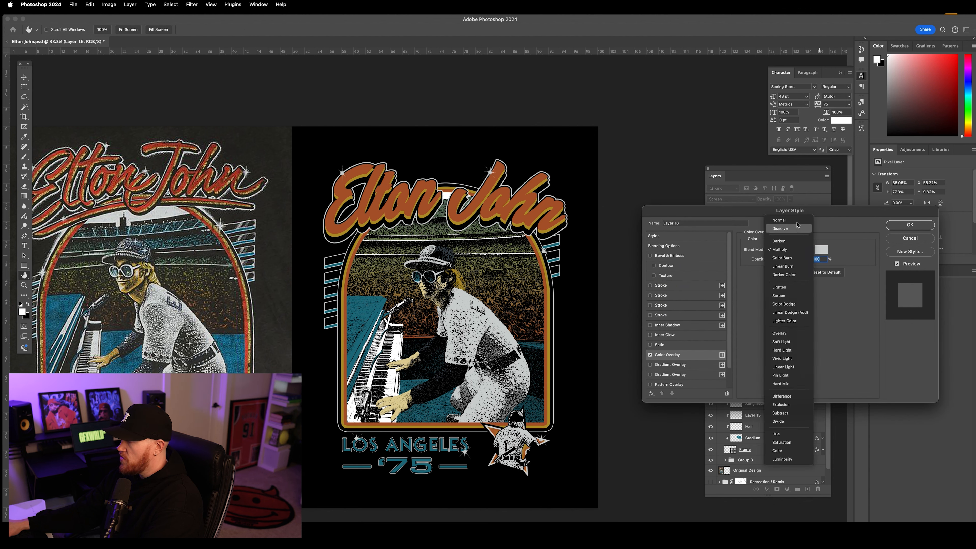
left_click(788, 221)
key("Return")
left_click_drag(430, 282, 493, 246)
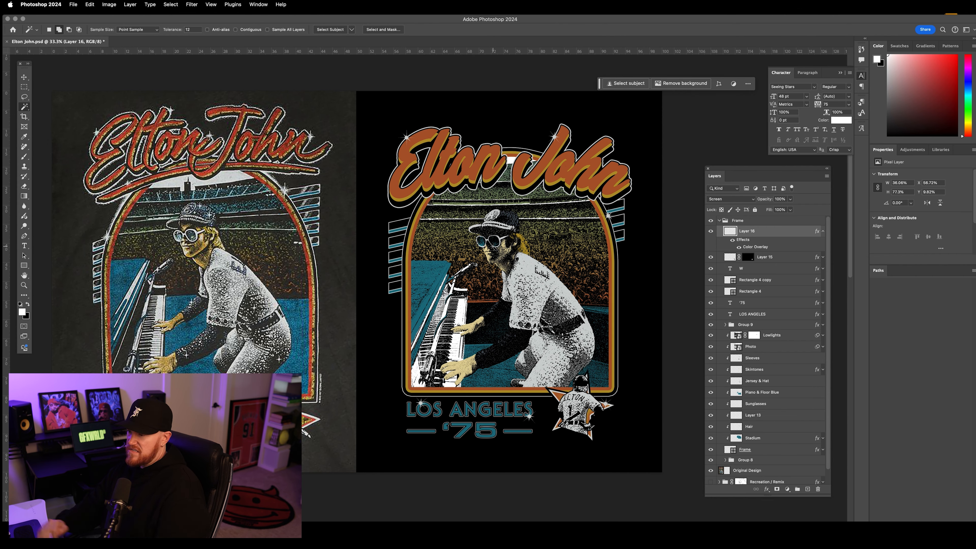
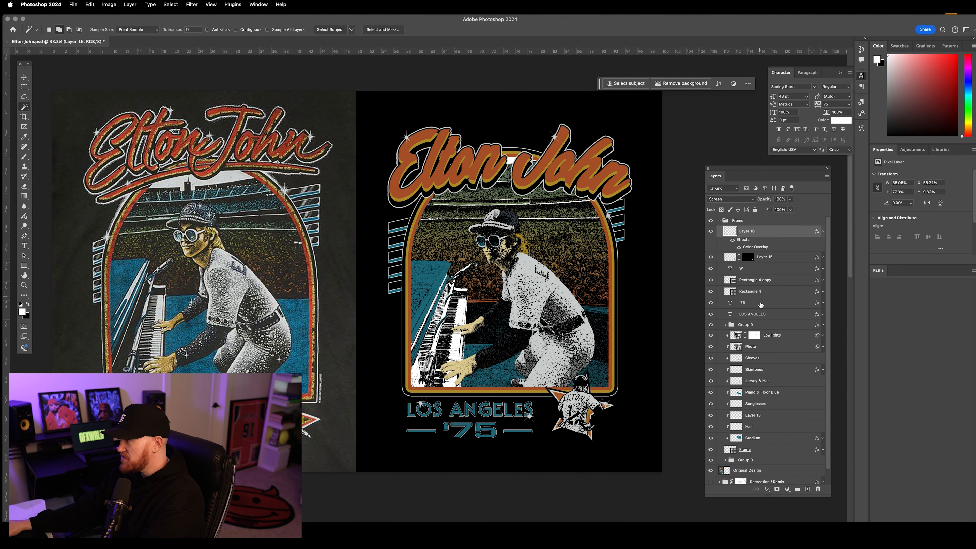
Rename Group 9, which holds the title lettering, as Elton John and duplicate the group
left_click(753, 325)
scroll(722, 319, "down", 1)
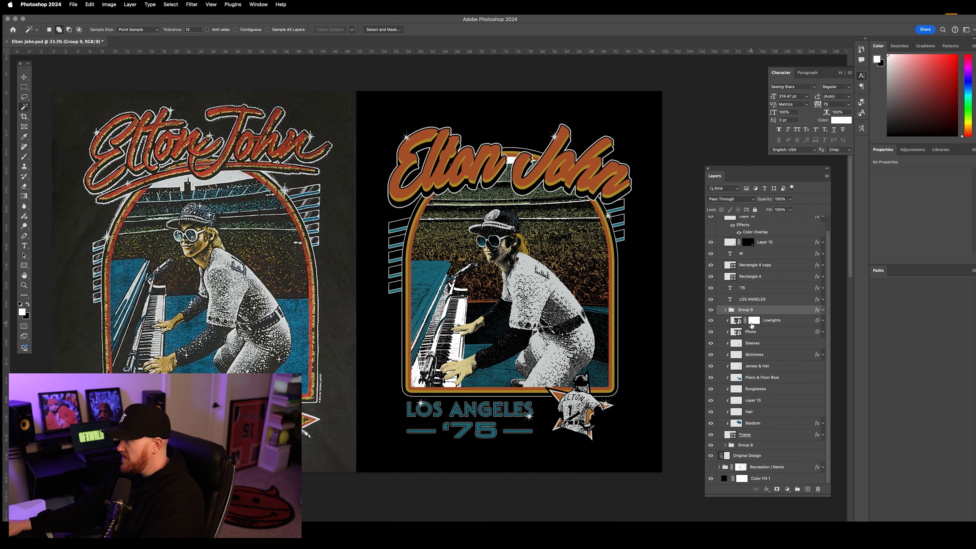
left_click(711, 309)
left_click(711, 309)
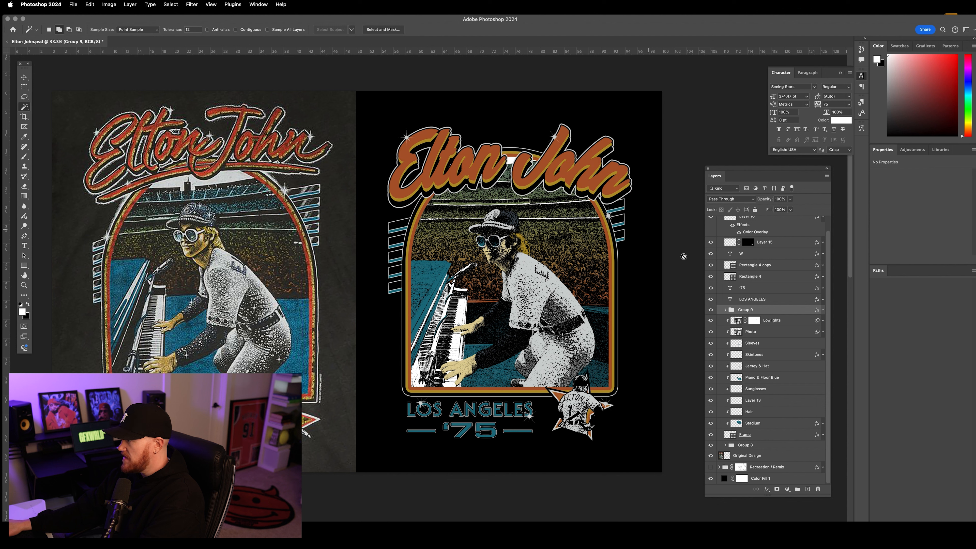
double_click(744, 310)
type("Elton John")
key("Return")
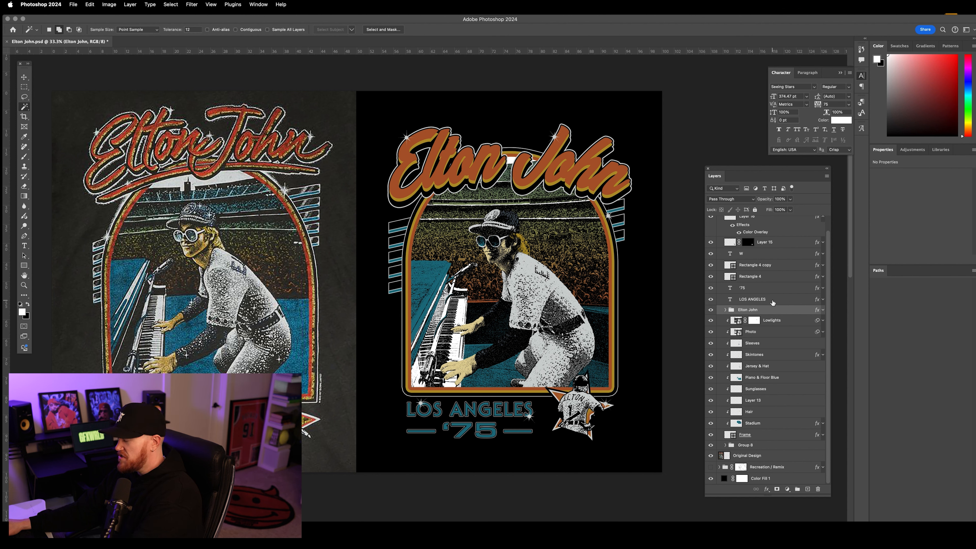
key("super+j")
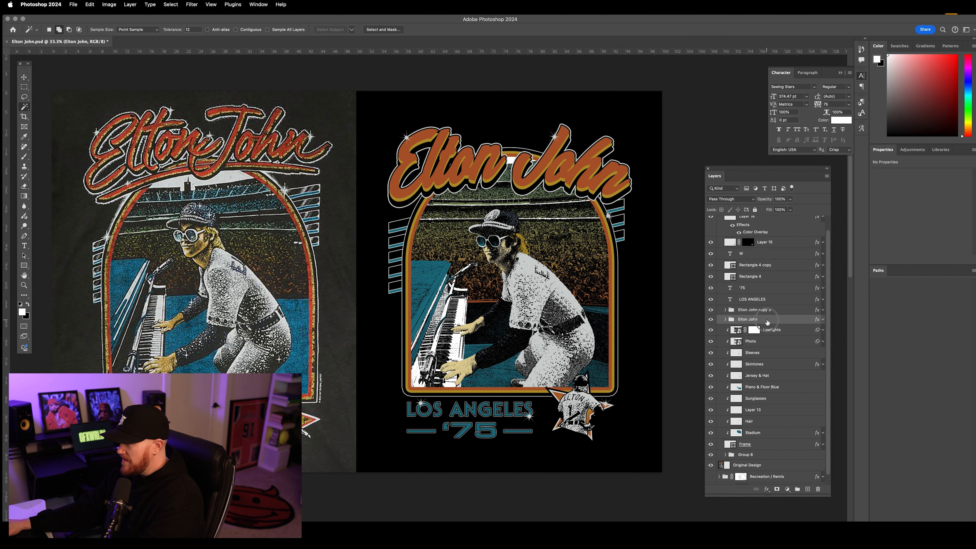
Recolour the lower Elton John group's Color Overlay to a light grey sampled from the figure's white jersey
double_click(768, 322)
left_click(692, 355)
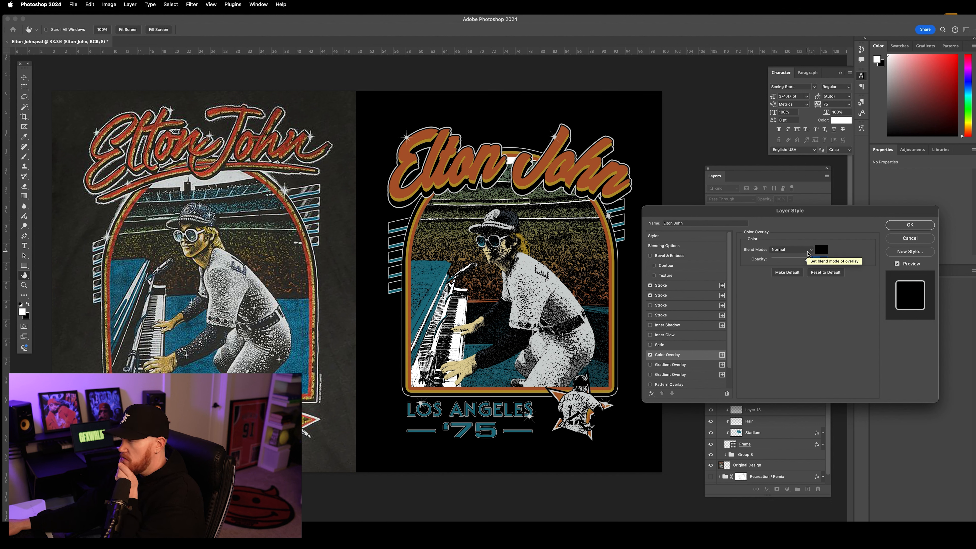
left_click(825, 248)
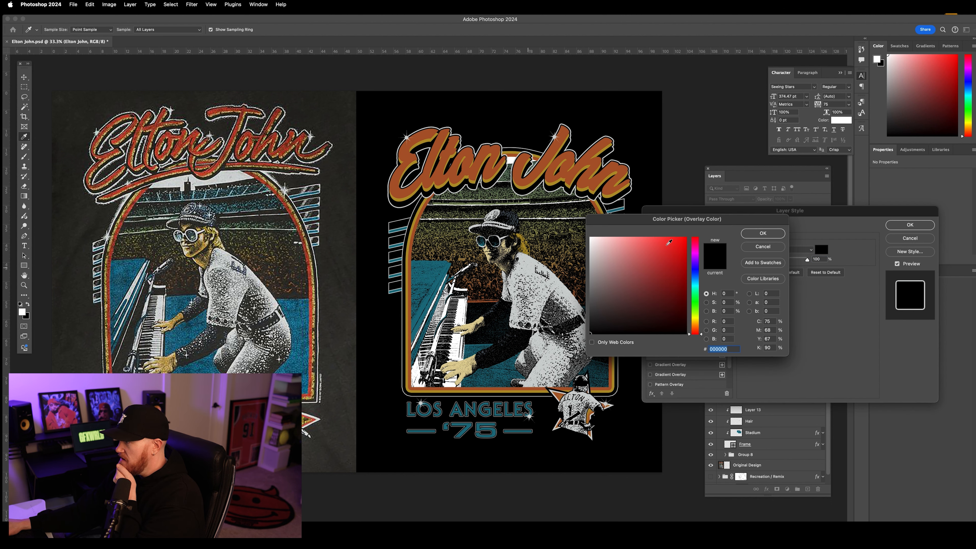
left_click(528, 267)
left_click(751, 233)
Change the black 75 px stroke on the lower Elton John group to the jersey's light grey, and check the shape with the copy above hidden
left_click(682, 285)
left_click(684, 294)
left_click(684, 285)
left_click(763, 304)
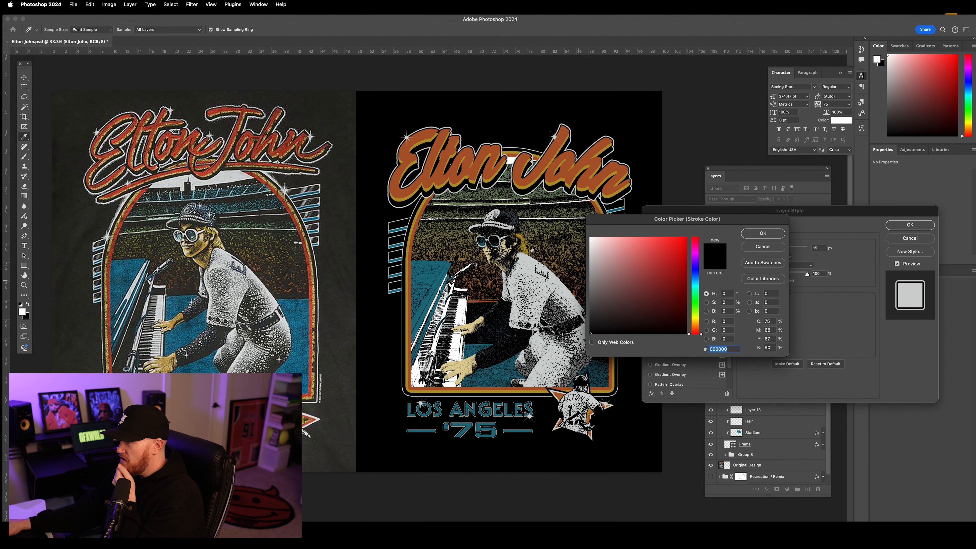
left_click(529, 265)
left_click(763, 233)
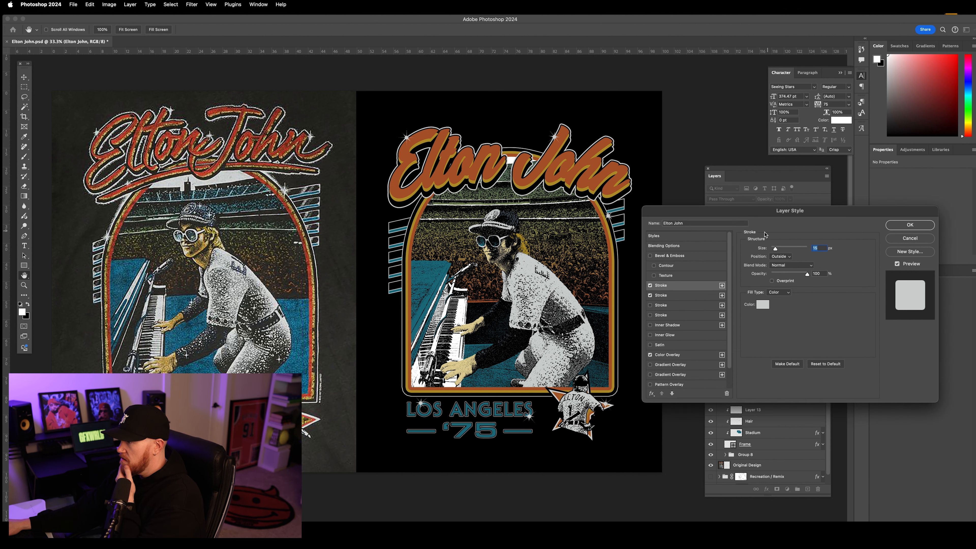
left_click(908, 226)
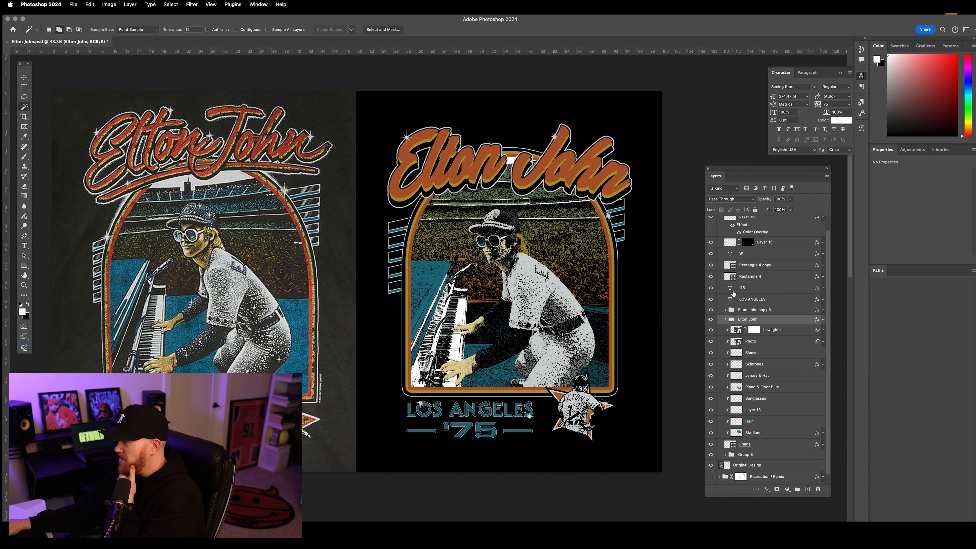
left_click(710, 310)
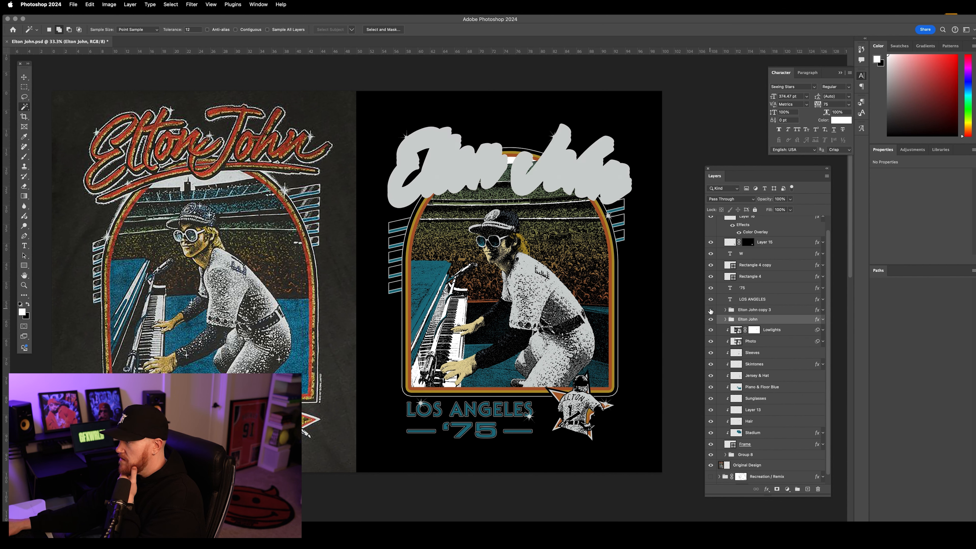
left_click(711, 311)
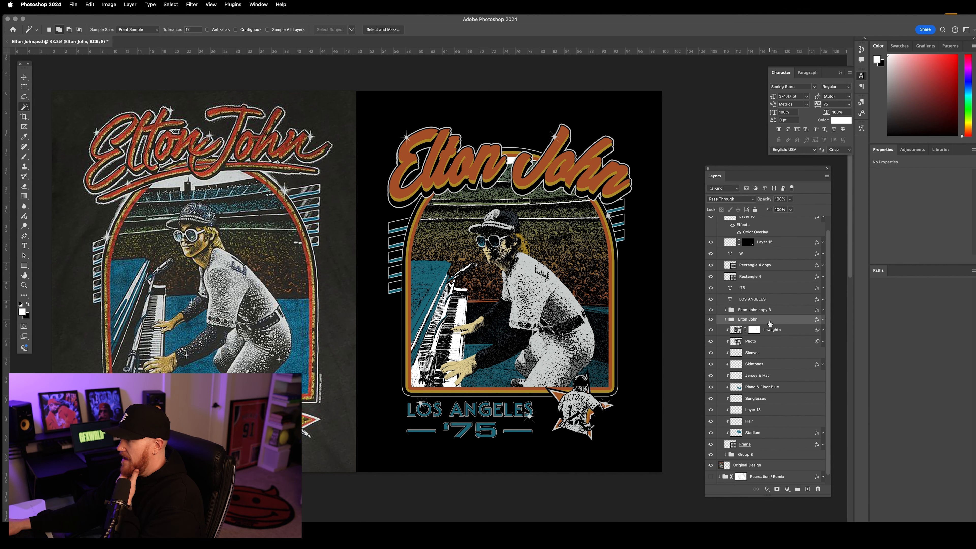
Add an Outer Glow to the lower Elton John group with 100% opacity and light grey colour cfd2d1
double_click(769, 322)
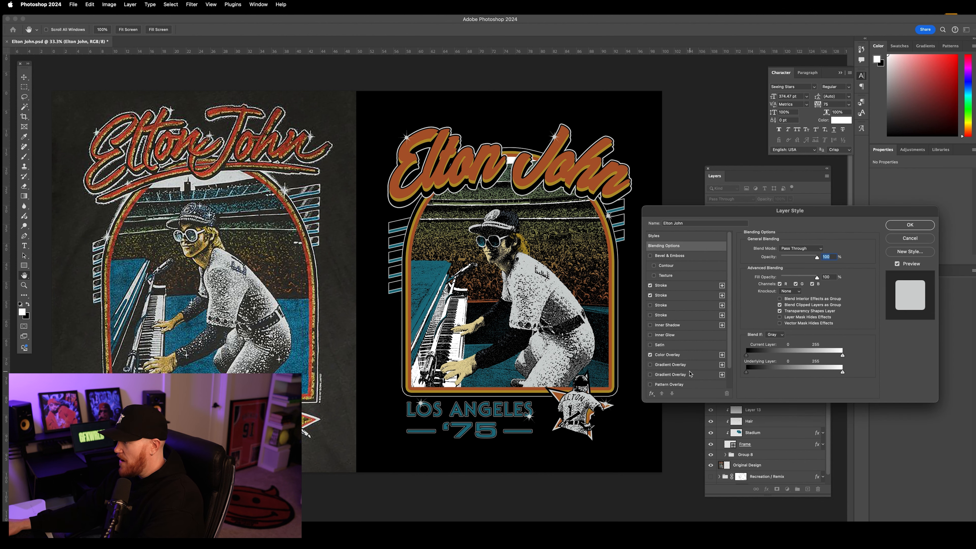
scroll(678, 363, "down", 2)
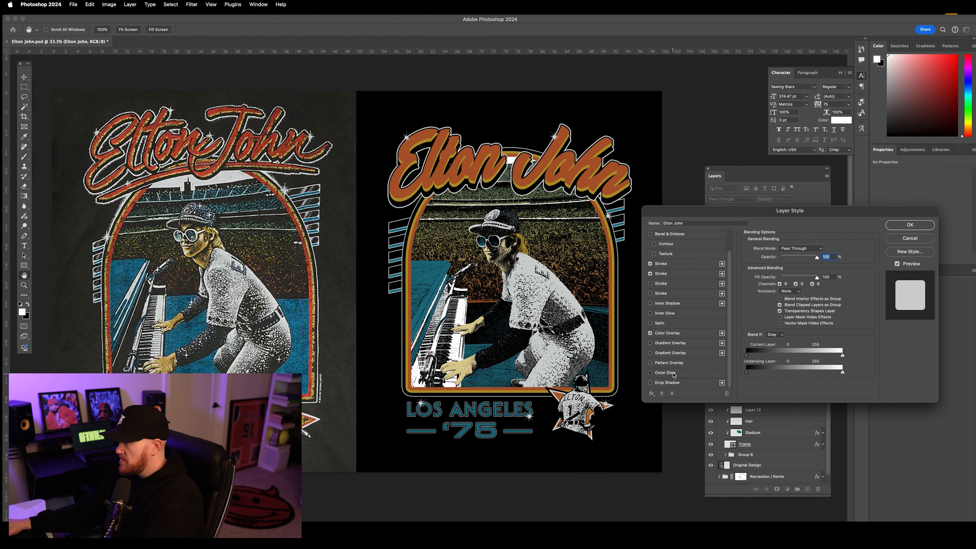
left_click(674, 373)
left_click_drag(782, 260, 839, 258)
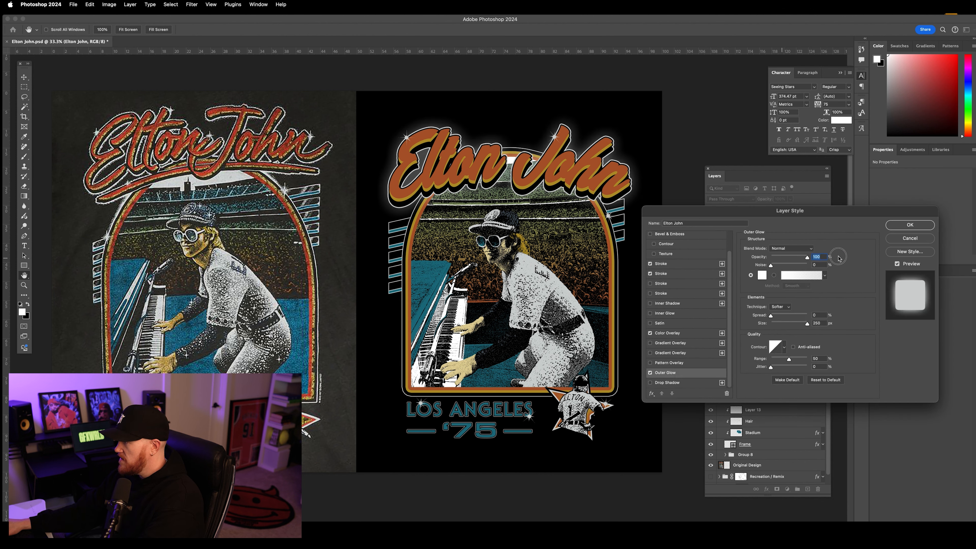
left_click(763, 275)
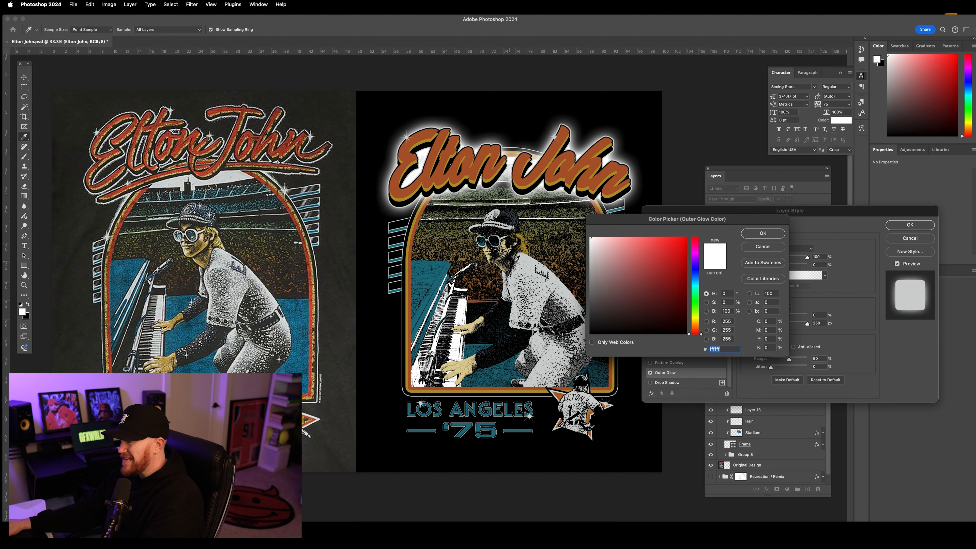
left_click(528, 267)
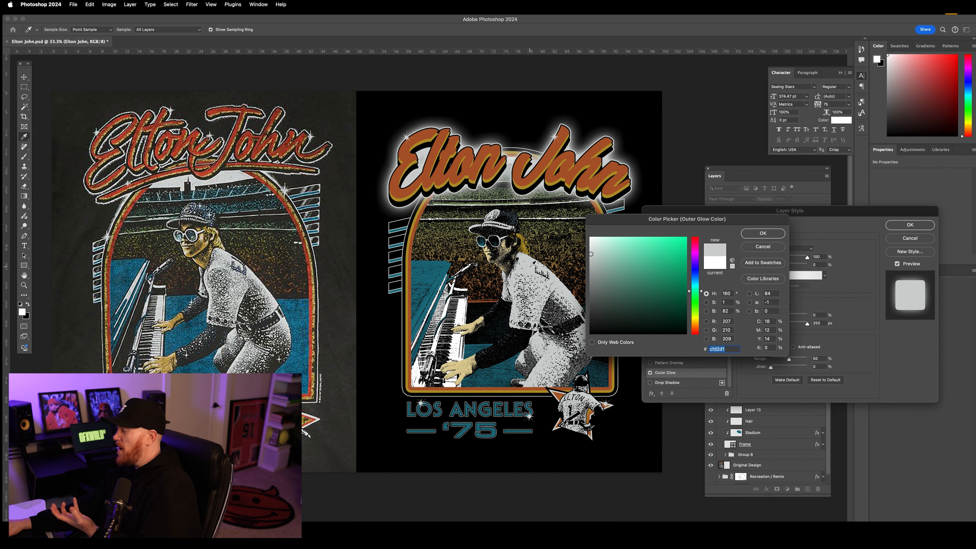
left_click(753, 233)
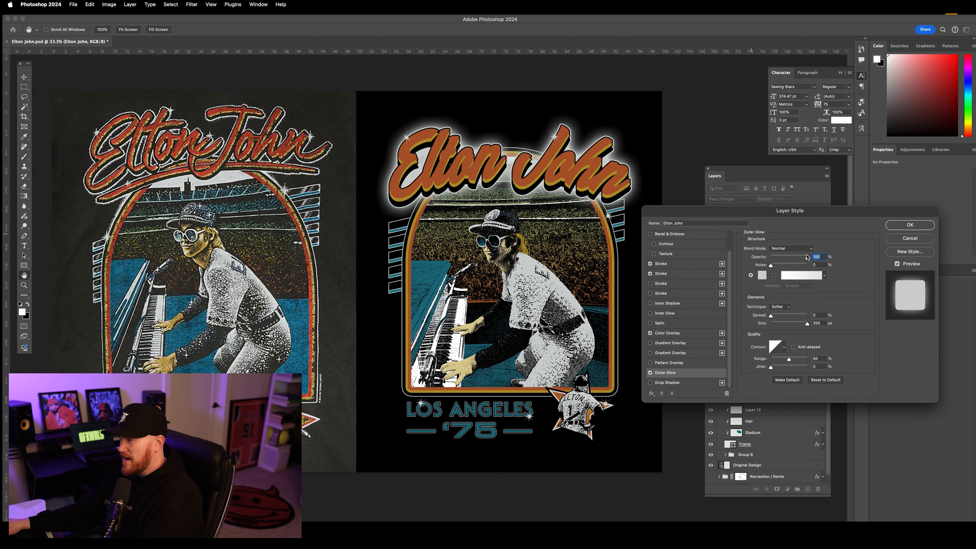
Tune the title's outer glow to 65% opacity, 10% spread and a size of 128 px
left_click_drag(803, 258, 795, 258)
mouse_move(770, 316)
left_mouse_down()
mouse_move(788, 324)
mouse_move(777, 324)
left_mouse_up()
scroll(459, 211, "up", 2)
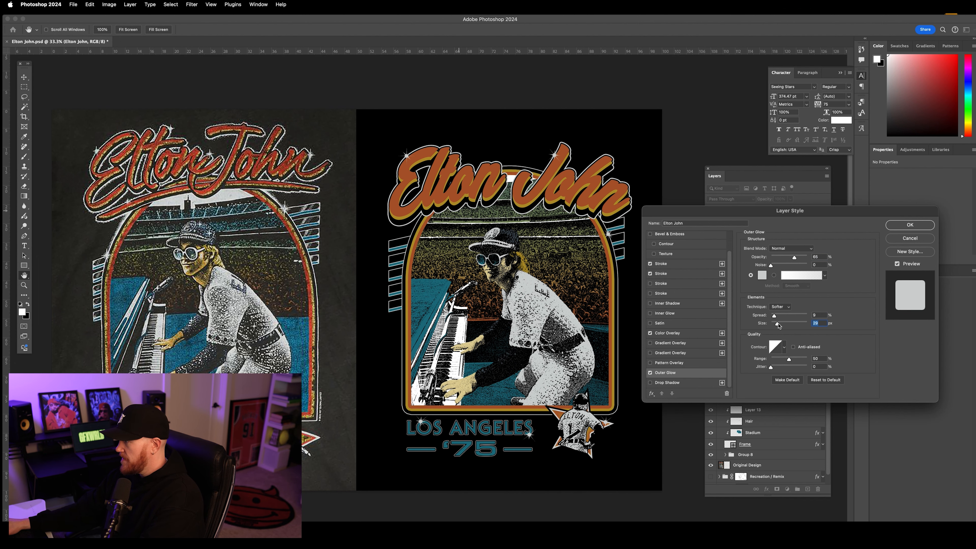
left_click_drag(781, 325, 794, 325)
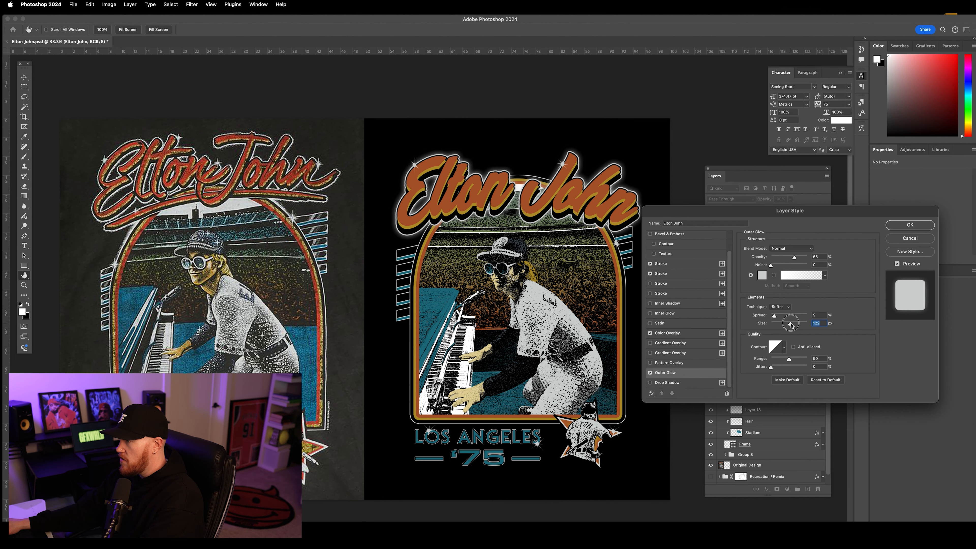
left_click_drag(792, 325, 793, 324)
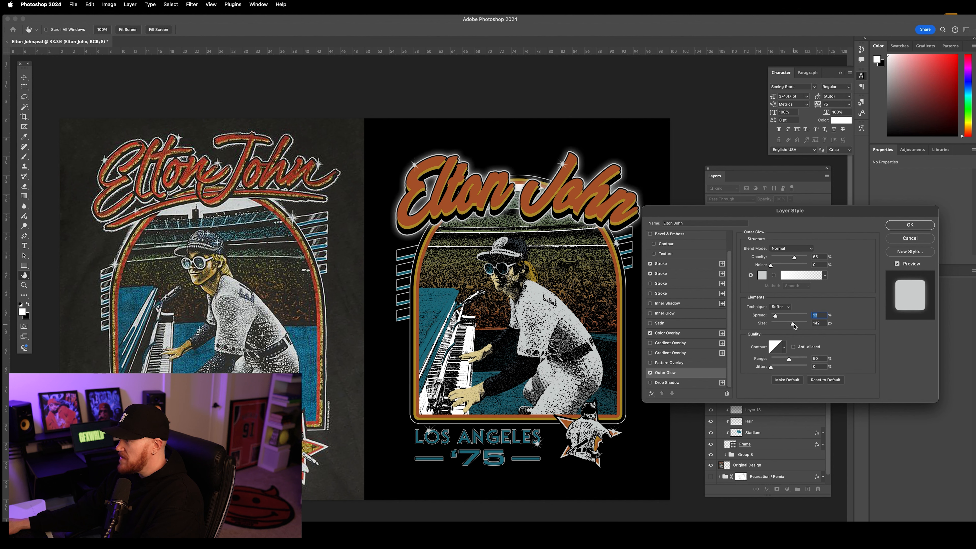
left_click(795, 324)
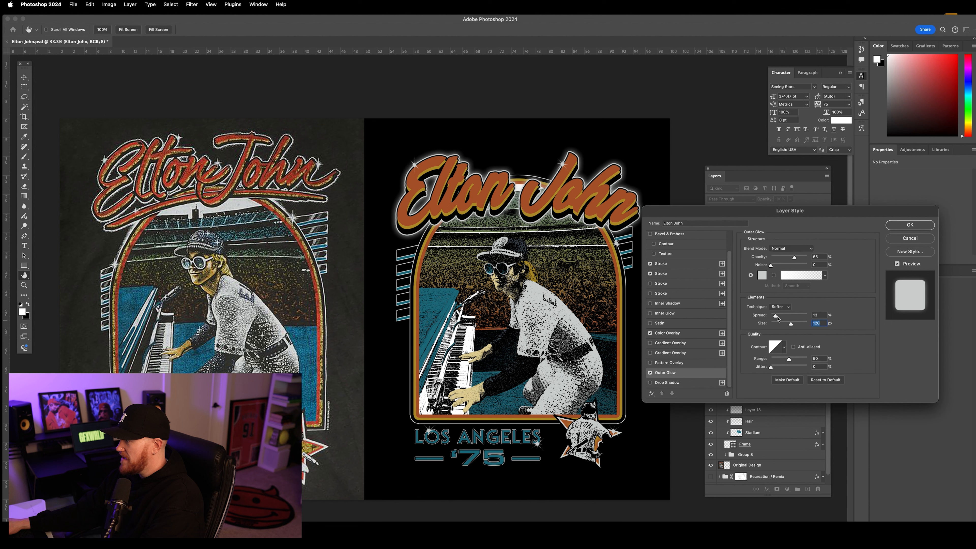
left_click(791, 324)
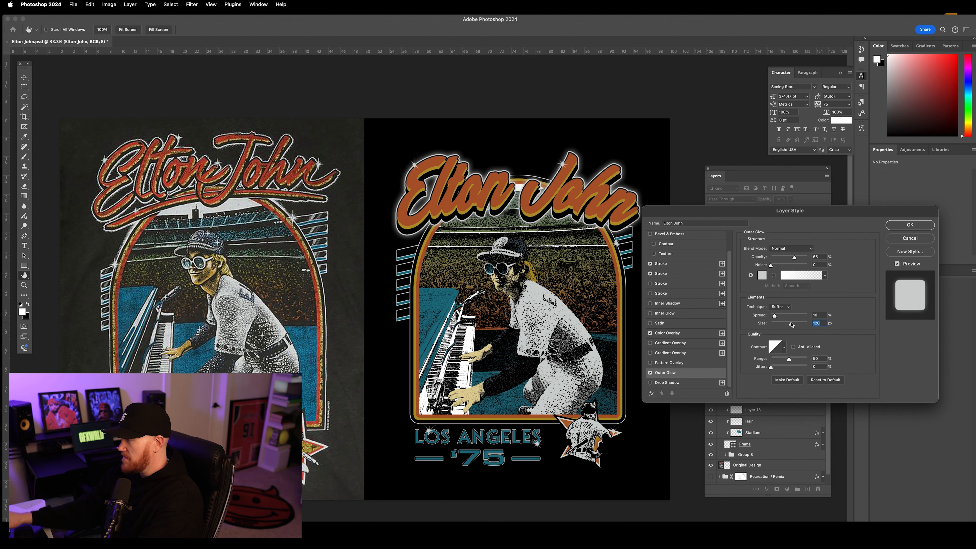
Set the outer glow's opacity to 100% and its size to about 90 px, and apply the layer style
left_click_drag(796, 258, 804, 259)
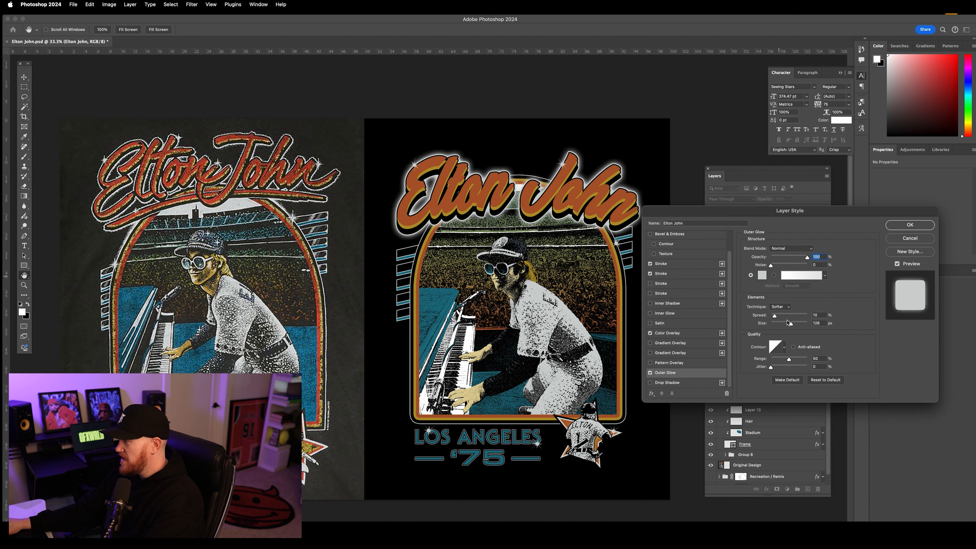
left_click(793, 326)
left_click_drag(790, 325, 786, 325)
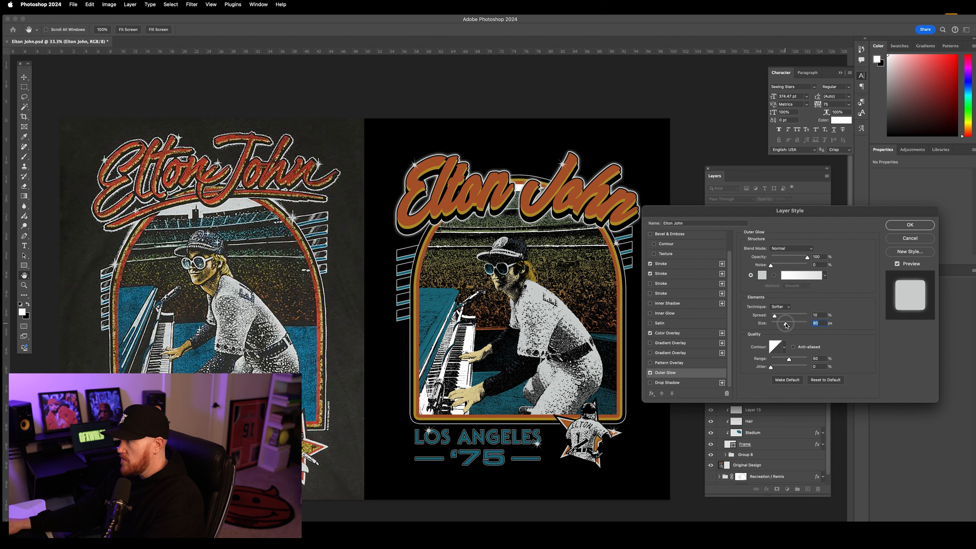
left_click(907, 226)
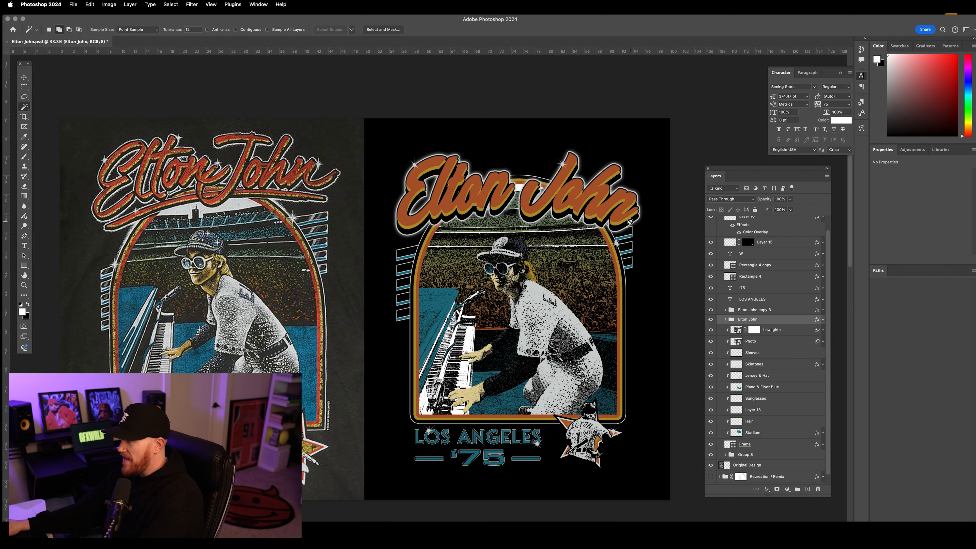
Add a black Solid Color fill layer directly above the Lowlights layer, beneath the lower Elton John group
left_click(775, 330)
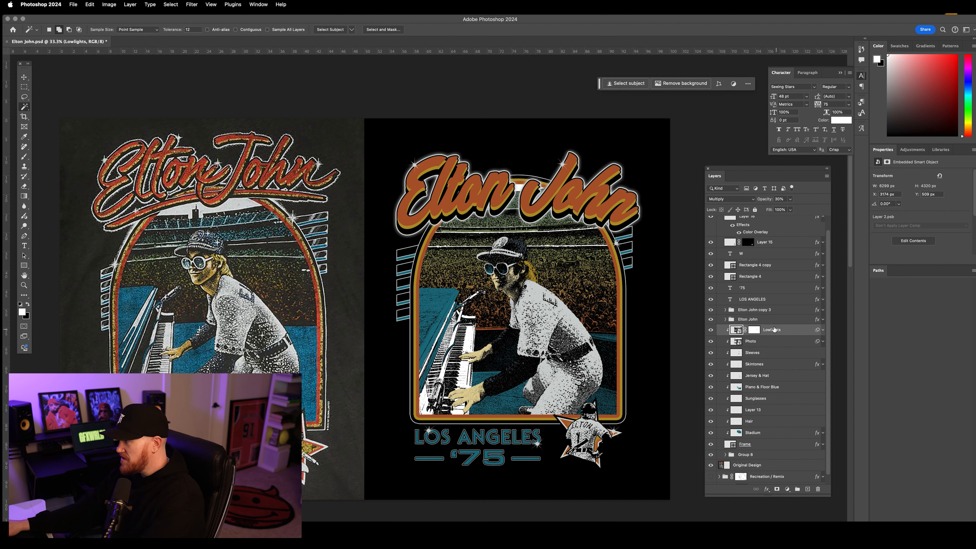
left_click(788, 490)
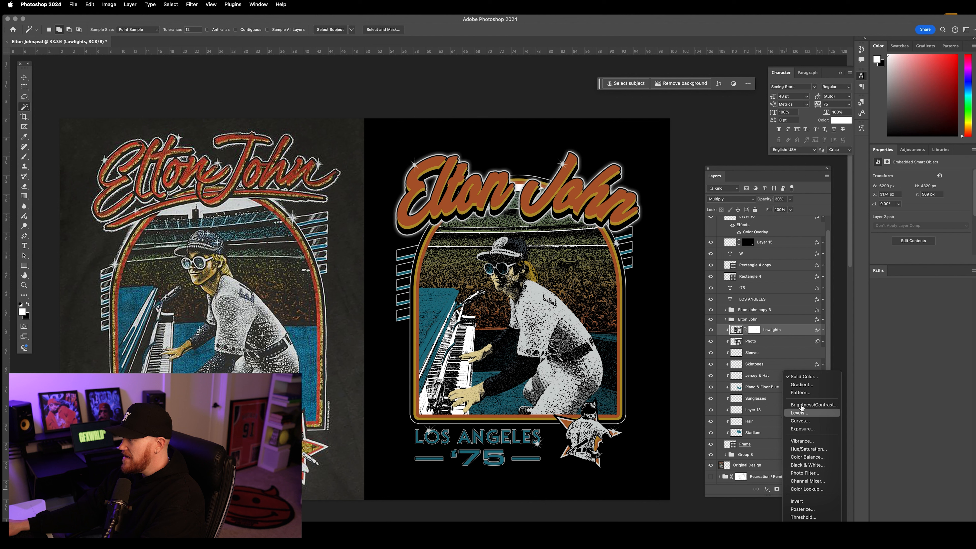
left_click(806, 377)
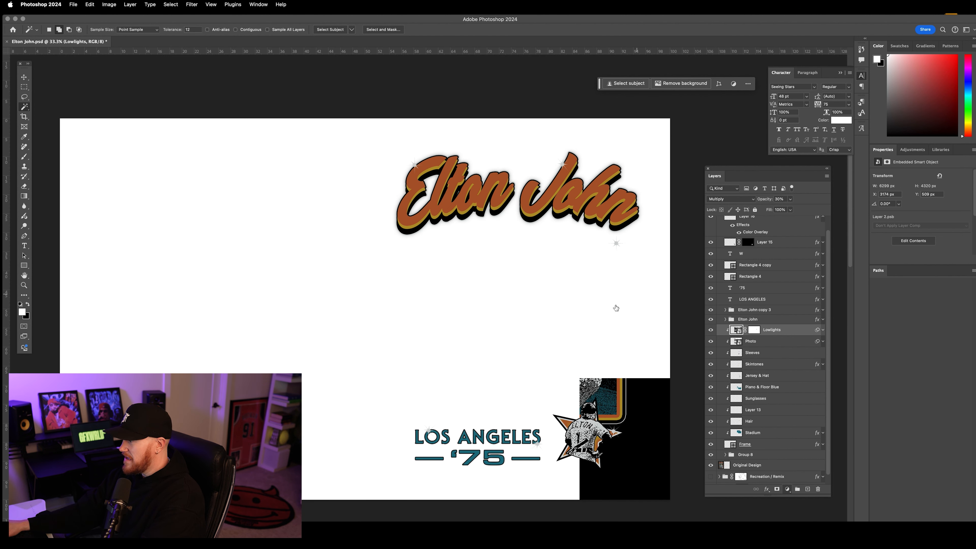
left_click_drag(690, 336, 704, 352)
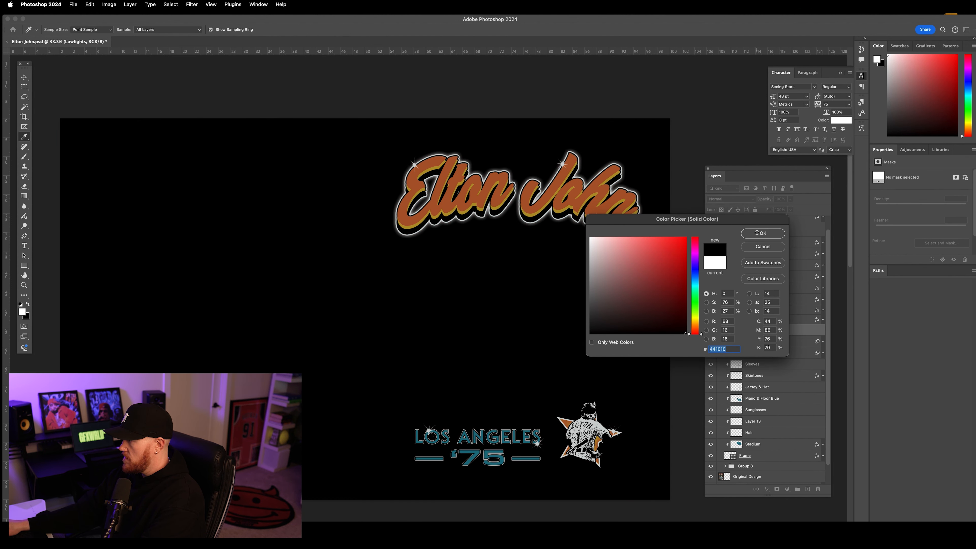
left_click(755, 232)
Merge the lower Elton John glow group with the black Color Fill 2 layer into one pixel layer
left_click(768, 324, "shift")
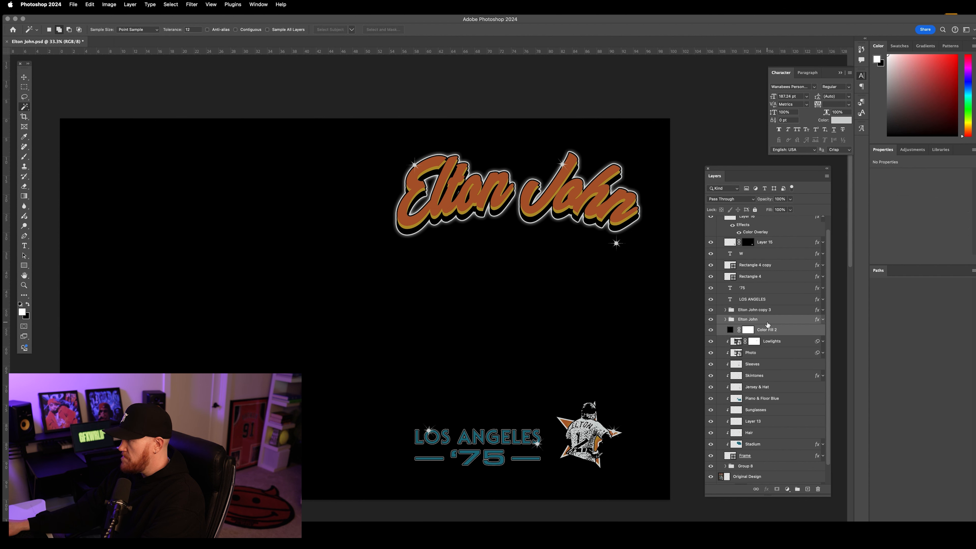
right_click(769, 322)
left_click(750, 316)
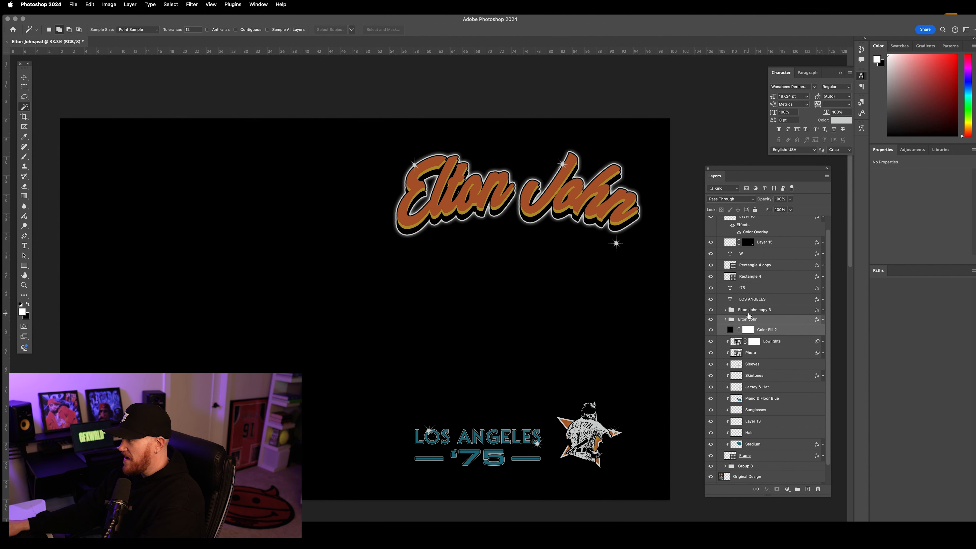
left_click(743, 309)
left_click(711, 310)
left_click(711, 320)
left_click(711, 319)
left_click(711, 310)
left_click(768, 321)
left_click(767, 331, "shift")
right_click(770, 324)
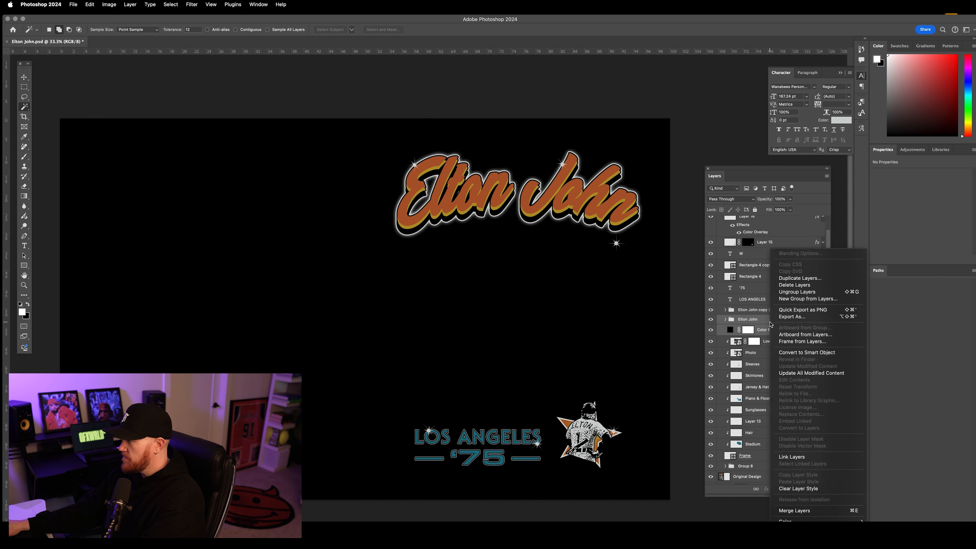
left_click(795, 510)
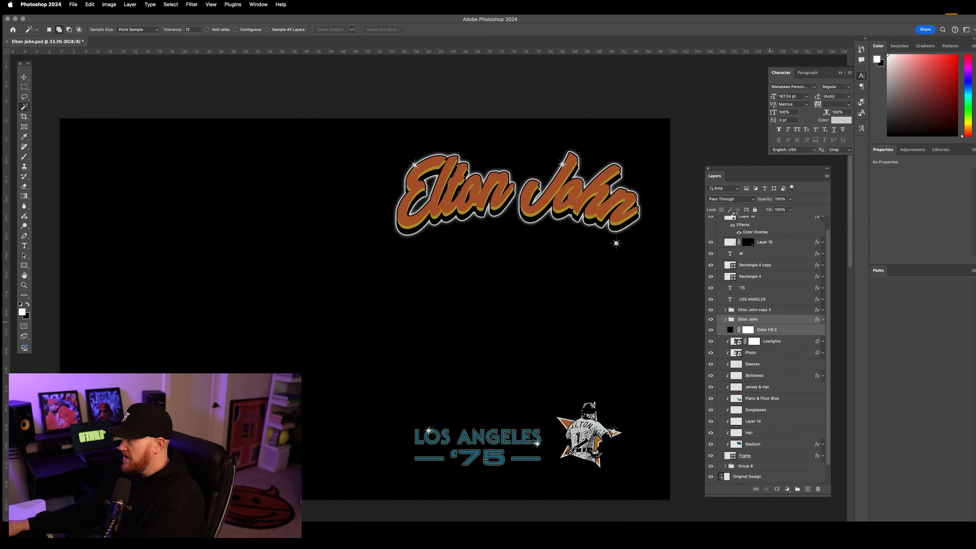
Set the merged Elton John glow layer's blend mode to Screen
left_click(730, 199)
left_click(724, 275)
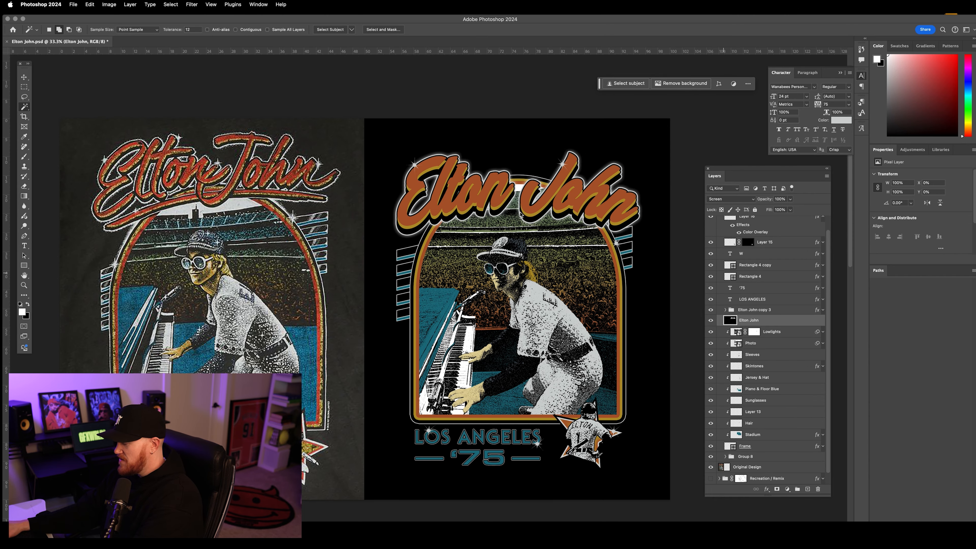
key("super+equal")
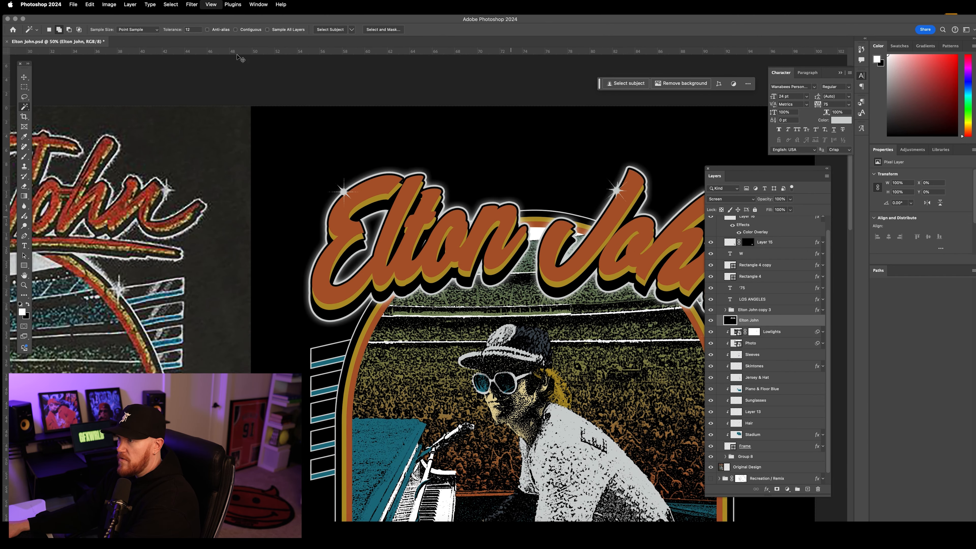
Add 44.79% uniform monochromatic noise to the merged Elton John glow layer
key("super+equal")
left_click(192, 4)
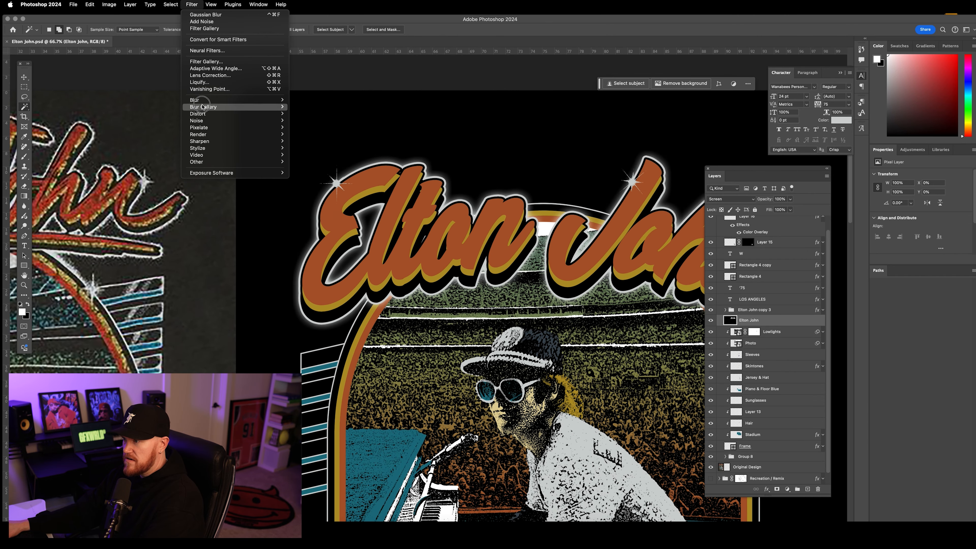
mouse_move(199, 120)
left_click(309, 120)
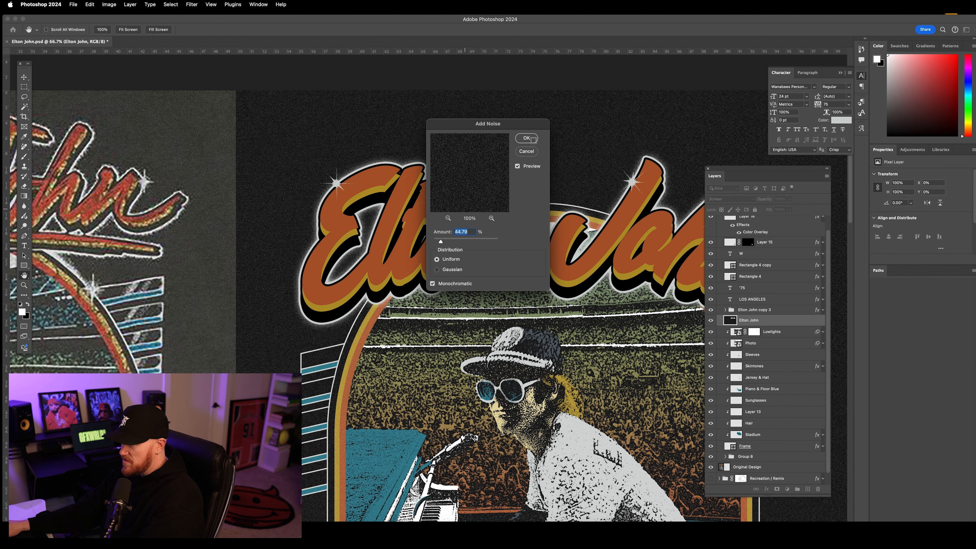
left_click(527, 138)
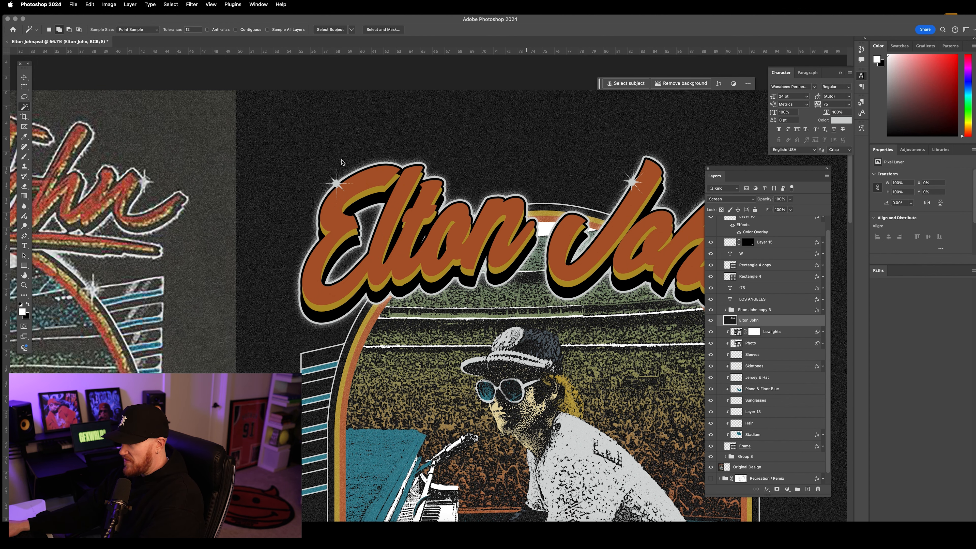
Soften the noisy Elton John glow layer with a 0.5 px Gaussian Blur
left_click(190, 3)
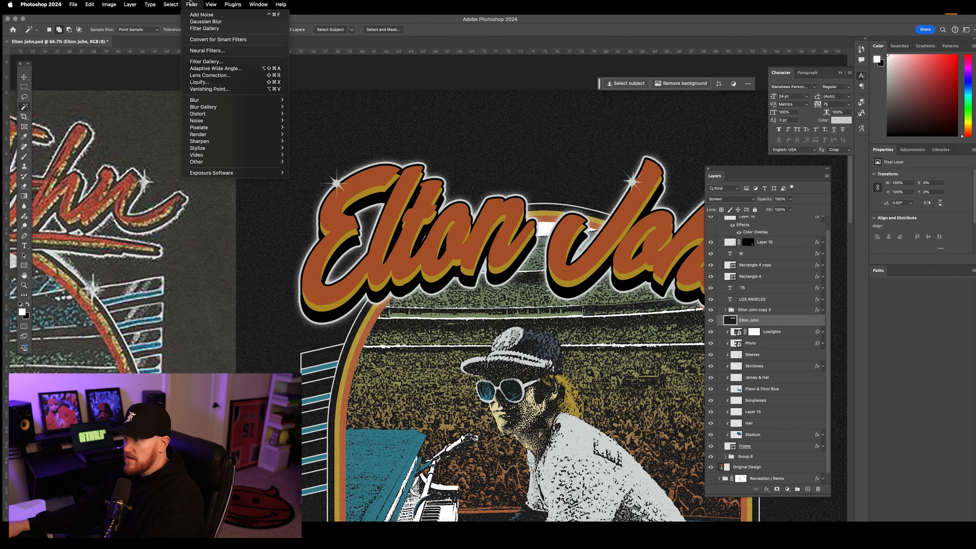
mouse_move(246, 100)
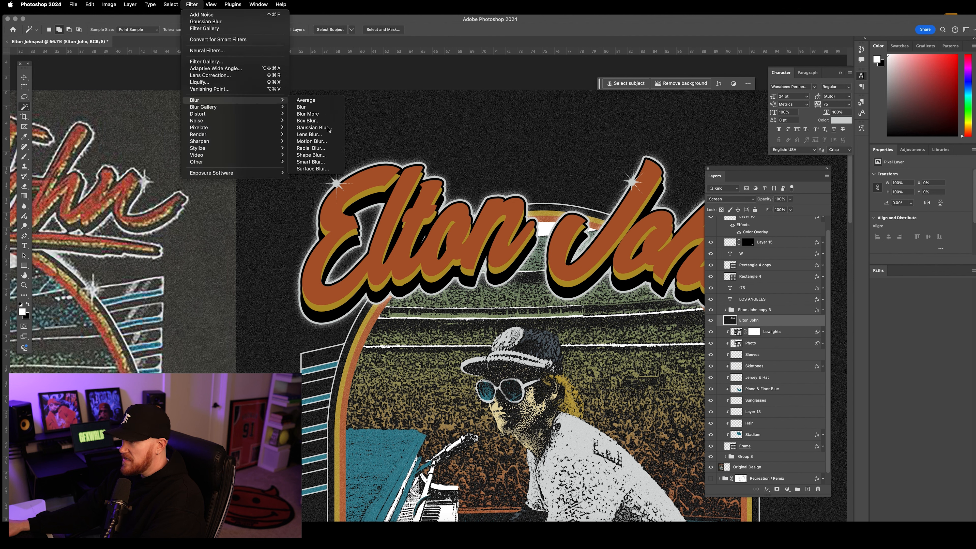
left_click(312, 127)
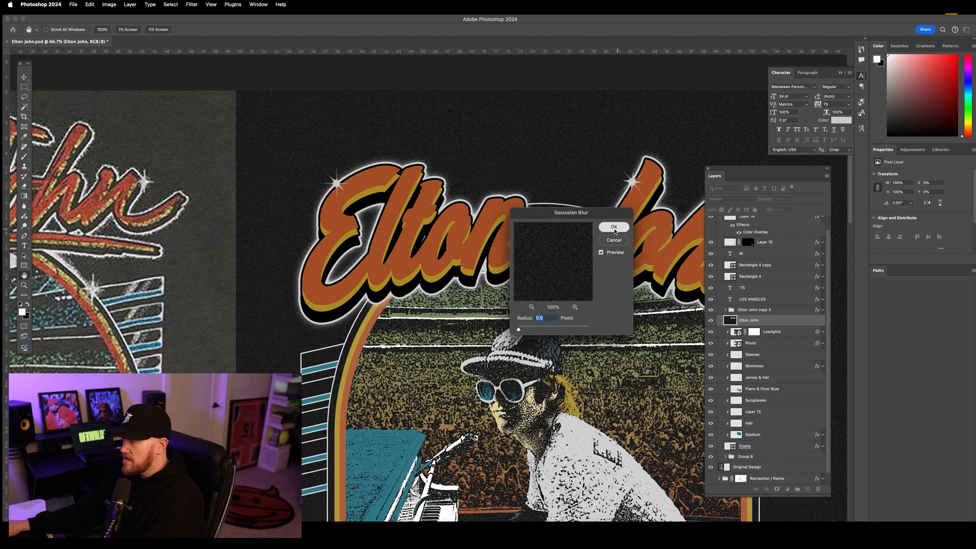
key("Return")
key("w")
Apply a Threshold adjustment at level 101 to the Elton John glow layer, turning the noisy glow into solid black-and-white grain
left_click(110, 5)
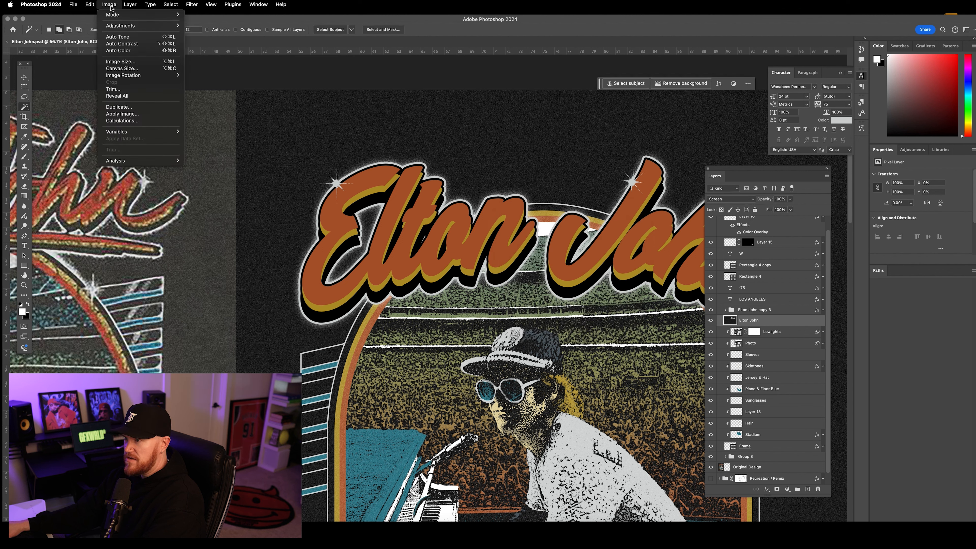
mouse_move(131, 25)
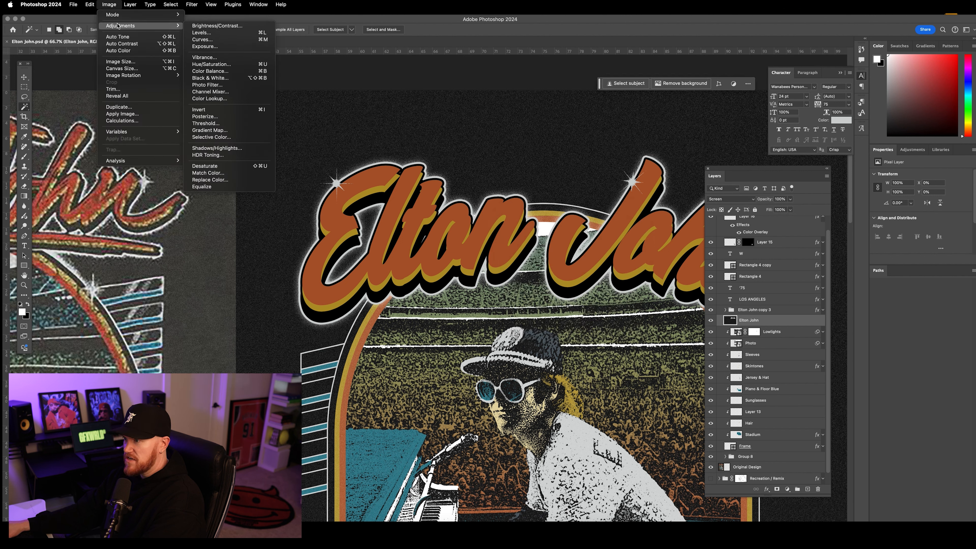
left_click(215, 124)
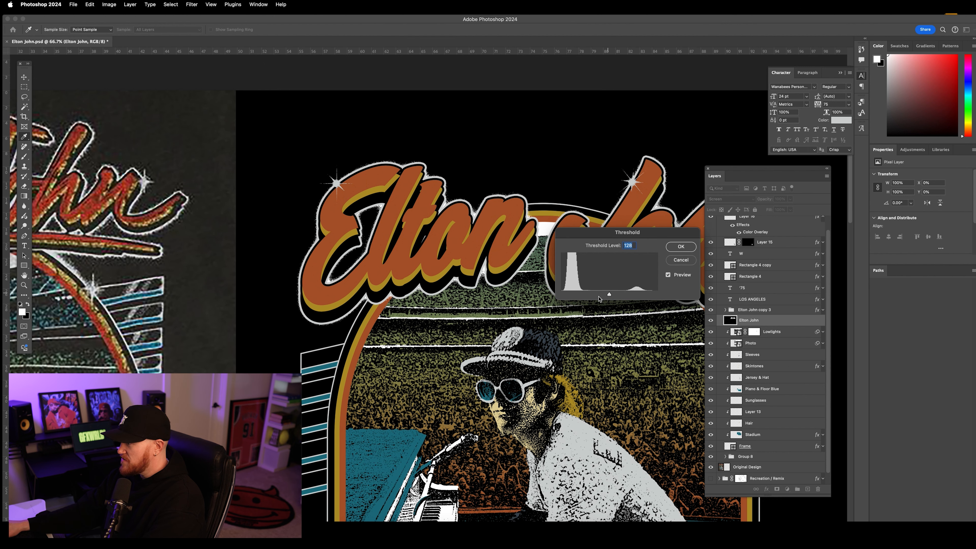
left_click_drag(609, 294, 613, 294)
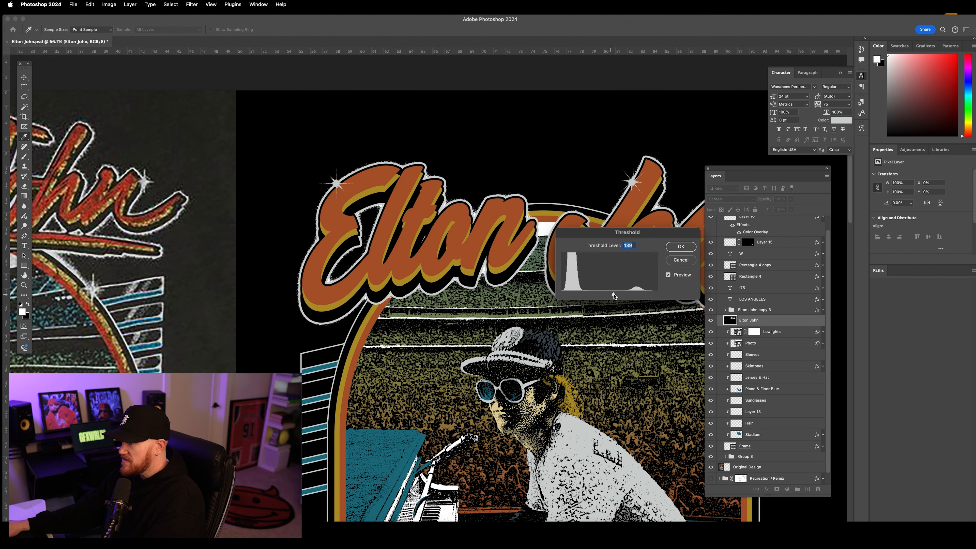
left_click_drag(614, 295, 616, 295)
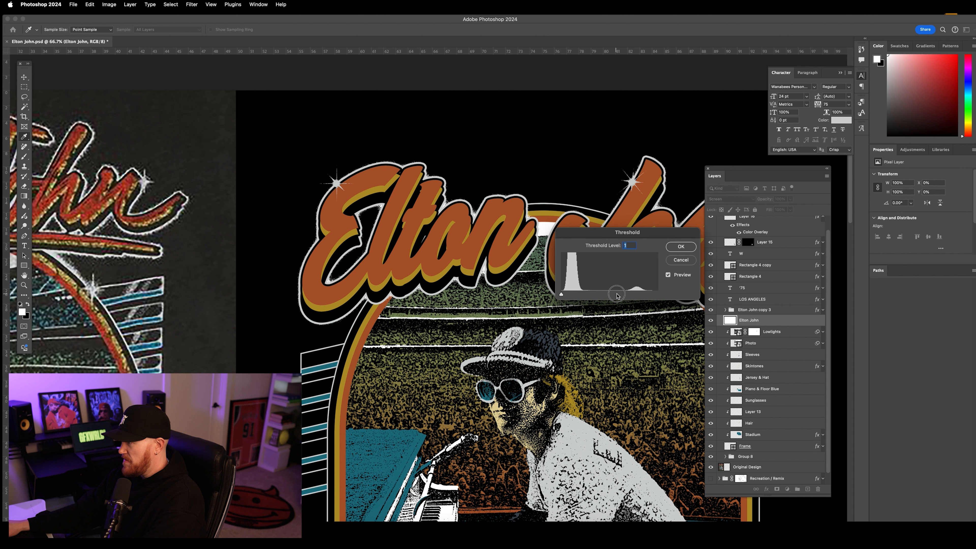
left_click(604, 295)
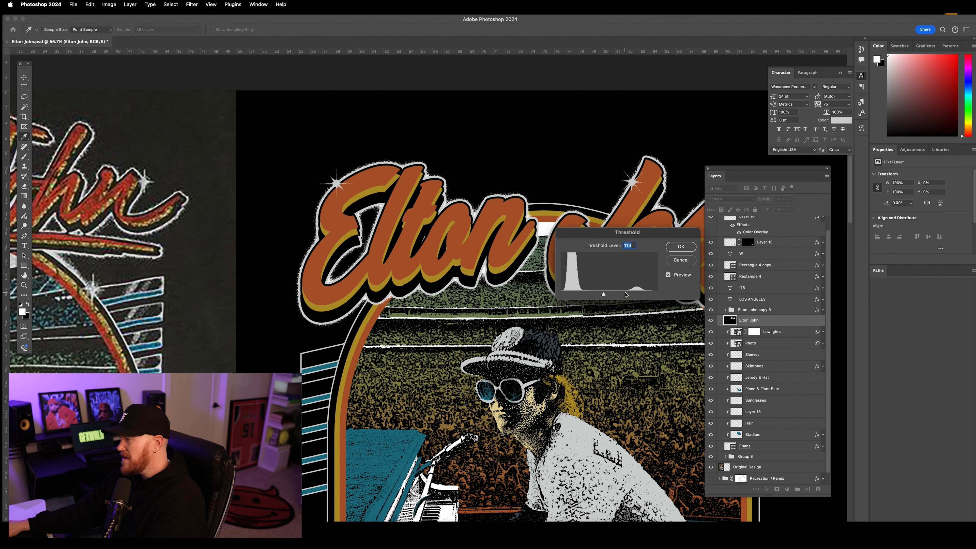
left_click_drag(624, 295, 577, 294)
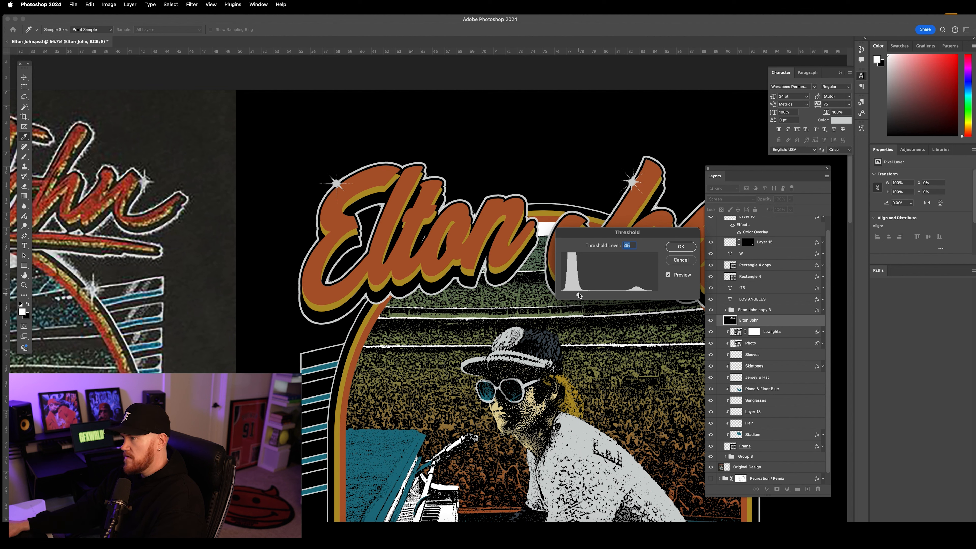
left_click_drag(579, 295, 579, 295)
left_click(633, 294)
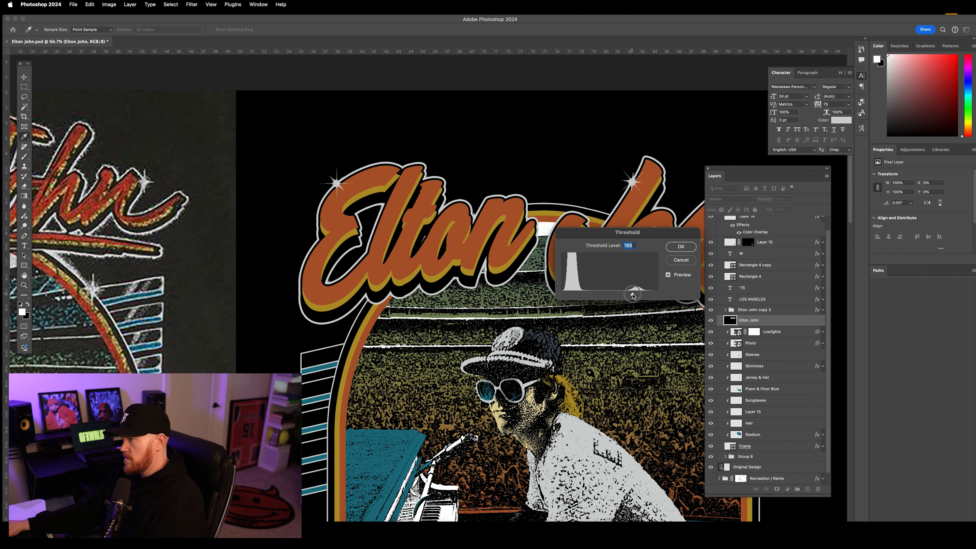
left_click(638, 294)
left_click_drag(614, 295, 604, 295)
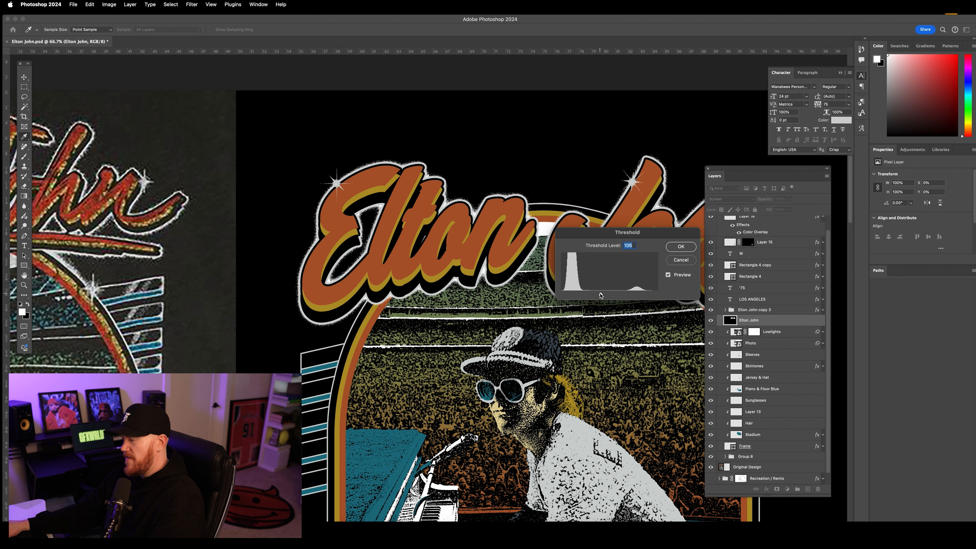
left_click_drag(602, 295, 600, 295)
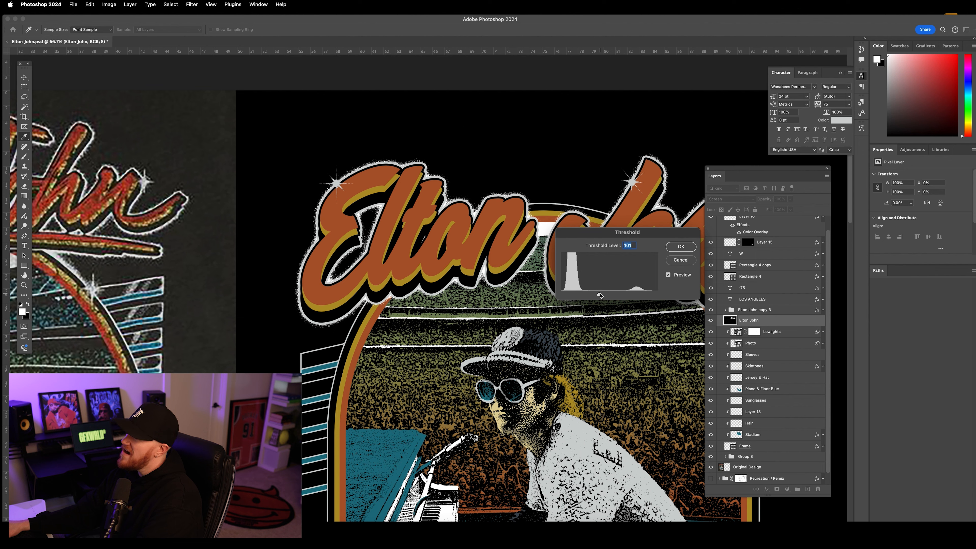
left_click(691, 246)
key("w")
Blur the thresholded Elton John glow layer with a 1.0 px Gaussian Blur
key("super+equal")
key("super+equal")
scroll(468, 228, "down", 2)
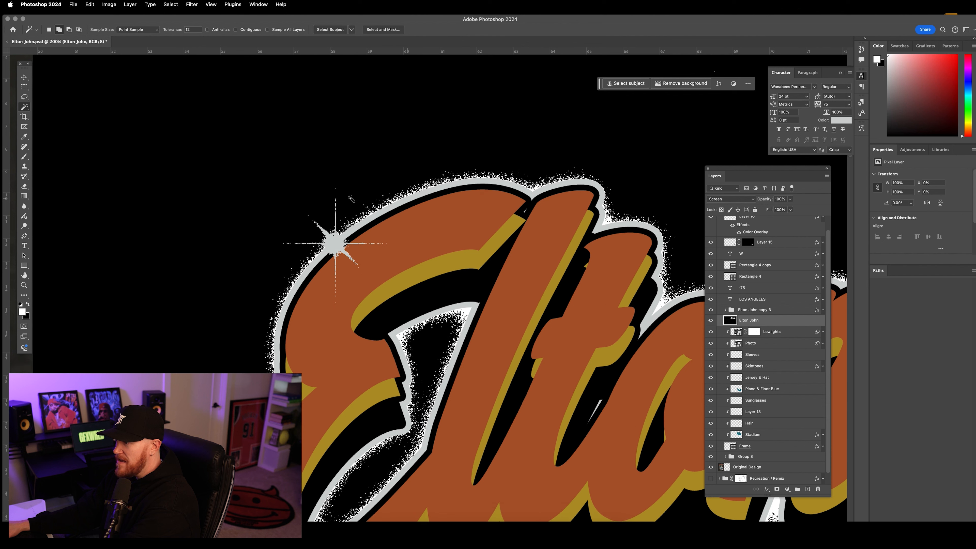
left_click(25, 77)
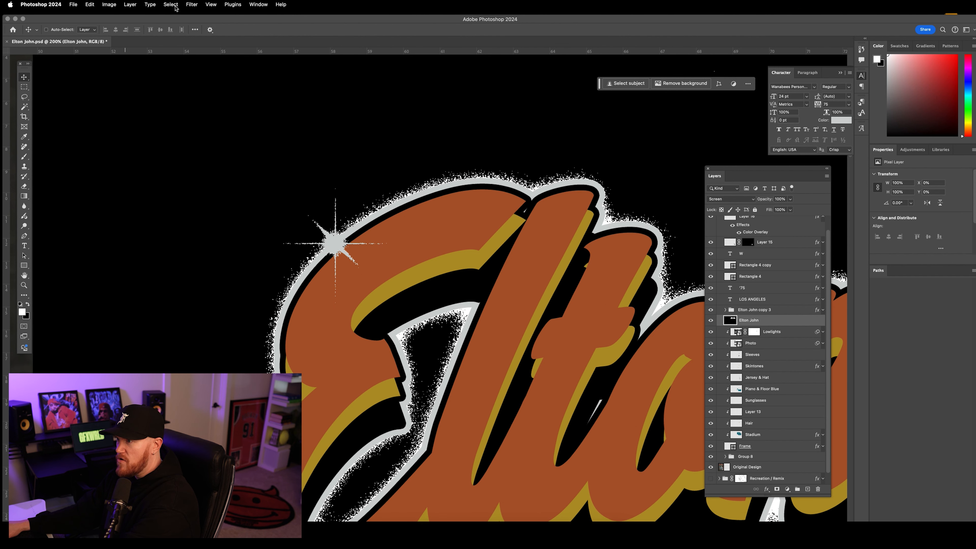
left_click(191, 5)
mouse_move(269, 100)
left_click(308, 128)
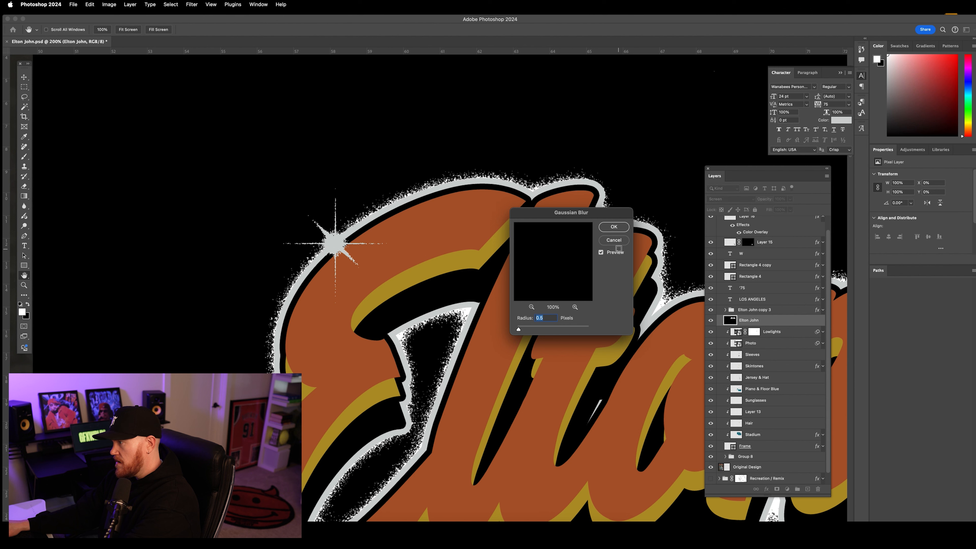
left_click_drag(518, 331, 522, 332)
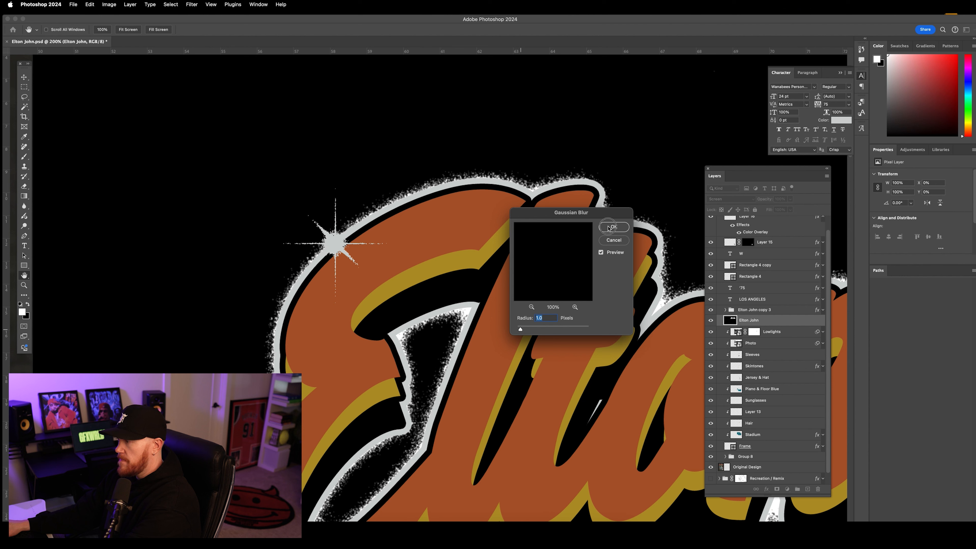
key("Return")
Apply a second Threshold adjustment at level 84 to the blurred Elton John glow layer
left_click(109, 4)
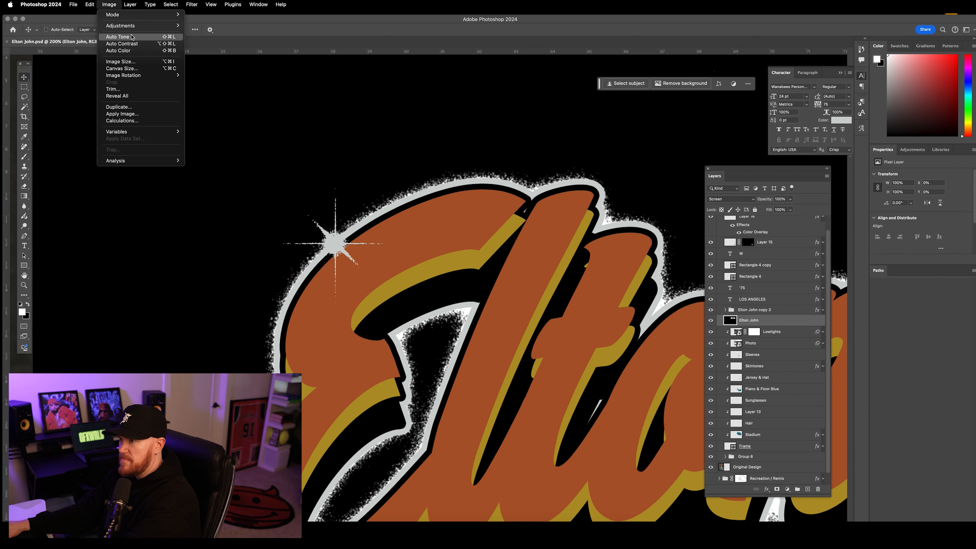
mouse_move(123, 25)
left_click(206, 123)
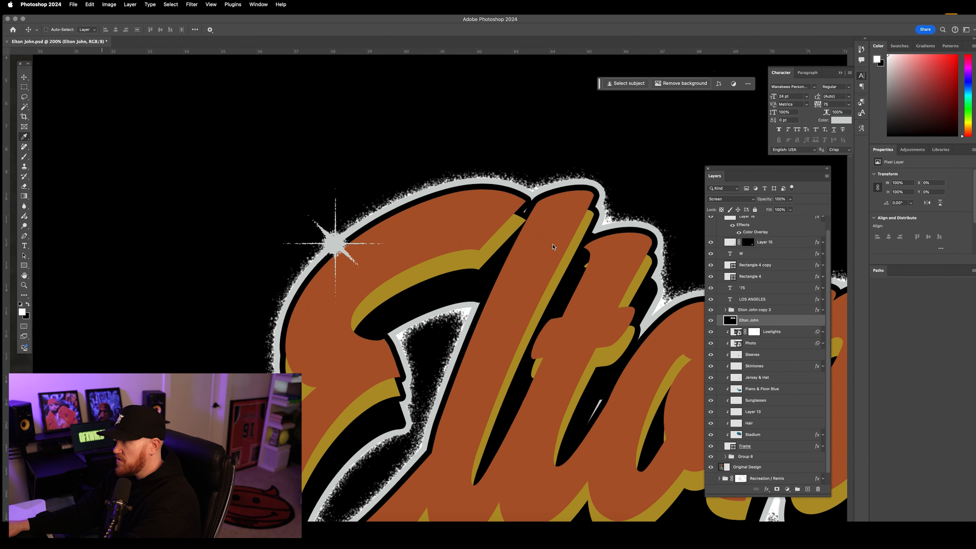
left_click(614, 294)
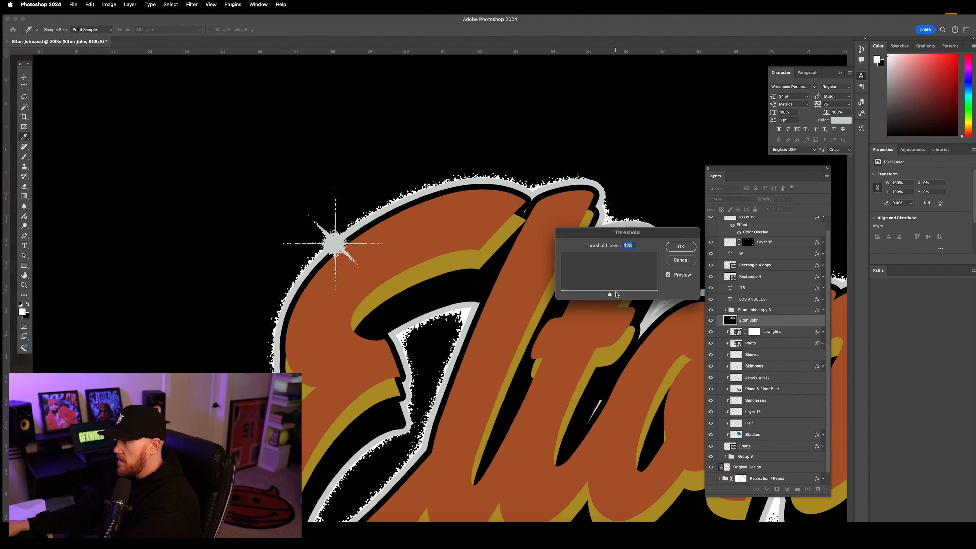
type("1")
left_click(611, 295)
left_click_drag(603, 297, 591, 296)
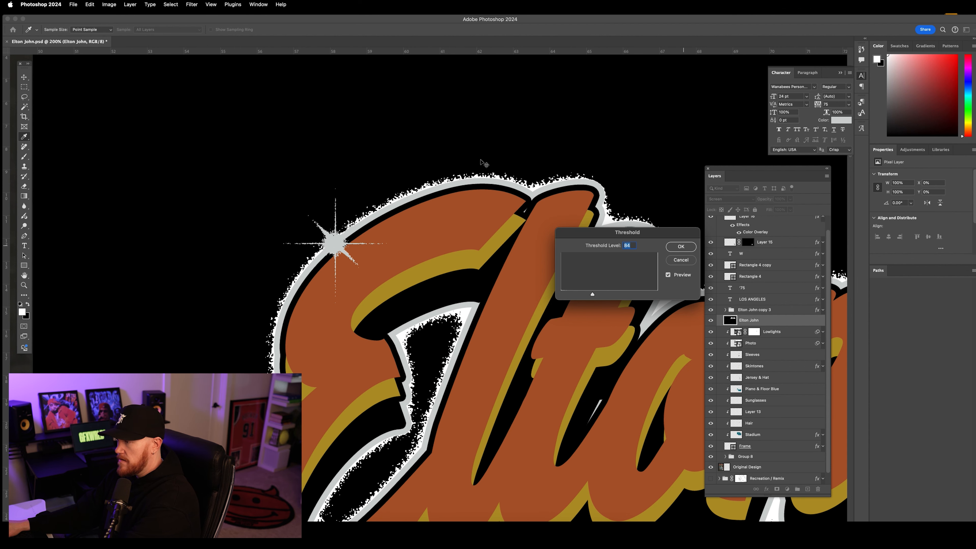
key("Return")
Select the white glow grain with the Magic Wand, copy it to its own layer, and delete the black-backed Elton John layer
key("super+minus")
key("super+minus")
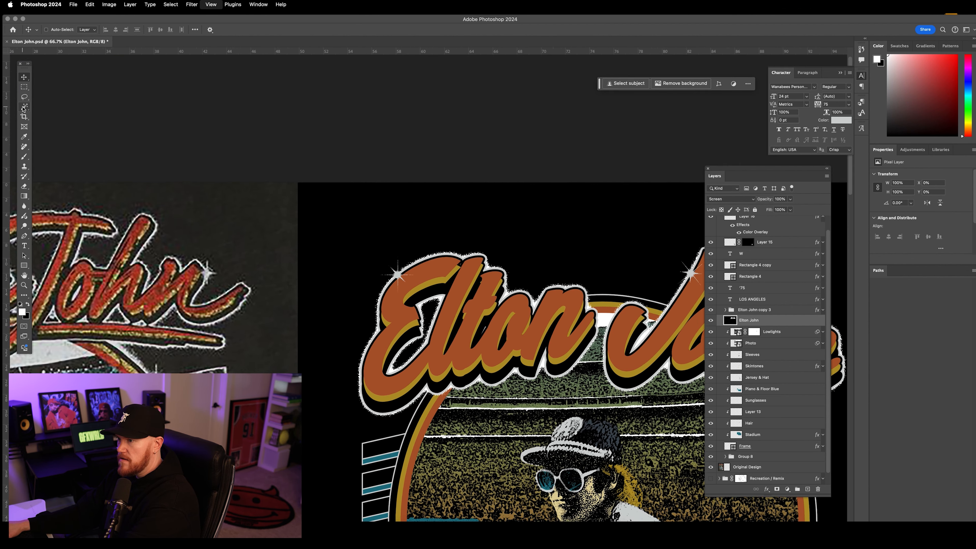
left_click(24, 107)
scroll(463, 249, "down", 5)
key("super+plus")
key("super+plus")
key("super+plus")
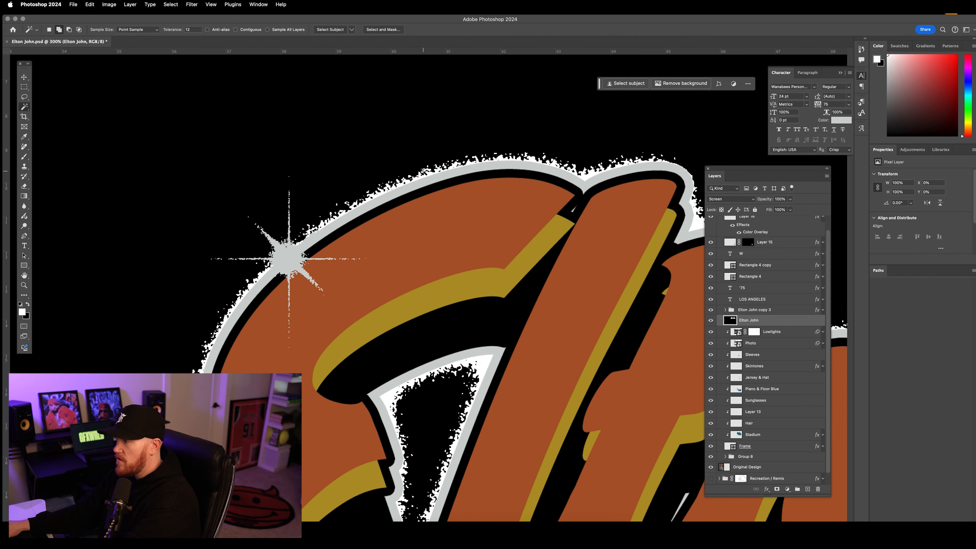
left_click(424, 170)
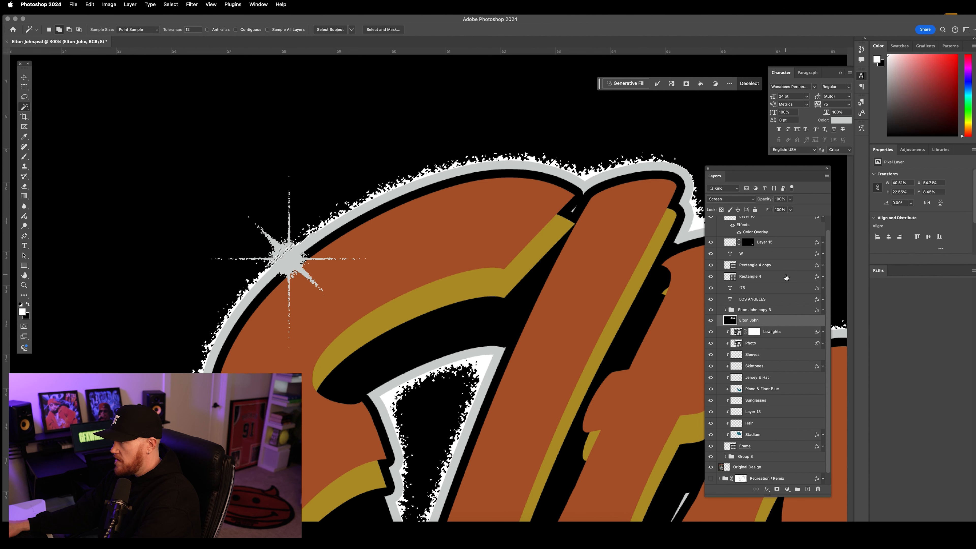
key("super+j")
left_click(758, 332)
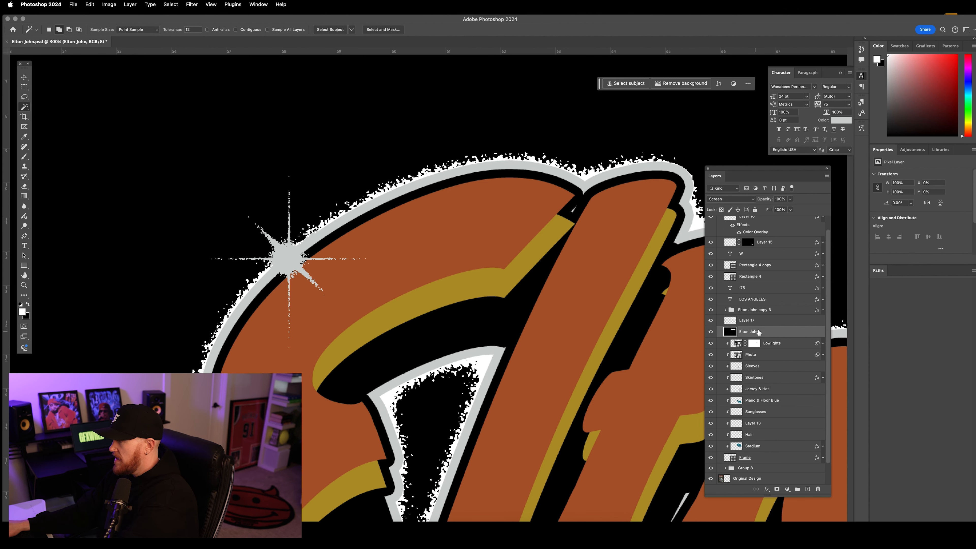
Give the isolated glow layer a light grey Color Overlay in Normal mode at 100% opacity
double_click(763, 324)
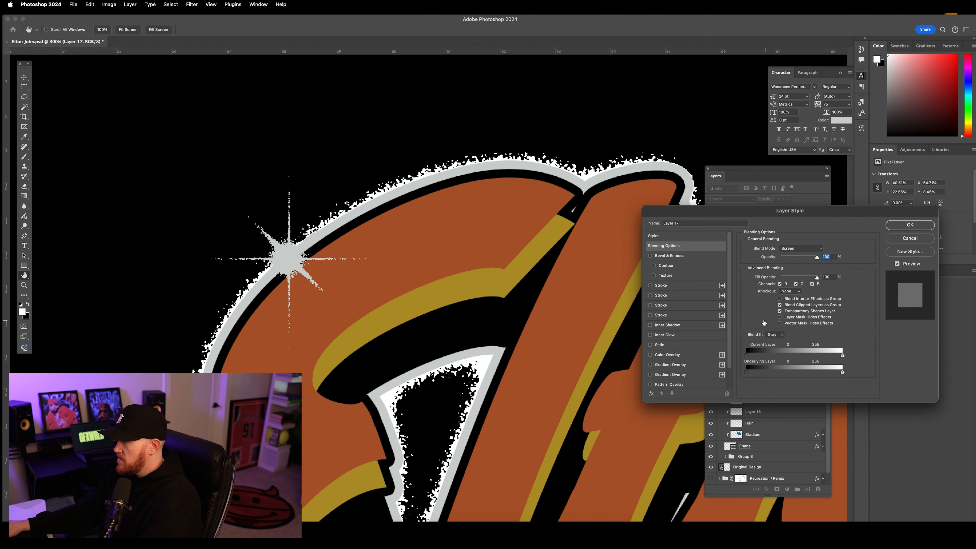
left_click(684, 355)
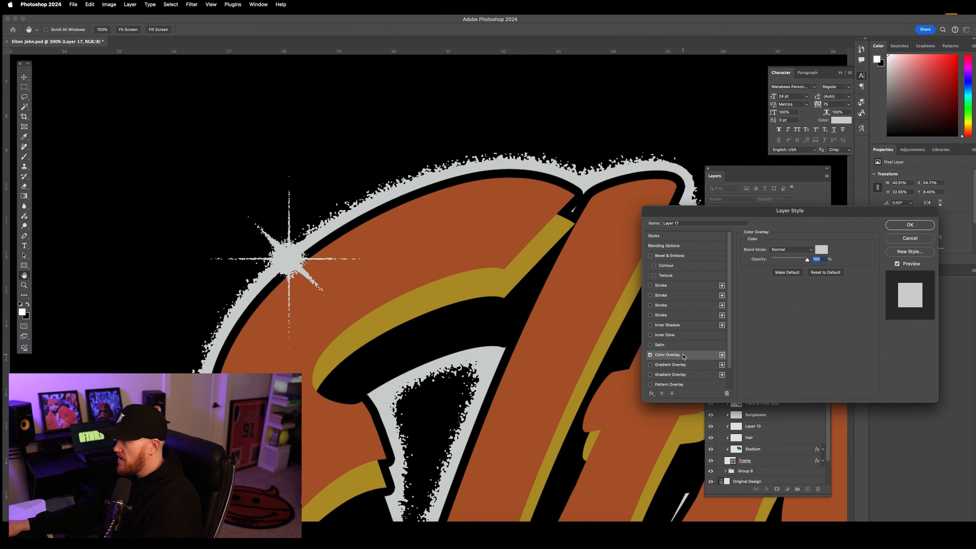
left_click(913, 230)
Examine the grainy glow edges around the Elton John title and compare the whole recreation with the original shirt design
key("super+minus")
key("super+minus")
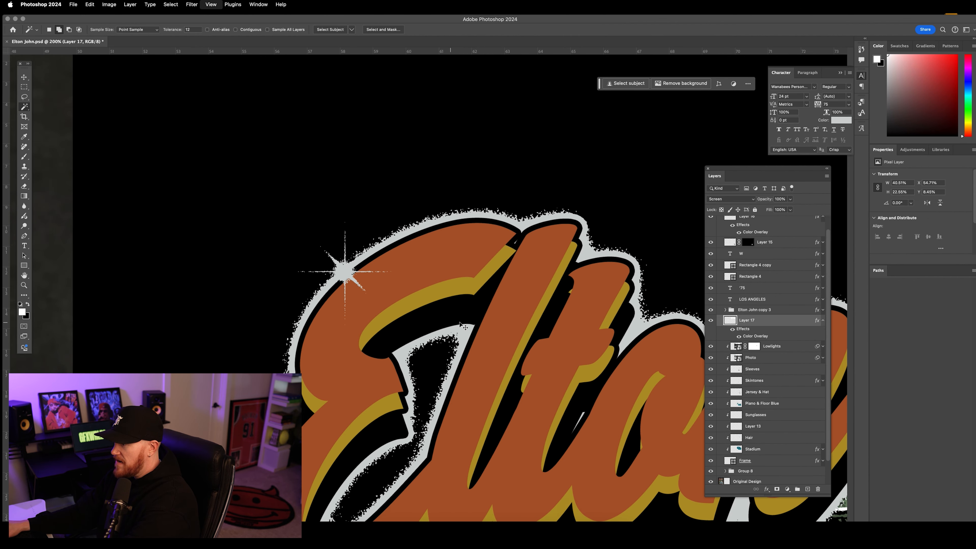
scroll(486, 324, "right", 5)
key("super+minus")
key("super+plus")
key("super+plus")
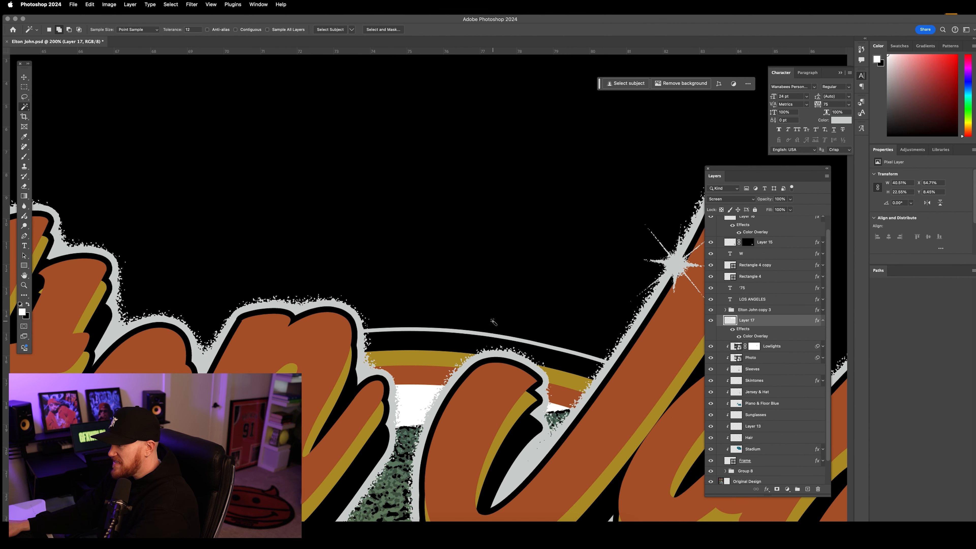
scroll(488, 323, "right", 4)
key("super+minus")
key("super+minus")
key("super+minus")
key("super+minus")
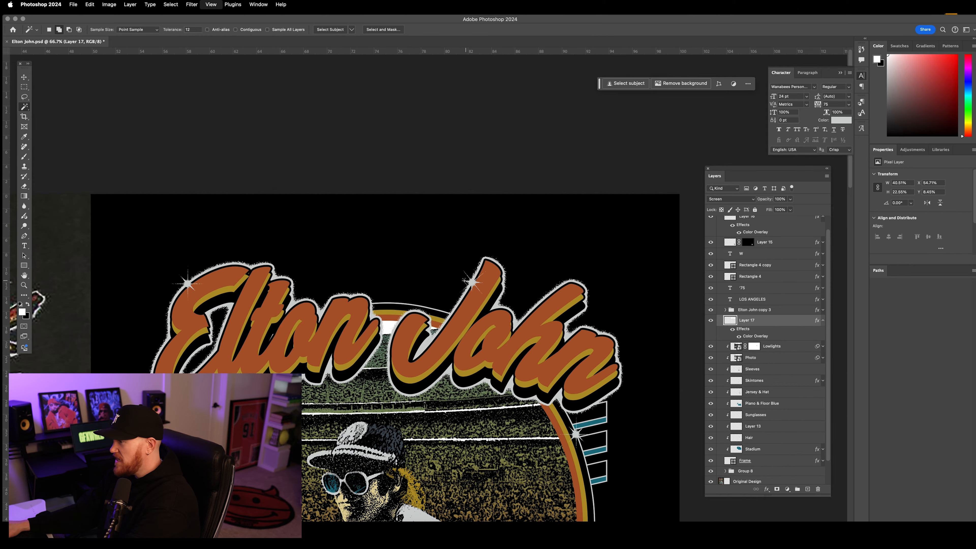
scroll(321, 334, "left", 2)
scroll(464, 280, "down", 3)
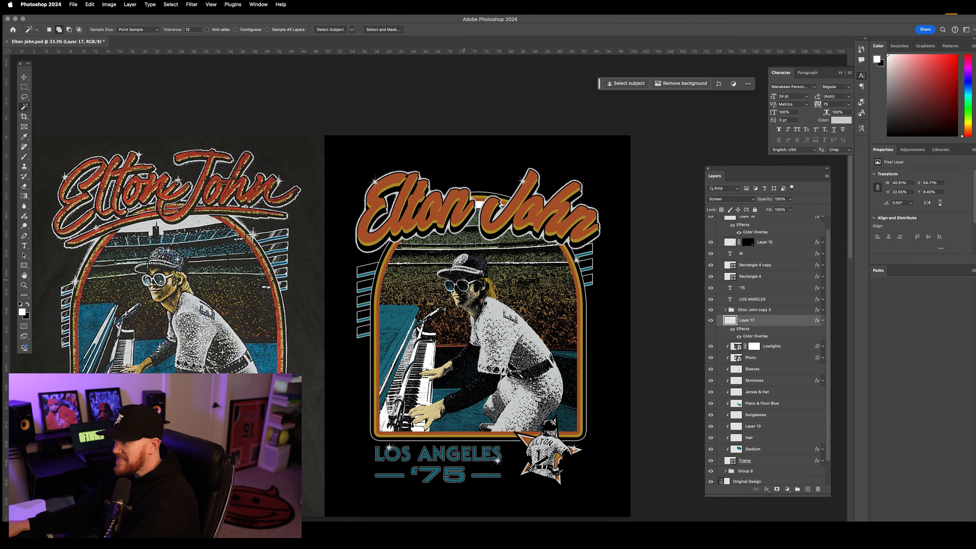
key("super+minus")
key("super+plus")
scroll(437, 279, "left", 2)
scroll(437, 278, "down", 2)
scroll(437, 279, "left", 1)
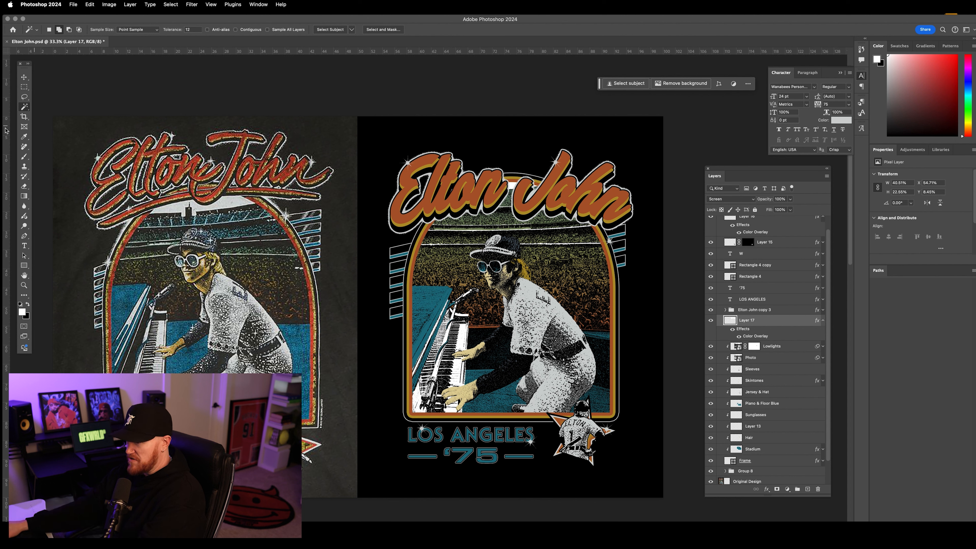
Collapse the Frame group holding the recreated design and rename it "Artwork"
left_click(24, 78)
scroll(746, 238, "up", 2)
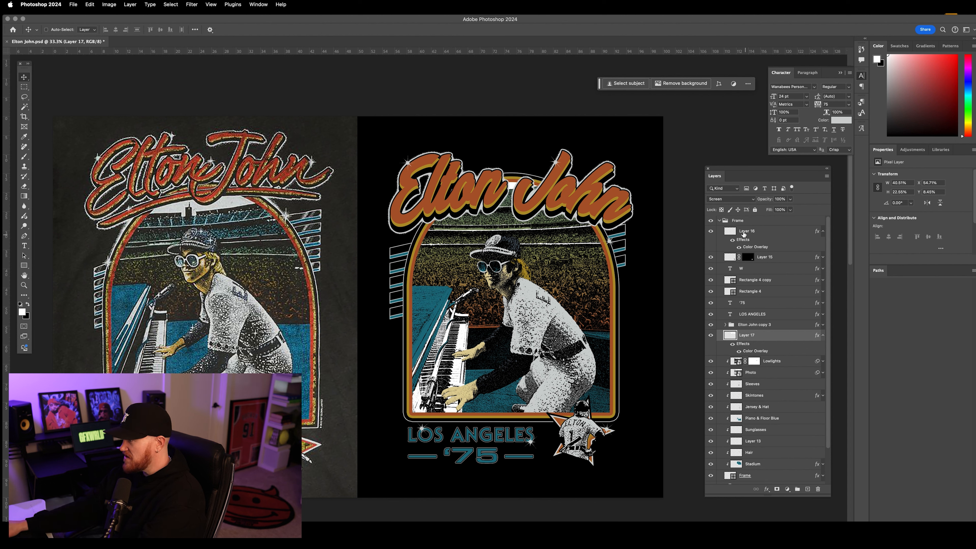
left_click(719, 221)
left_click(734, 221)
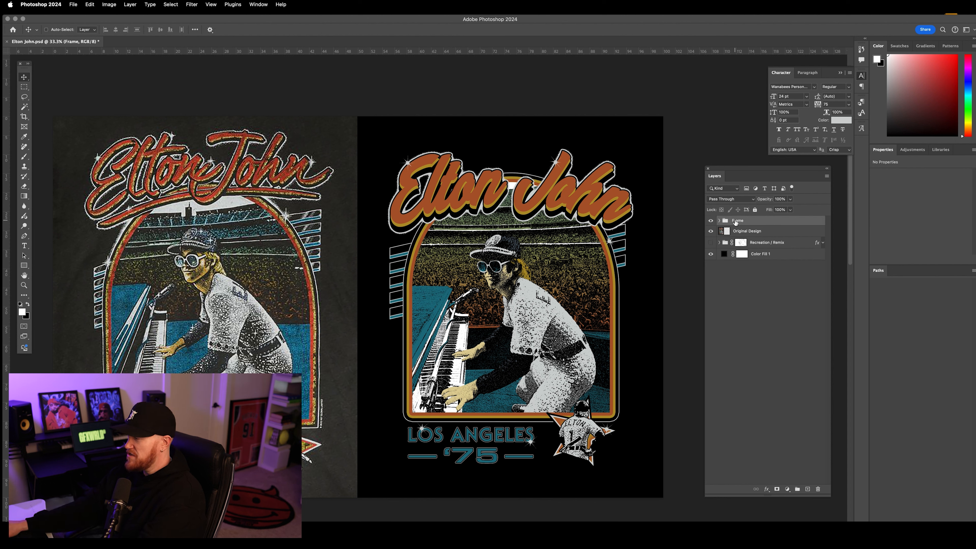
left_click(711, 221)
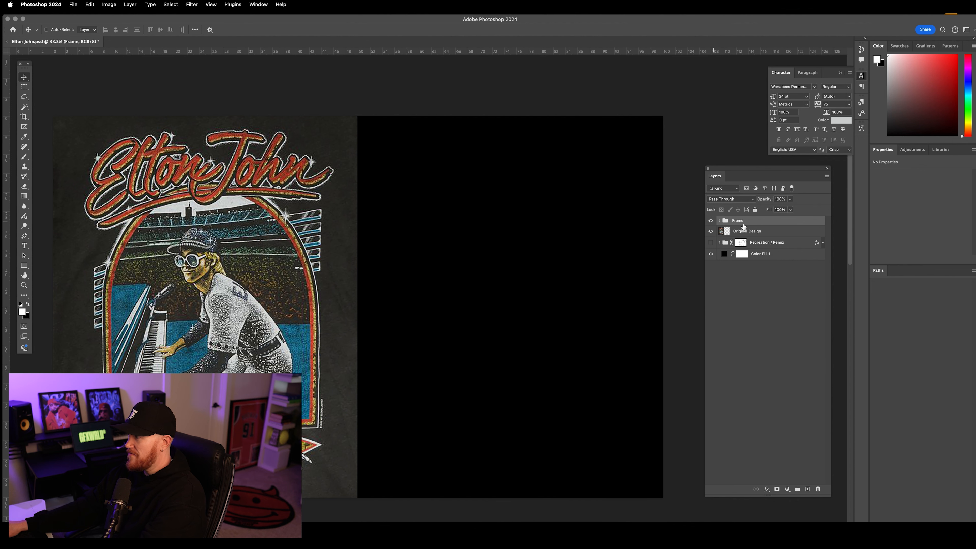
left_click(710, 220)
double_click(738, 221)
type("ARtwork")
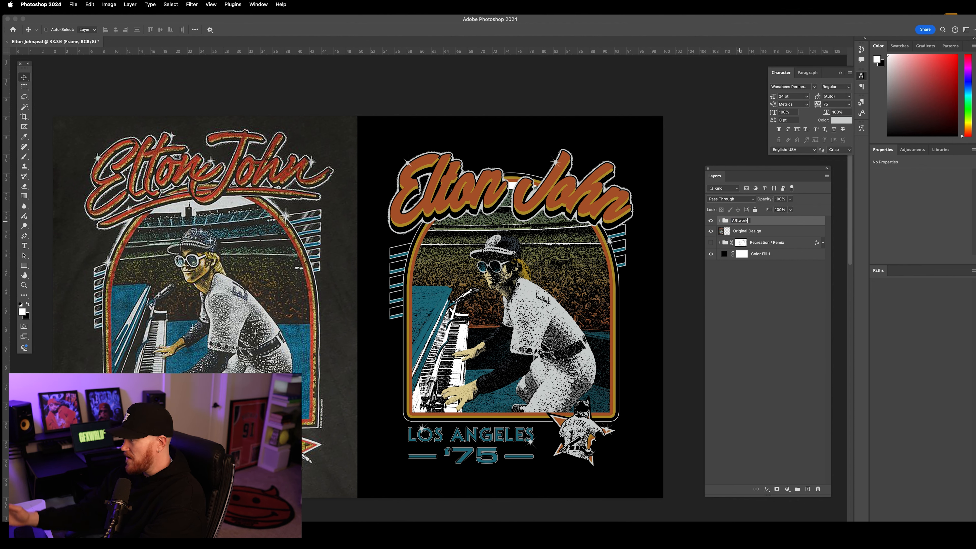
key("Return")
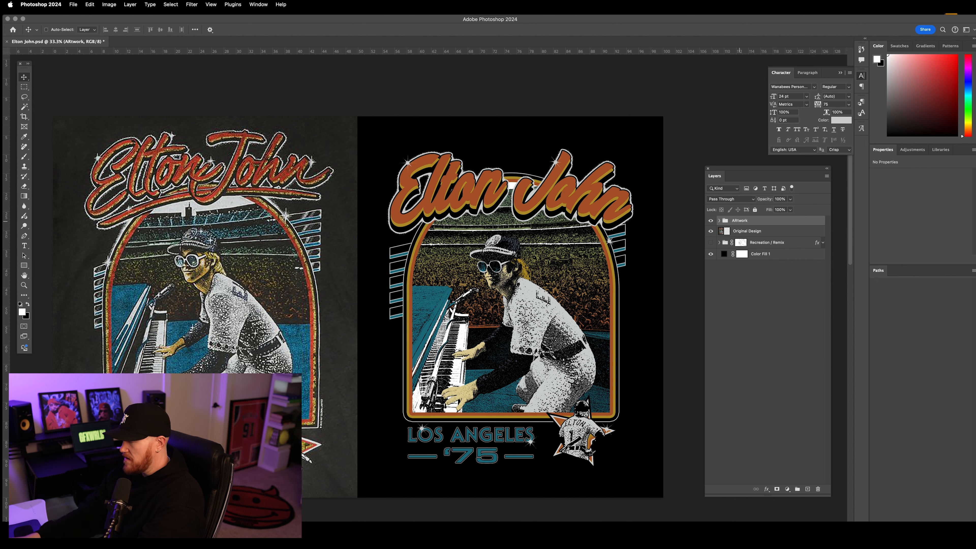
double_click(742, 224)
type("Artwork")
key("Return")
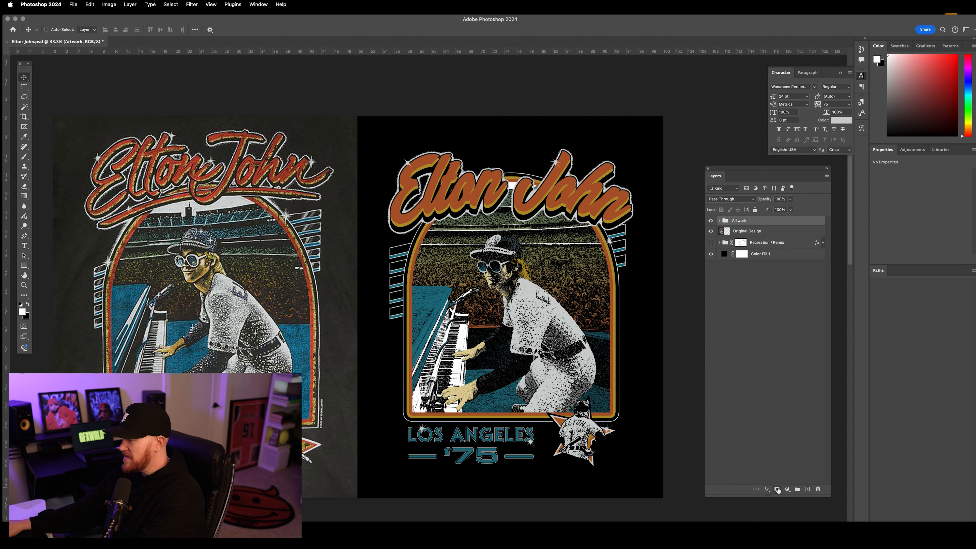
Add a layer mask to the Artwork group and load brush 32 from the GFXWRLD - Thrift Lord set for painting in black
left_click(777, 489)
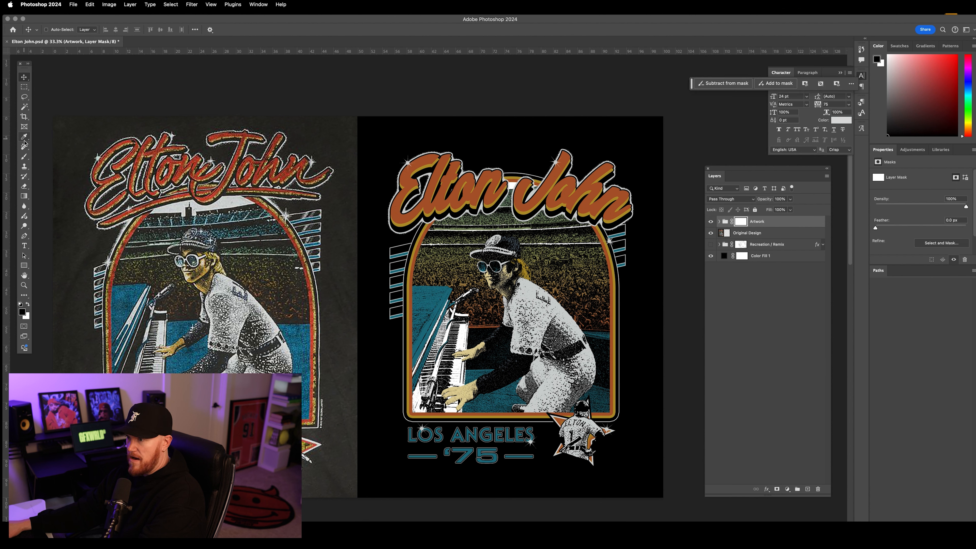
left_click(25, 157)
left_click(57, 30)
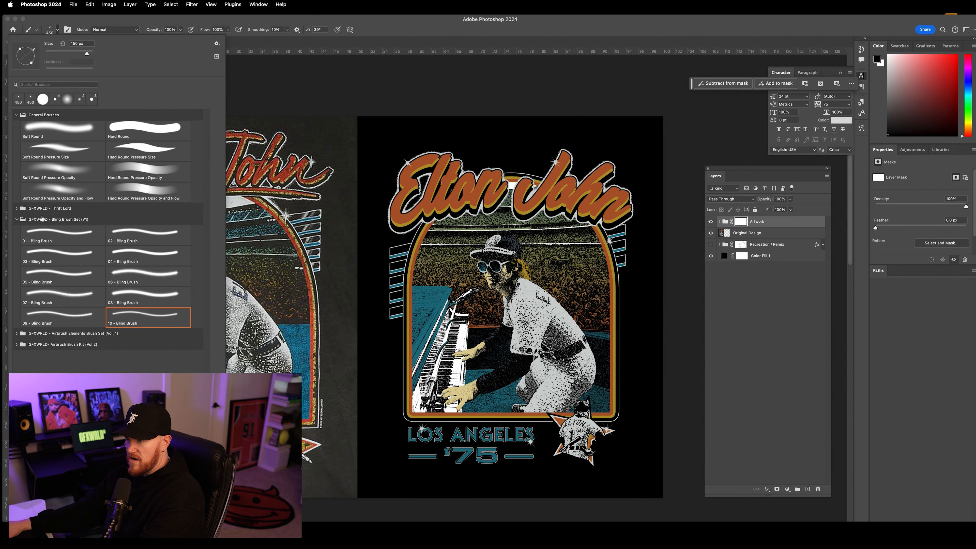
left_click(16, 219)
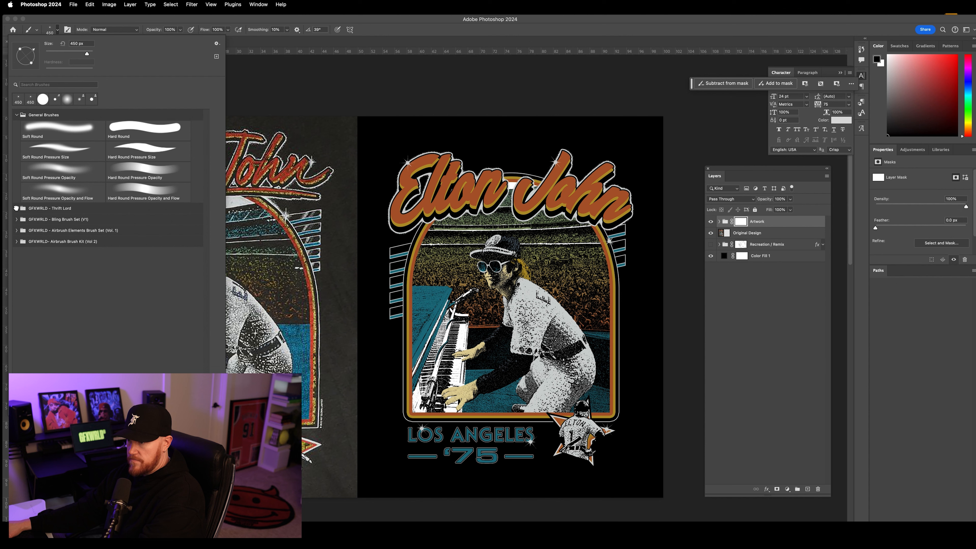
left_click(16, 208)
scroll(118, 298, "down", 6)
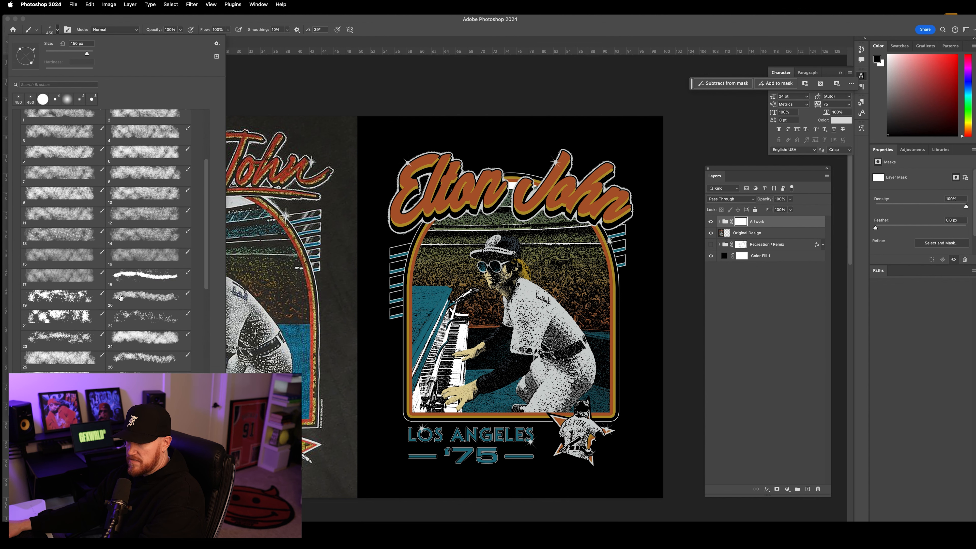
scroll(130, 233, "down", 6)
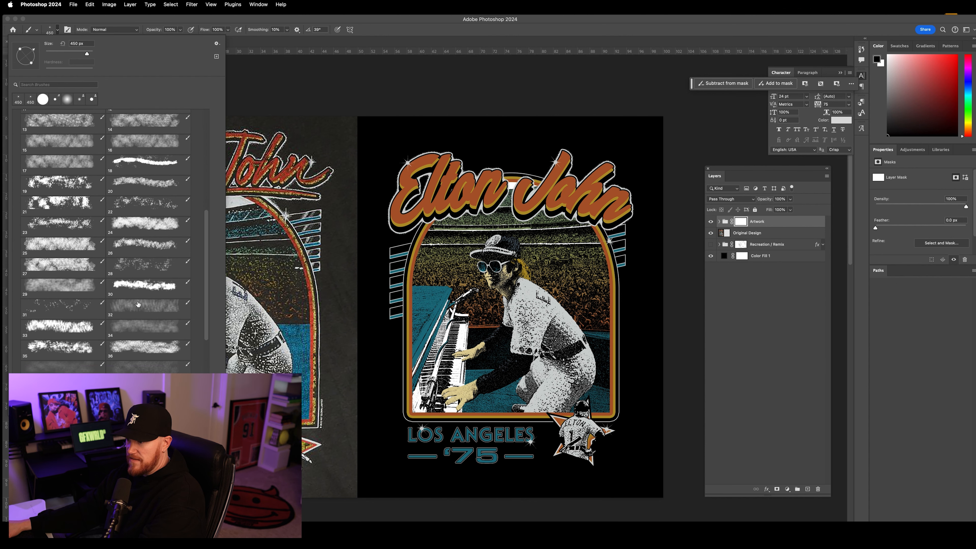
scroll(138, 304, "down", 1)
left_click(134, 278)
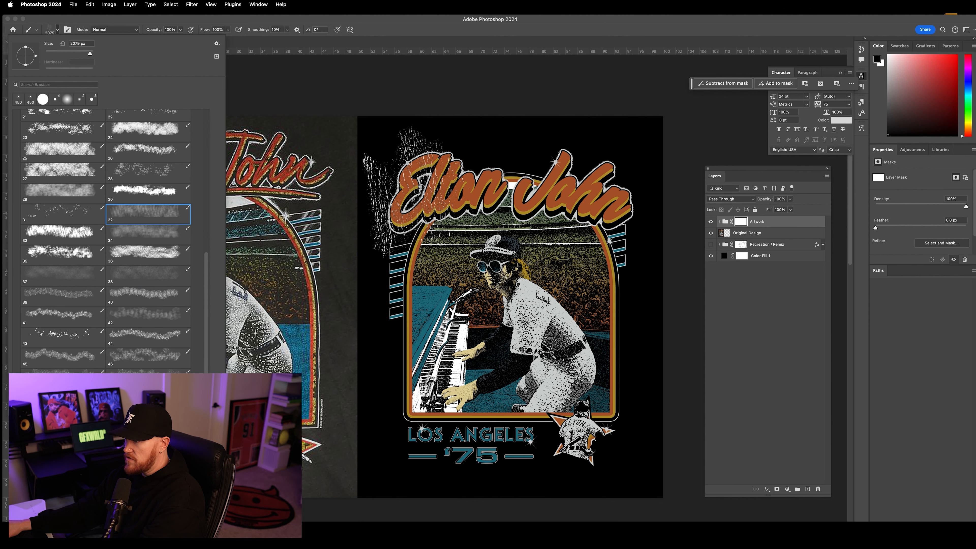
Paint black distress texture on the Artwork mask across the title, the lower frame and the LOS ANGELES '75 lettering
left_click(738, 222)
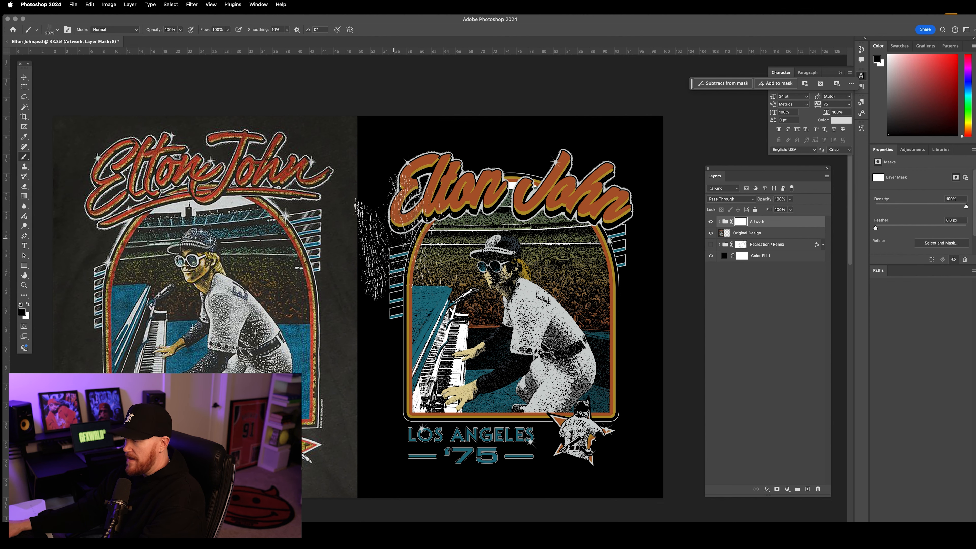
mouse_move(409, 195)
left_mouse_down()
mouse_move(687, 187)
mouse_move(673, 195)
left_mouse_up()
mouse_move(391, 346)
left_mouse_down()
mouse_move(539, 339)
mouse_move(589, 372)
left_mouse_up()
left_click_drag(416, 442, 587, 433)
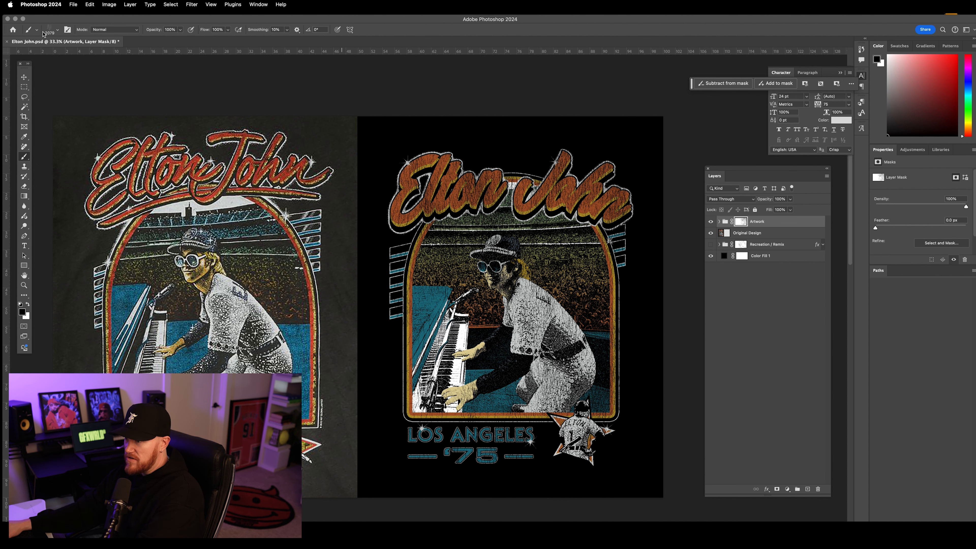
Nest the Artwork group inside a new group and give that outer group its own layer mask
left_click(58, 30)
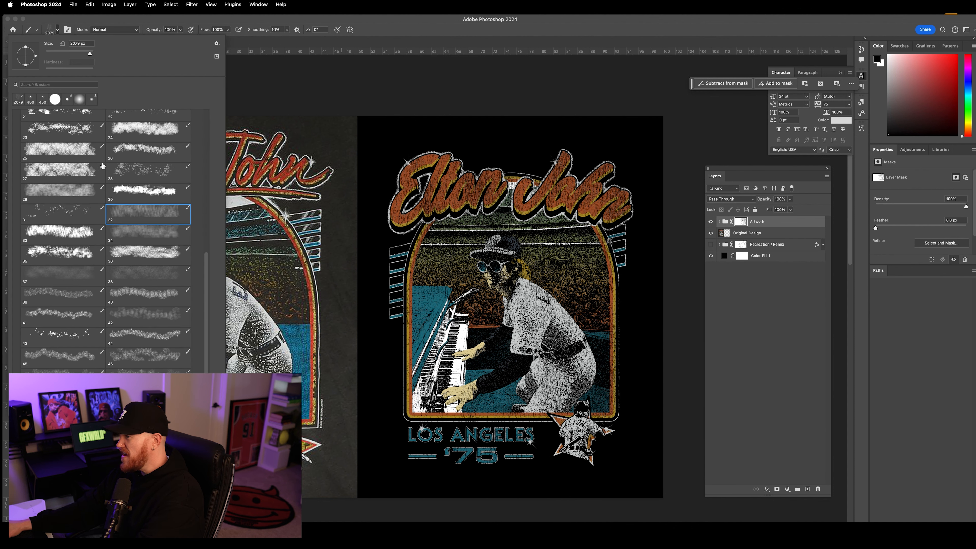
left_click(144, 154)
left_click(733, 222)
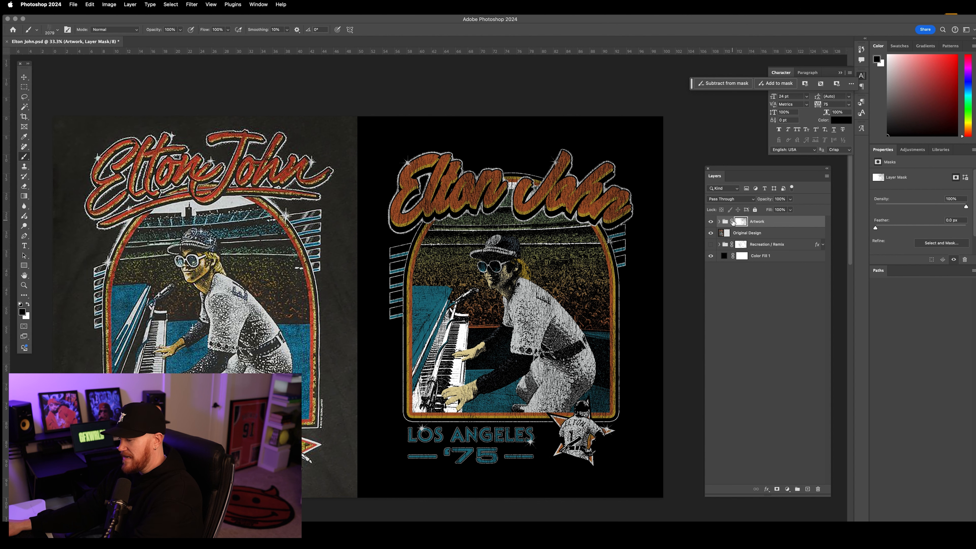
key("super+g")
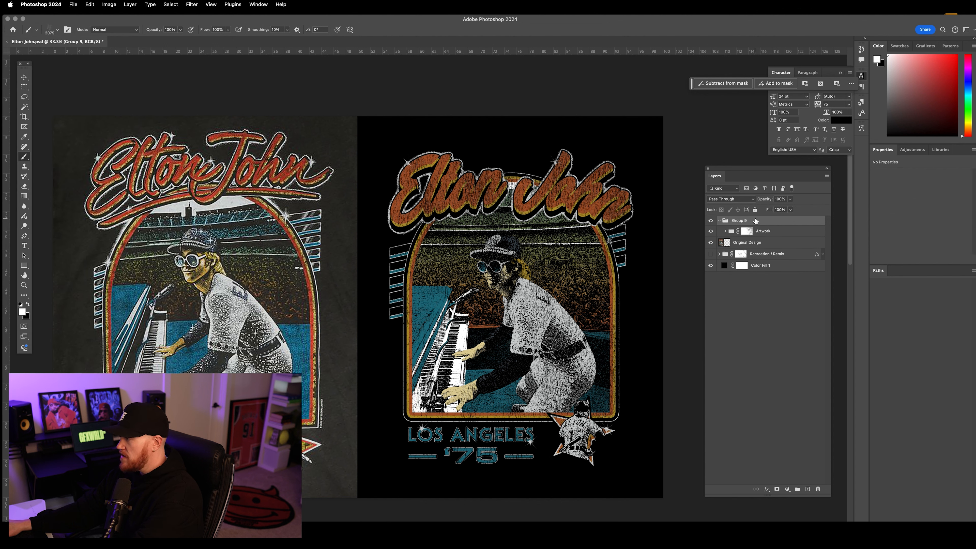
left_click(776, 489)
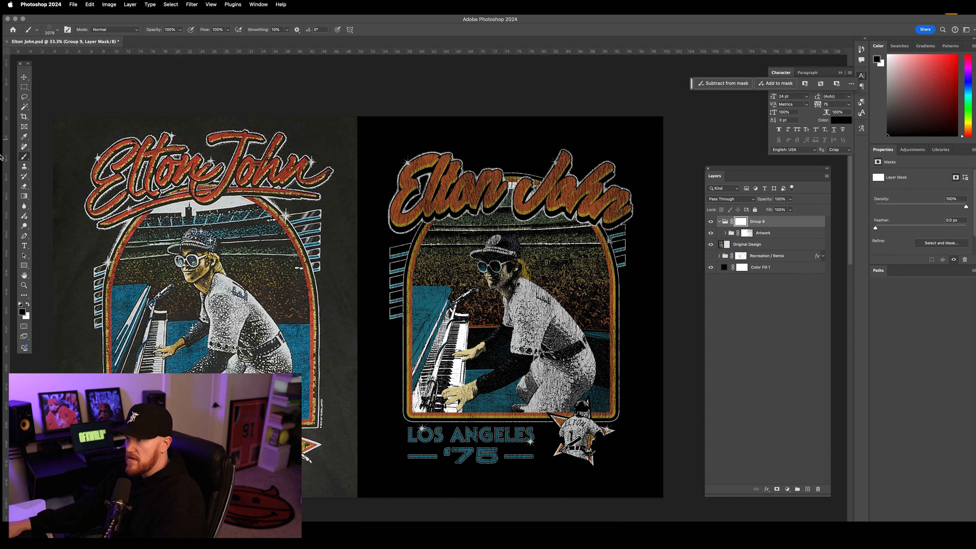
Switch to the cracked-texture brush 36 from the Thrift Lord set at 2893 px
left_click(57, 30)
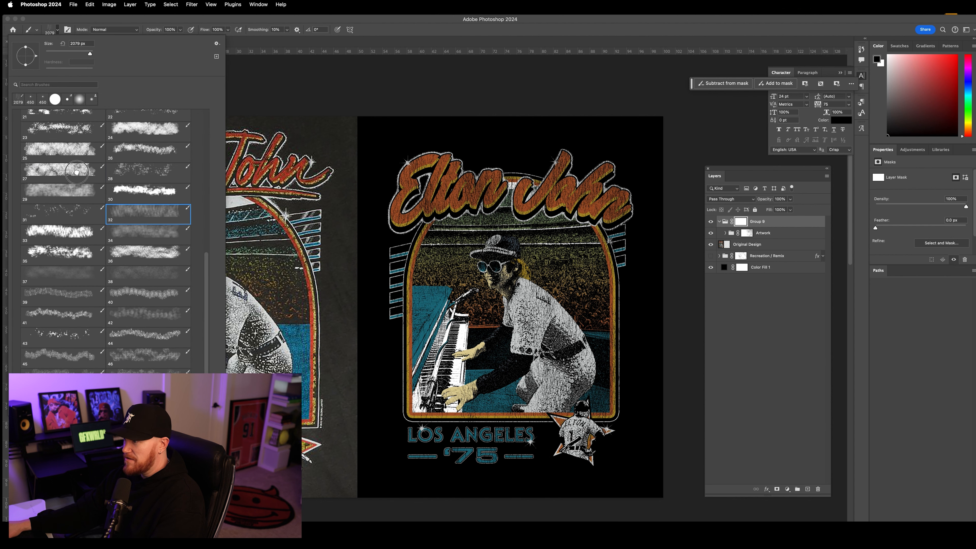
left_click(146, 150)
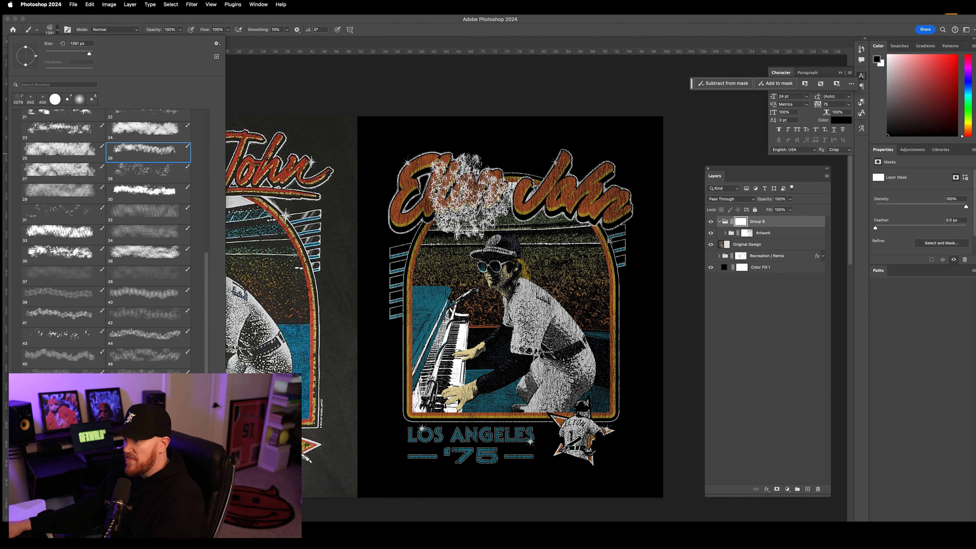
scroll(149, 222, "down", 2)
left_click(152, 213)
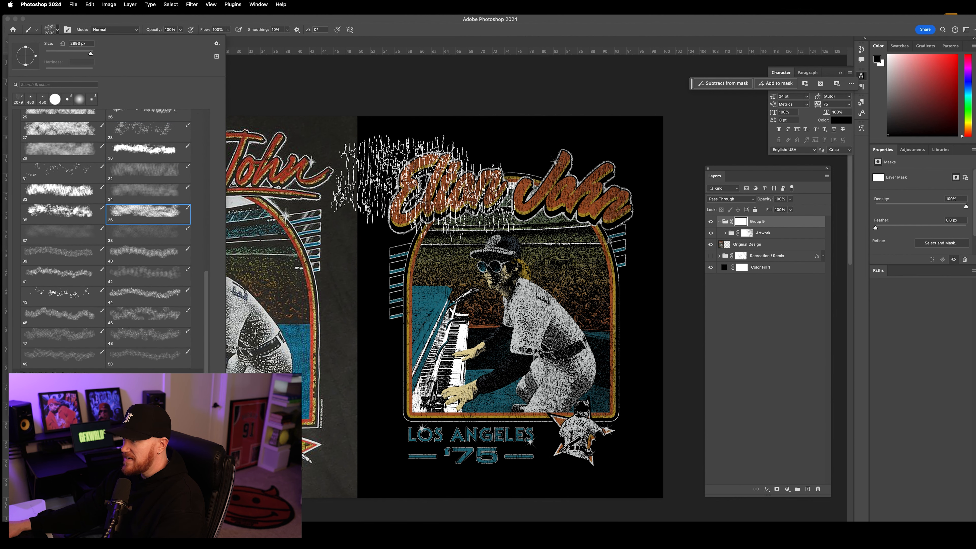
left_click(454, 173)
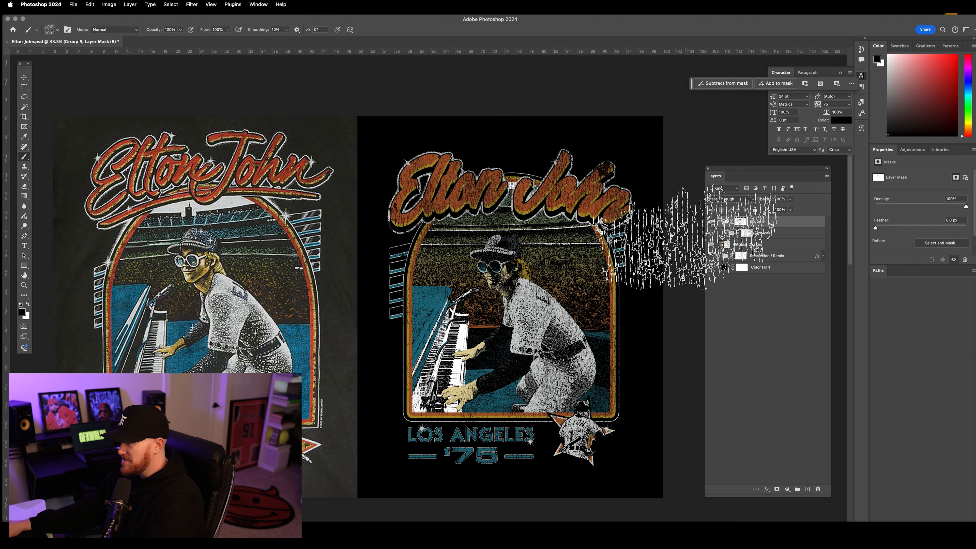
key("super+z")
key("super+z")
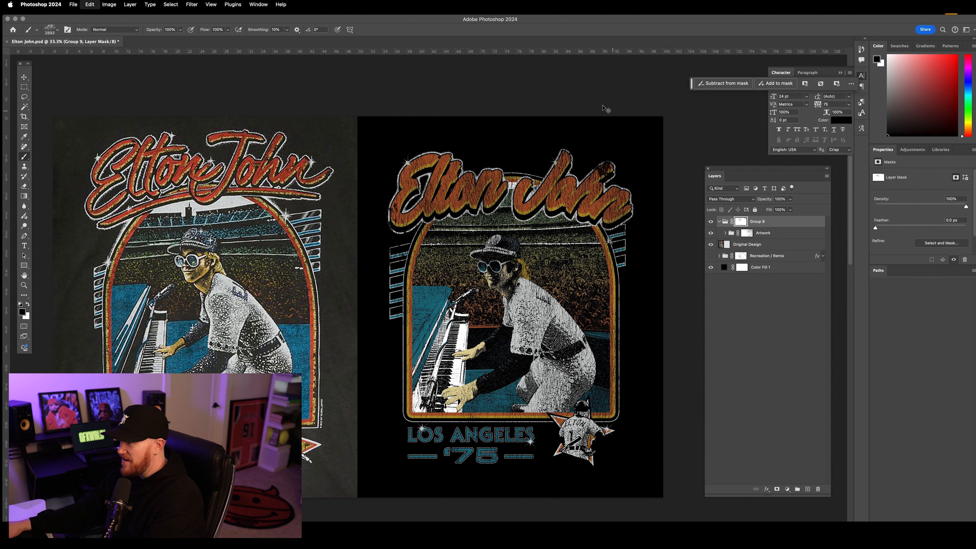
left_click(403, 123)
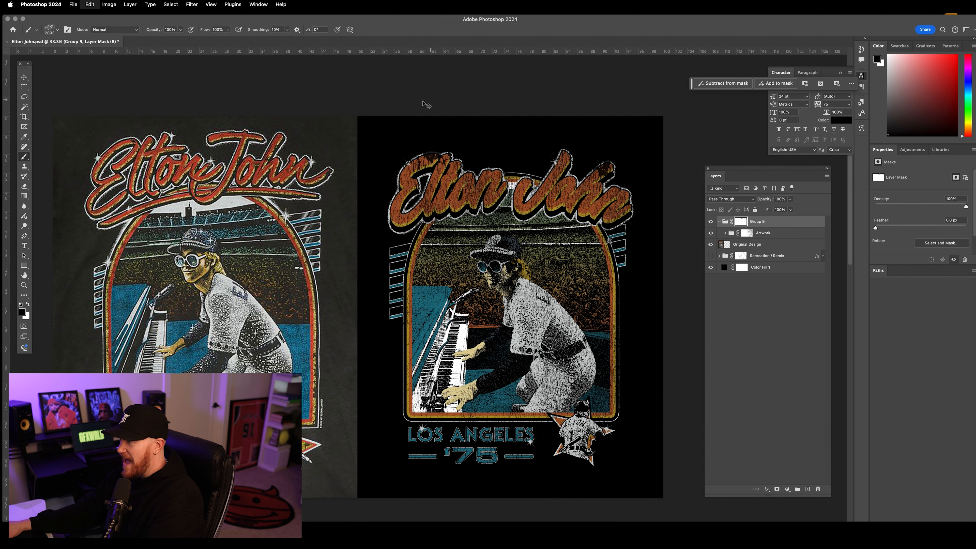
key("super+z")
key("super+z")
key("super+z")
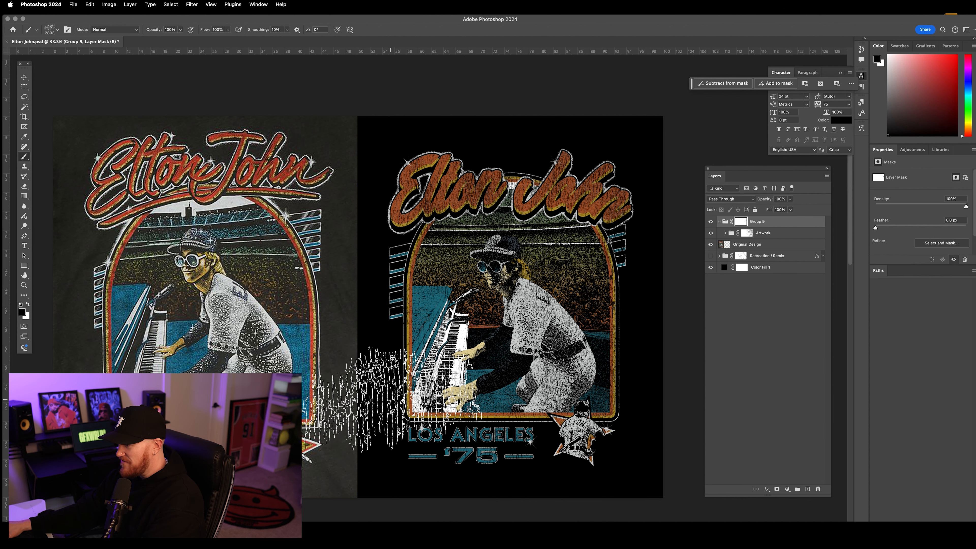
left_click(392, 399)
key("super+z")
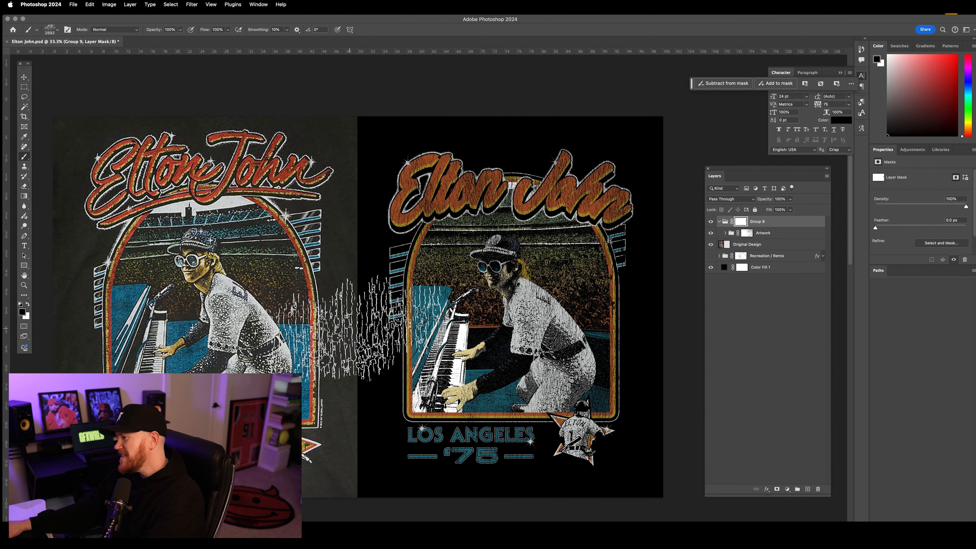
Stamp black cracks on the outer group's mask, wearing away the left frame edge and piano area and other outer parts of the artwork
left_click(353, 328)
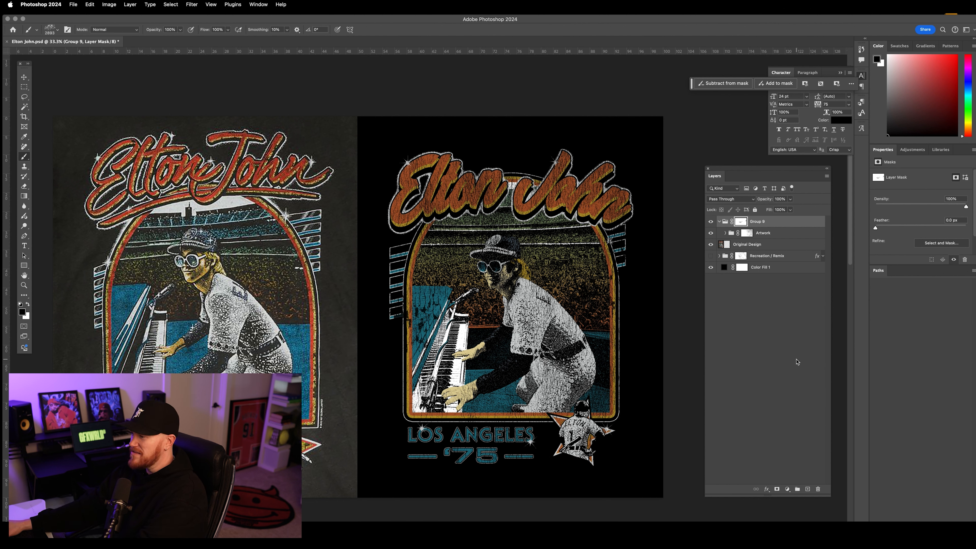
left_click(498, 279)
key("super+z")
left_click(24, 78)
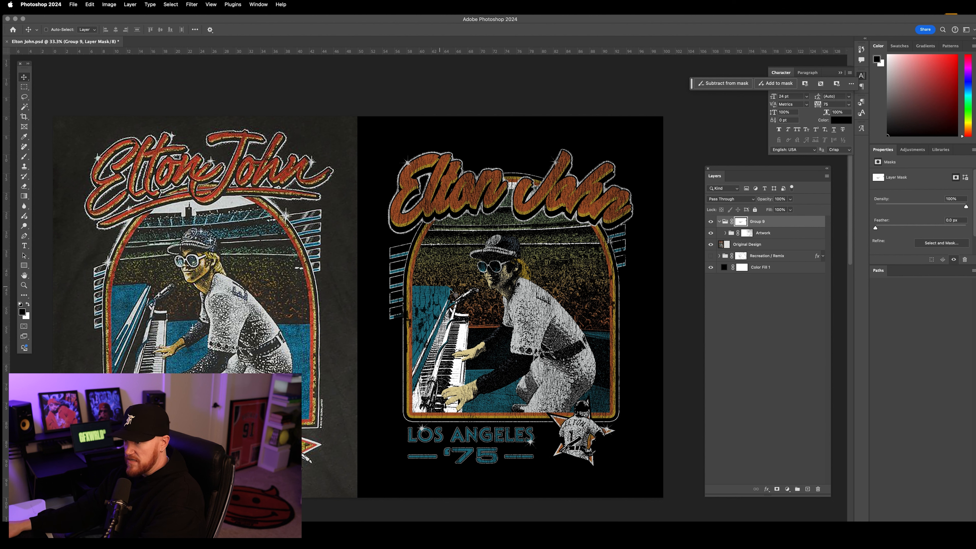
left_click(24, 157)
left_click(633, 395)
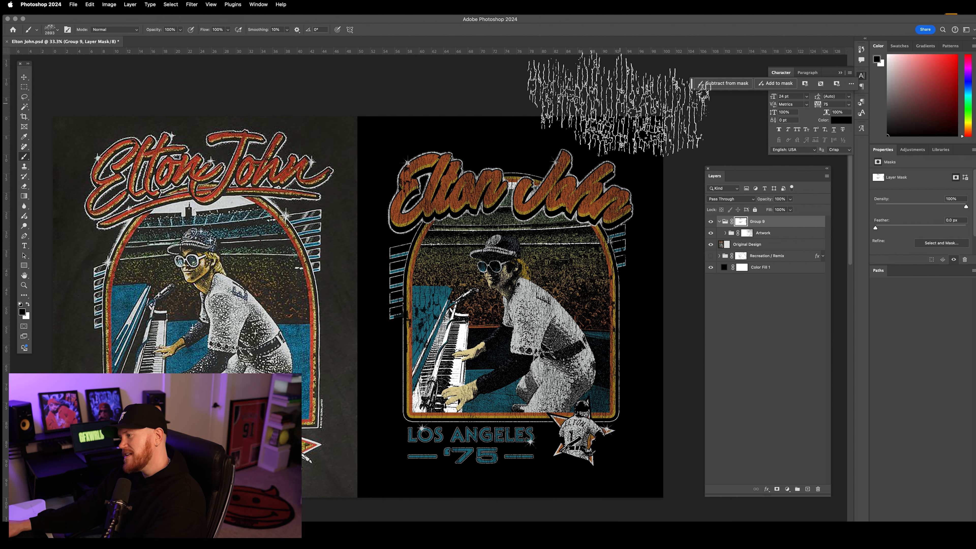
Check the cracks with the black Color Fill 1 background temporarily hidden, and stamp more cracks over the singer's trousers and star badge
left_click(710, 268)
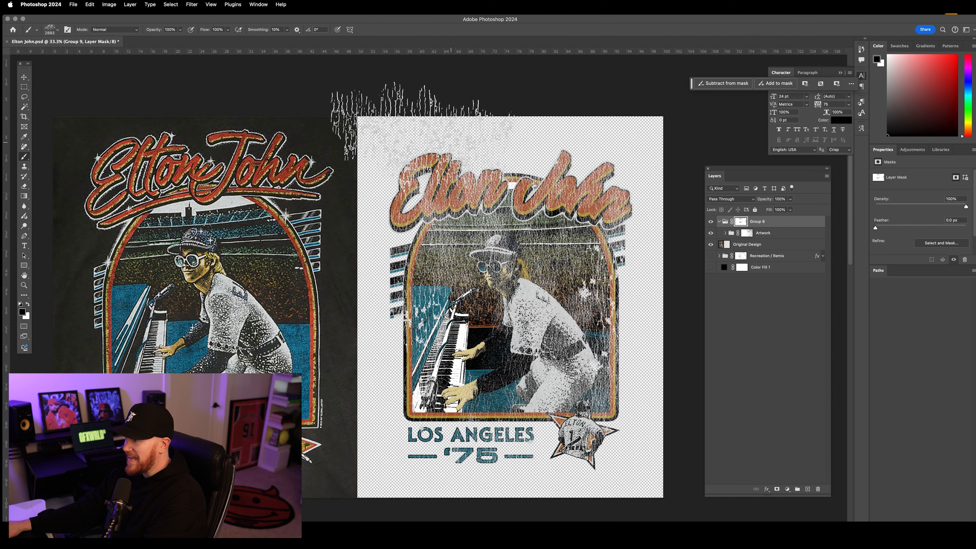
left_click(477, 355)
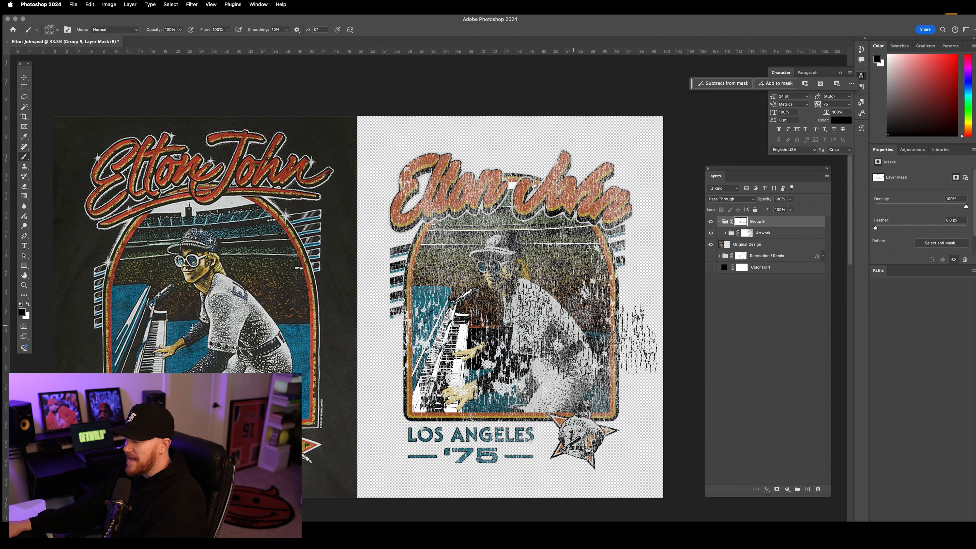
key("super+z")
left_click(711, 268)
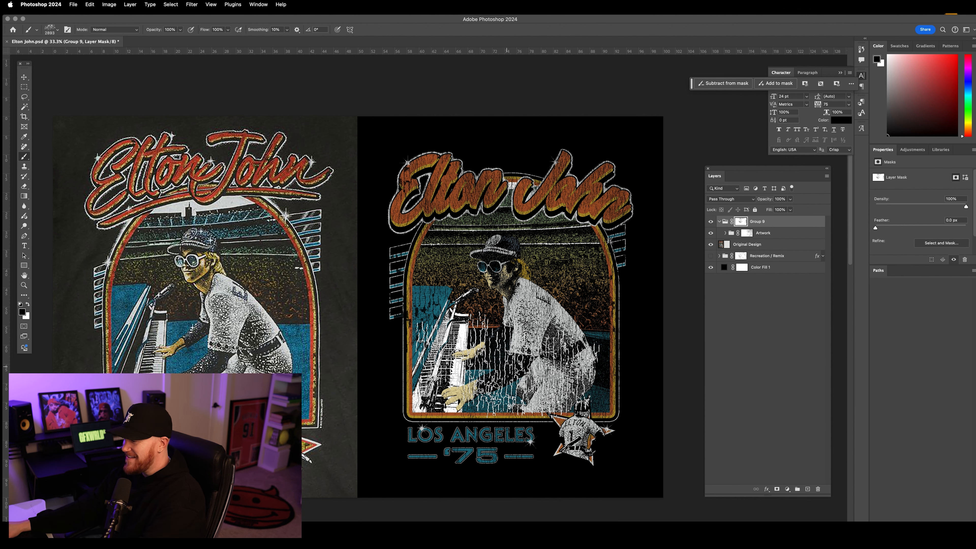
left_click(517, 367)
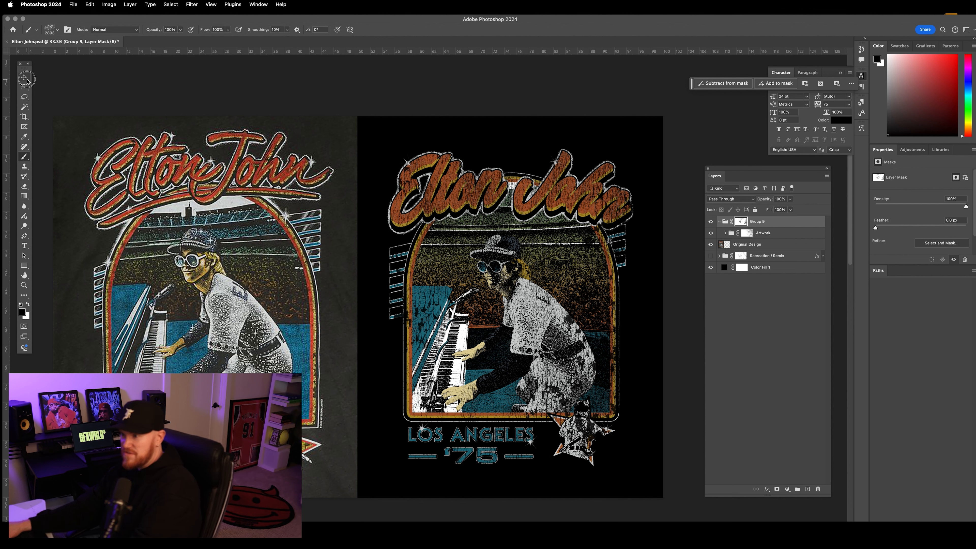
left_click(27, 78)
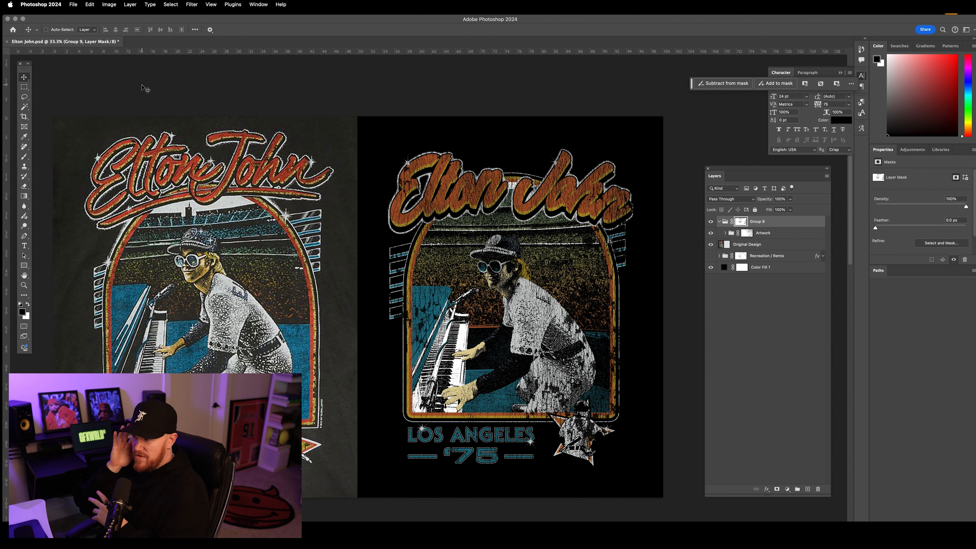